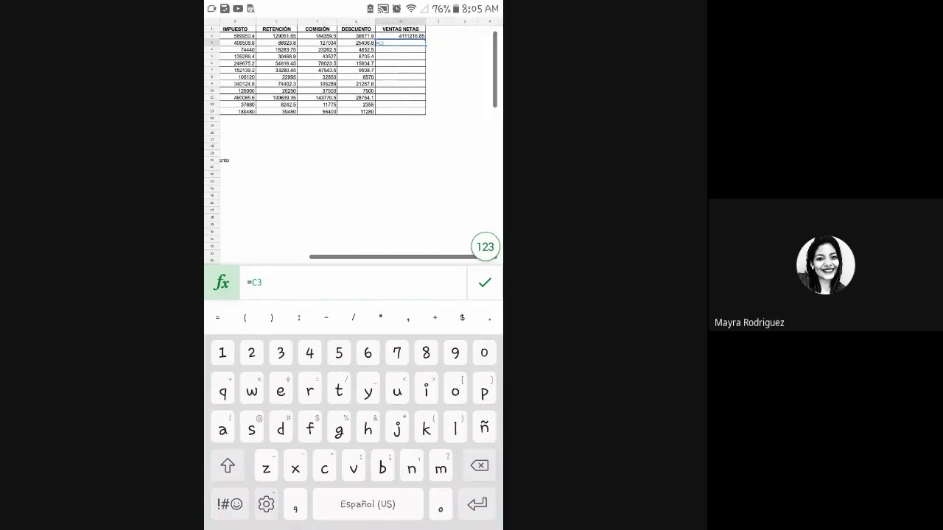
Complete the VENTAS NETAS formula in cell H3 as =C3+D3-E3-G3
{"action": "type", "text": "+"}
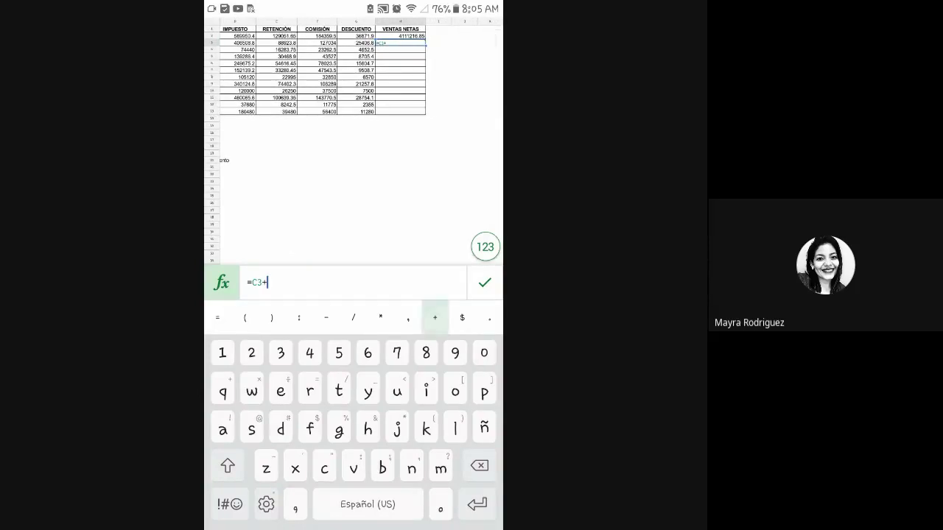
{"action": "left_click", "coordinate": [282, 42]}
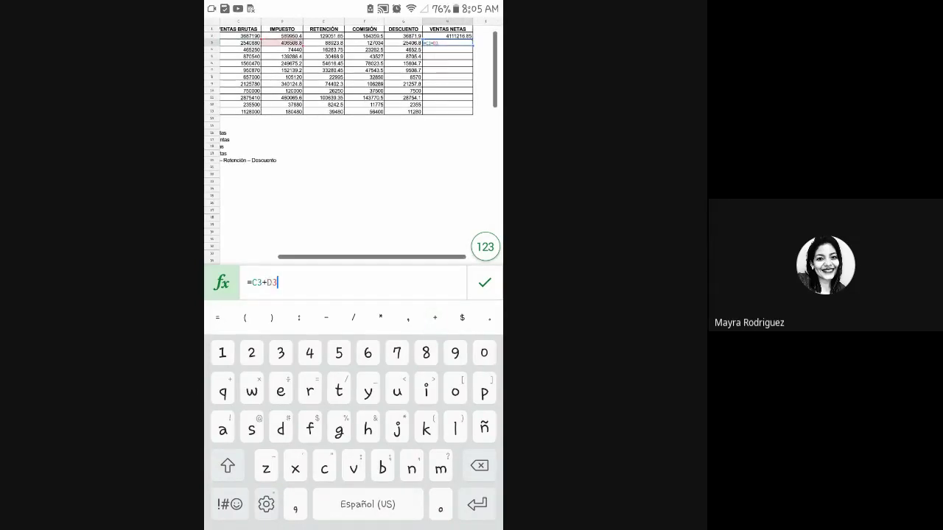
{"action": "type", "text": "-"}
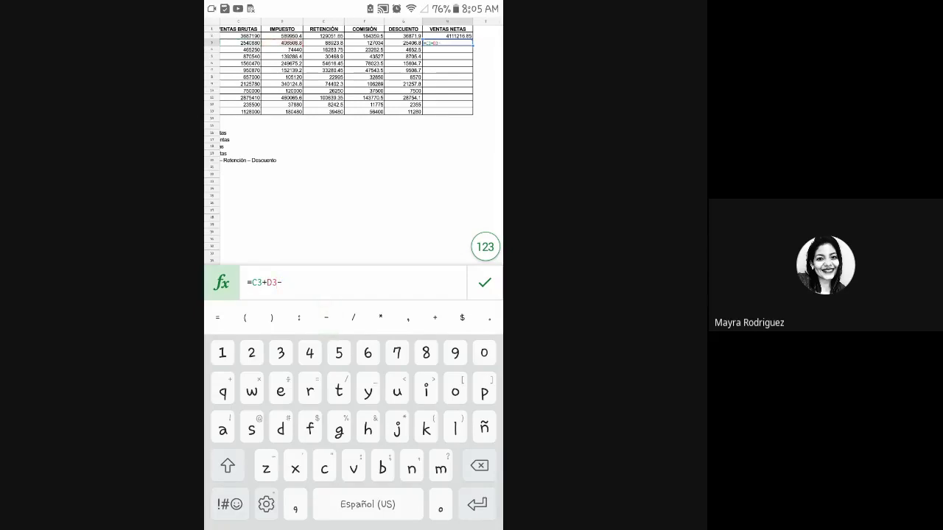
{"action": "left_click", "coordinate": [324, 43]}
{"action": "type", "text": "-"}
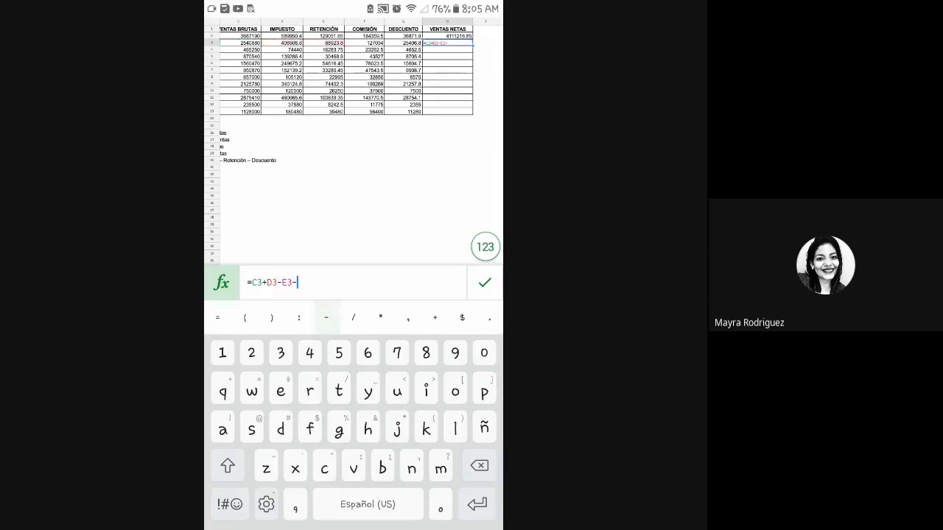
{"action": "left_click", "coordinate": [403, 43]}
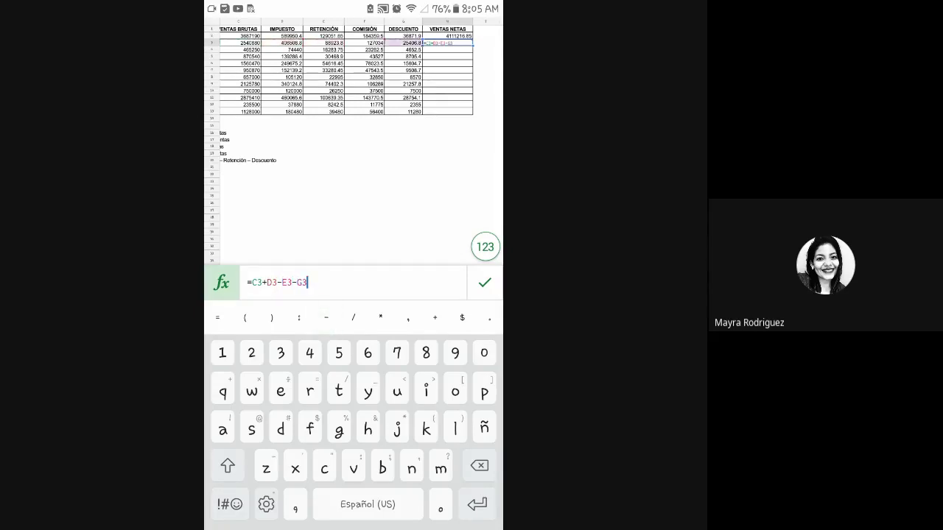
{"action": "key", "text": "Return"}
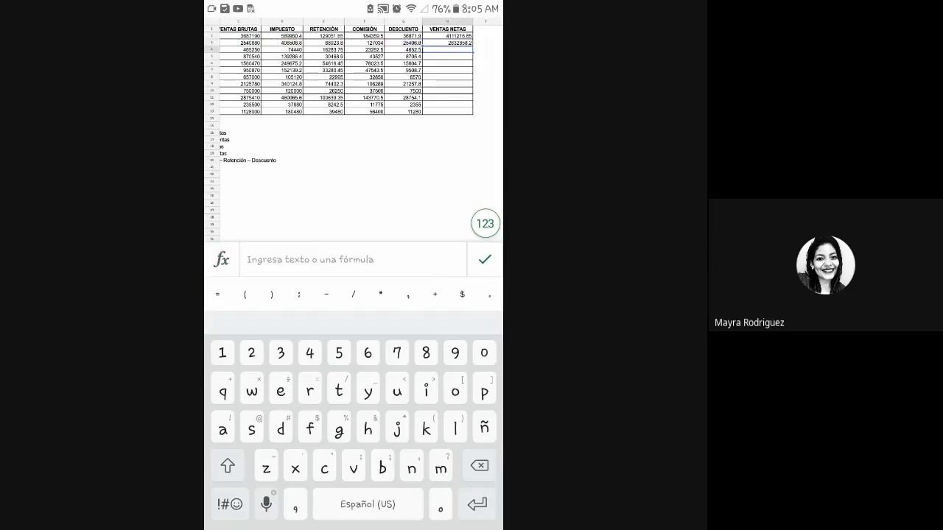
{"action": "scroll", "coordinate": [353, 129], "scroll_direction": "left", "scroll_amount": 3}
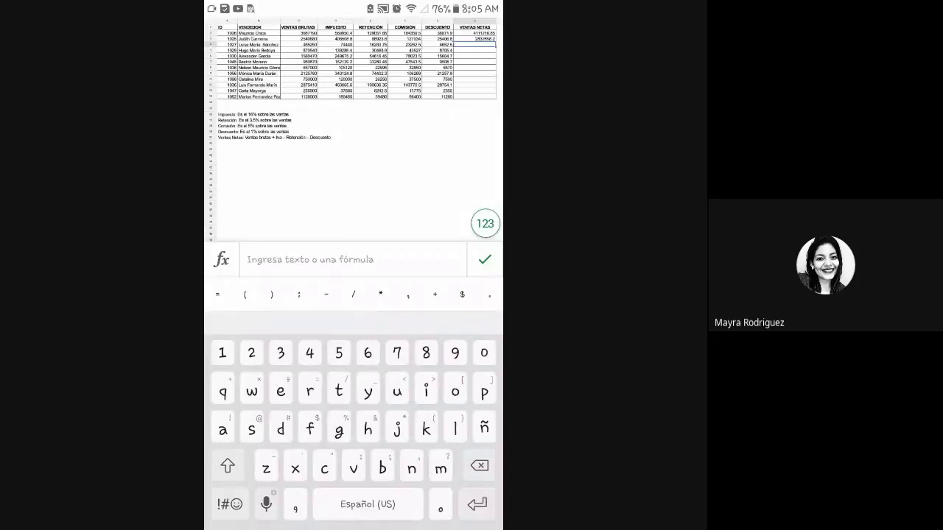
{"action": "scroll", "coordinate": [353, 130], "scroll_direction": "right", "scroll_amount": 2}
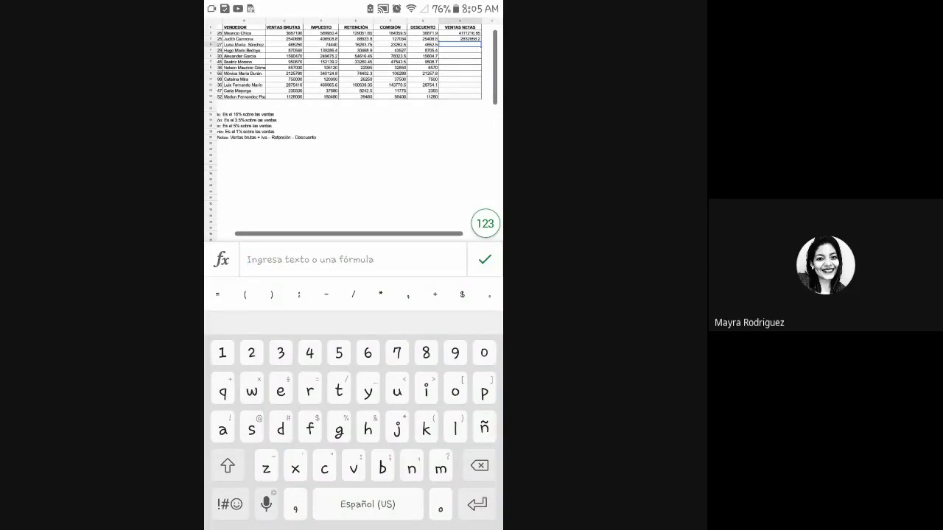
{"action": "scroll", "coordinate": [354, 59], "scroll_direction": "left", "scroll_amount": 2}
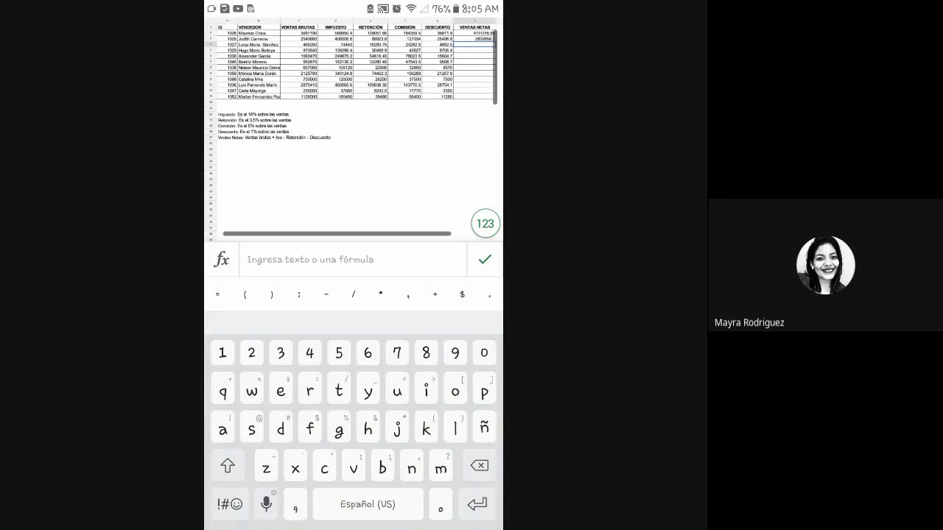
{"action": "left_click", "coordinate": [227, 27]}
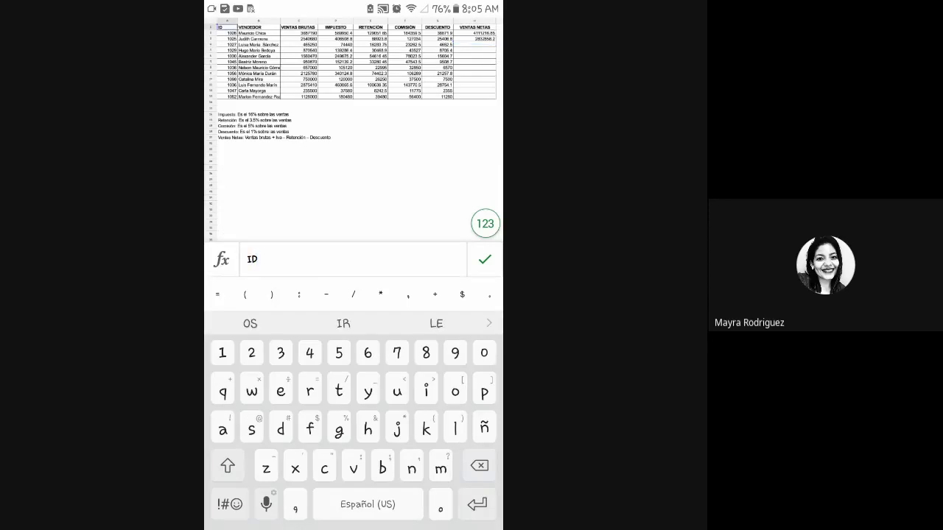
{"action": "left_click_drag", "start_coordinate": [238, 29], "coordinate": [260, 28]}
{"action": "left_click_drag", "start_coordinate": [280, 71], "coordinate": [496, 144]}
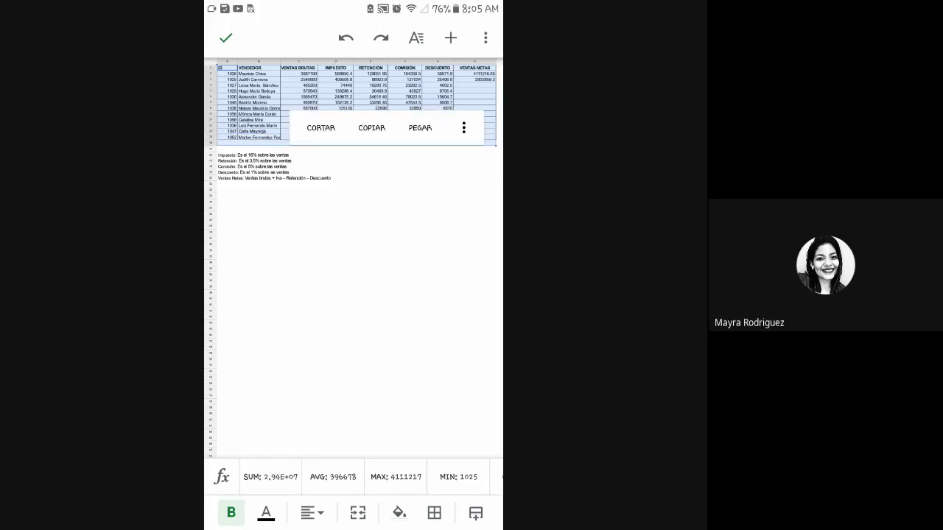
{"action": "scroll", "coordinate": [354, 221], "scroll_direction": "right", "scroll_amount": 2}
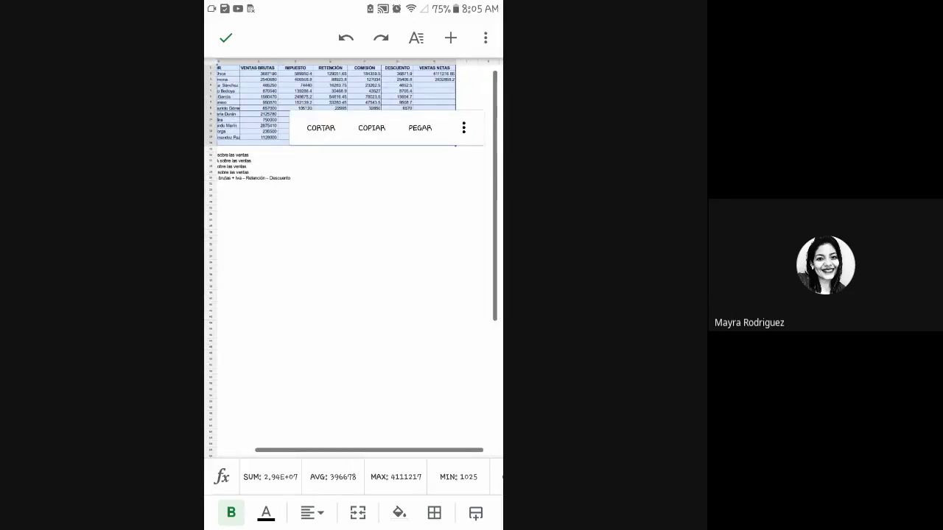
{"action": "scroll", "coordinate": [354, 221], "scroll_direction": "left", "scroll_amount": 1}
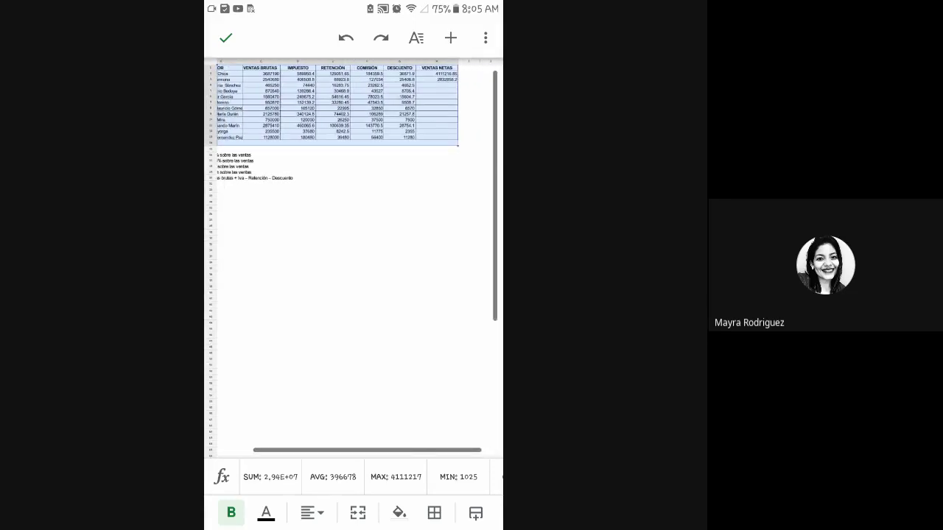
{"action": "mouse_move", "coordinate": [458, 145]}
{"action": "left_mouse_down"}
{"action": "mouse_move", "coordinate": [480, 139]}
{"action": "mouse_move", "coordinate": [457, 140]}
{"action": "left_mouse_up"}
{"action": "scroll", "coordinate": [353, 221], "scroll_direction": "left", "scroll_amount": 2}
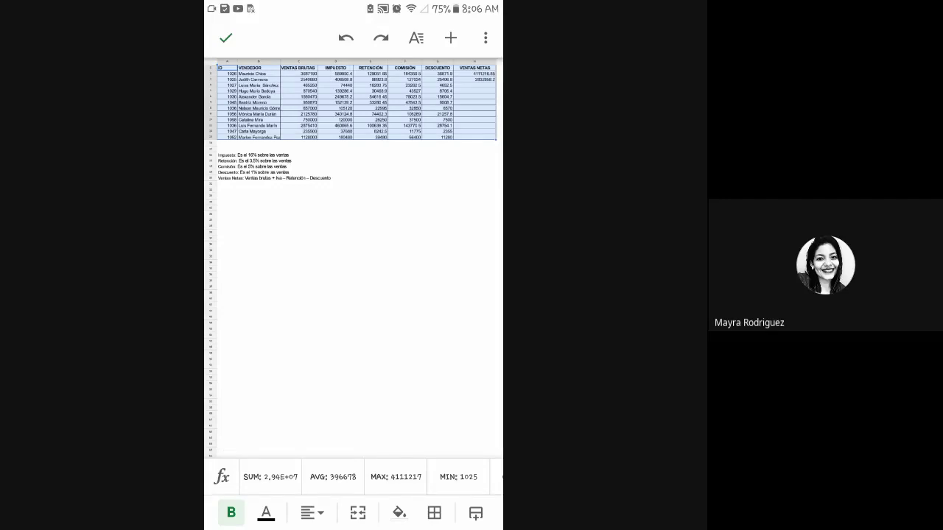
{"action": "left_click", "coordinate": [370, 232]}
{"action": "left_click", "coordinate": [298, 68]}
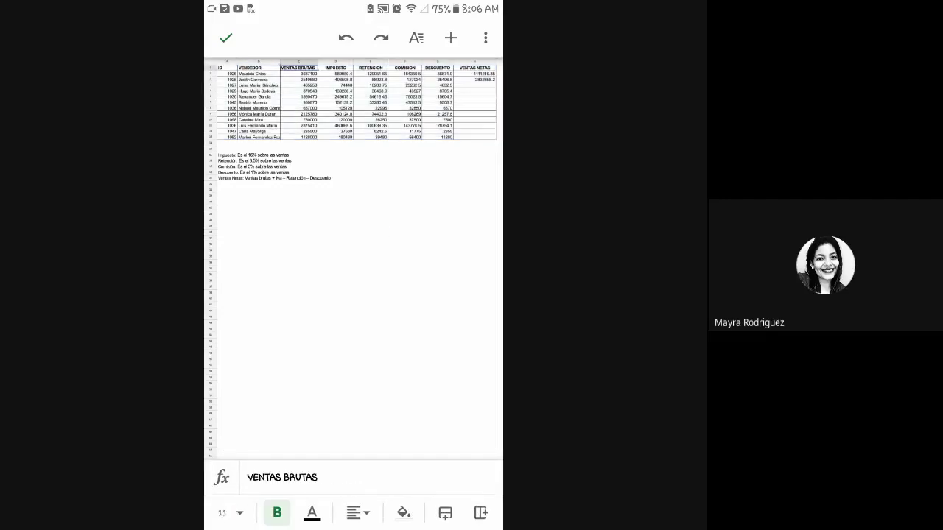
{"action": "left_click_drag", "start_coordinate": [318, 70], "coordinate": [354, 140]}
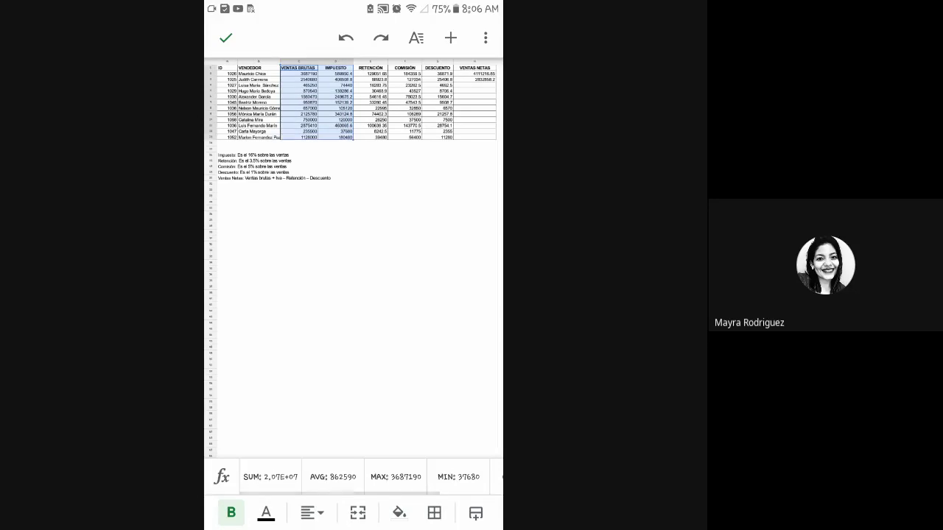
{"action": "left_click", "coordinate": [371, 232]}
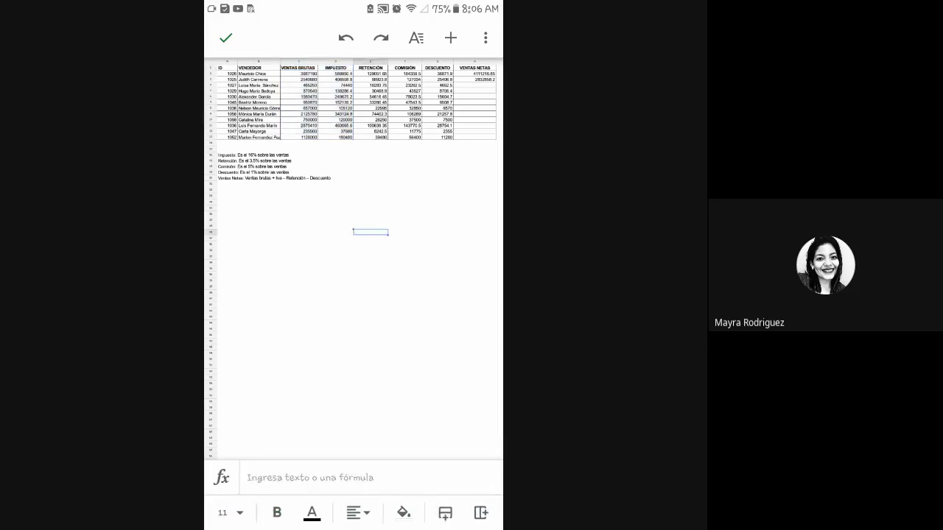
Format the amounts in C2:H13, from VENTAS BRUTAS to VENTAS NETAS, with the currency dólar estadounidense, inglés (Estados Unidos)
{"action": "scroll", "coordinate": [353, 258], "scroll_direction": "right", "scroll_amount": 2}
{"action": "left_click", "coordinate": [280, 71]}
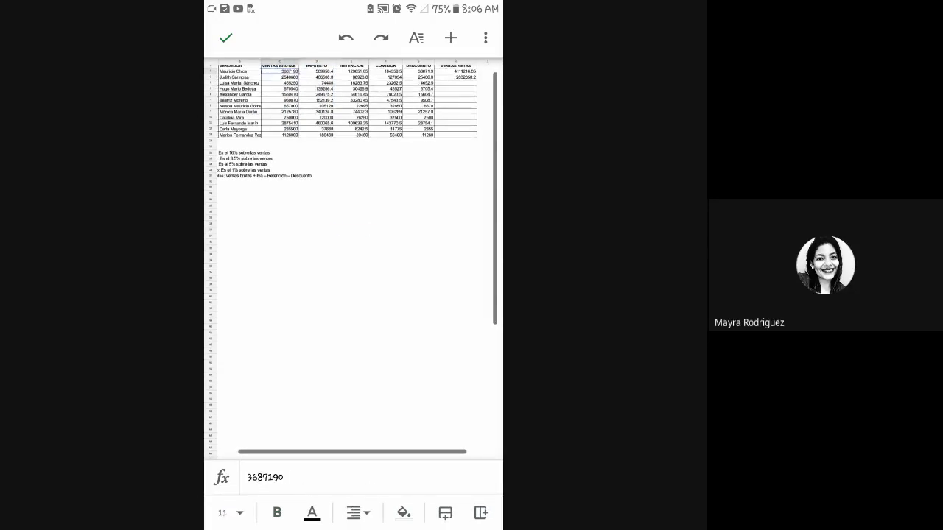
{"action": "left_click_drag", "start_coordinate": [298, 73], "coordinate": [478, 140]}
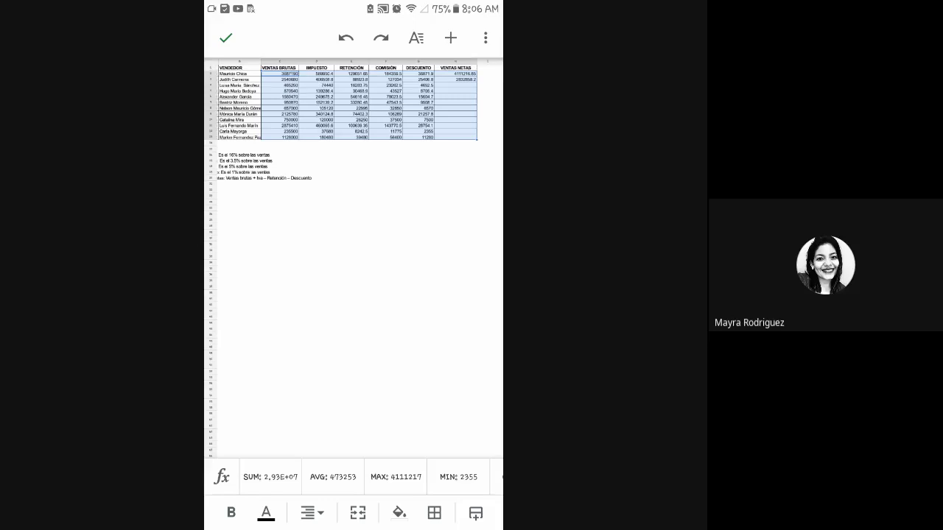
{"action": "left_click", "coordinate": [416, 38]}
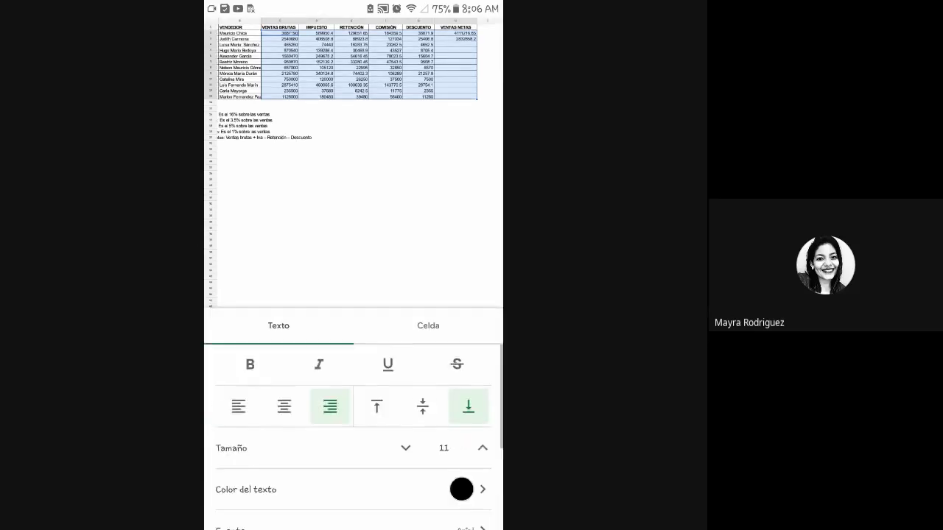
{"action": "left_click", "coordinate": [428, 326]}
{"action": "scroll", "coordinate": [354, 434], "scroll_direction": "down", "scroll_amount": 3}
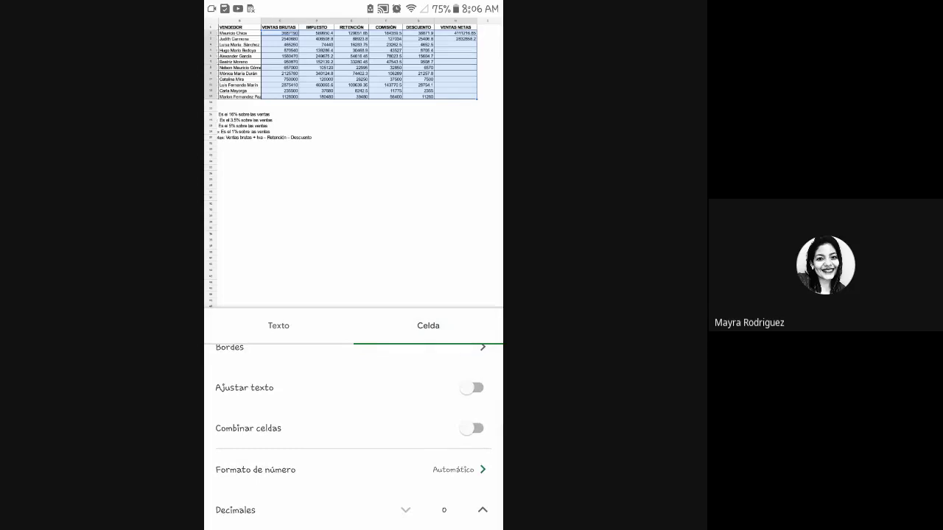
{"action": "left_click", "coordinate": [255, 470]}
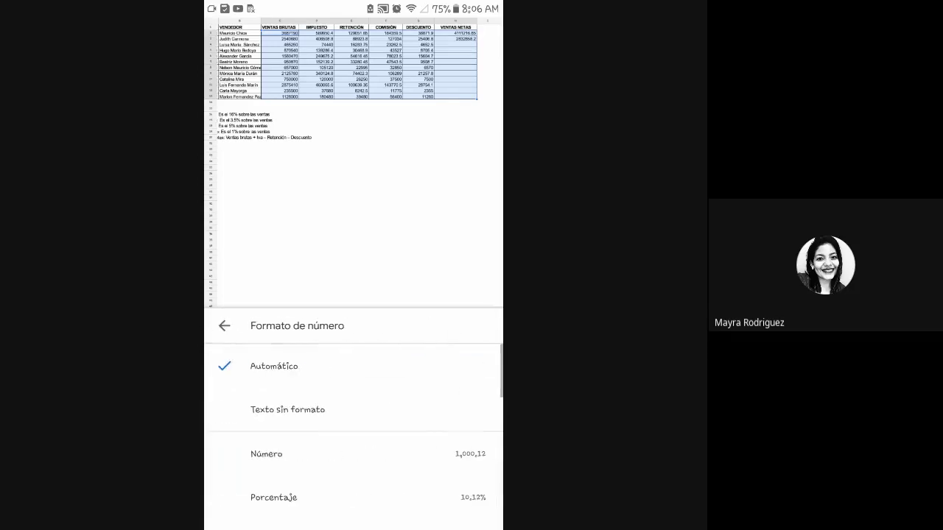
{"action": "scroll", "coordinate": [353, 435], "scroll_direction": "down", "scroll_amount": 5}
{"action": "scroll", "coordinate": [354, 435], "scroll_direction": "down", "scroll_amount": 5}
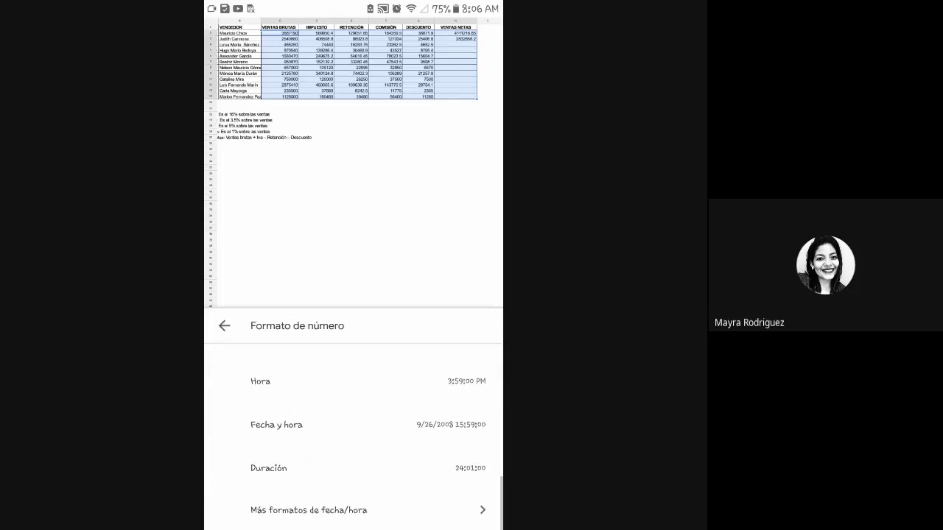
{"action": "scroll", "coordinate": [354, 471], "scroll_direction": "up", "scroll_amount": 1}
{"action": "scroll", "coordinate": [354, 435], "scroll_direction": "up", "scroll_amount": 1}
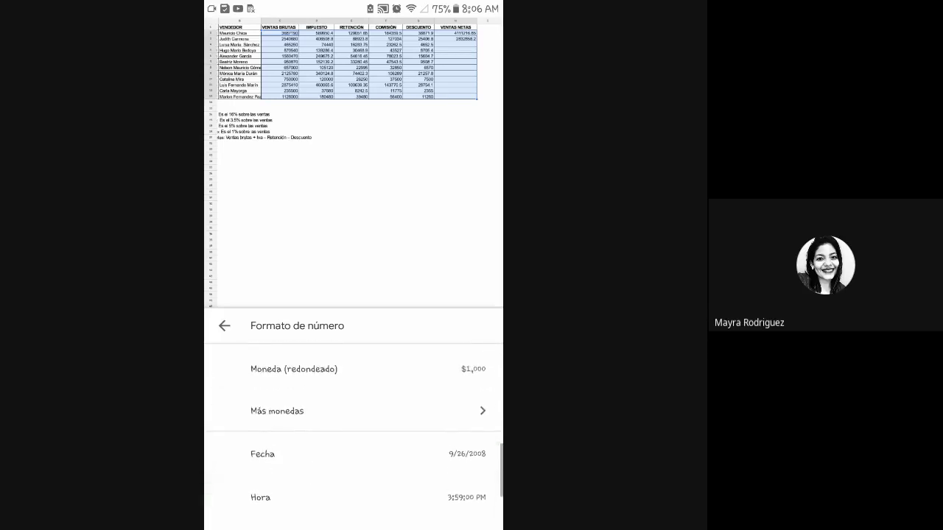
{"action": "left_click", "coordinate": [392, 413]}
{"action": "scroll", "coordinate": [354, 434], "scroll_direction": "down", "scroll_amount": 10}
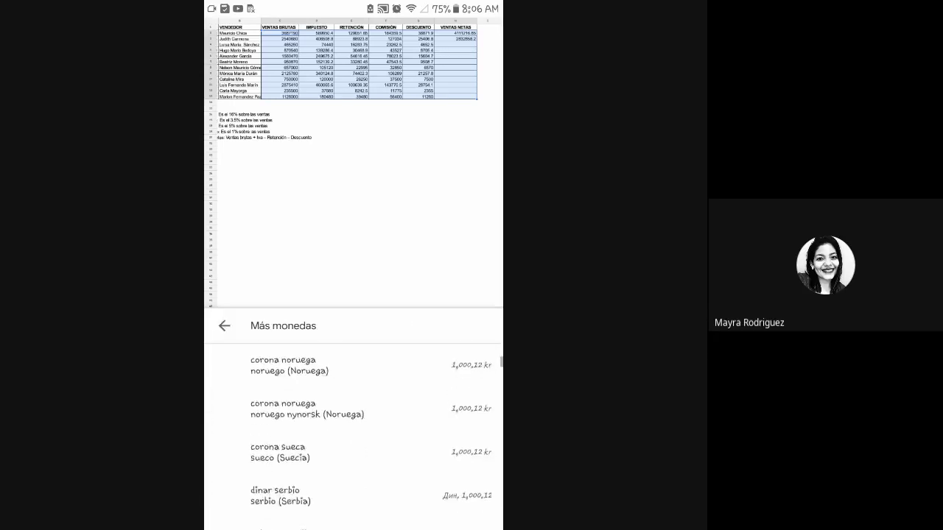
{"action": "scroll", "coordinate": [353, 435], "scroll_direction": "down", "scroll_amount": 3}
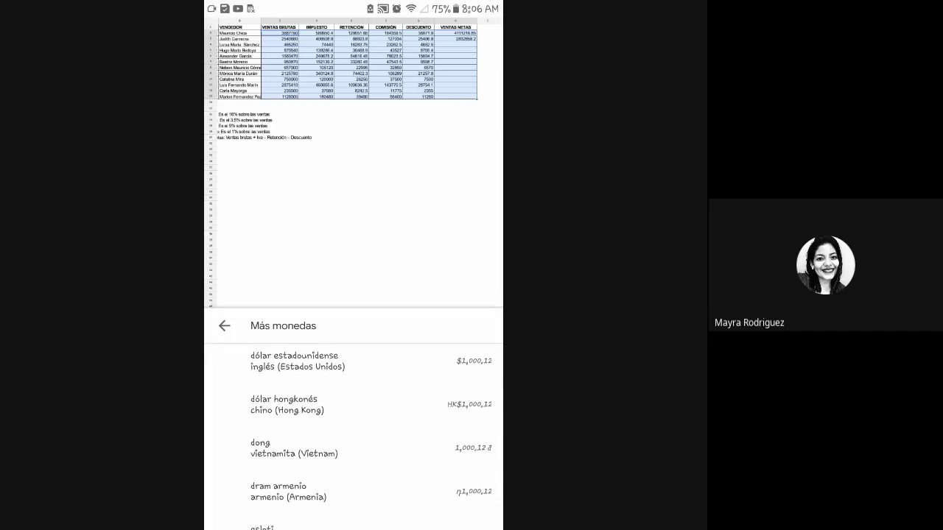
{"action": "scroll", "coordinate": [353, 435], "scroll_direction": "up", "scroll_amount": 1}
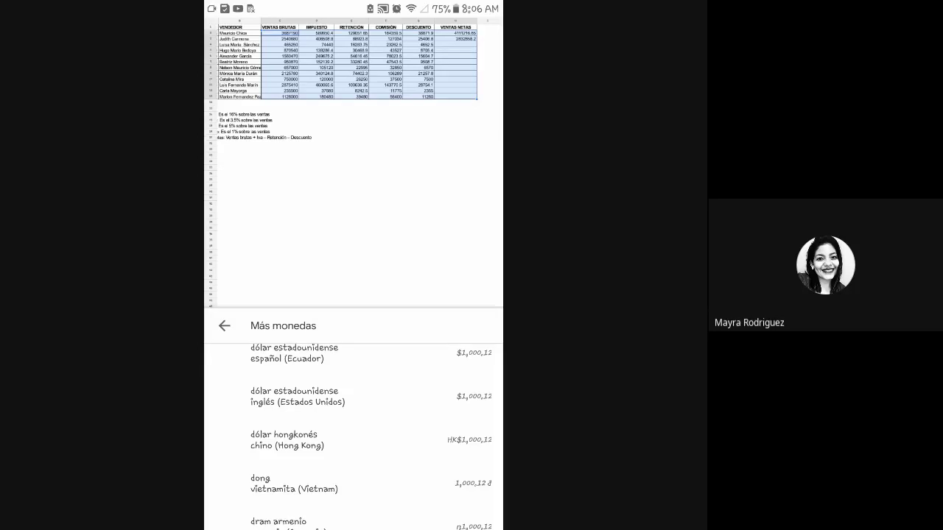
{"action": "left_click", "coordinate": [298, 396]}
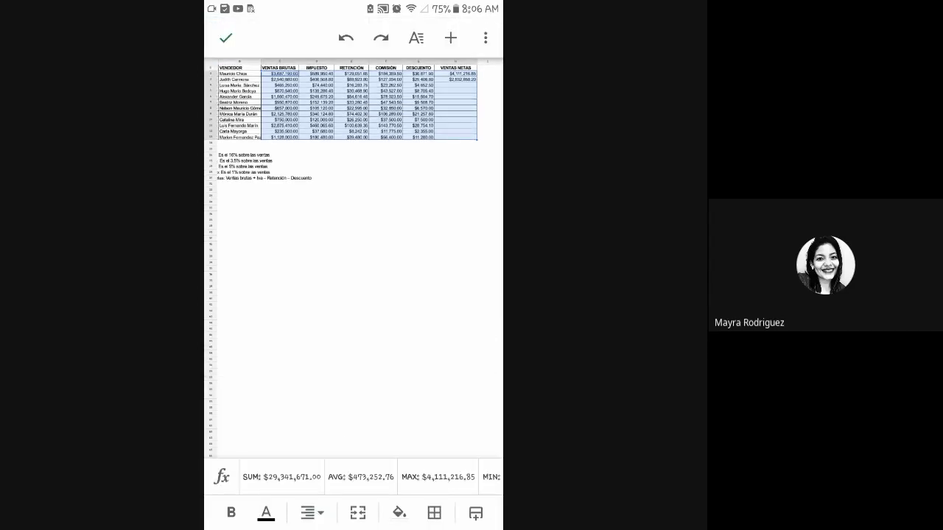
{"action": "left_click", "coordinate": [385, 195]}
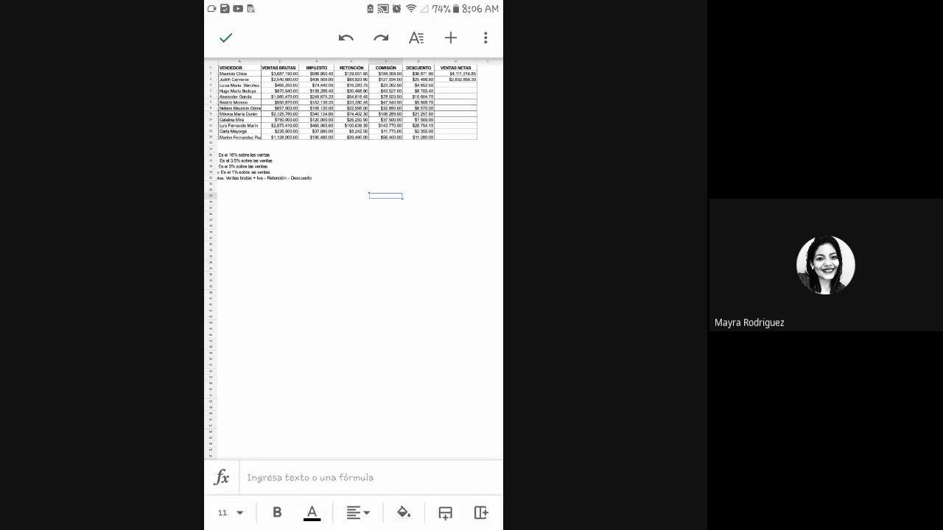
Copy the VENTAS NETAS formula from H2 and paste only the formula into H4:H13 for the remaining sellers
{"action": "left_click", "coordinate": [456, 73]}
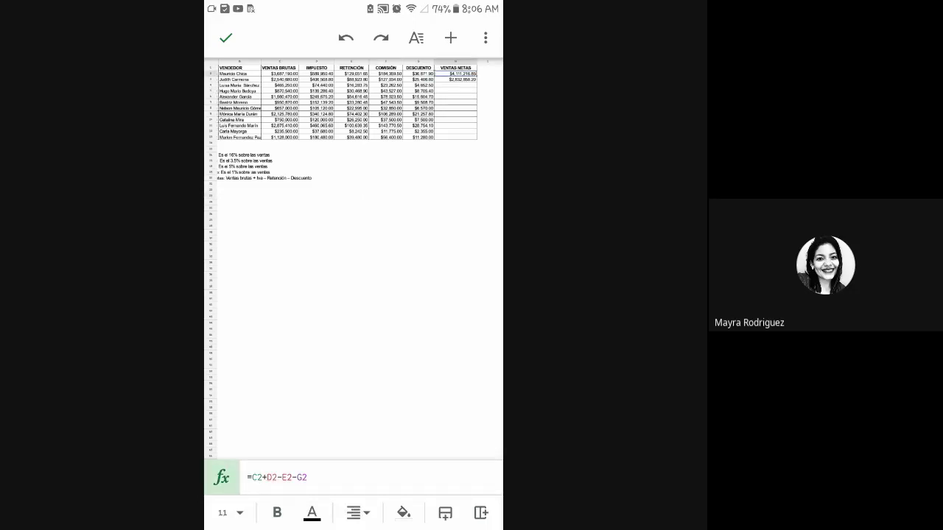
{"action": "left_click", "coordinate": [456, 74]}
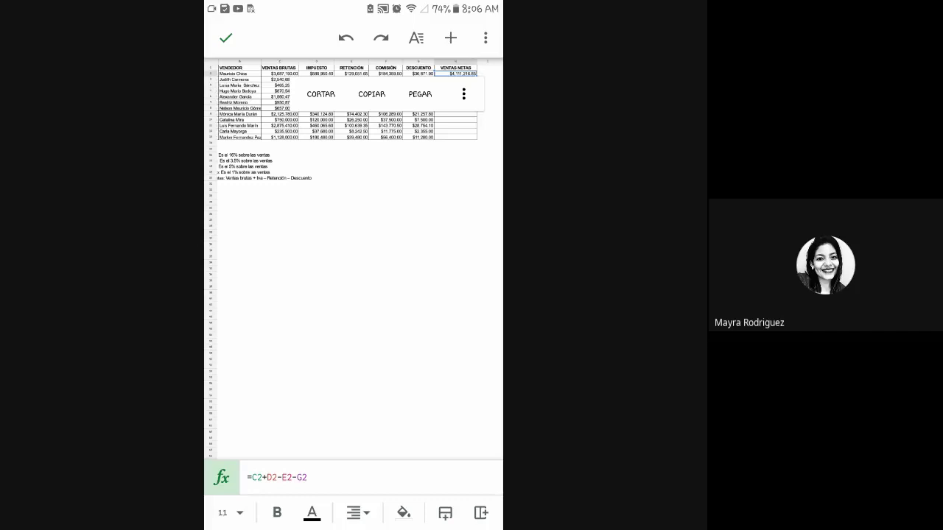
{"action": "left_click", "coordinate": [420, 94]}
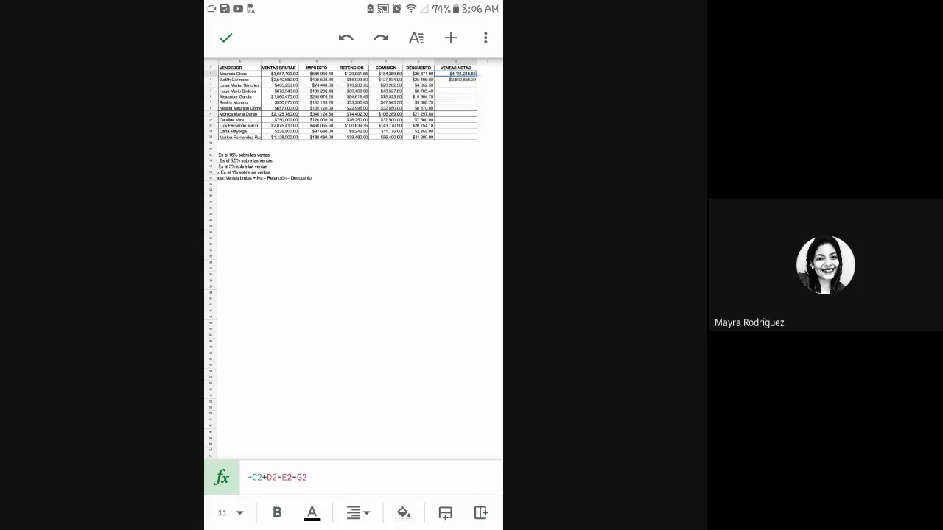
{"action": "left_click", "coordinate": [456, 91]}
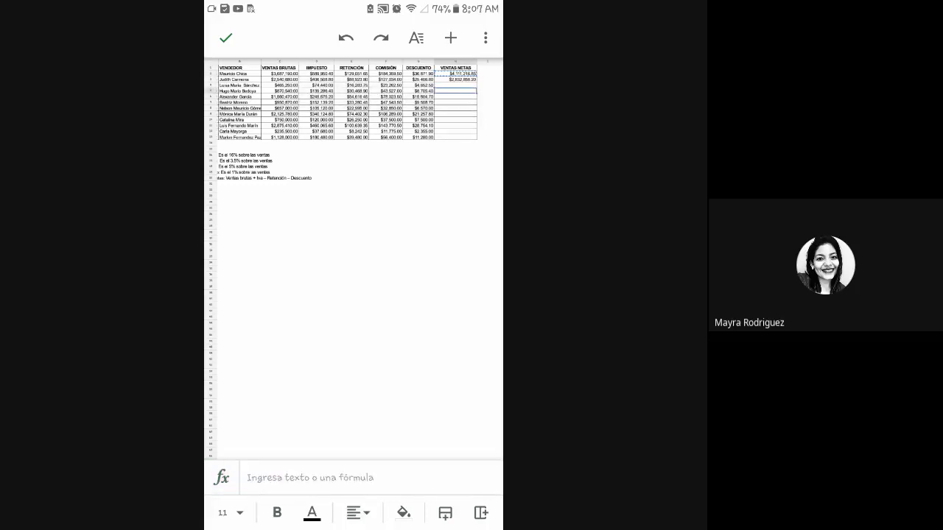
{"action": "left_click", "coordinate": [456, 84]}
{"action": "left_click_drag", "start_coordinate": [477, 87], "coordinate": [477, 139]}
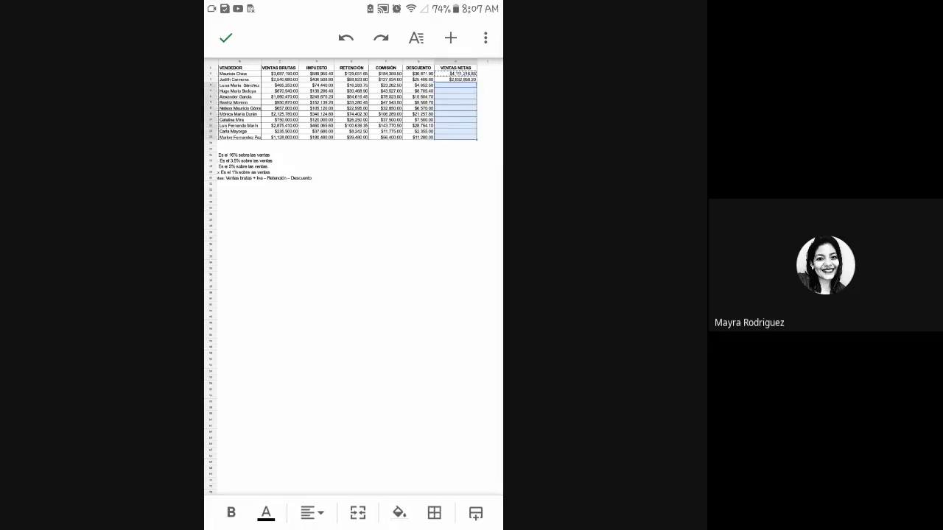
{"action": "left_click", "coordinate": [456, 110]}
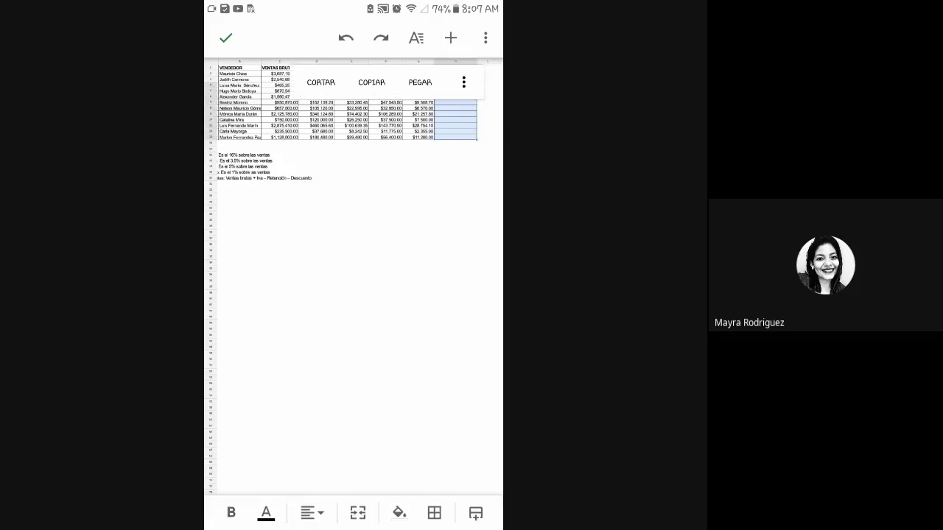
{"action": "left_click", "coordinate": [463, 82]}
{"action": "left_click", "coordinate": [438, 47]}
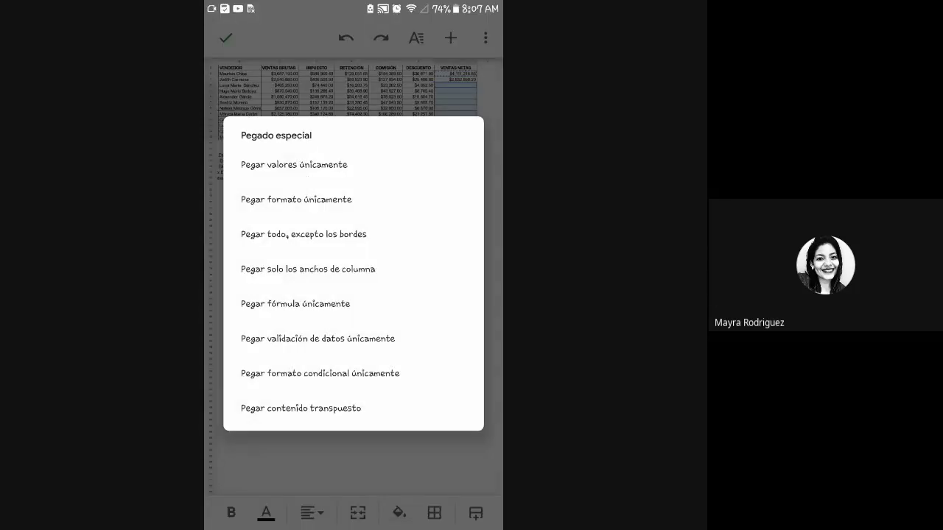
{"action": "left_click", "coordinate": [296, 305]}
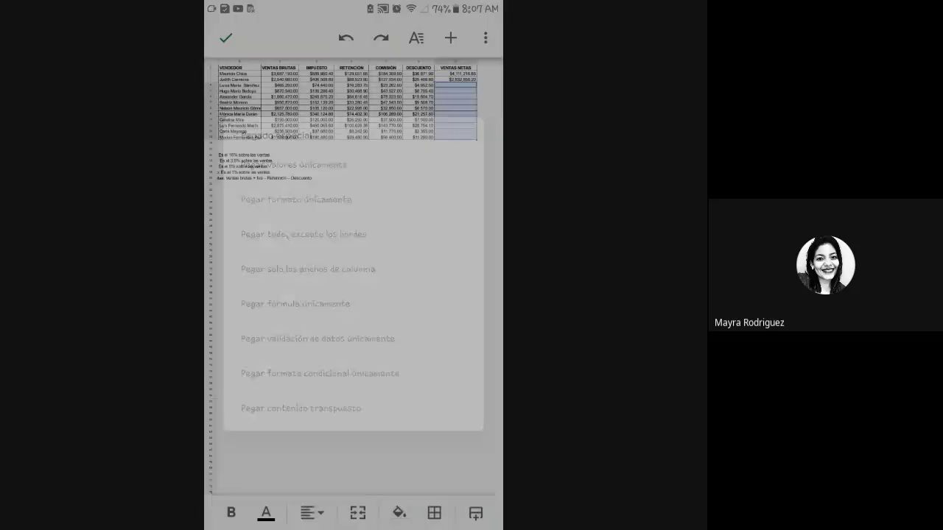
{"action": "left_click", "coordinate": [455, 208]}
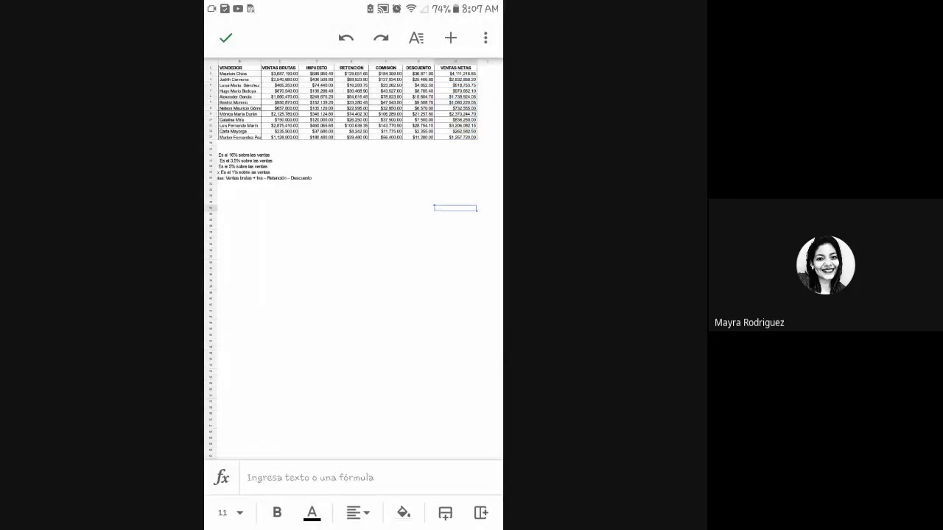
{"action": "scroll", "coordinate": [346, 103], "scroll_direction": "right", "scroll_amount": 2}
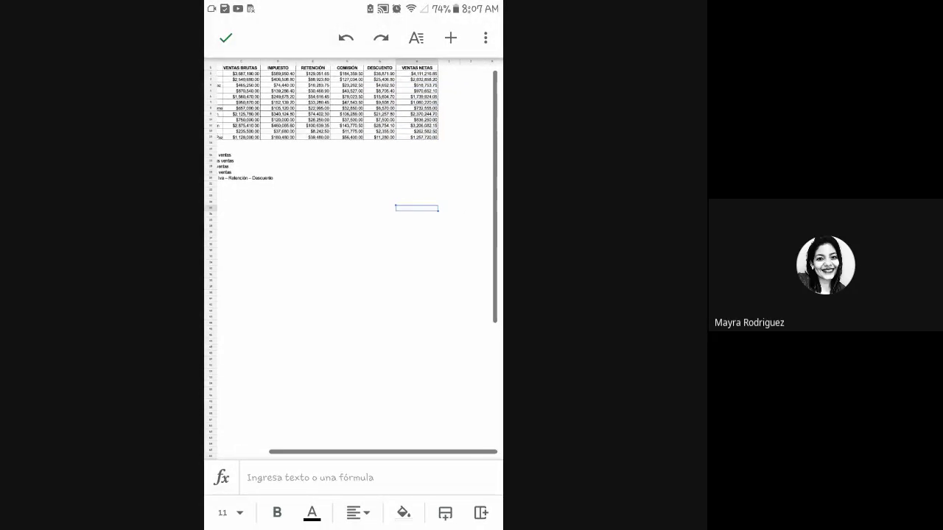
{"action": "scroll", "coordinate": [350, 103], "scroll_direction": "left", "scroll_amount": 3}
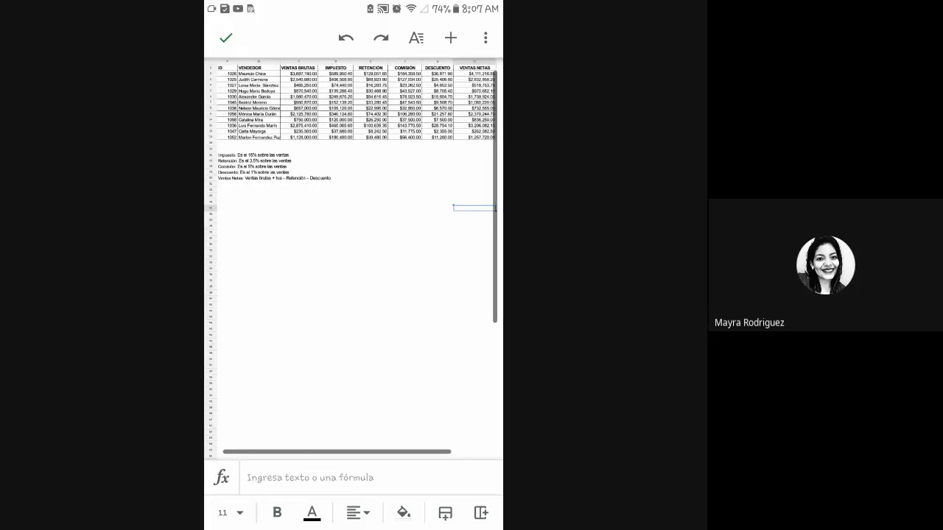
{"action": "scroll", "coordinate": [350, 103], "scroll_direction": "right", "scroll_amount": 2}
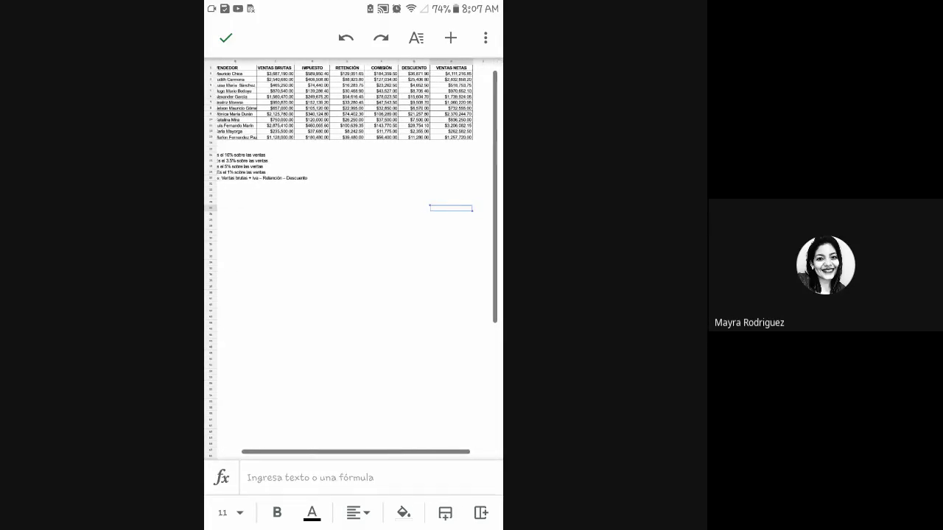
{"action": "scroll", "coordinate": [350, 103], "scroll_direction": "left", "scroll_amount": 2}
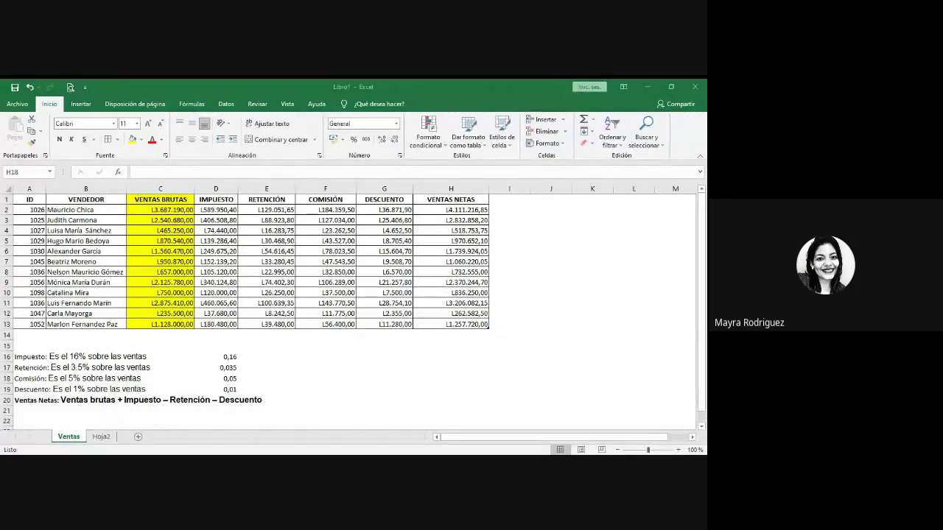
Examine the Ventas table in the Excel workbook, covering the VENTAS BRUTAS column and the currency amounts in C2:H13
{"action": "left_click", "coordinate": [160, 379]}
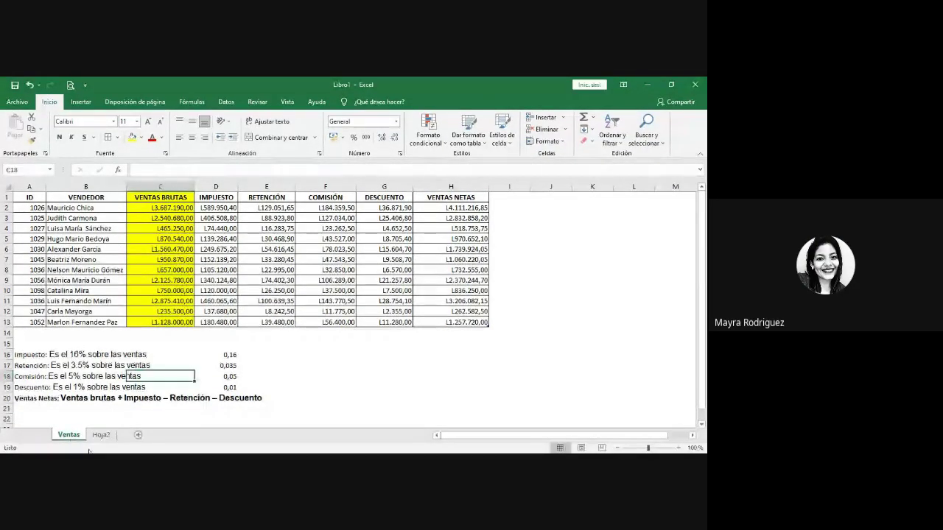
{"action": "left_click", "coordinate": [271, 343]}
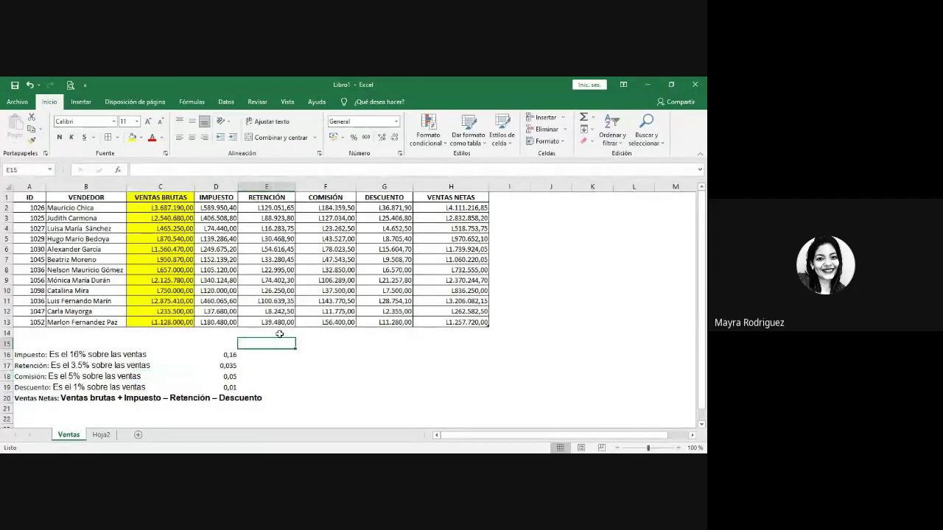
{"action": "left_click", "coordinate": [168, 209]}
{"action": "left_click_drag", "start_coordinate": [166, 199], "coordinate": [161, 322]}
{"action": "left_click", "coordinate": [256, 289]}
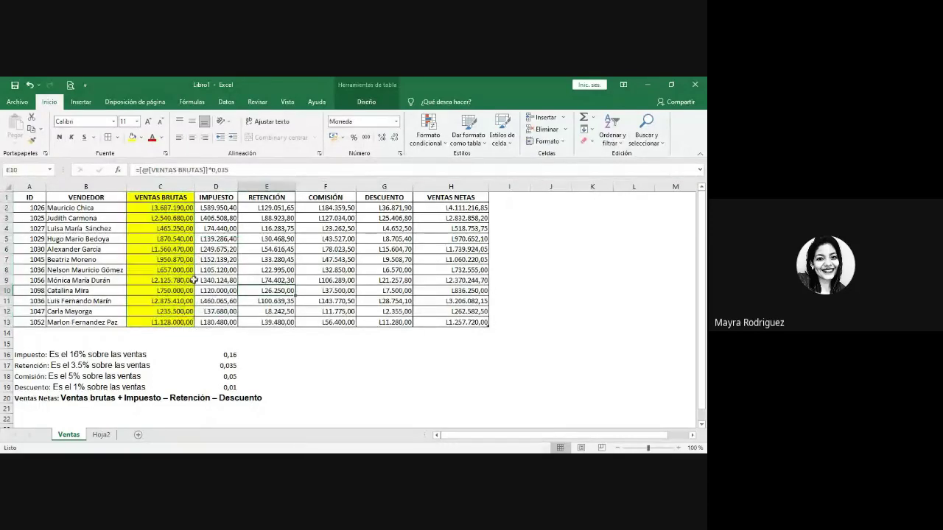
{"action": "mouse_move", "coordinate": [37, 197]}
{"action": "left_mouse_down"}
{"action": "mouse_move", "coordinate": [478, 297]}
{"action": "mouse_move", "coordinate": [484, 322]}
{"action": "left_mouse_up"}
{"action": "left_click", "coordinate": [267, 322]}
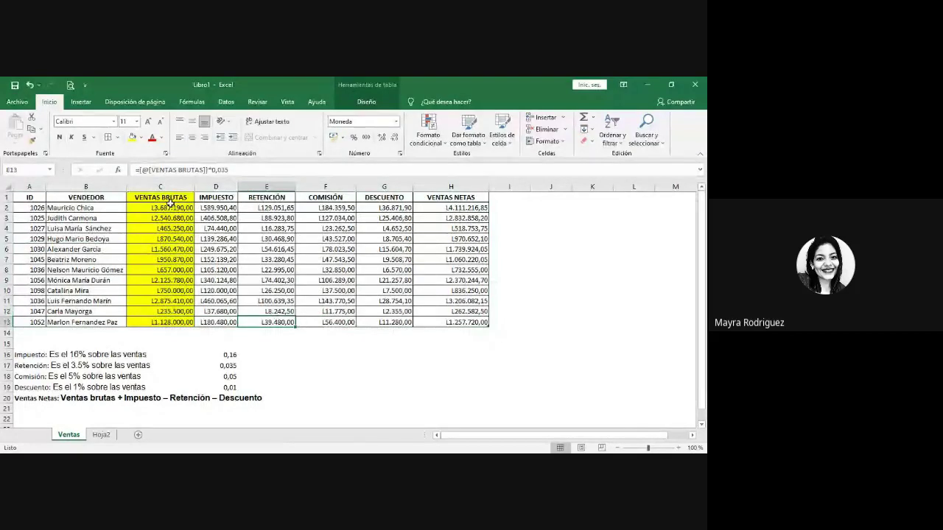
{"action": "mouse_move", "coordinate": [163, 211]}
{"action": "left_mouse_down"}
{"action": "mouse_move", "coordinate": [269, 264]}
{"action": "mouse_move", "coordinate": [461, 325]}
{"action": "left_mouse_up"}
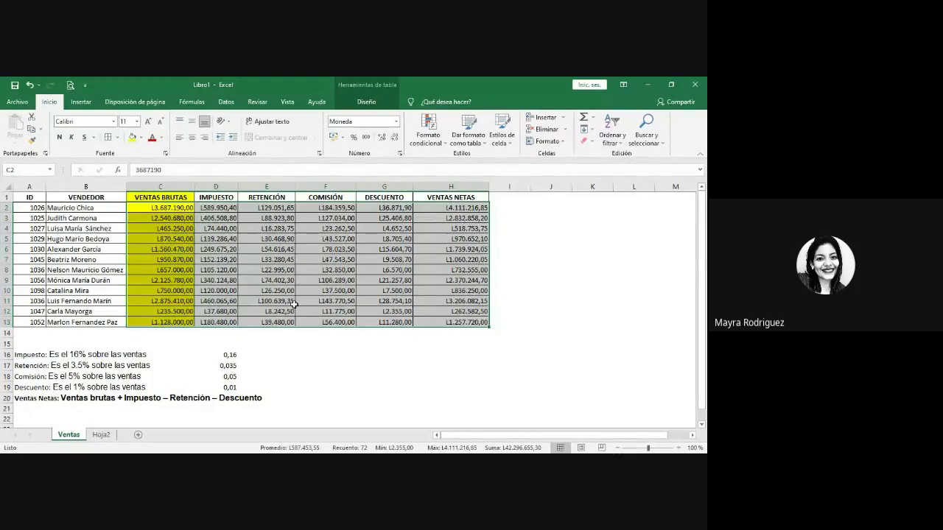
{"action": "left_click", "coordinate": [332, 333]}
{"action": "left_click_drag", "start_coordinate": [29, 197], "coordinate": [471, 322]}
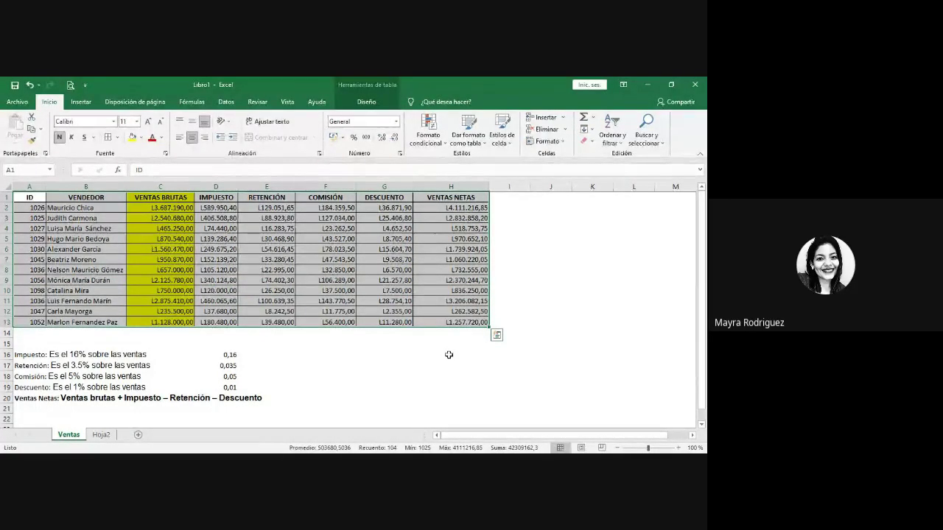
{"action": "left_click", "coordinate": [406, 367]}
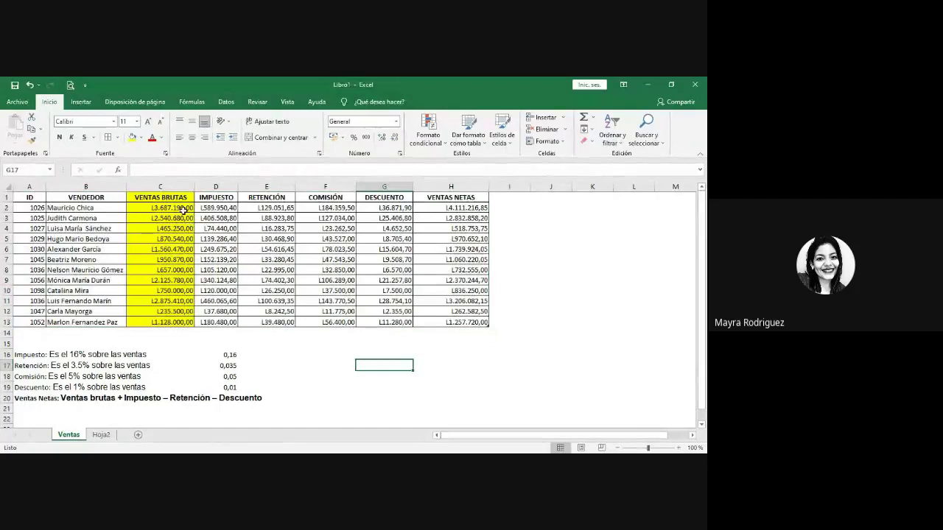
{"action": "left_click_drag", "start_coordinate": [180, 209], "coordinate": [452, 322]}
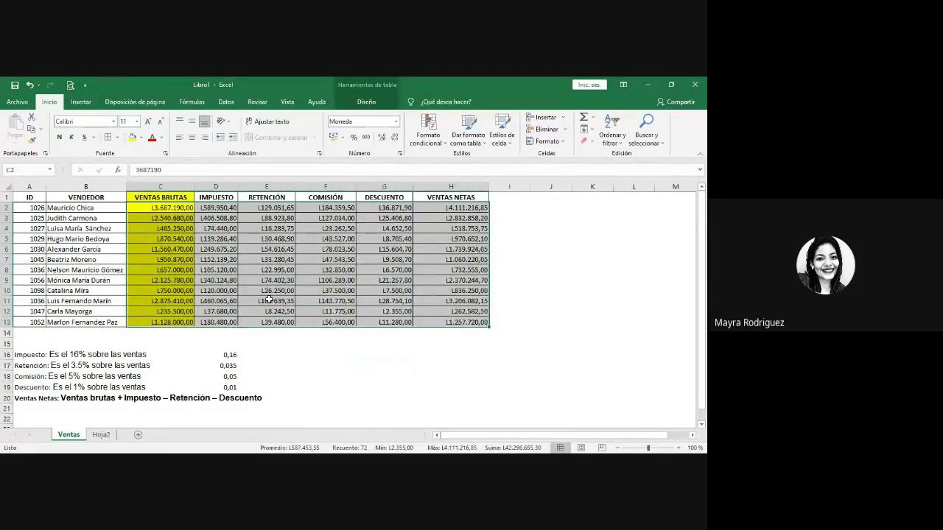
{"action": "left_click", "coordinate": [189, 270]}
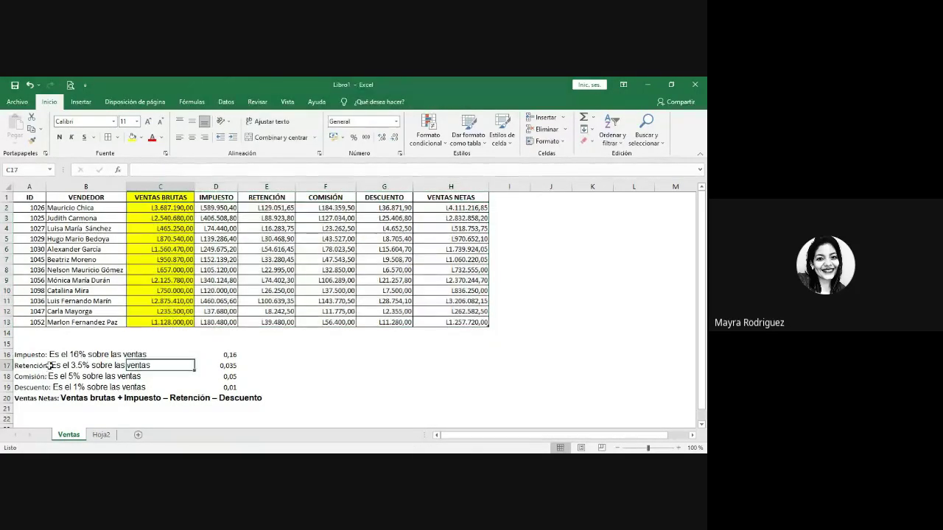
Review the calculation notes in A16:A20, the VENTAS BRUTAS column they apply to, and the Impuesto rate formula in D16
{"action": "left_click_drag", "start_coordinate": [33, 355], "coordinate": [53, 410]}
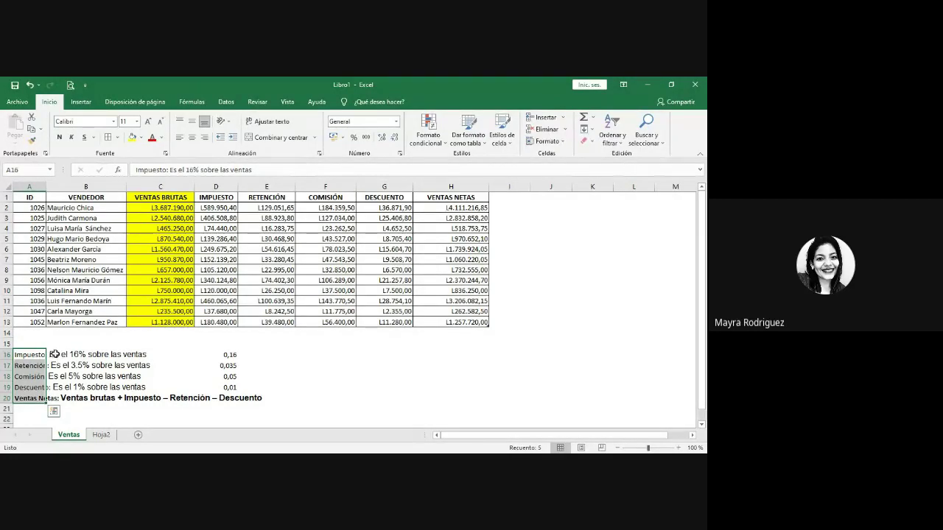
{"action": "left_click", "coordinate": [144, 357]}
{"action": "left_click", "coordinate": [184, 365]}
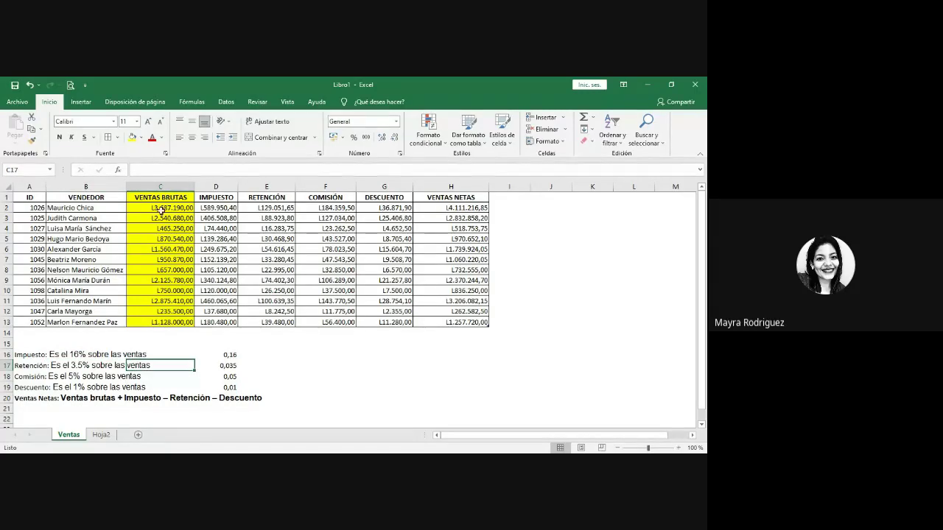
{"action": "left_click_drag", "start_coordinate": [162, 197], "coordinate": [168, 322]}
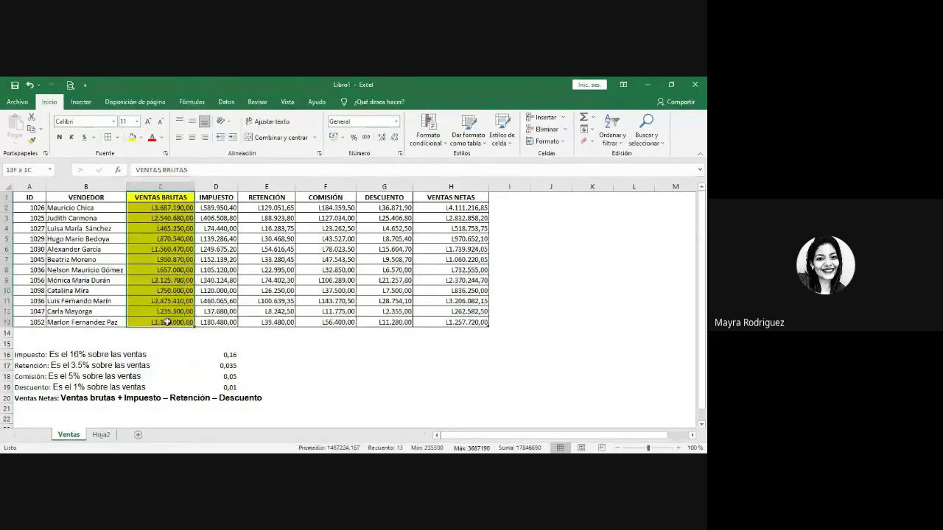
{"action": "left_click", "coordinate": [29, 355]}
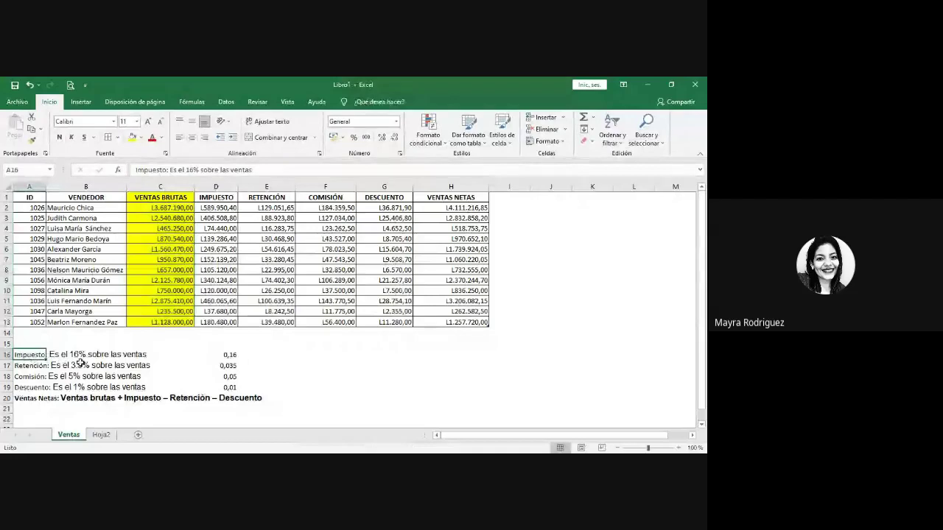
{"action": "left_click", "coordinate": [221, 354]}
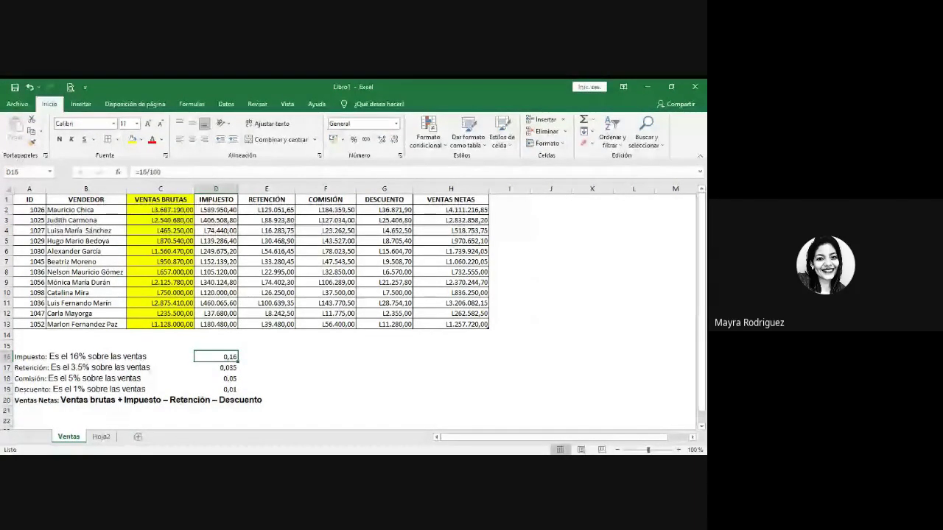
{"action": "key", "text": "alt+Tab"}
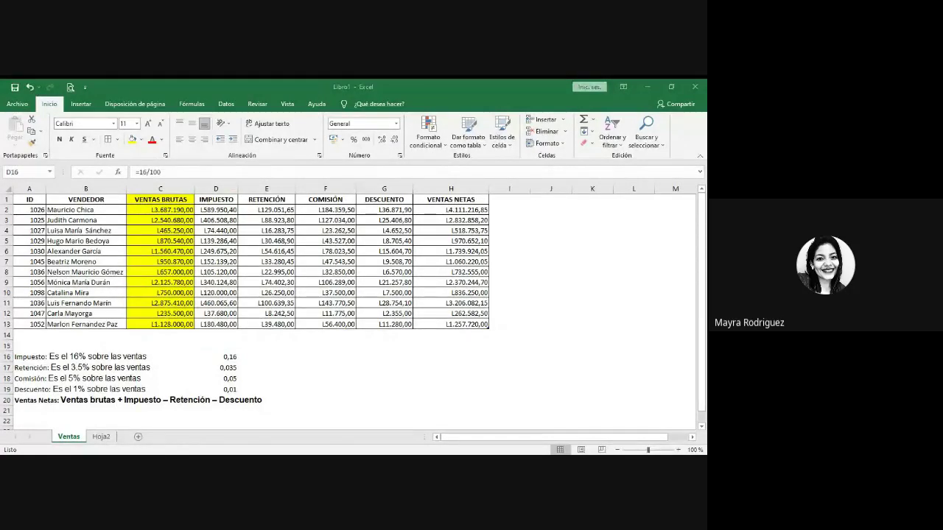
{"action": "key", "text": "alt+Tab"}
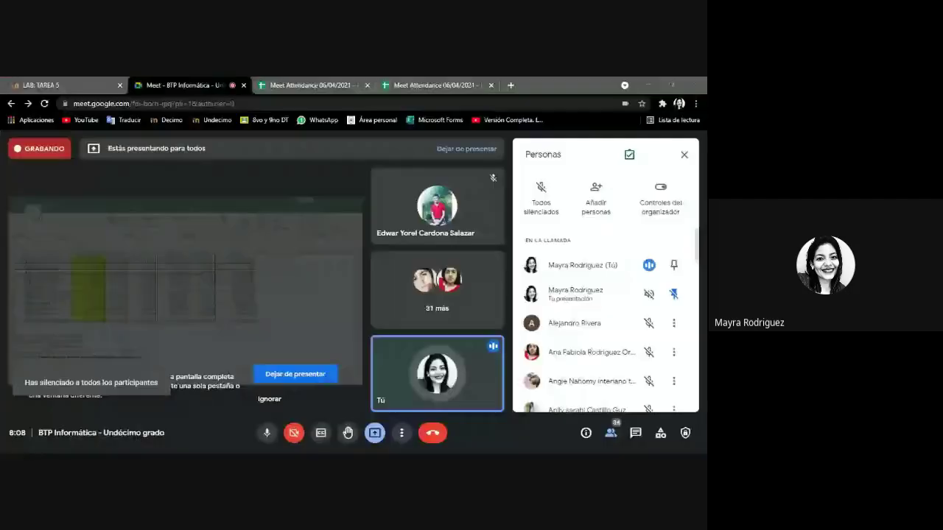
{"action": "key", "text": "alt+Tab"}
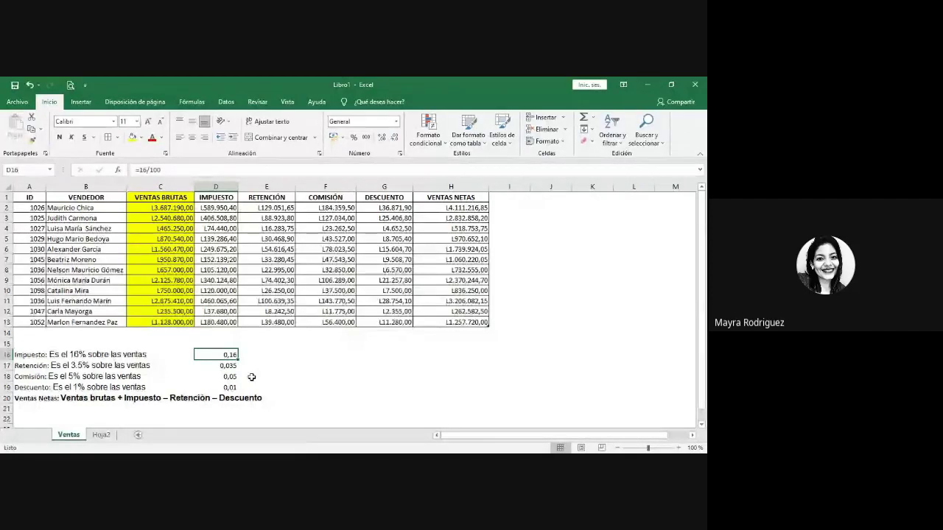
Compare the Retención, Comisión and Descuento percentages with their decimal rates in D17:D19, and check the Ventas Netas rule in row 20
{"action": "left_click", "coordinate": [92, 366]}
{"action": "left_click", "coordinate": [235, 364]}
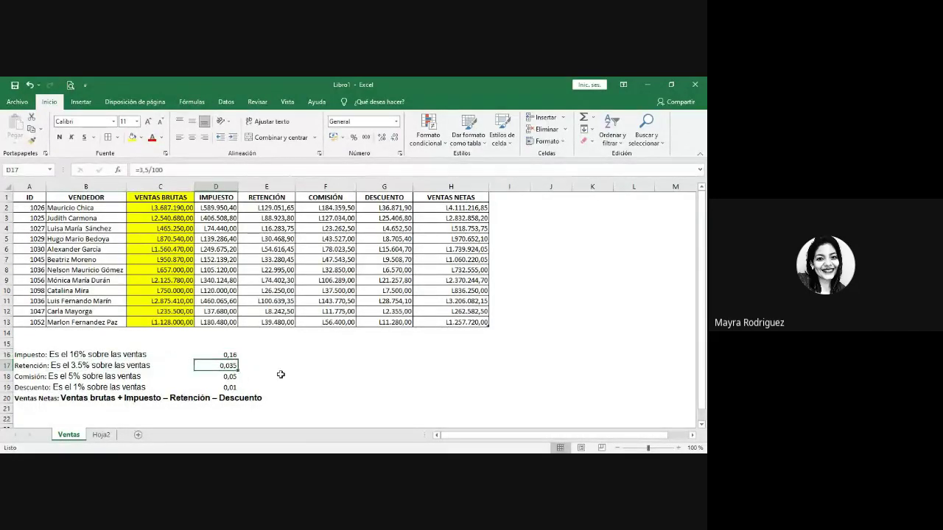
{"action": "left_click", "coordinate": [73, 376]}
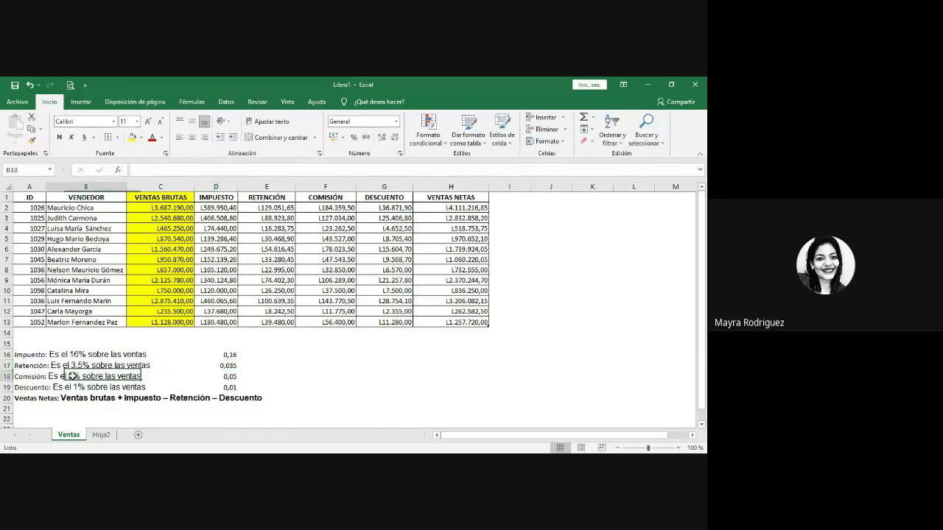
{"action": "left_click", "coordinate": [221, 377]}
{"action": "left_click", "coordinate": [74, 387]}
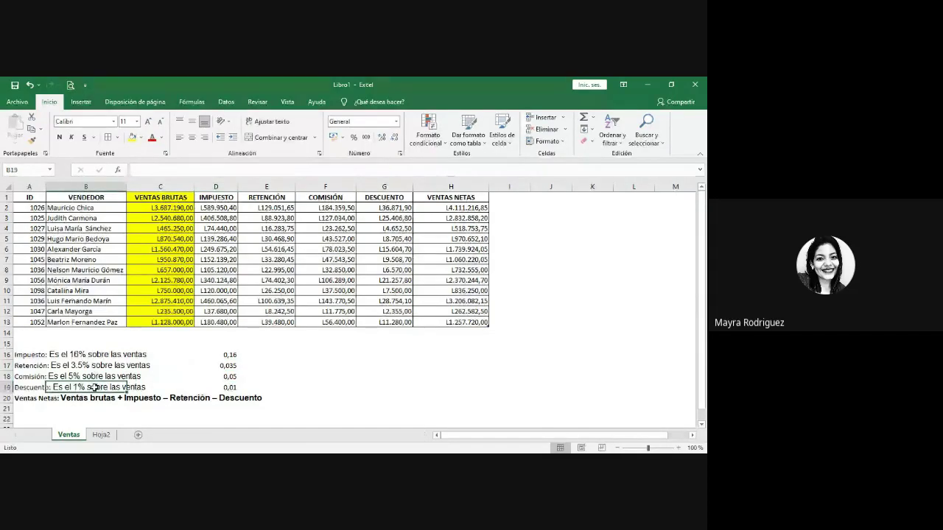
{"action": "left_click", "coordinate": [221, 388]}
{"action": "left_click", "coordinate": [274, 397]}
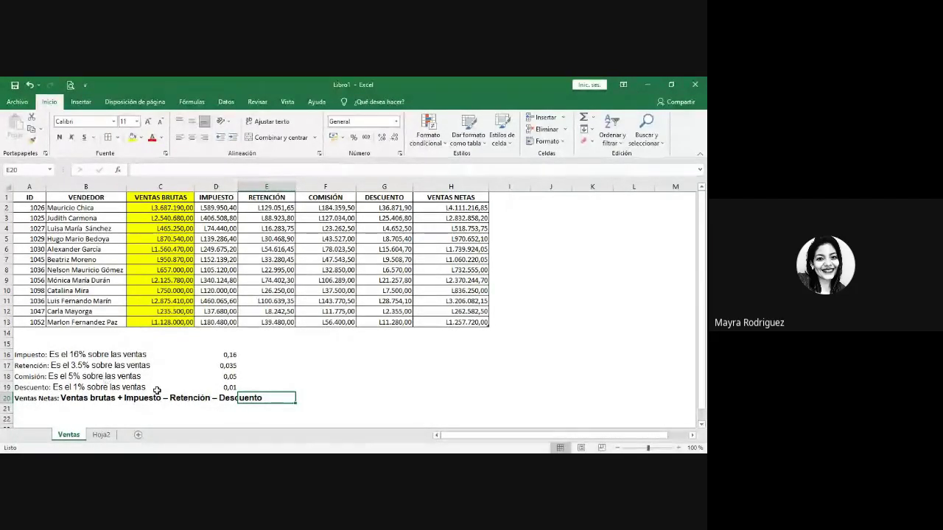
{"action": "left_click_drag", "start_coordinate": [66, 355], "coordinate": [149, 384]}
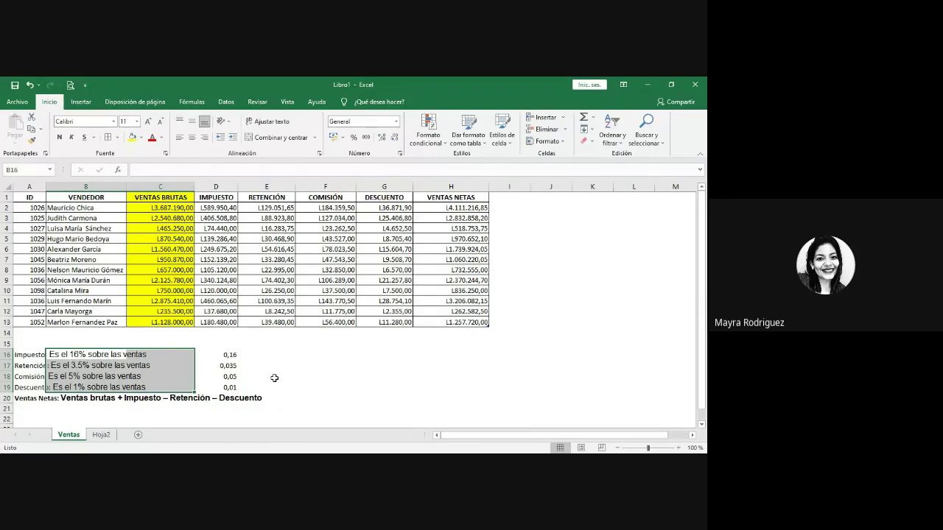
Inspect the Impuesto formula in D2 that multiplies VENTAS BRUTAS by the tax rate, leaving it as it is
{"action": "left_click", "coordinate": [183, 211]}
{"action": "left_click", "coordinate": [214, 209]}
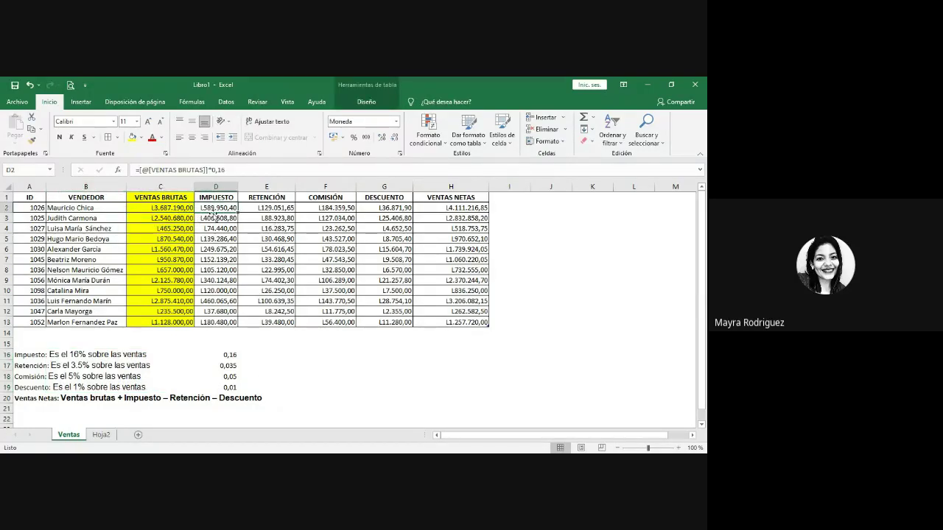
{"action": "double_click", "coordinate": [218, 209]}
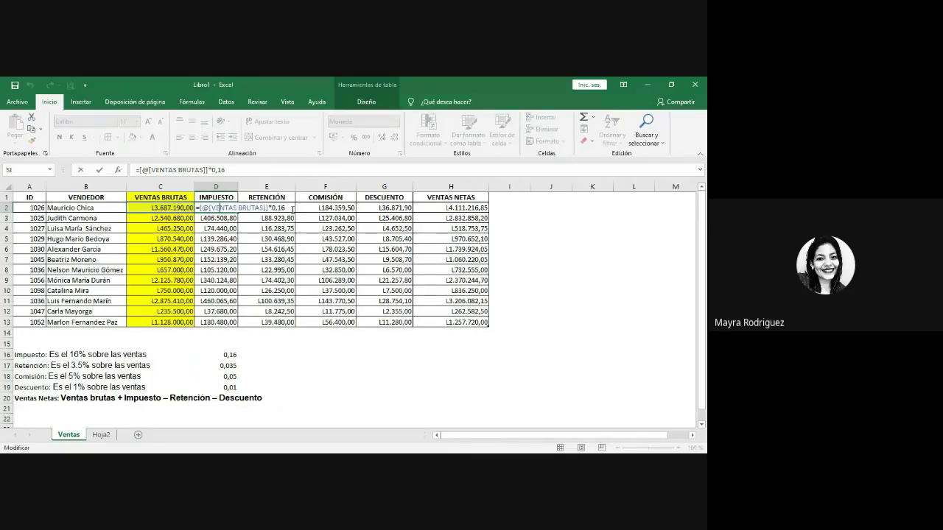
{"action": "key", "text": "Return"}
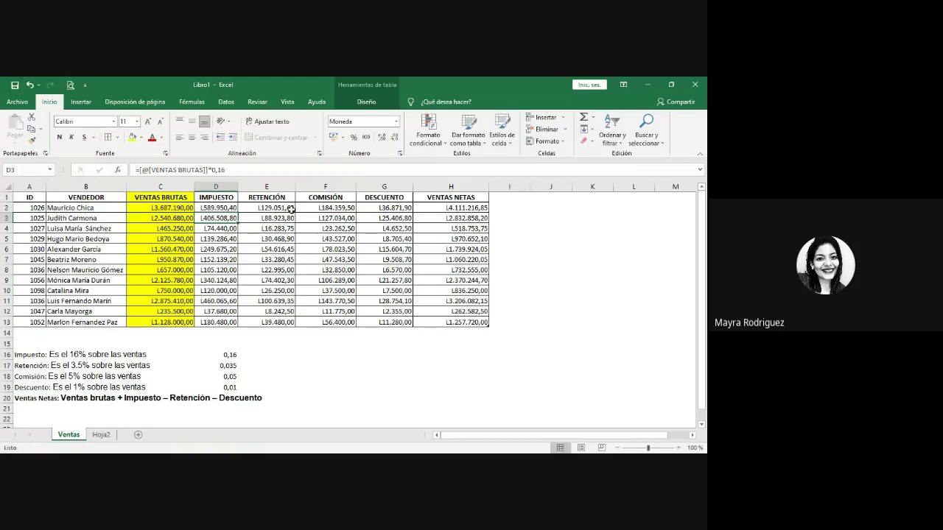
Rename the Hoja2 sheet as Planilla
{"action": "left_click", "coordinate": [102, 435]}
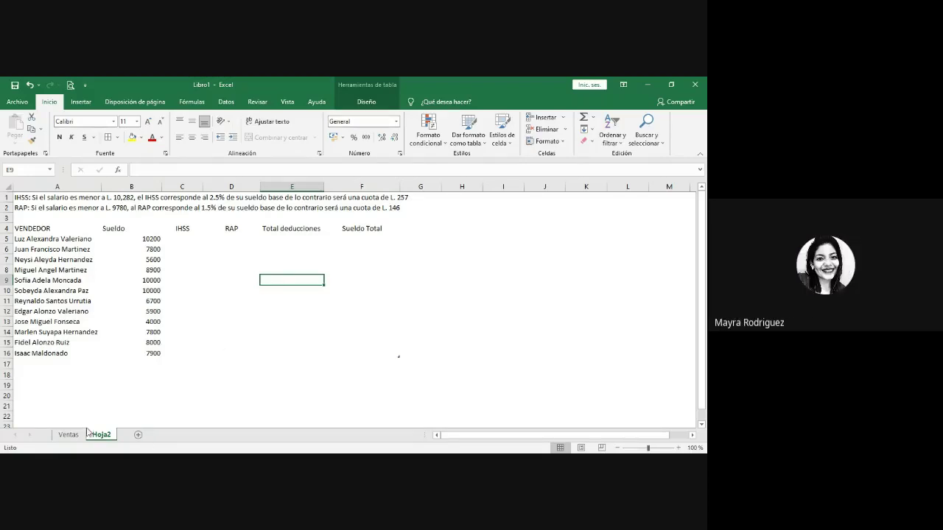
{"action": "right_click", "coordinate": [109, 436]}
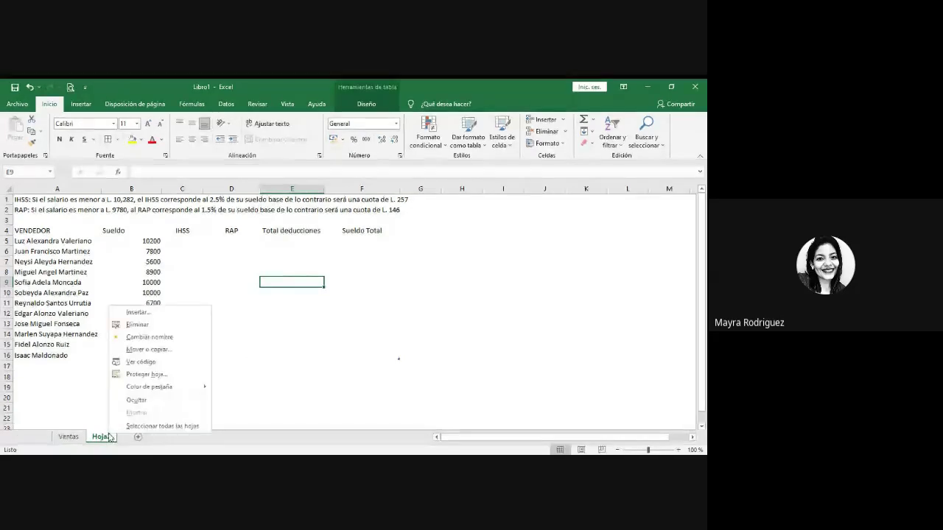
{"action": "left_click", "coordinate": [136, 347]}
{"action": "left_click", "coordinate": [197, 270]}
{"action": "right_click", "coordinate": [110, 434]}
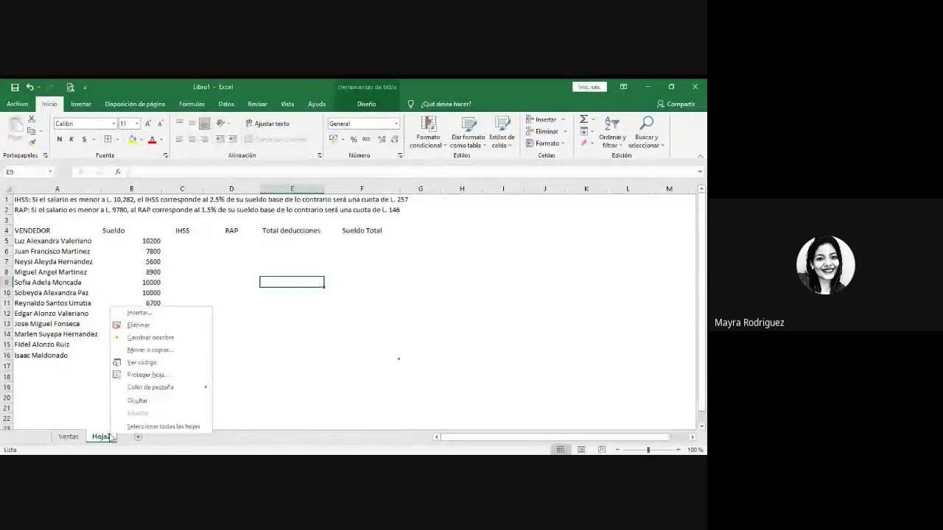
{"action": "left_click", "coordinate": [149, 337]}
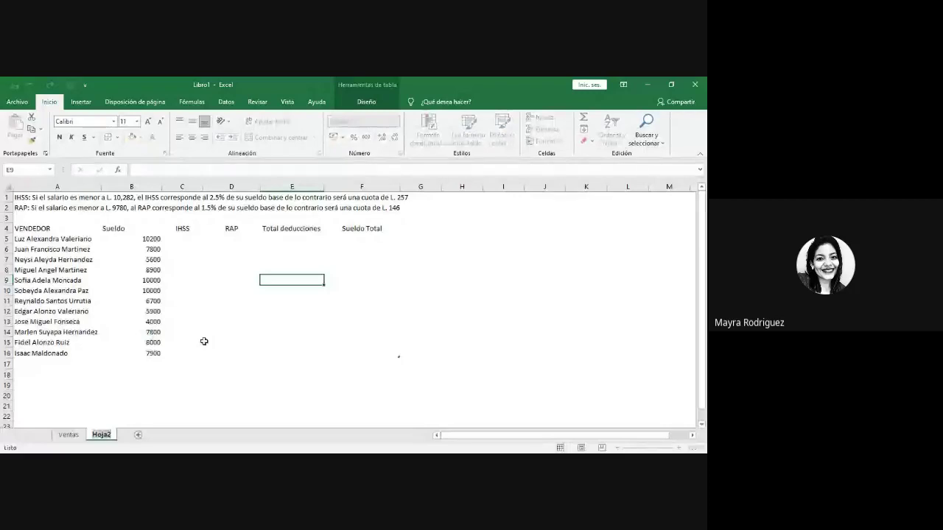
{"action": "type", "text": "Planilla"}
{"action": "key", "text": "Return"}
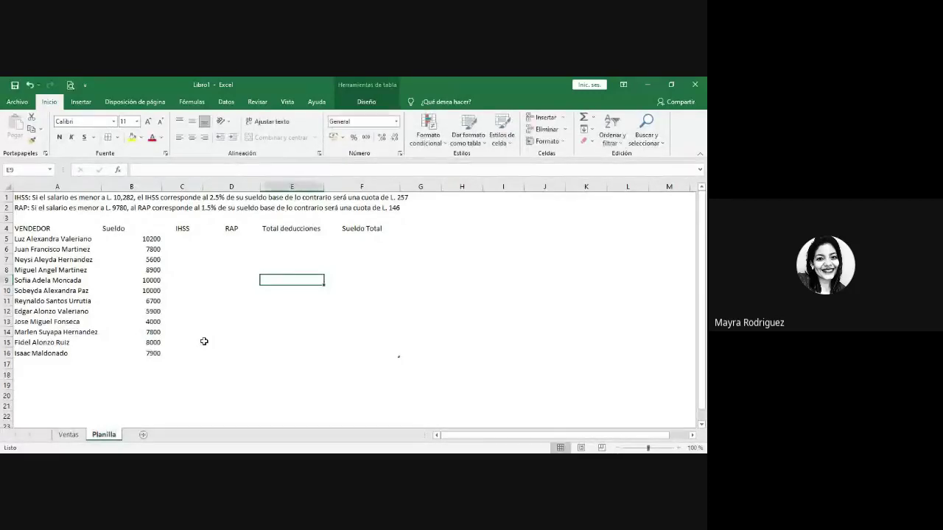
{"action": "left_click", "coordinate": [220, 343]}
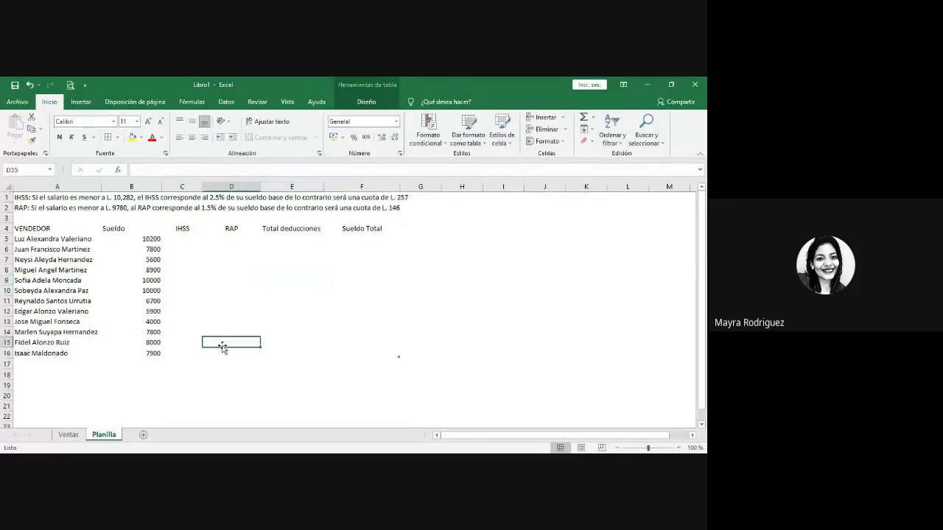
Apply all borders plus a thick outside border to the payroll table in A4:F16
{"action": "left_click_drag", "start_coordinate": [34, 229], "coordinate": [386, 355]}
{"action": "left_click", "coordinate": [108, 137]}
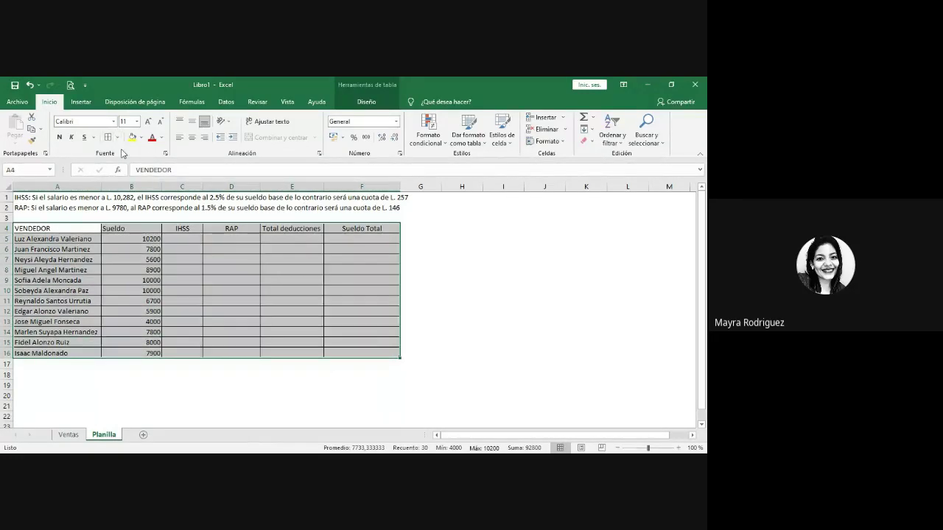
{"action": "left_click", "coordinate": [118, 138]}
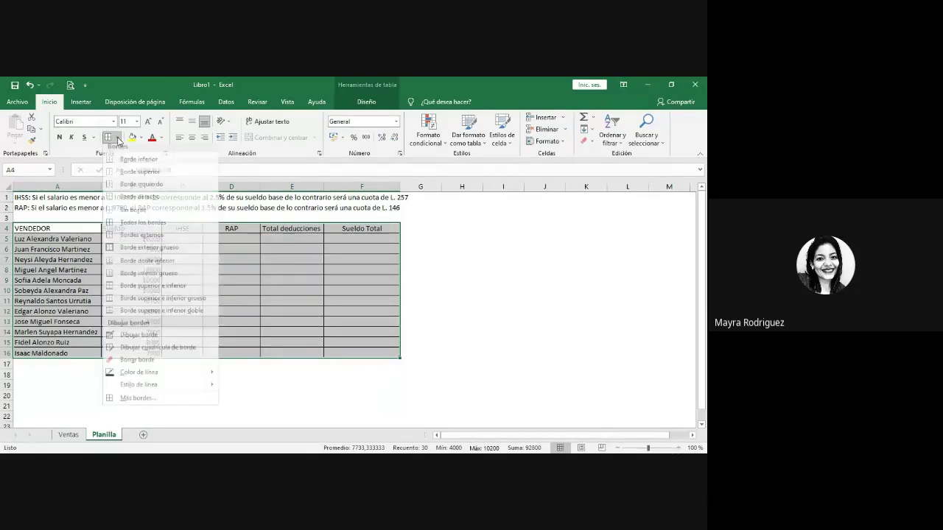
{"action": "left_click", "coordinate": [133, 253]}
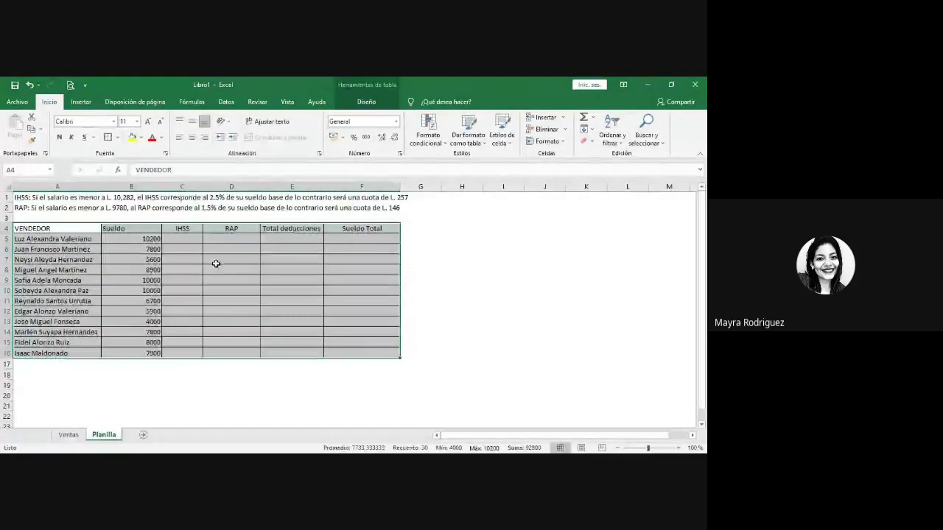
{"action": "left_click", "coordinate": [215, 265]}
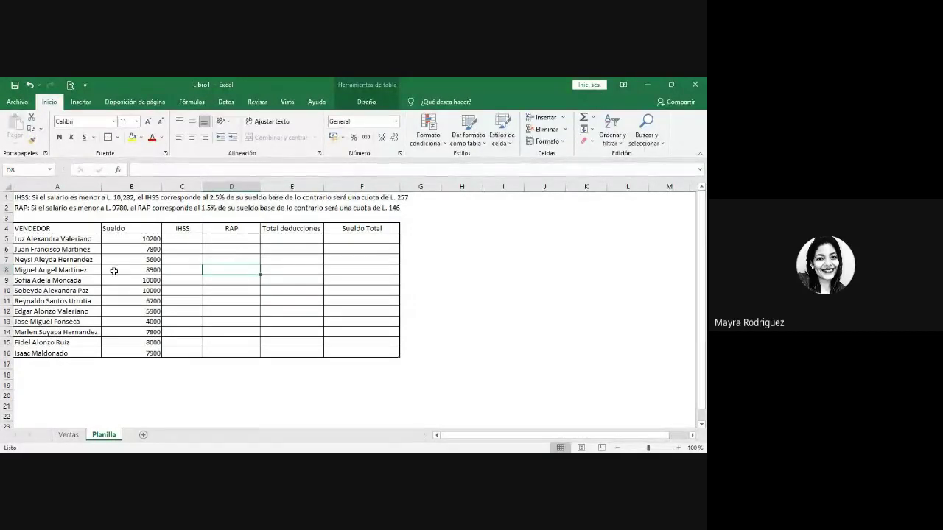
Make the payroll table's header row A4:F4 bold
{"action": "left_click_drag", "start_coordinate": [53, 231], "coordinate": [383, 230]}
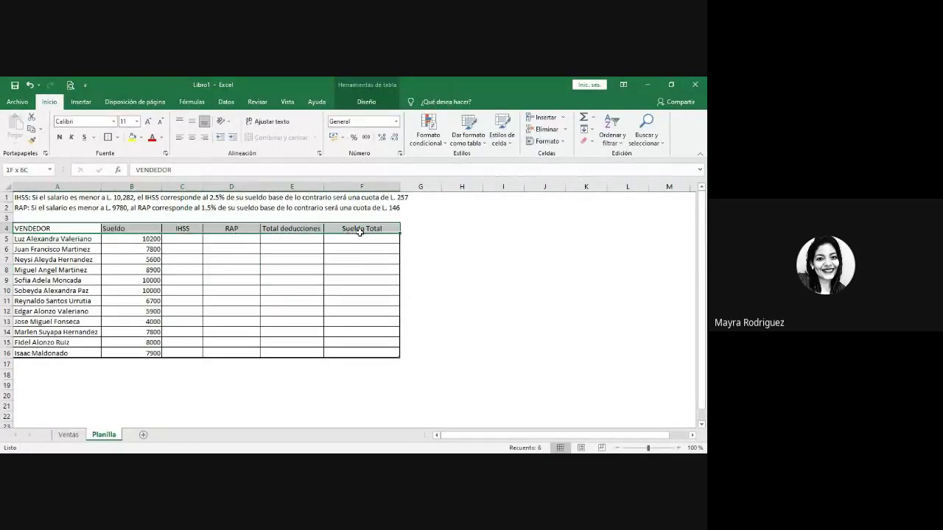
{"action": "left_click", "coordinate": [60, 137]}
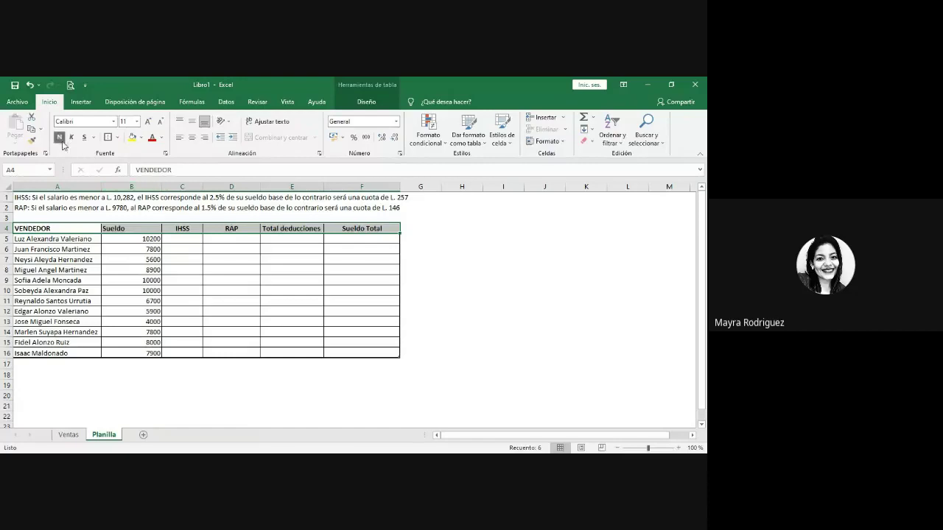
{"action": "left_click", "coordinate": [263, 301]}
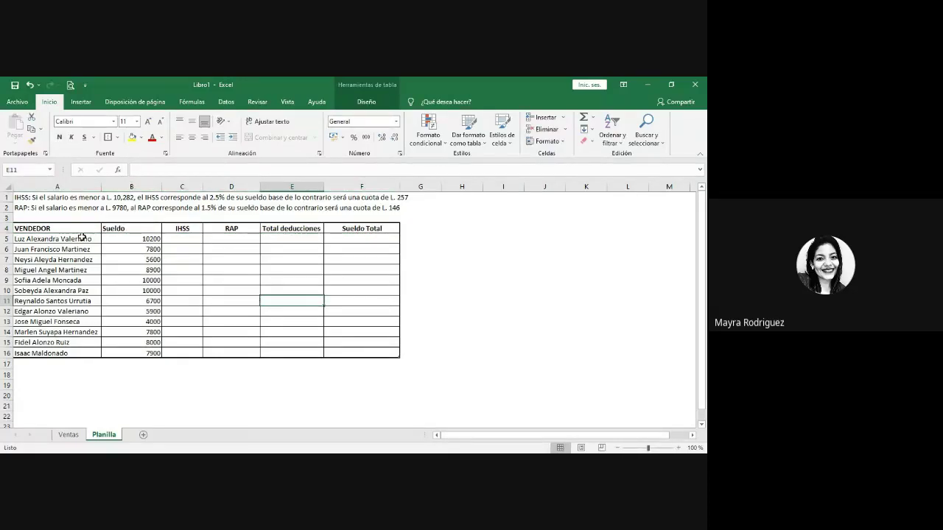
Increase the font size of the payroll table A4:F16 to 12 and narrow column E slightly
{"action": "left_click_drag", "start_coordinate": [41, 230], "coordinate": [383, 353]}
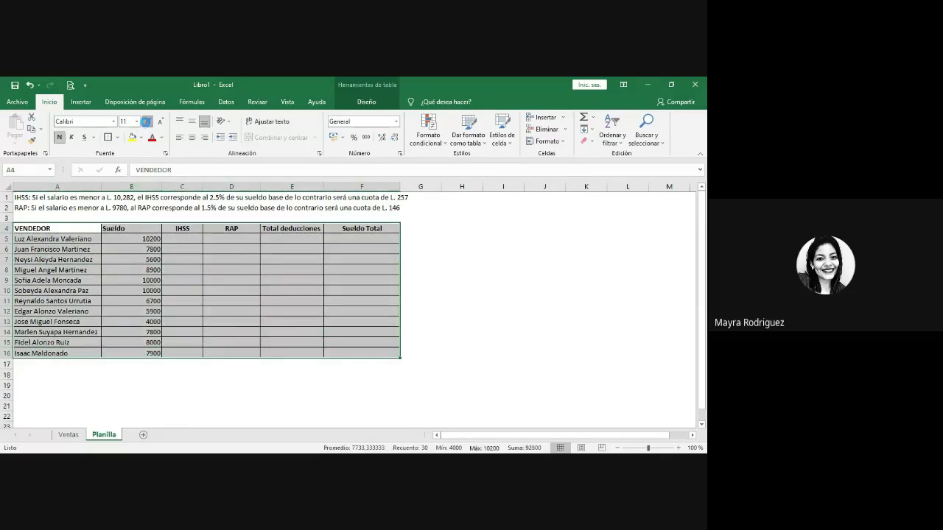
{"action": "left_click", "coordinate": [147, 121]}
{"action": "left_click", "coordinate": [270, 314]}
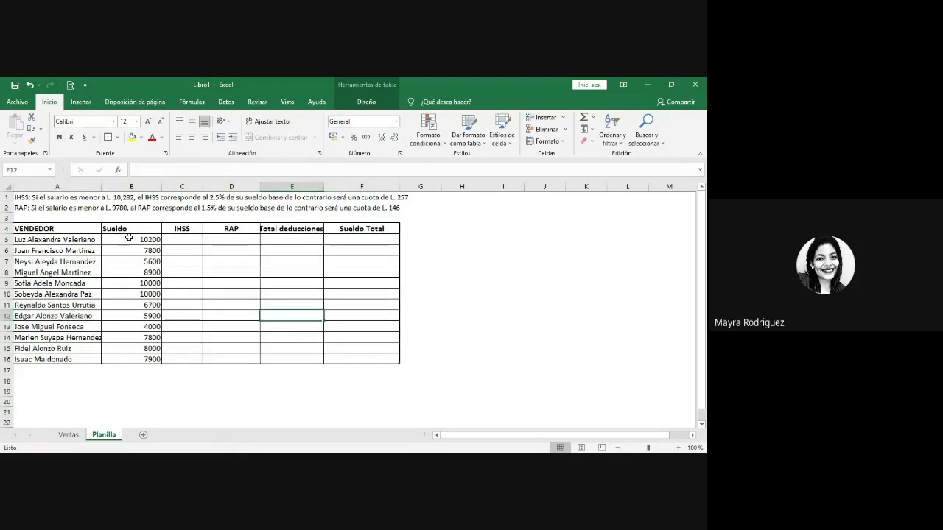
{"action": "left_click_drag", "start_coordinate": [323, 186], "coordinate": [322, 186]}
{"action": "left_click", "coordinate": [139, 239]}
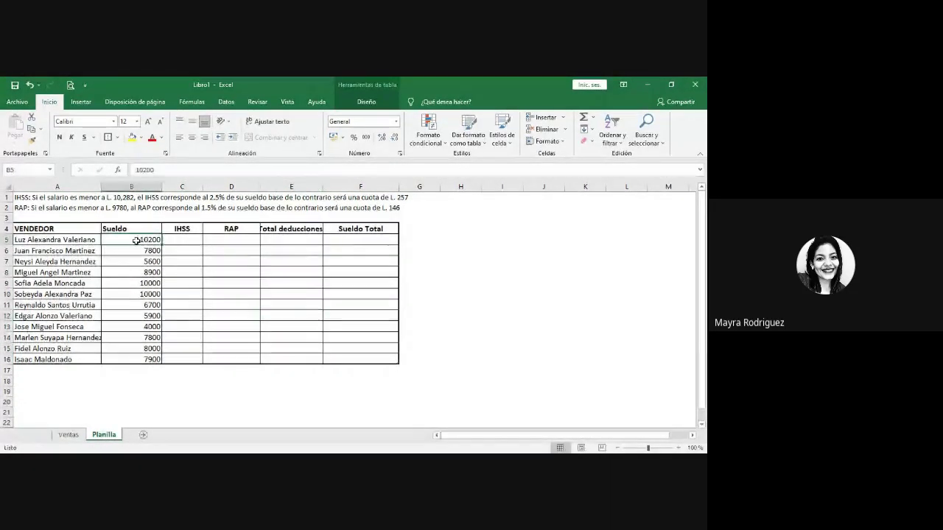
{"action": "left_click", "coordinate": [191, 239]}
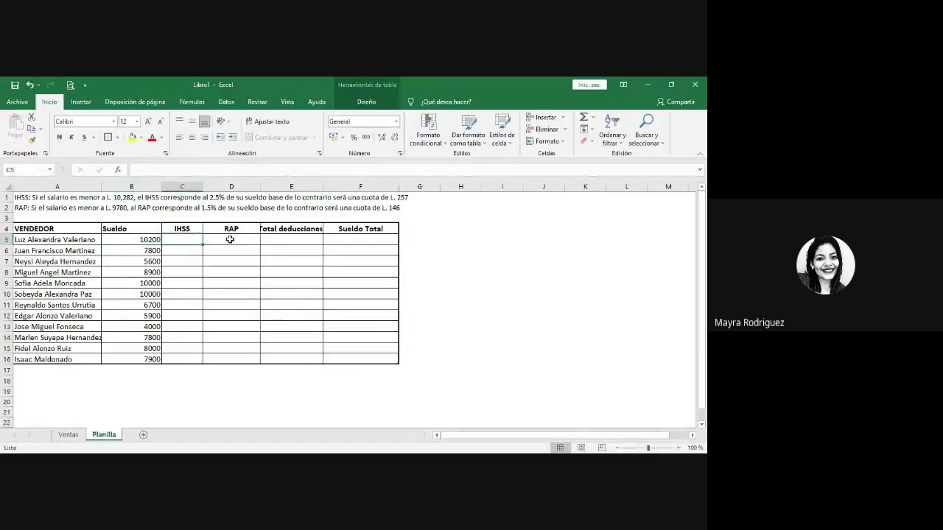
{"action": "left_click", "coordinate": [230, 240]}
{"action": "left_click", "coordinate": [304, 245]}
{"action": "left_click", "coordinate": [359, 240]}
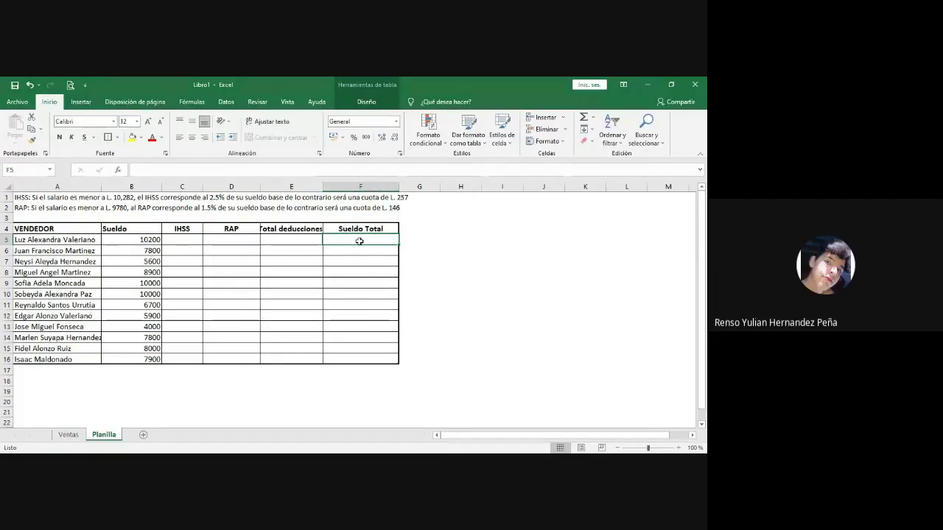
Format the amount cells B5:F16 as Moneda with two decimals and the L Español (Honduras) symbol
{"action": "left_click_drag", "start_coordinate": [156, 240], "coordinate": [368, 357]}
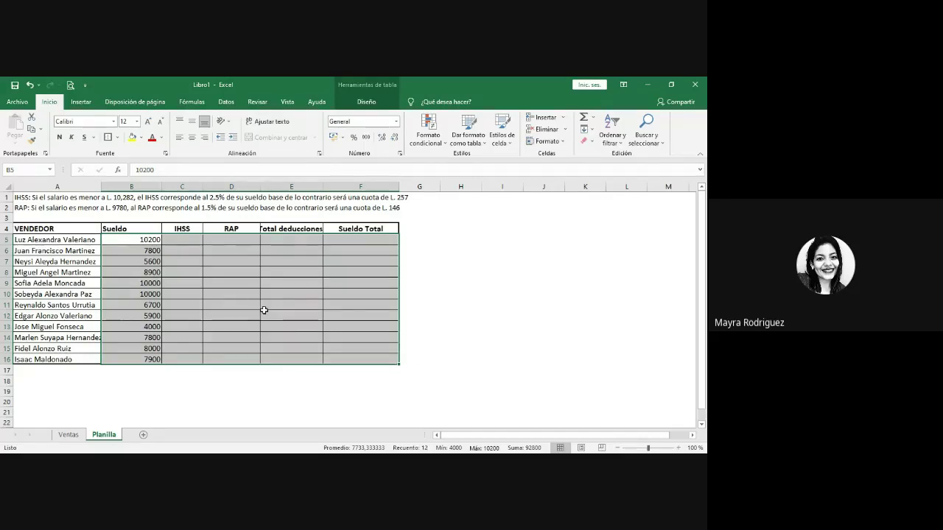
{"action": "right_click", "coordinate": [192, 291]}
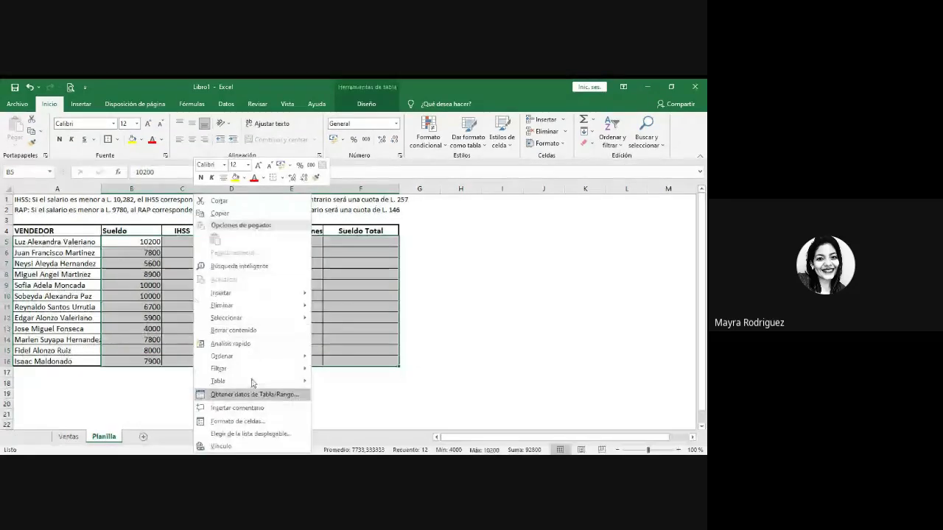
{"action": "left_click", "coordinate": [254, 420]}
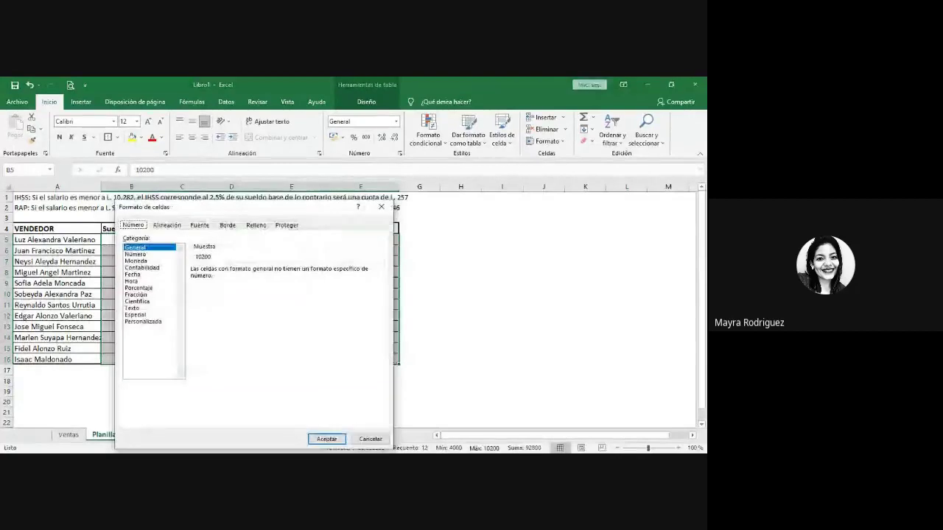
{"action": "left_click", "coordinate": [136, 261]}
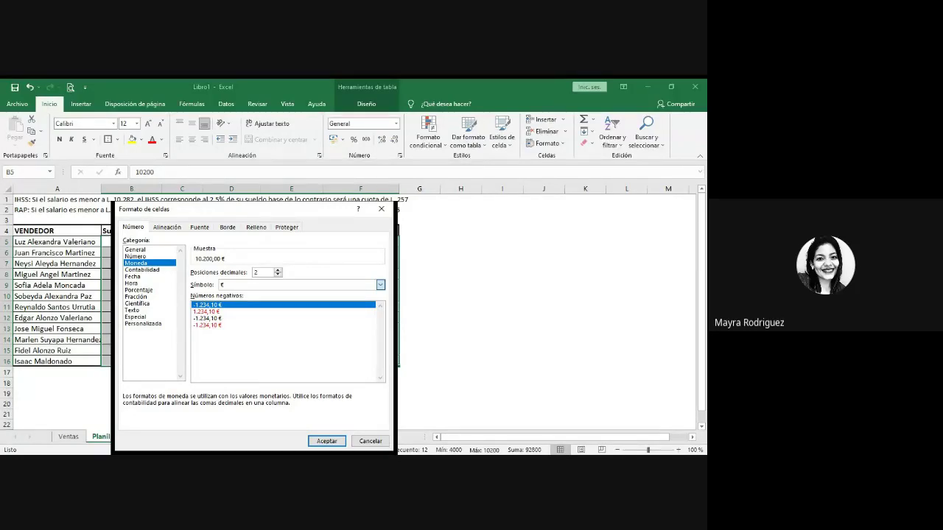
{"action": "left_click", "coordinate": [284, 287]}
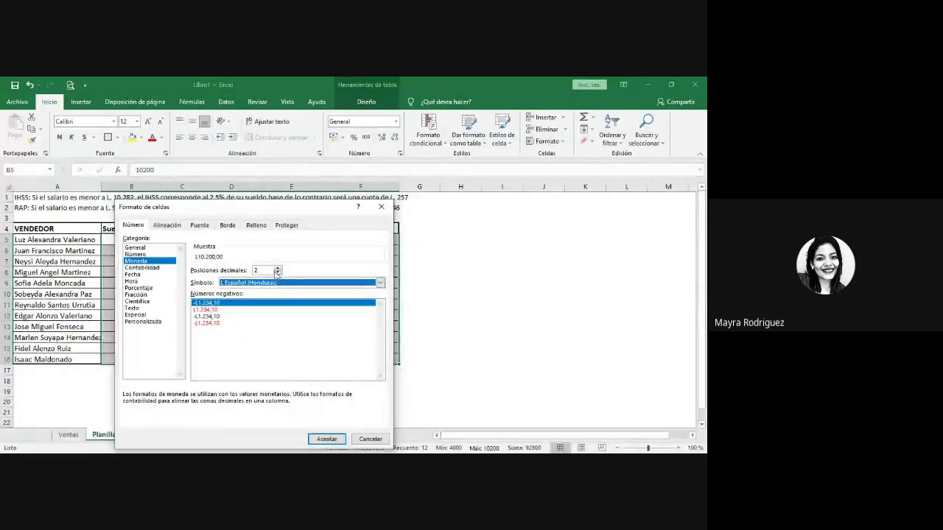
{"action": "left_click", "coordinate": [317, 441]}
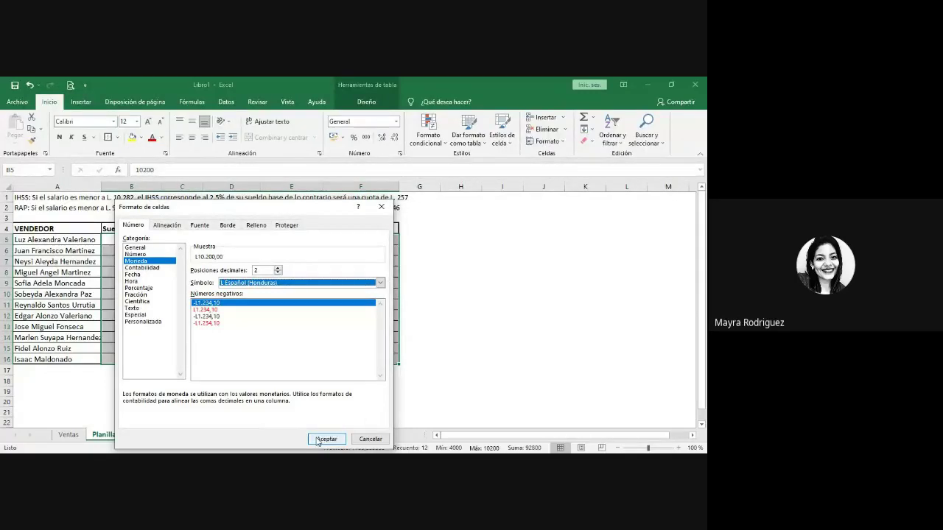
{"action": "left_click", "coordinate": [318, 441]}
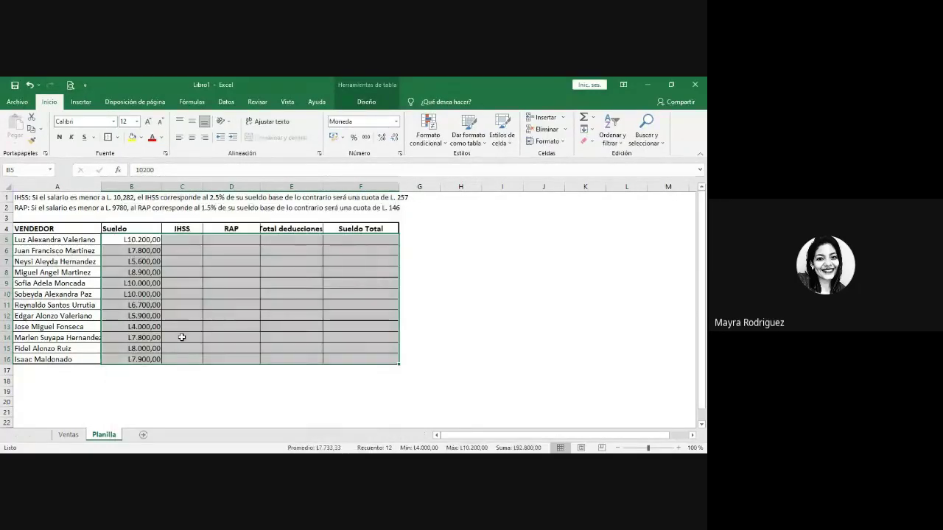
{"action": "left_click", "coordinate": [228, 326]}
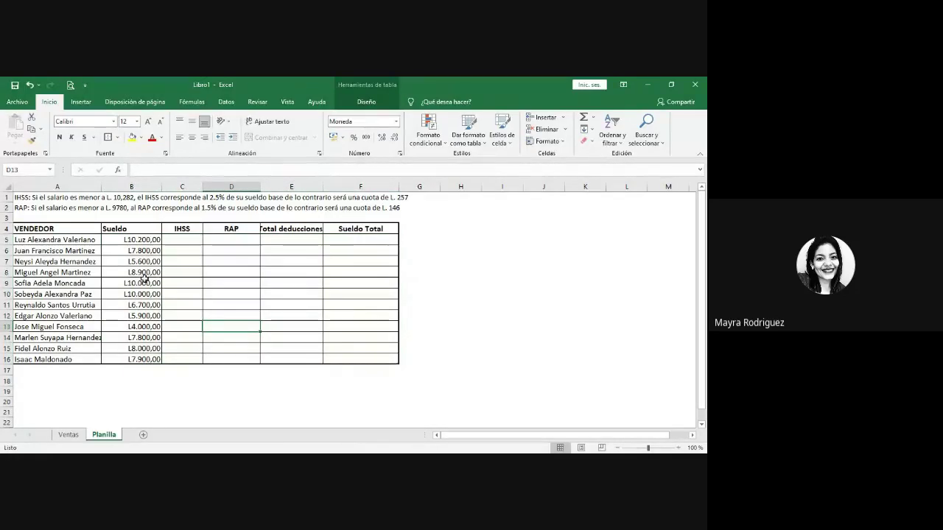
Centre the headers in A4:F4 horizontally and wrap the text of the Total deducciones header in E4
{"action": "left_click_drag", "start_coordinate": [62, 230], "coordinate": [358, 224]}
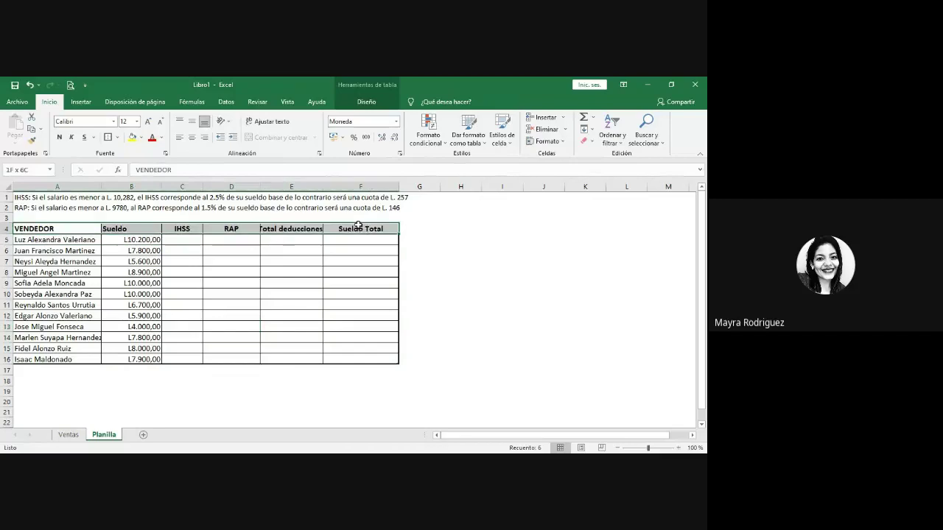
{"action": "left_click", "coordinate": [192, 137]}
{"action": "left_click", "coordinate": [244, 282]}
{"action": "left_click", "coordinate": [301, 231]}
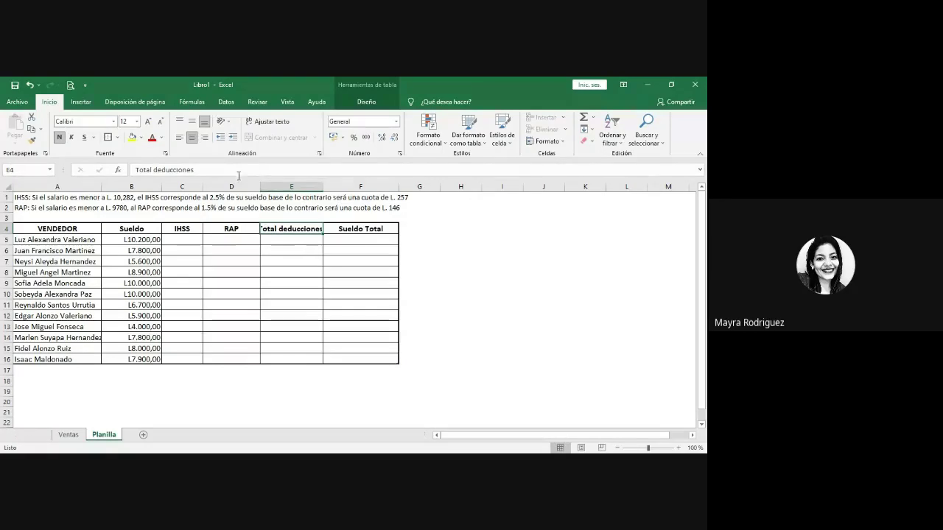
{"action": "left_click", "coordinate": [279, 128]}
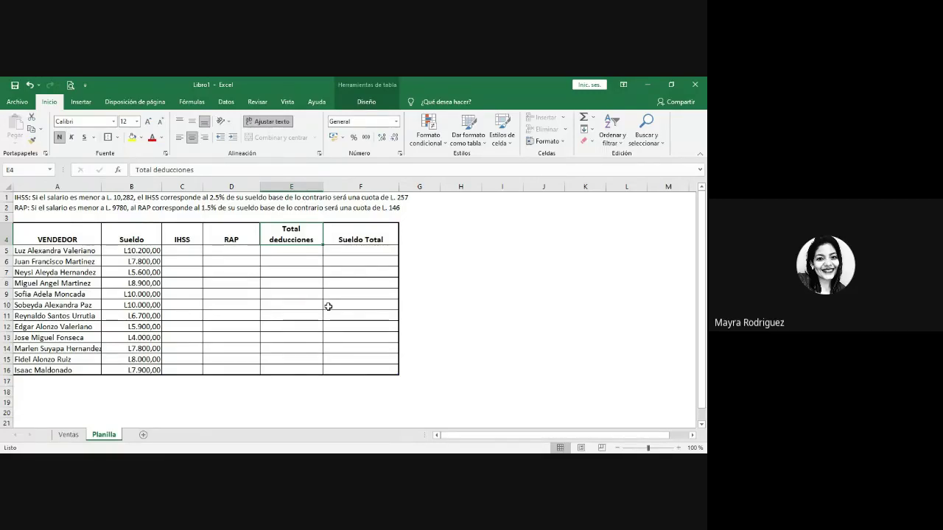
Align the header row A4:F4 vertically to the middle of its cells
{"action": "left_click", "coordinate": [59, 239]}
{"action": "left_click_drag", "start_coordinate": [59, 238], "coordinate": [353, 239]}
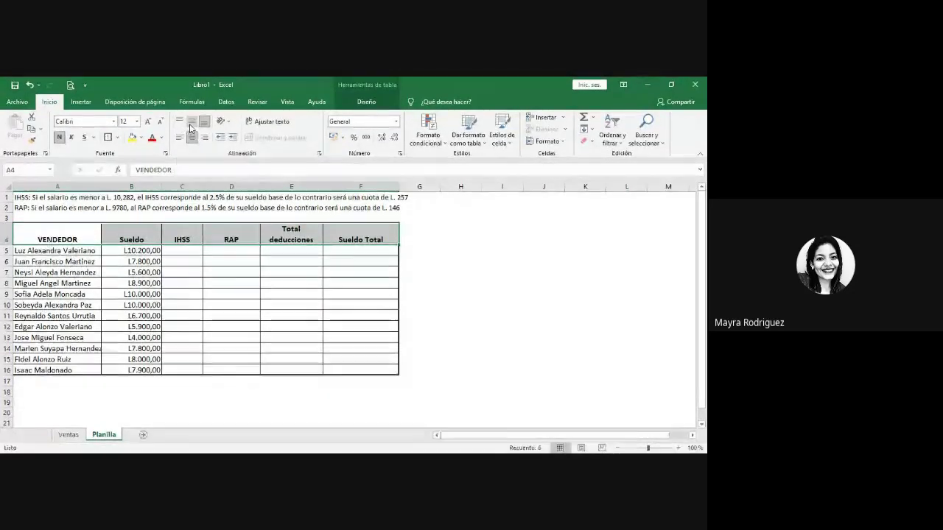
{"action": "left_click", "coordinate": [191, 126]}
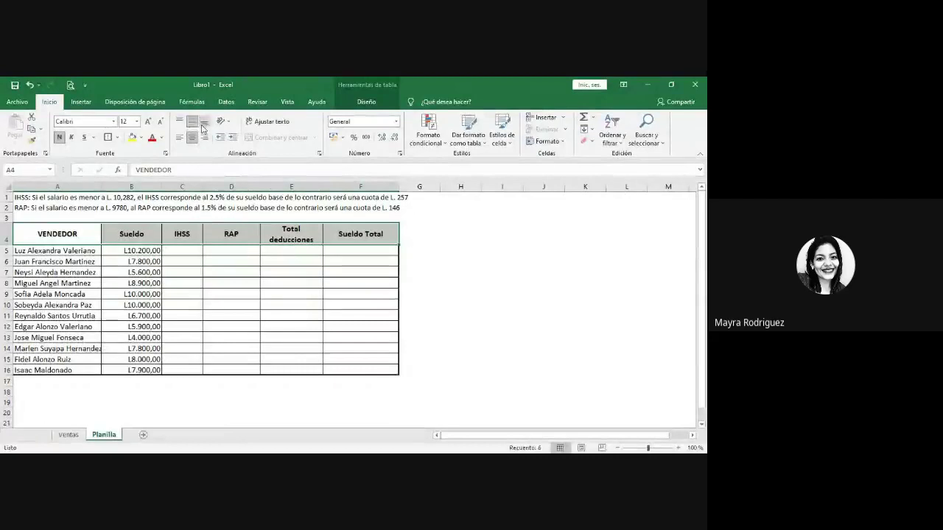
{"action": "left_click", "coordinate": [287, 294]}
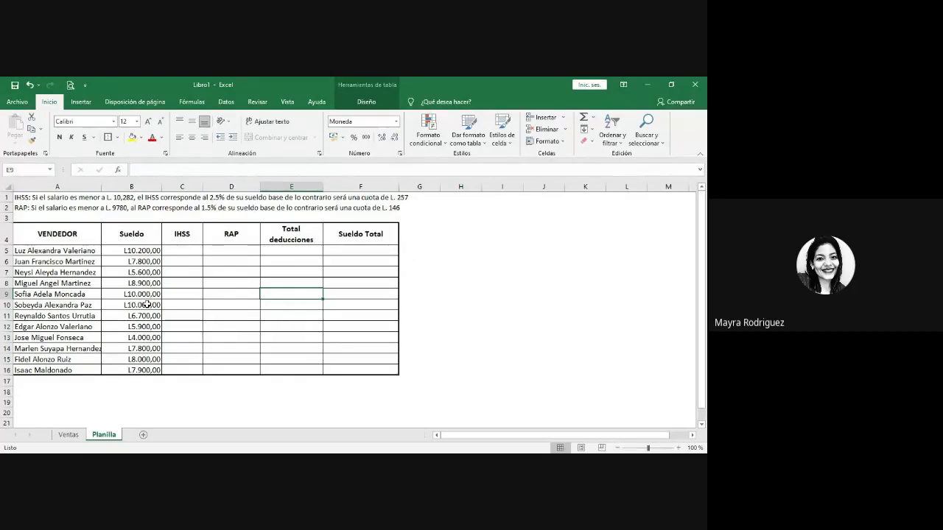
Examine the IHSS and RAP rules in A1:A2 and the empty IHSS and RAP columns C5:D16 of the payroll table
{"action": "left_click", "coordinate": [247, 270]}
{"action": "left_click", "coordinate": [174, 252]}
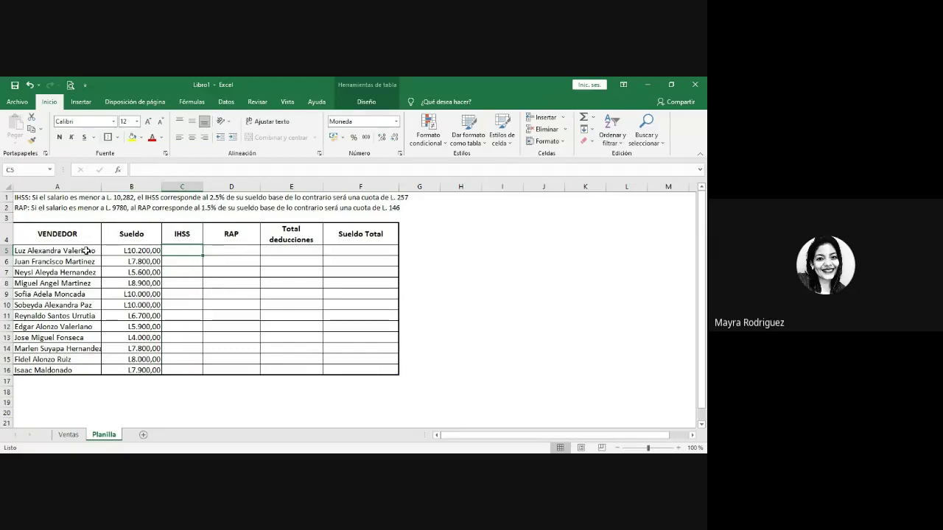
{"action": "scroll", "coordinate": [94, 311], "scroll_direction": "down", "scroll_amount": 1}
{"action": "scroll", "coordinate": [94, 311], "scroll_direction": "up", "scroll_amount": 2}
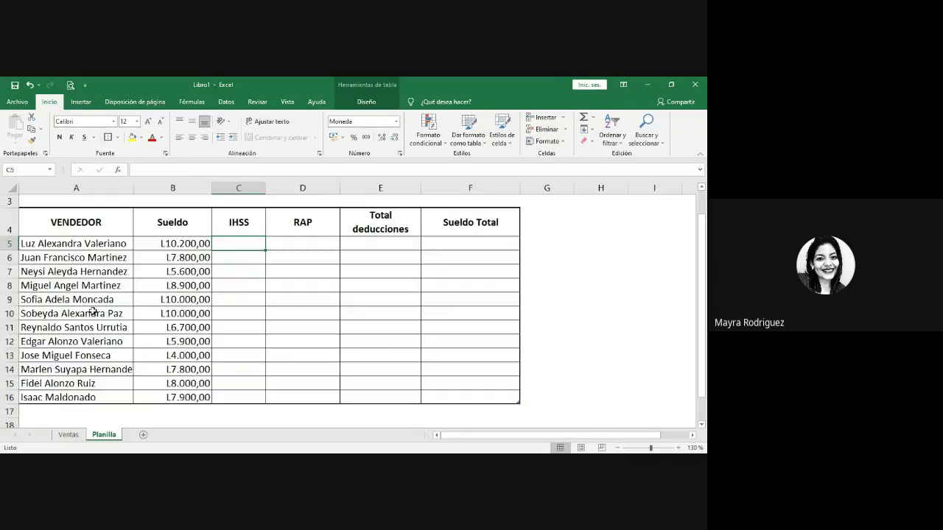
{"action": "scroll", "coordinate": [93, 311], "scroll_direction": "up", "scroll_amount": 1}
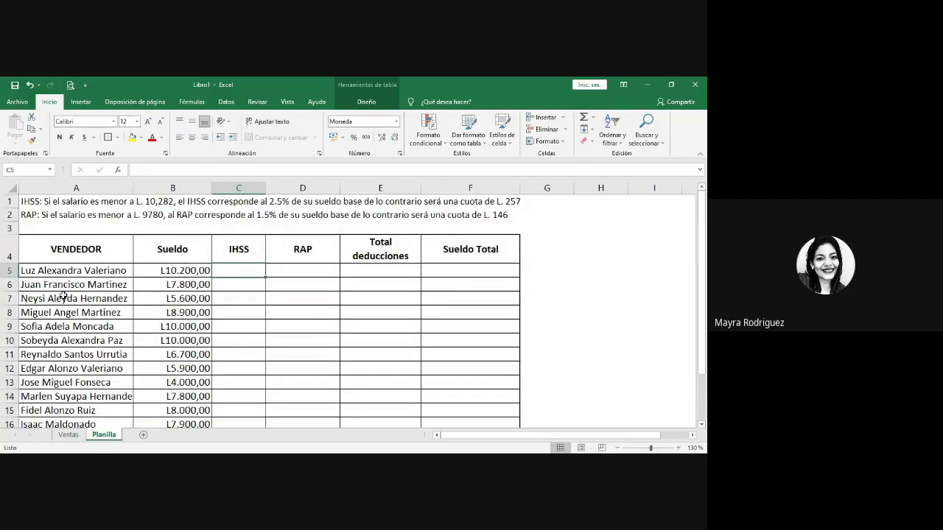
{"action": "left_click", "coordinate": [54, 201]}
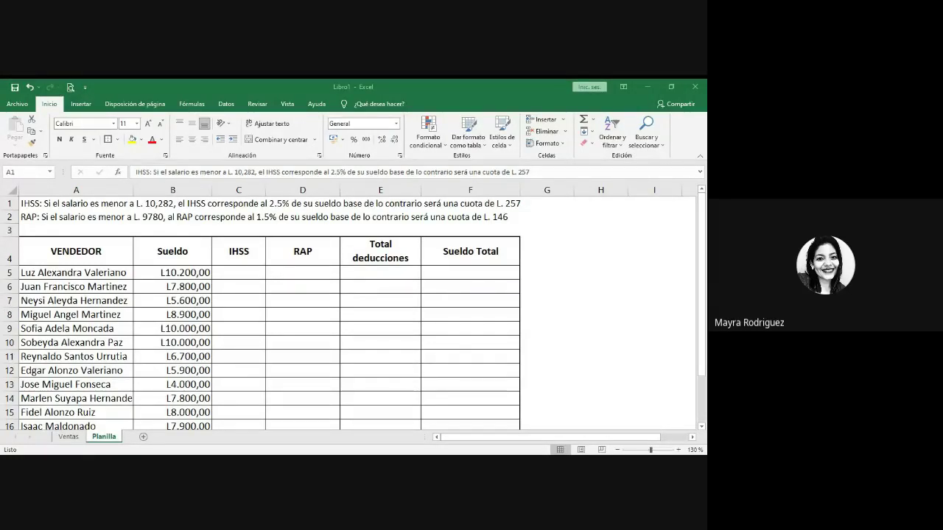
{"action": "left_click", "coordinate": [251, 272]}
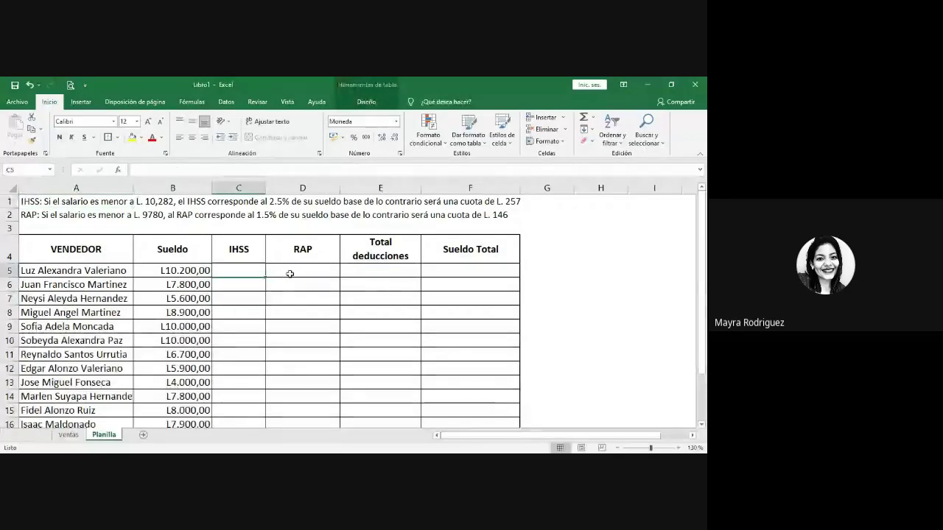
{"action": "left_click_drag", "start_coordinate": [27, 201], "coordinate": [27, 212]}
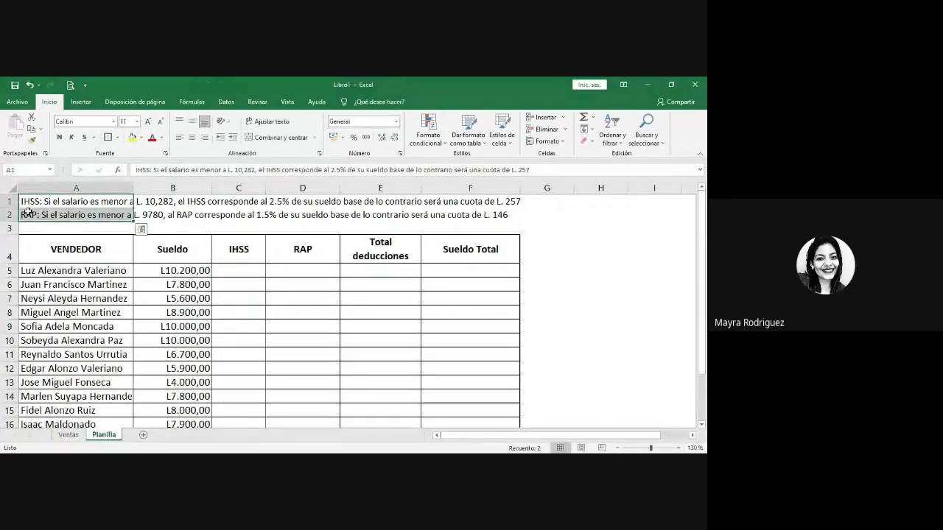
{"action": "left_click_drag", "start_coordinate": [237, 270], "coordinate": [309, 400]}
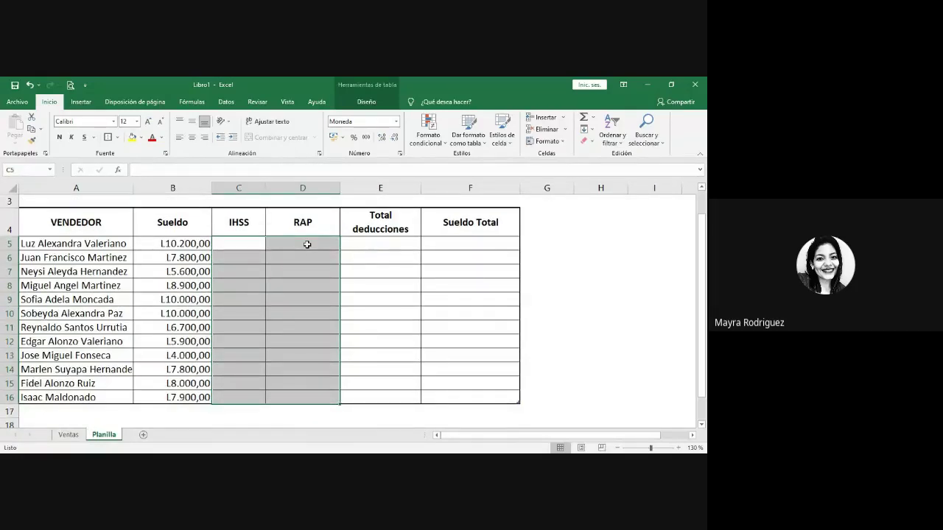
{"action": "left_click", "coordinate": [307, 244]}
{"action": "scroll", "coordinate": [302, 280], "scroll_direction": "up", "scroll_amount": 1}
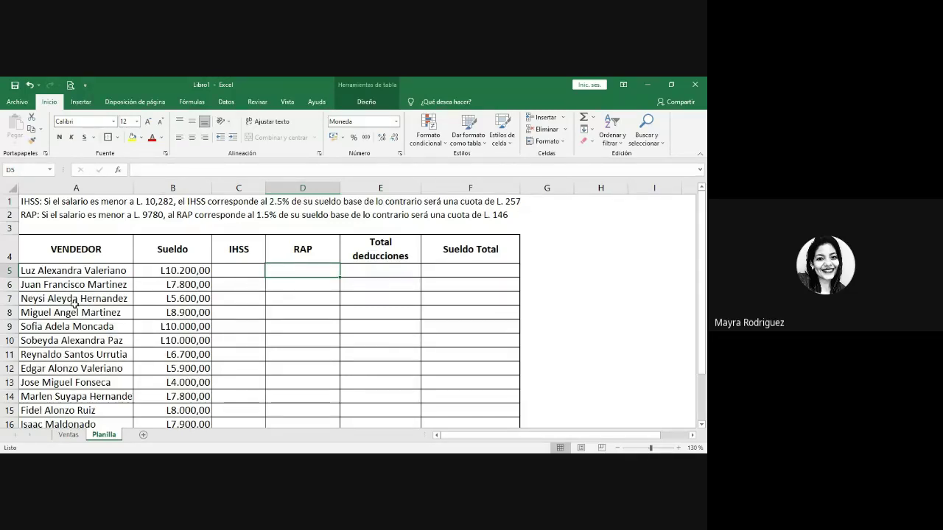
Make the amount L. 10,282 bold within the IHSS rule text in A1
{"action": "left_click", "coordinate": [154, 200]}
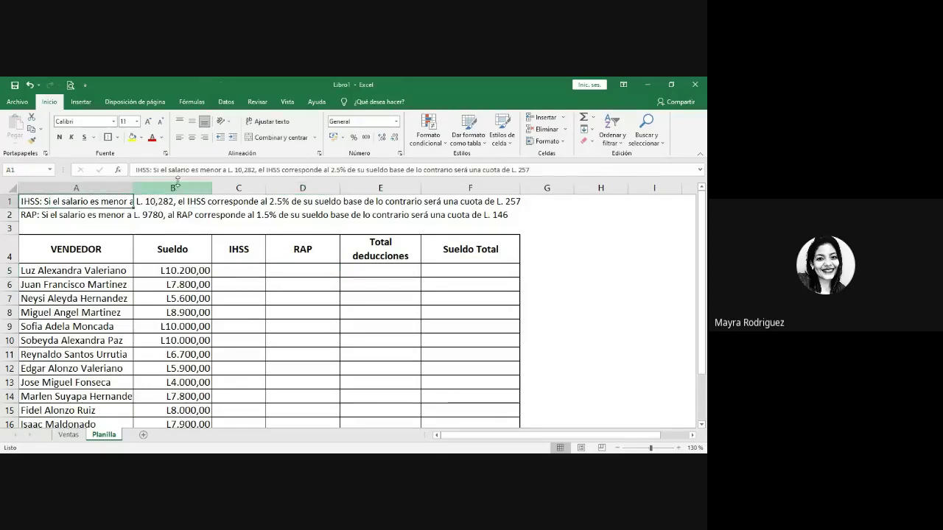
{"action": "left_click_drag", "start_coordinate": [258, 170], "coordinate": [226, 171]}
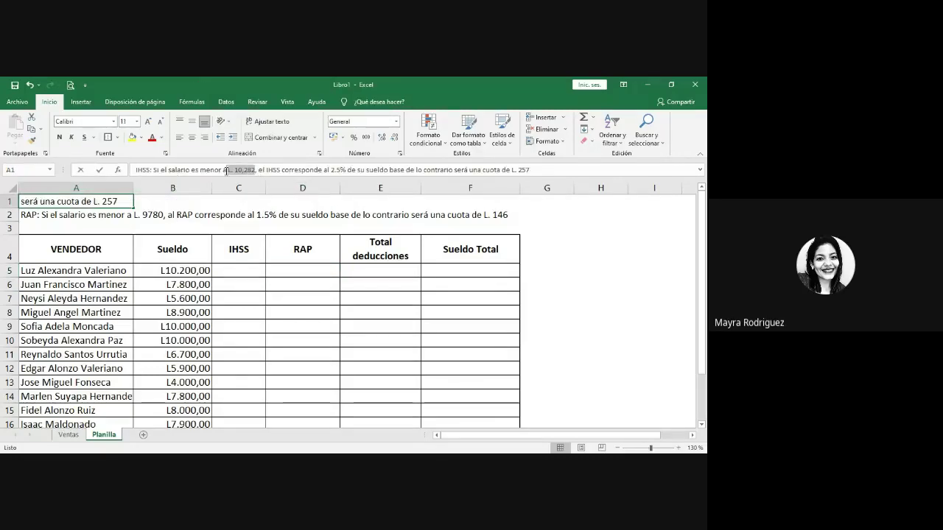
{"action": "left_click", "coordinate": [234, 151]}
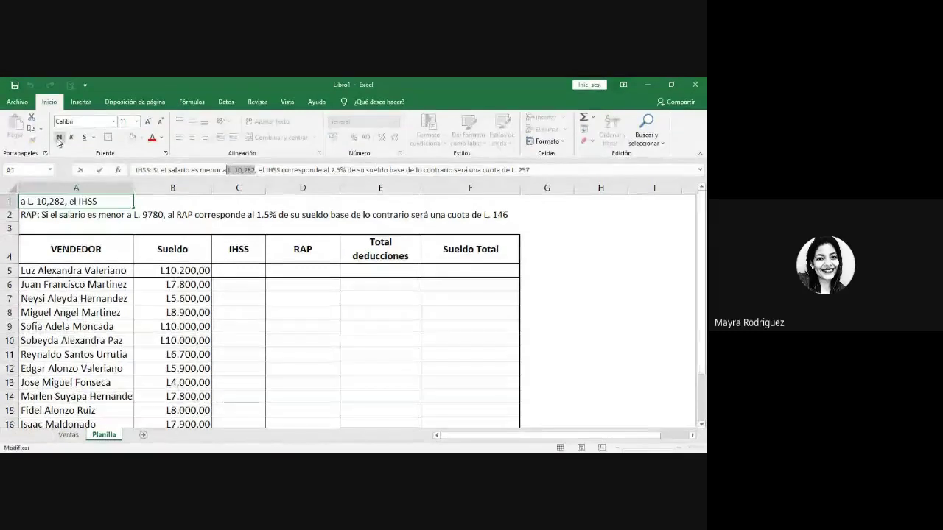
{"action": "left_click", "coordinate": [259, 301]}
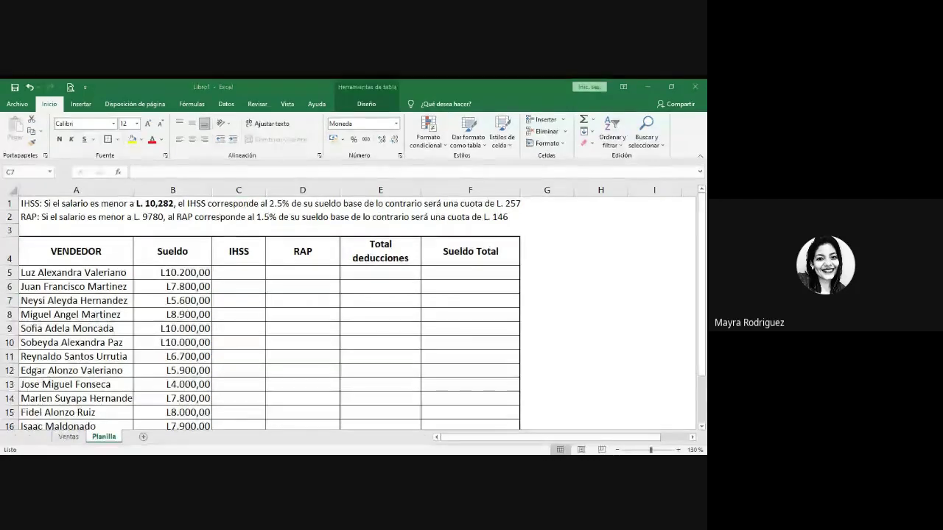
Start an SI formula in C5 that tests whether the row's Sueldo is less than 10282
{"action": "left_click", "coordinate": [249, 272]}
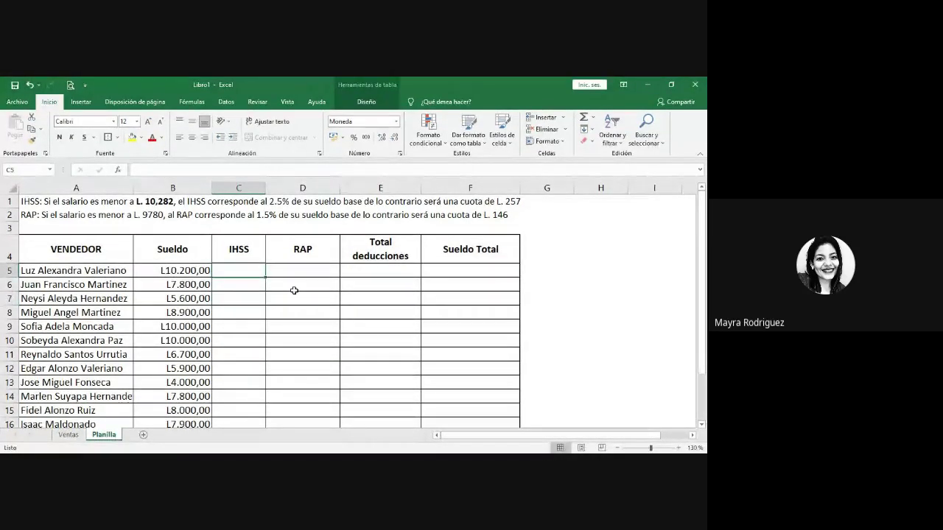
{"action": "type", "text": "=si"}
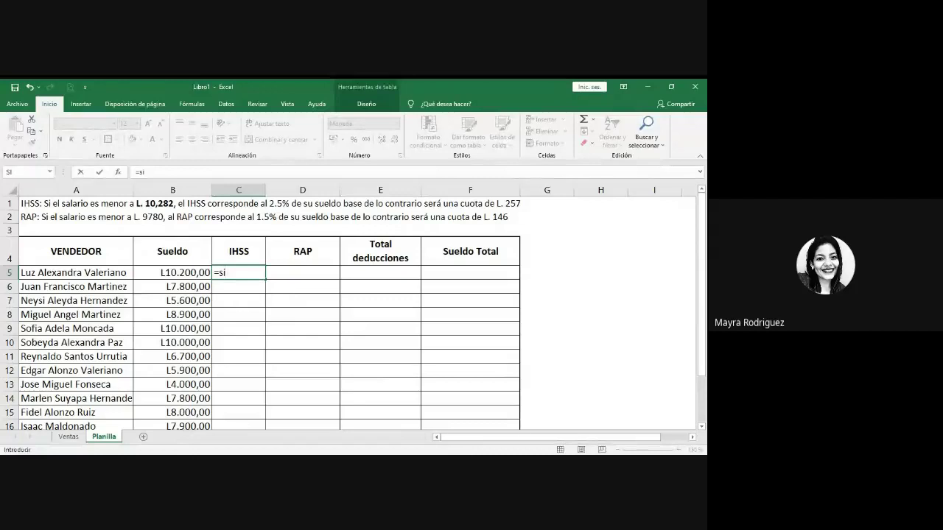
{"action": "key", "text": "Tab"}
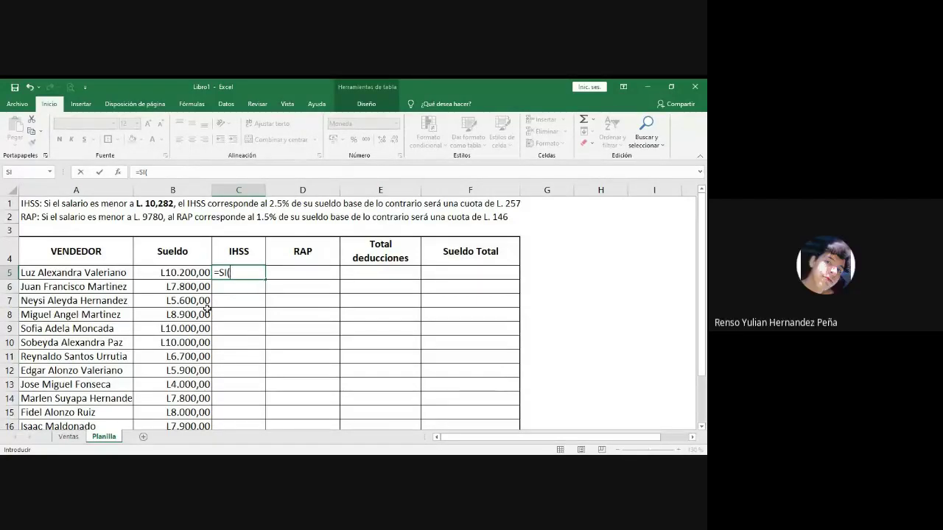
{"action": "left_click", "coordinate": [176, 274]}
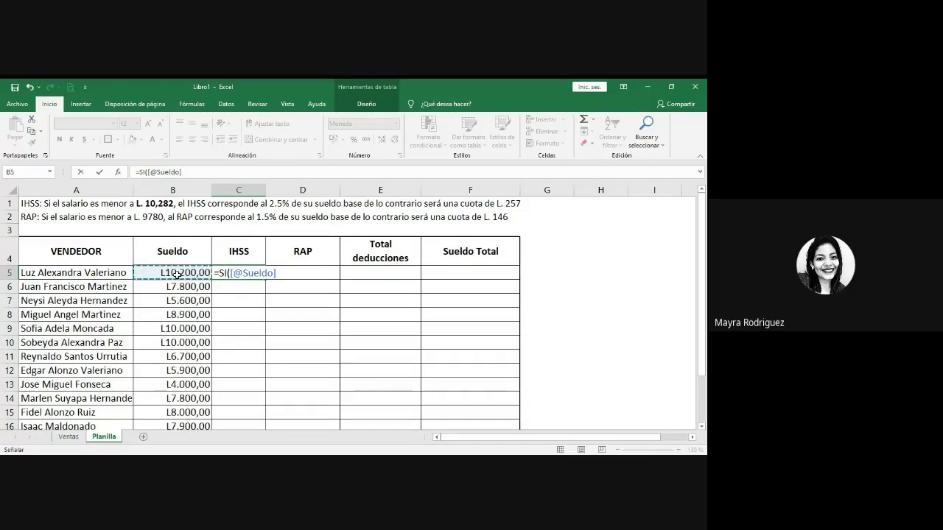
{"action": "type", "text": "<"}
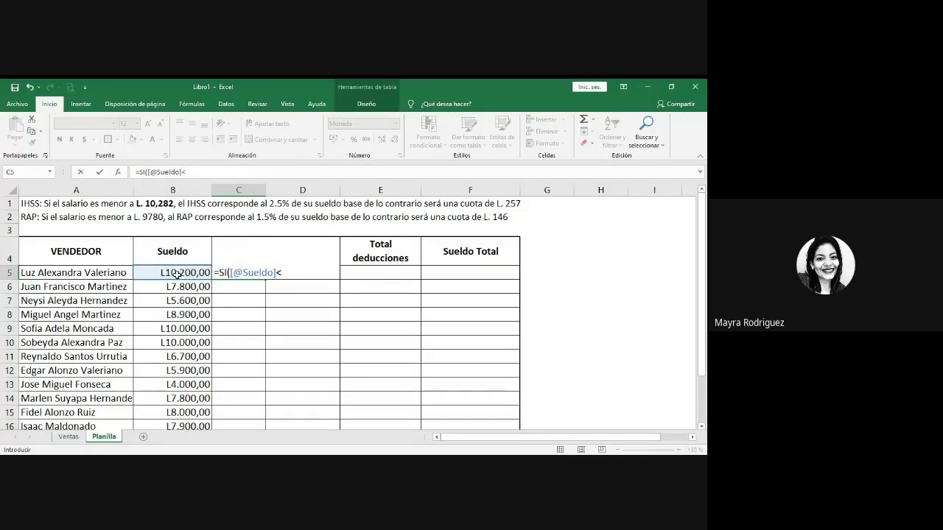
{"action": "type", "text": "10282"}
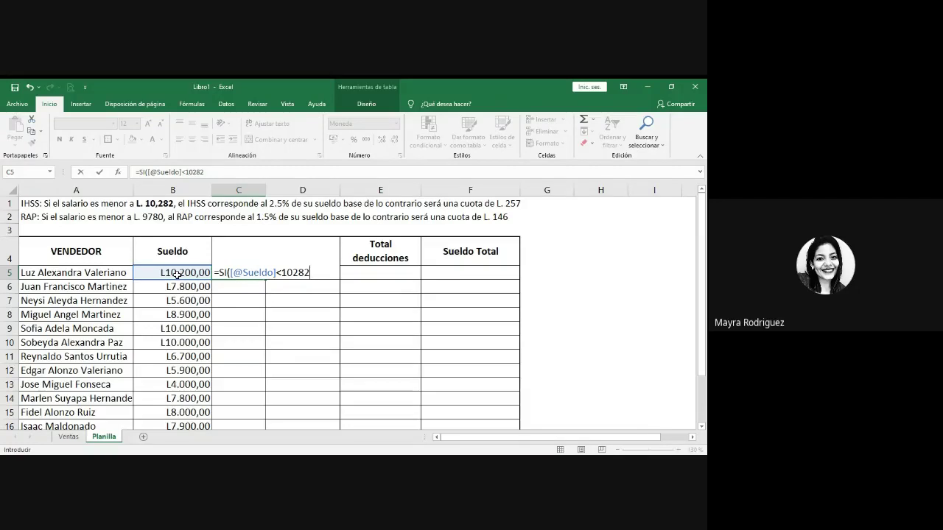
{"action": "type", "text": ";"}
{"action": "left_click", "coordinate": [173, 271]}
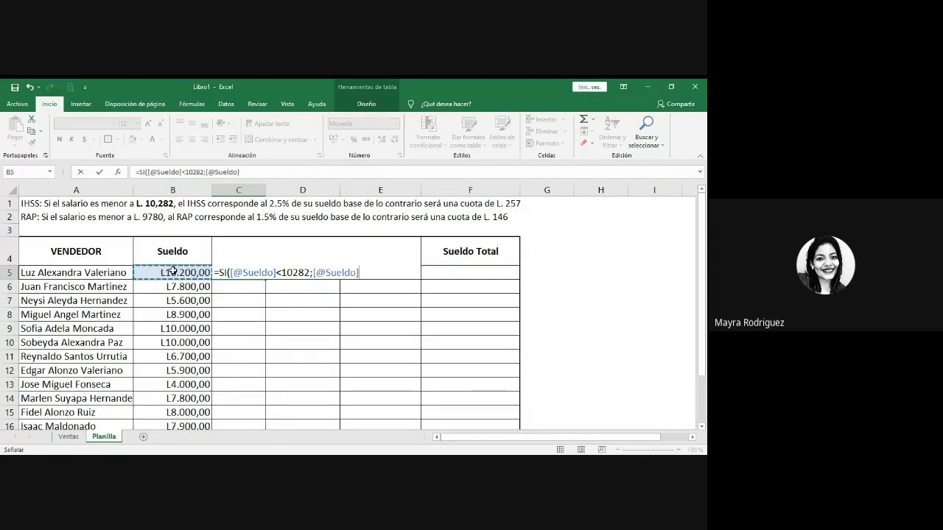
{"action": "type", "text": "*0"}
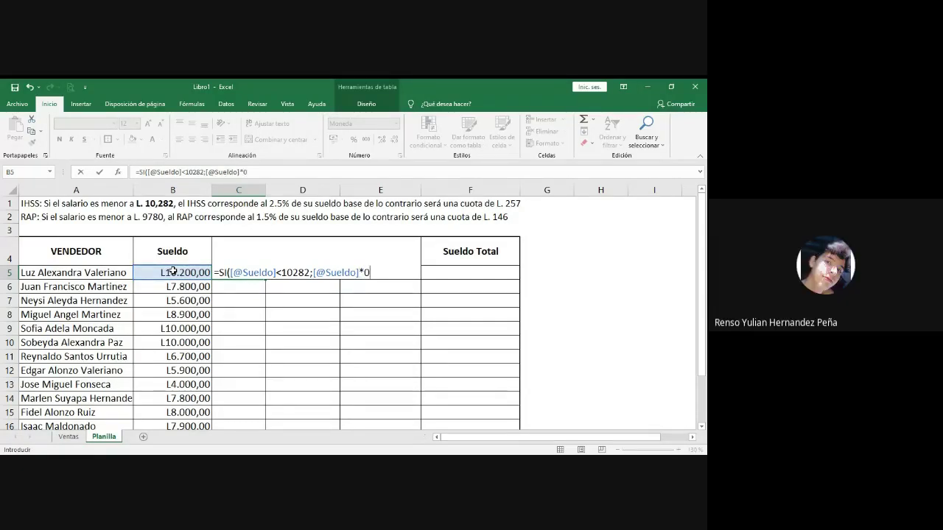
{"action": "type", "text": ",0"}
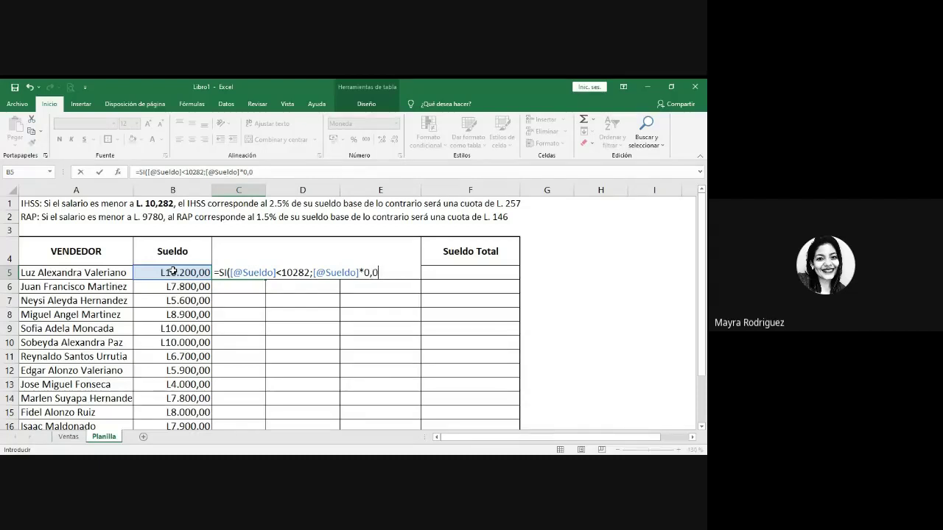
{"action": "type", "text": "25"}
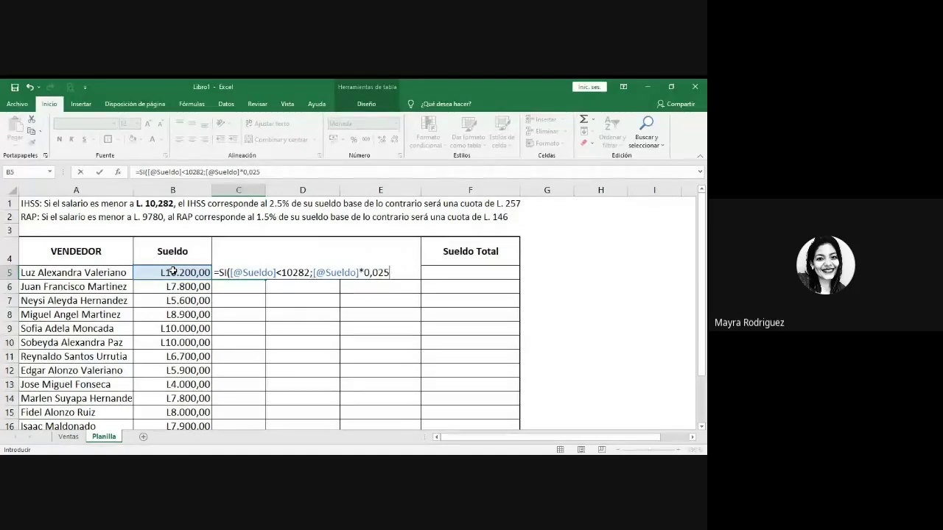
{"action": "type", "text": ";"}
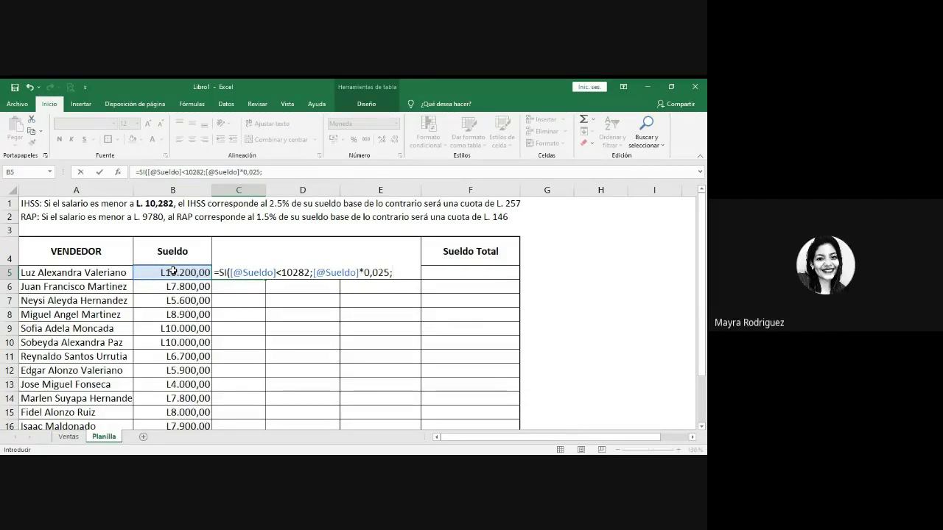
{"action": "type", "text": "257"}
{"action": "left_click", "coordinate": [364, 273]}
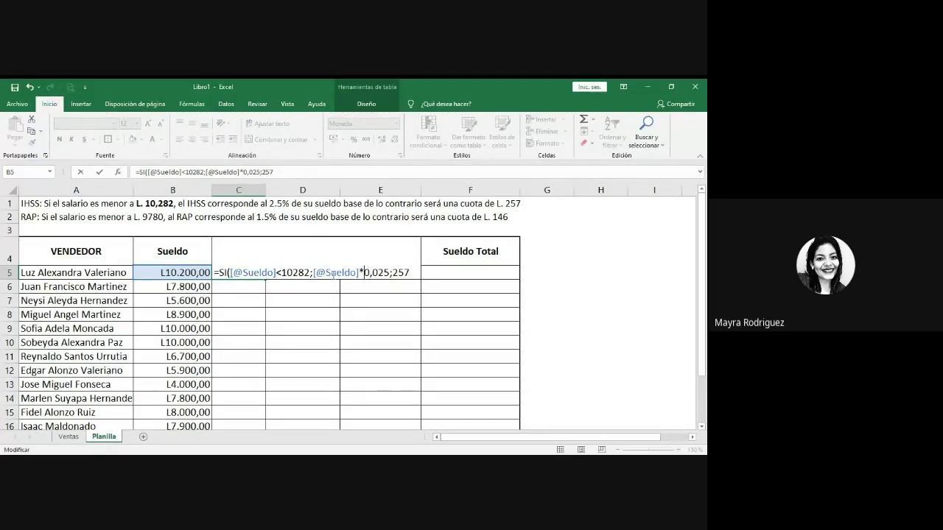
{"action": "left_click_drag", "start_coordinate": [313, 272], "coordinate": [391, 272]}
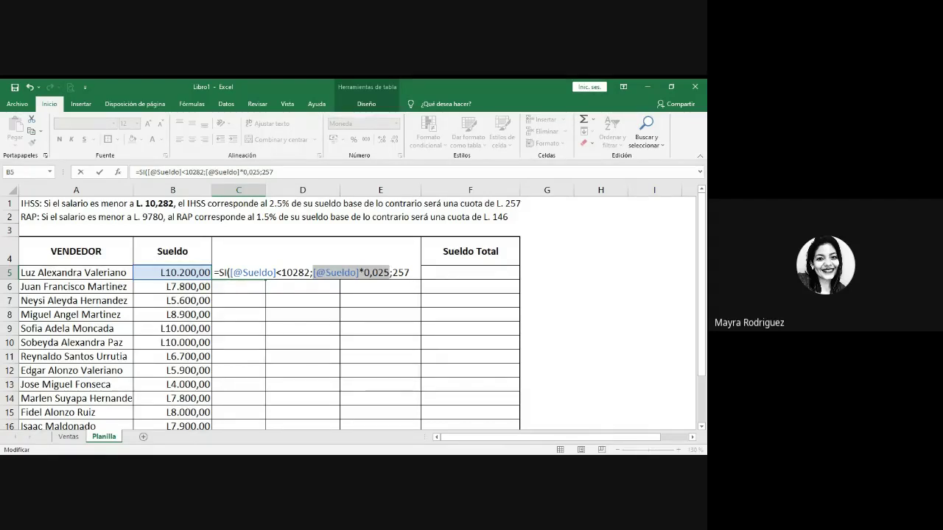
{"action": "left_click", "coordinate": [414, 272]}
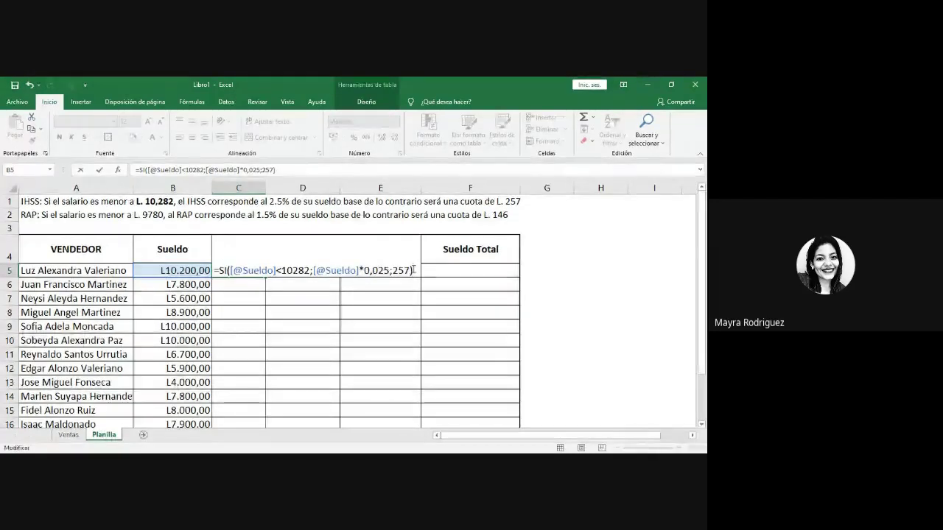
{"action": "type", "text": ")"}
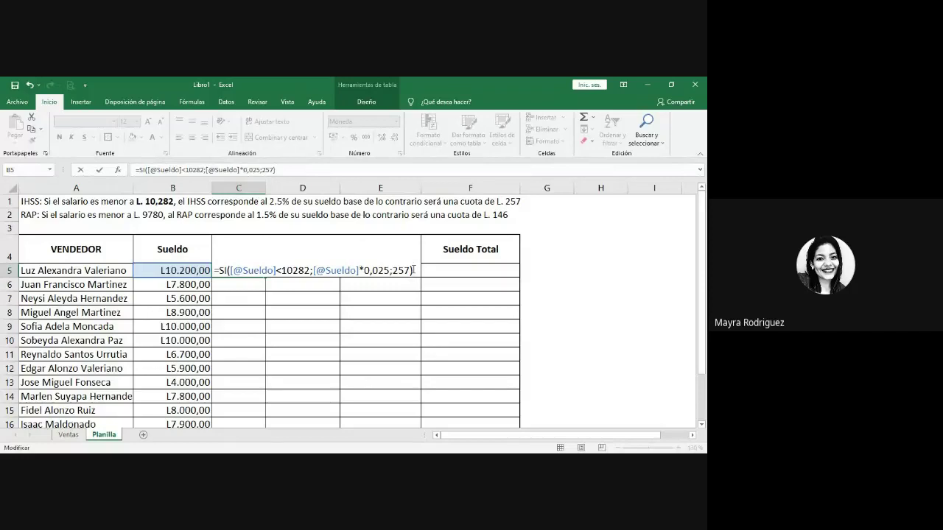
{"action": "key", "text": "Return"}
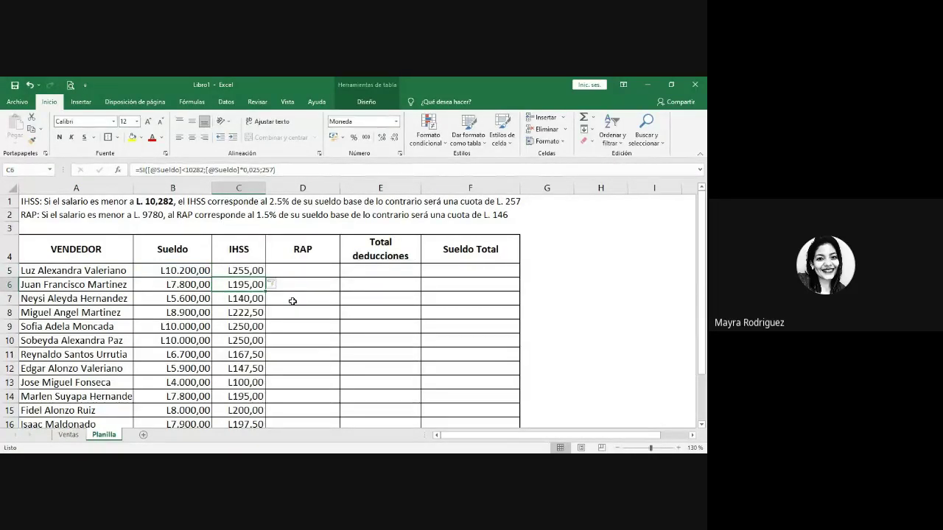
Clear the IHSS results from C6:C16, keeping only the formula in C5, and check it against the salary in B5
{"action": "scroll", "coordinate": [273, 329], "scroll_direction": "down", "scroll_amount": 2}
{"action": "scroll", "coordinate": [272, 329], "scroll_direction": "up", "scroll_amount": 2}
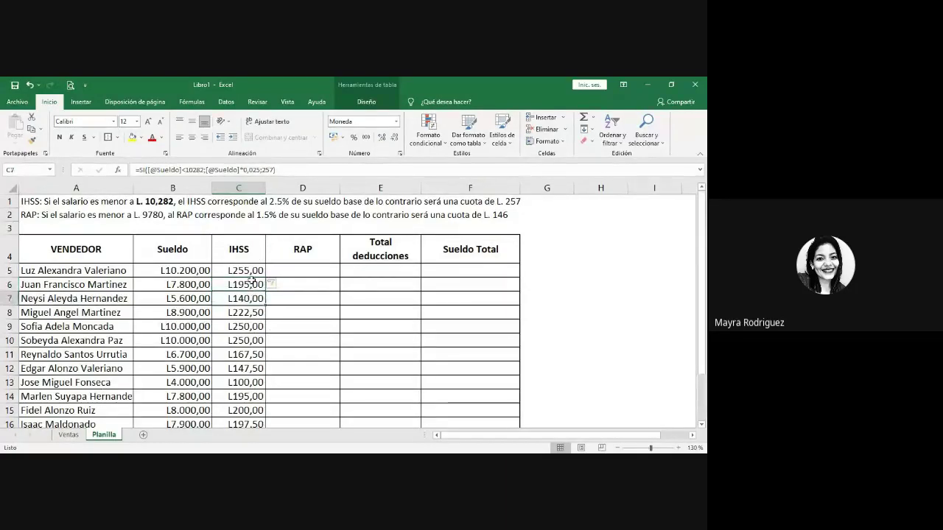
{"action": "scroll", "coordinate": [278, 330], "scroll_direction": "down", "scroll_amount": 4}
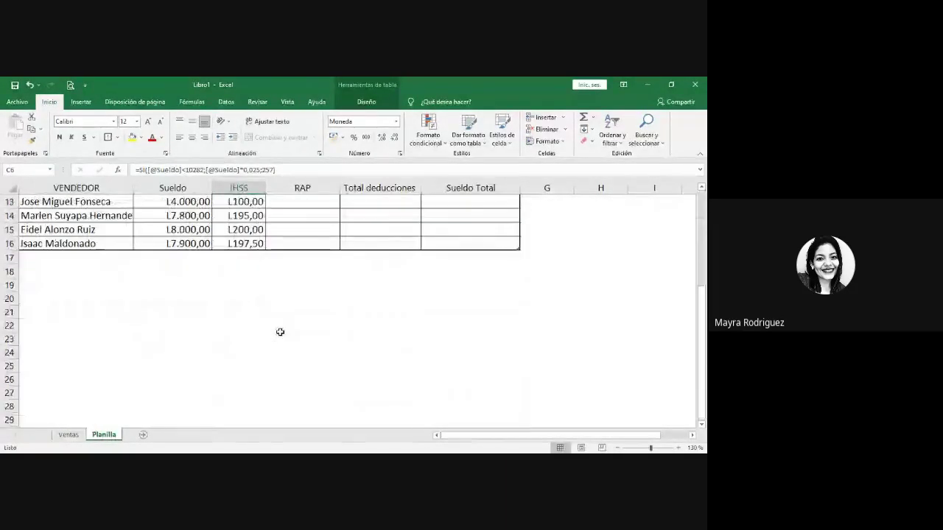
{"action": "scroll", "coordinate": [278, 331], "scroll_direction": "up", "scroll_amount": 2}
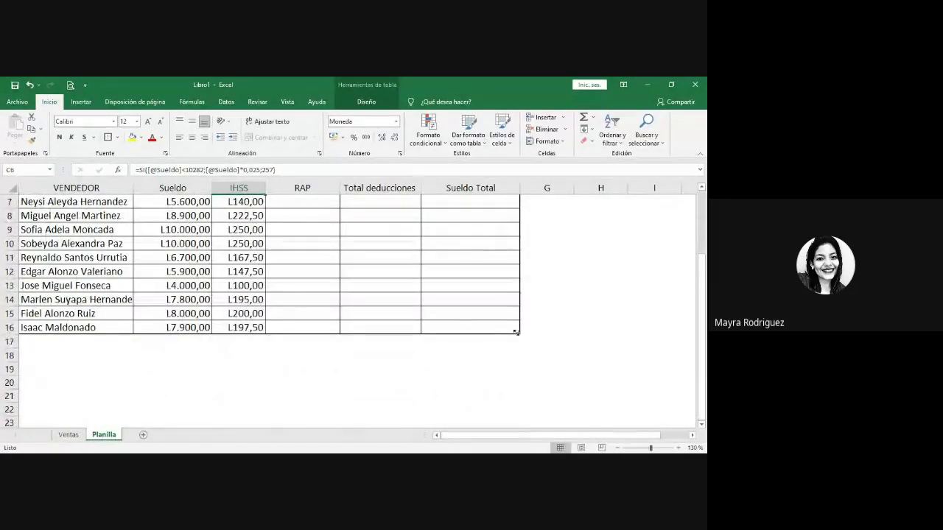
{"action": "scroll", "coordinate": [344, 312], "scroll_direction": "up", "scroll_amount": 2}
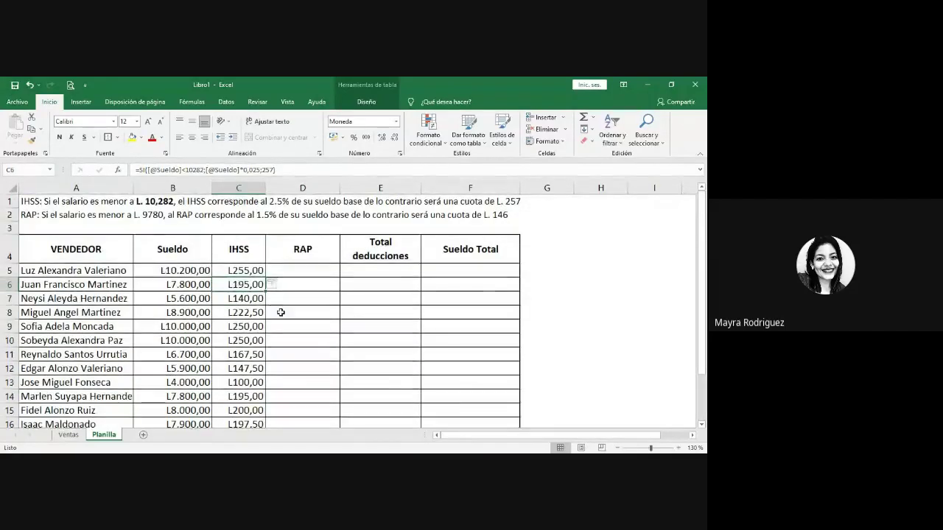
{"action": "left_click_drag", "start_coordinate": [249, 280], "coordinate": [249, 397]}
{"action": "key", "text": "Delete"}
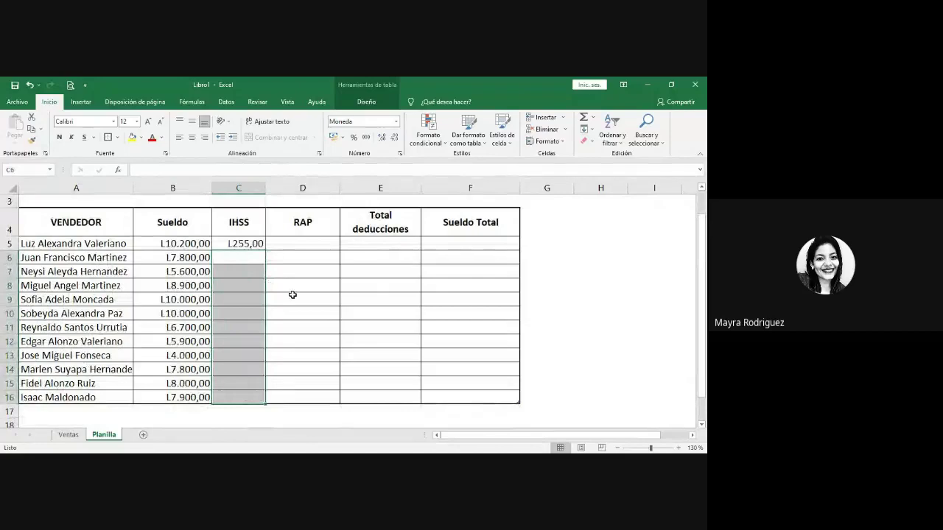
{"action": "left_click", "coordinate": [299, 271]}
{"action": "left_click", "coordinate": [244, 241]}
{"action": "scroll", "coordinate": [297, 309], "scroll_direction": "up", "scroll_amount": 1}
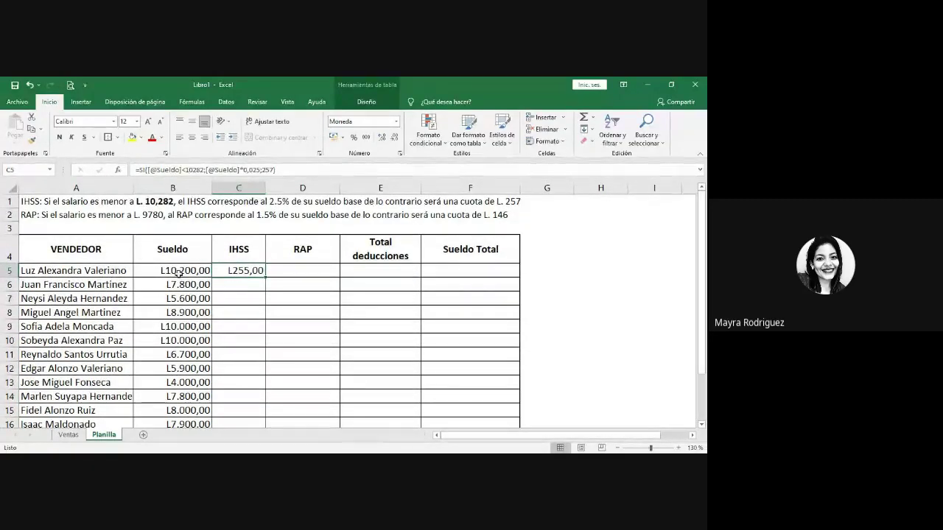
{"action": "left_click", "coordinate": [178, 274]}
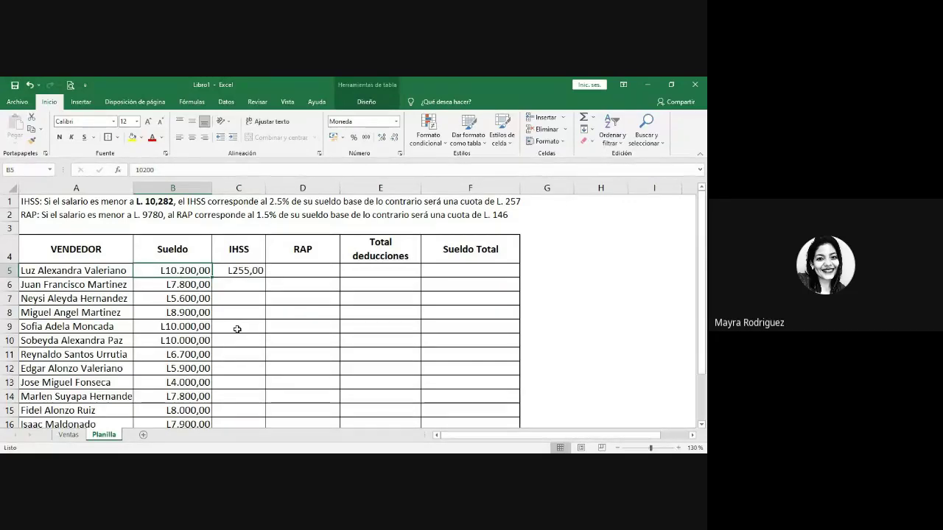
Test the IHSS formula by changing the salary in B5 to 15000 and to 10283
{"action": "type", "text": "15"}
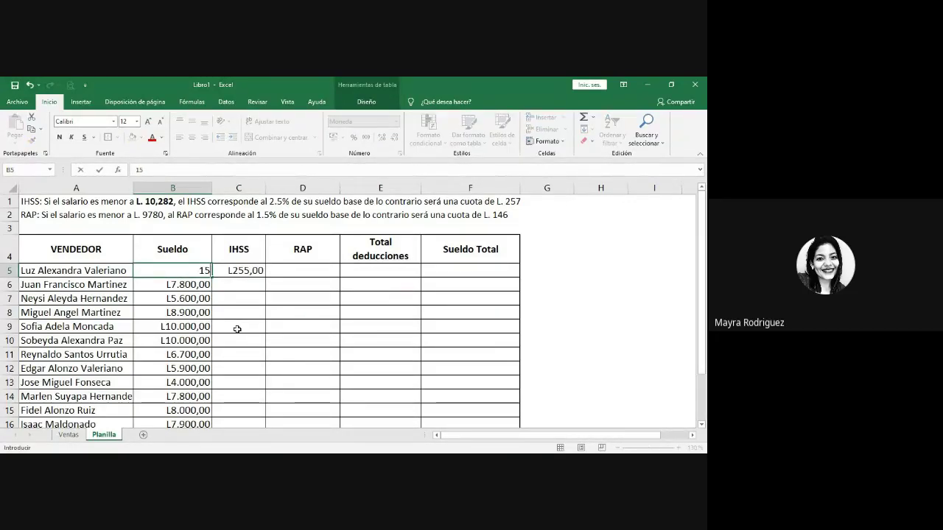
{"action": "type", "text": "000"}
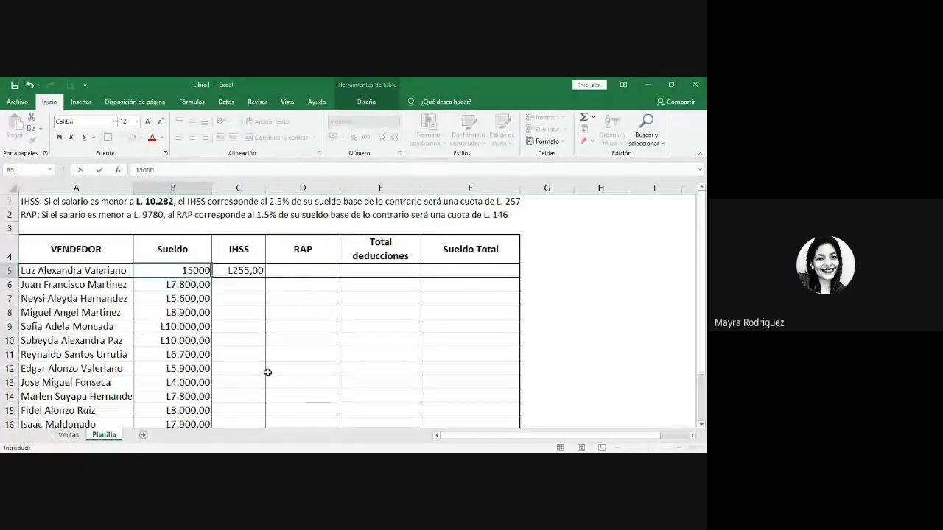
{"action": "key", "text": "Return"}
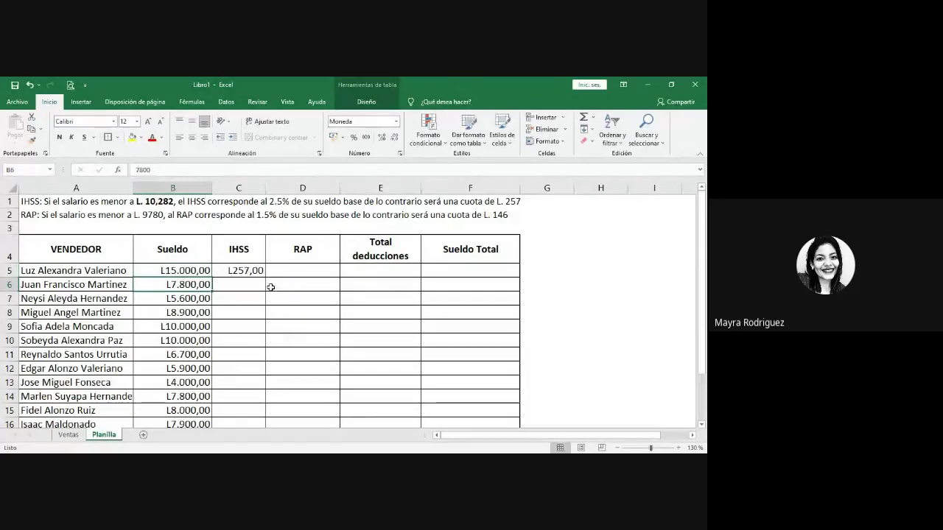
{"action": "left_click", "coordinate": [186, 271]}
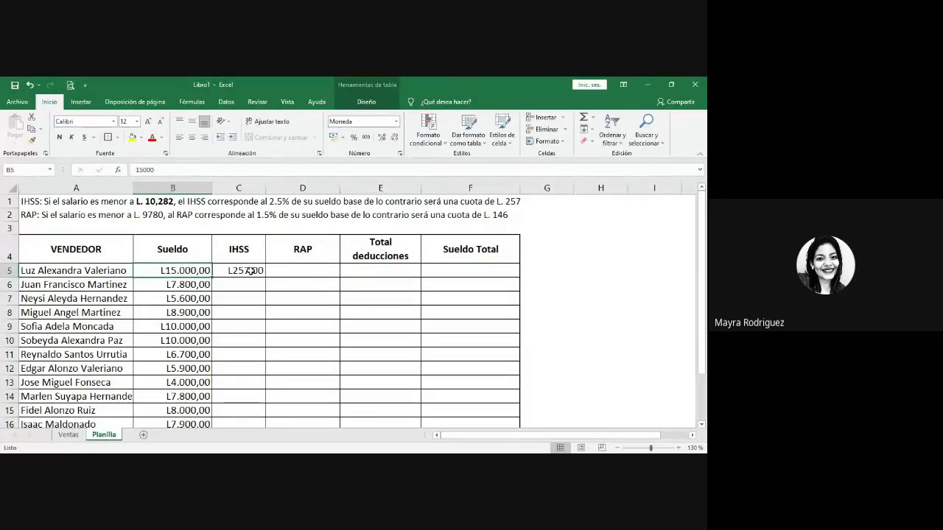
{"action": "type", "text": "1028"}
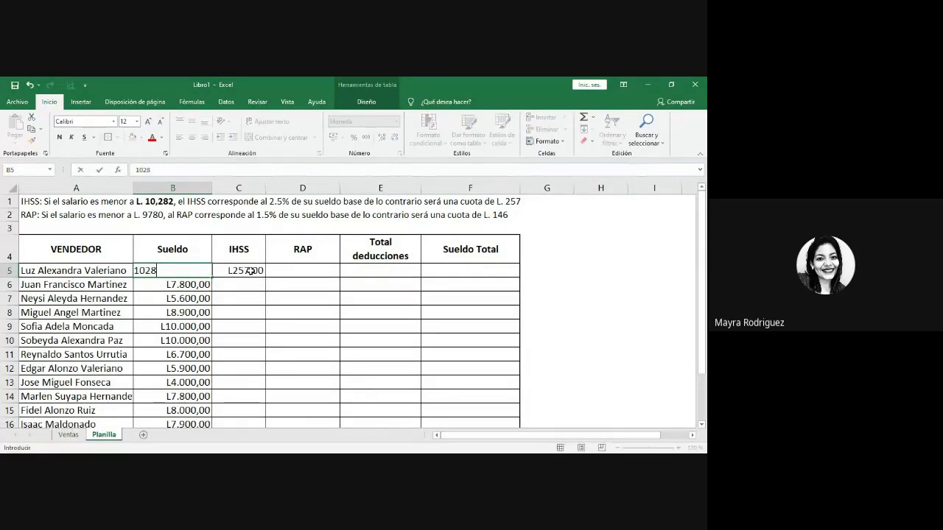
{"action": "type", "text": "3"}
{"action": "key", "text": "Return"}
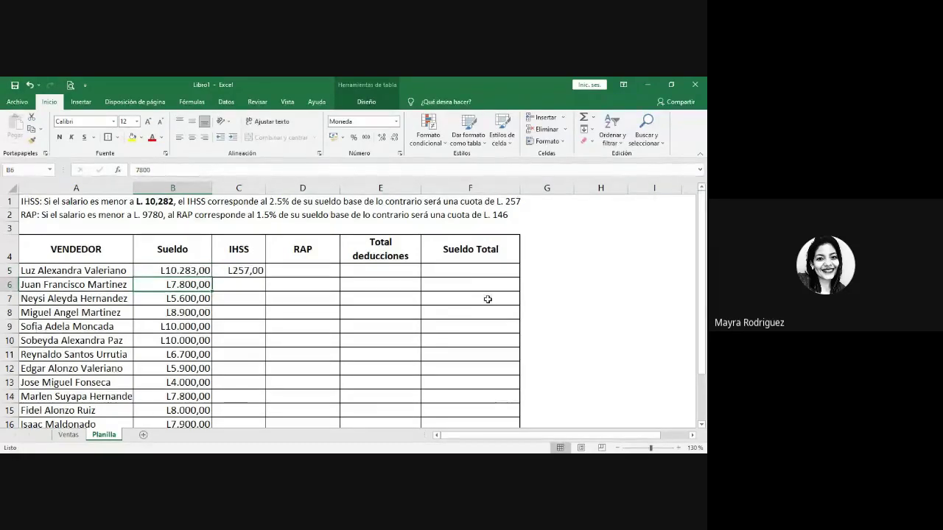
Test the IHSS formula by changing the salary in B5 to 9000 and to 10.500
{"action": "key", "text": "Up"}
{"action": "key", "text": "F2"}
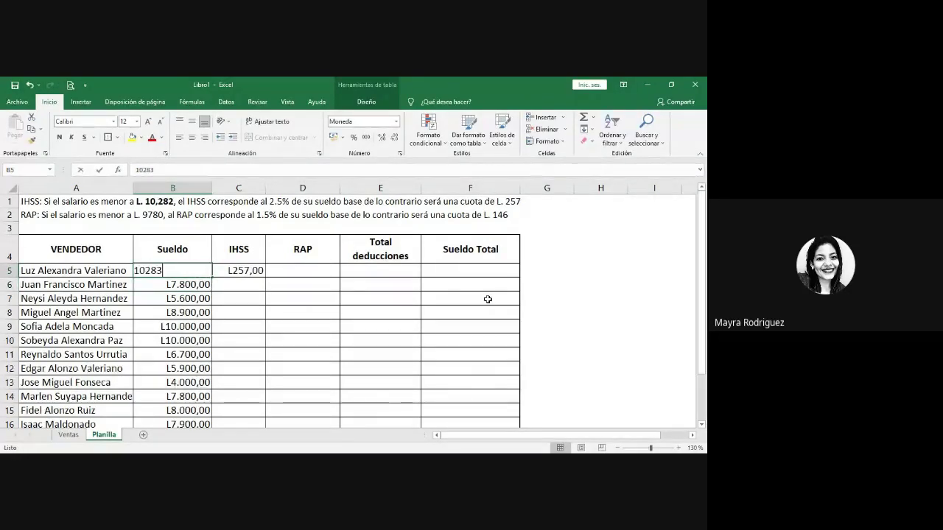
{"action": "key", "text": "BackSpace"}
{"action": "key", "text": "BackSpace"}
{"action": "key", "text": "BackSpace"}
{"action": "key", "text": "BackSpace"}
{"action": "key", "text": "BackSpace"}
{"action": "type", "text": "9000"}
{"action": "key", "text": "Return"}
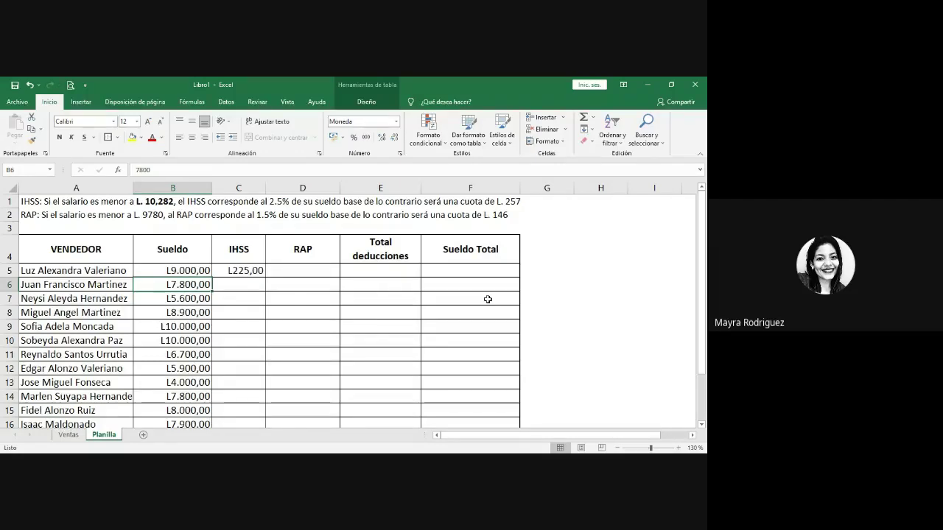
{"action": "key", "text": "Up"}
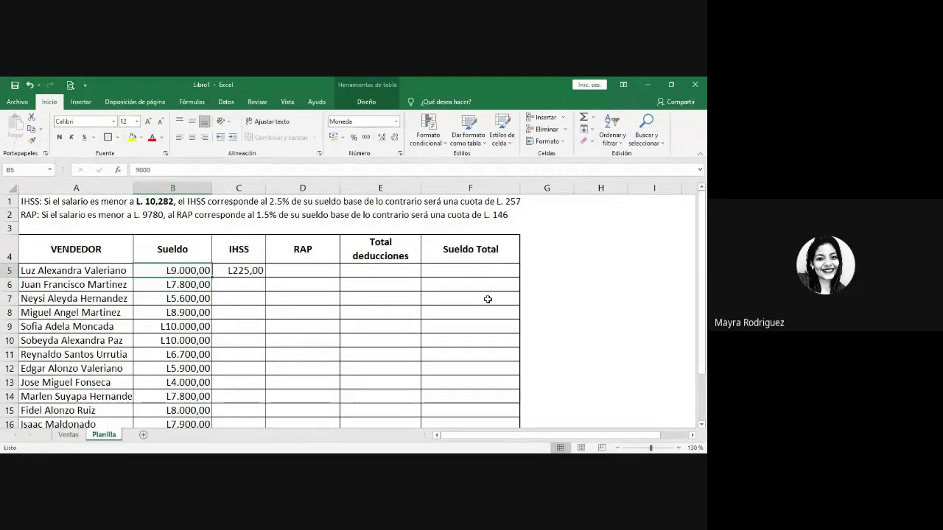
{"action": "type", "text": "10"}
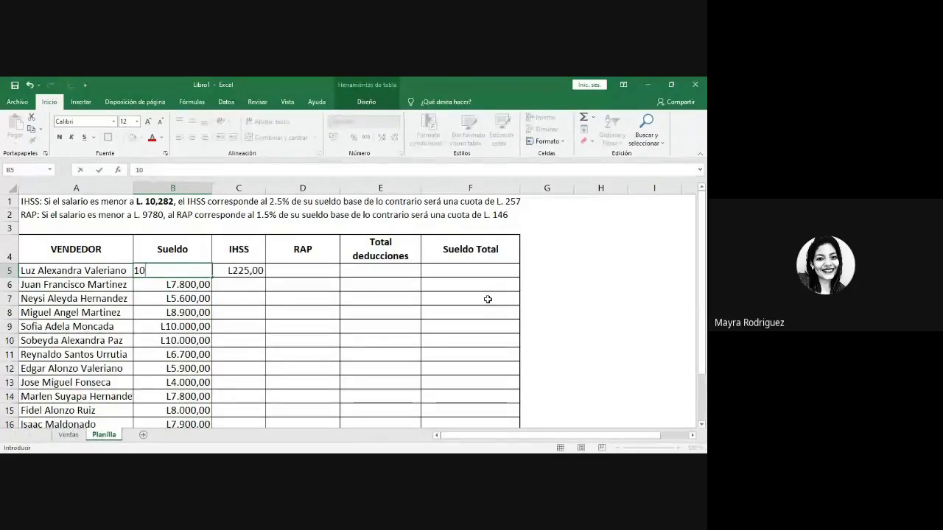
{"action": "type", "text": ".500"}
{"action": "key", "text": "Return"}
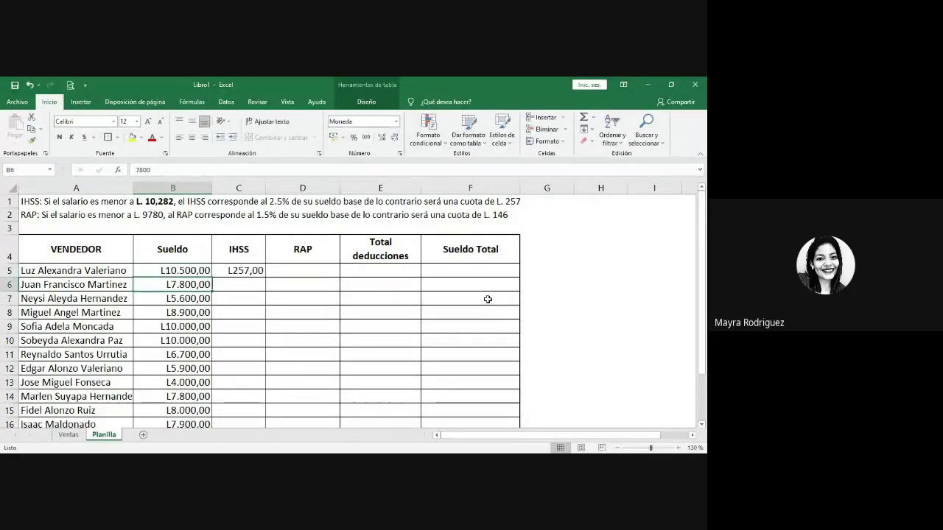
Set the salary in B5 to 20000 to check the fixed IHSS quota
{"action": "key", "text": "Up"}
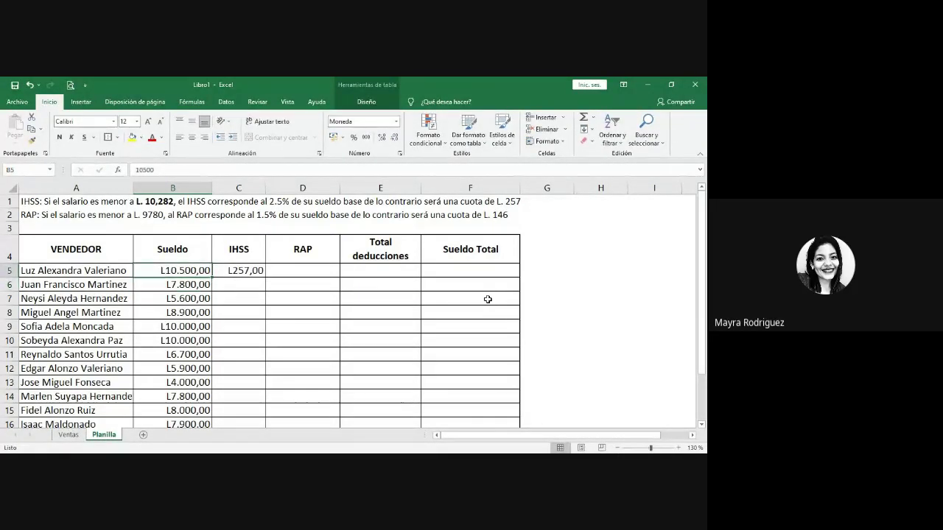
{"action": "type", "text": "20000"}
{"action": "key", "text": "Return"}
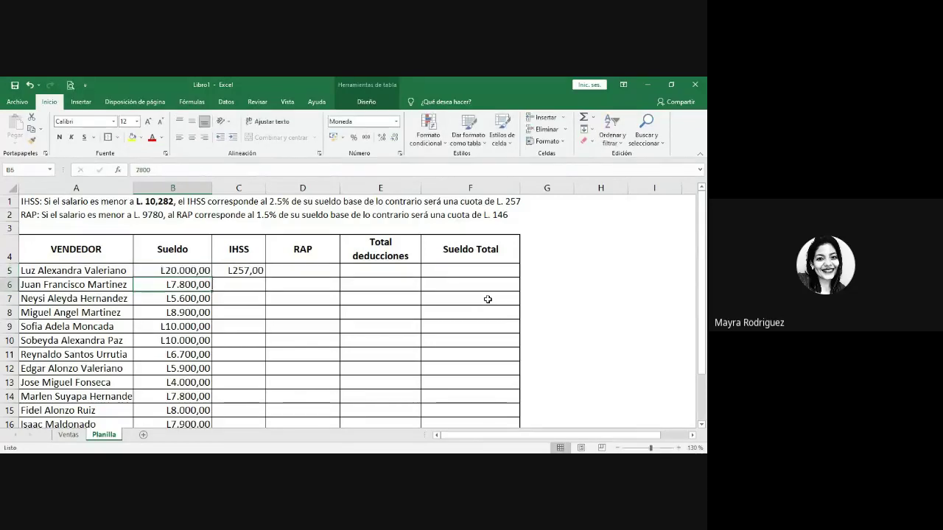
{"action": "key", "text": "Up"}
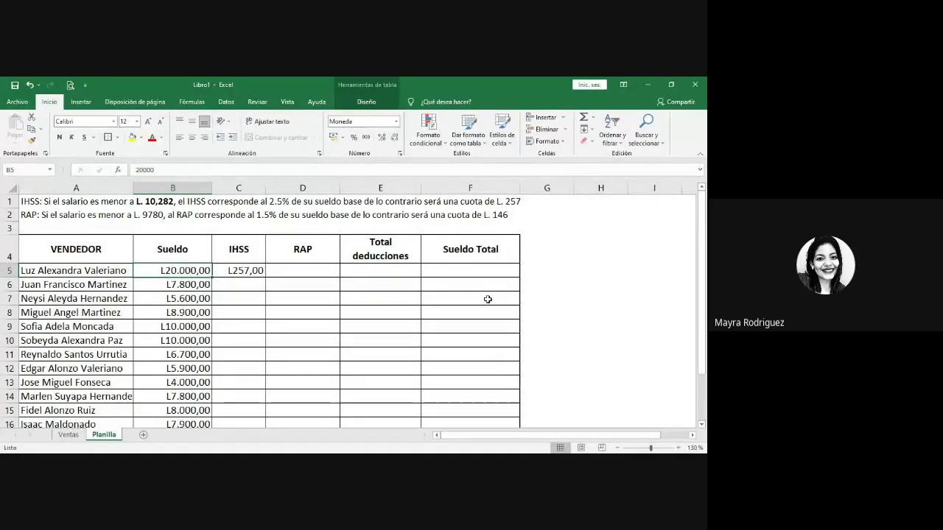
Begin a formula in the second seller's IHSS cell, C6
{"action": "left_click", "coordinate": [254, 199]}
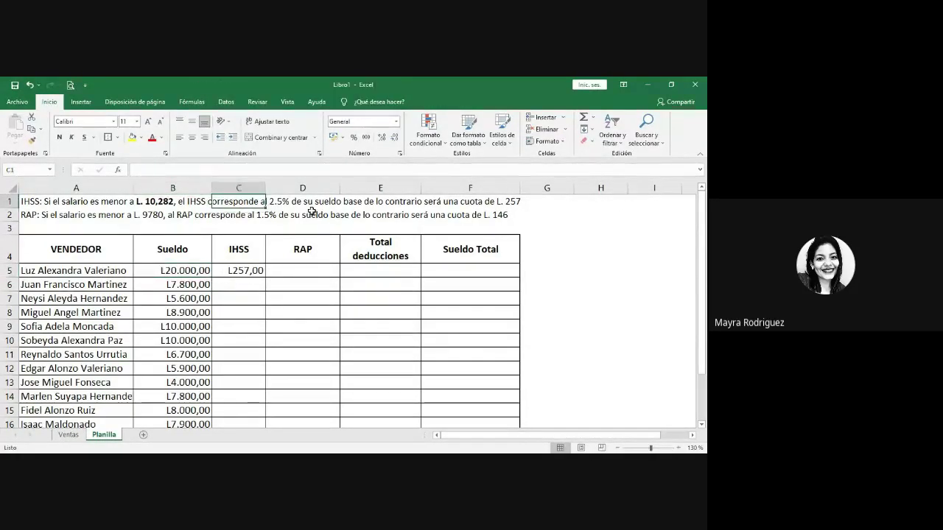
{"action": "left_click", "coordinate": [356, 298]}
{"action": "left_click", "coordinate": [241, 284]}
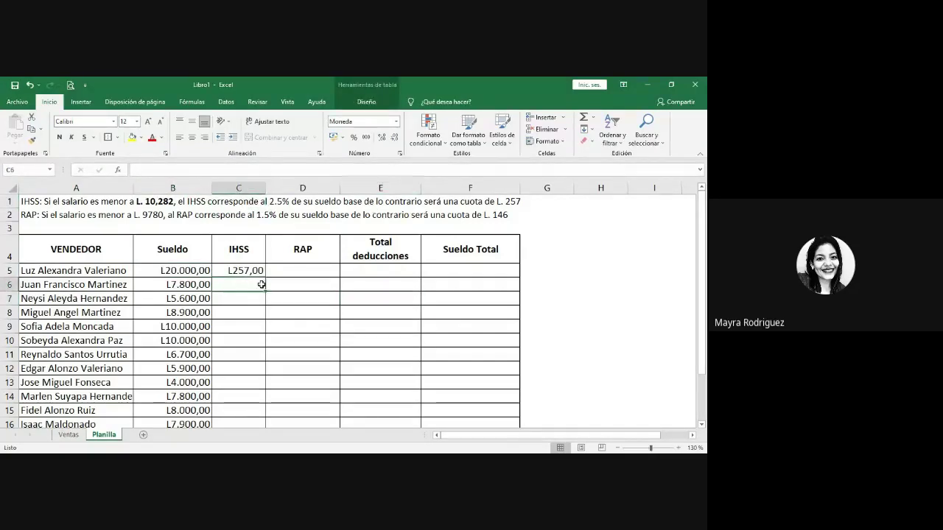
{"action": "type", "text": "="}
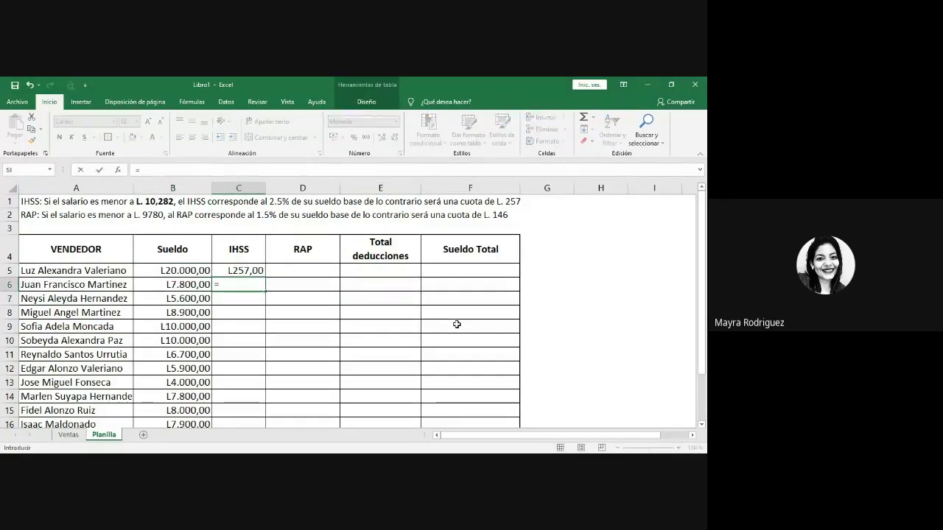
{"action": "left_click", "coordinate": [188, 285]}
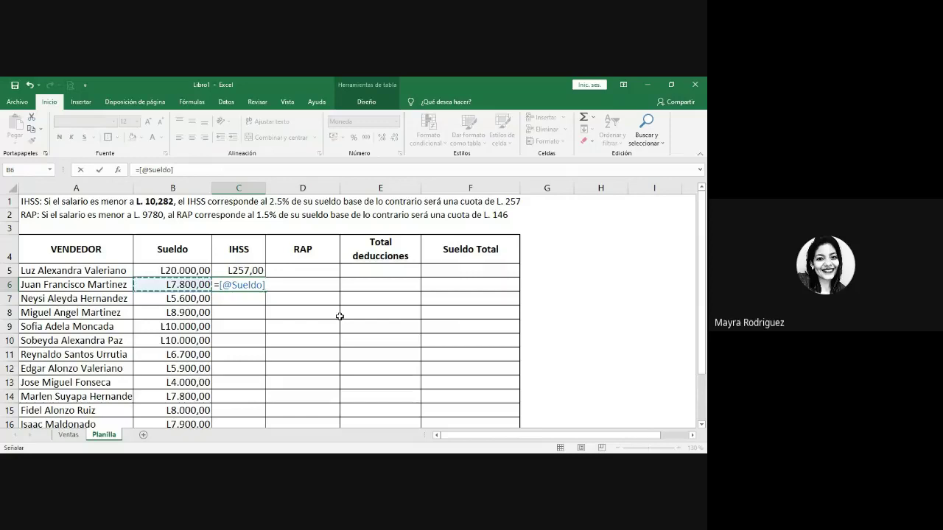
{"action": "key", "text": "BackSpace"}
{"action": "key", "text": "BackSpace"}
{"action": "key", "text": "BackSpace"}
{"action": "key", "text": "BackSpace"}
{"action": "key", "text": "BackSpace"}
{"action": "key", "text": "BackSpace"}
{"action": "key", "text": "BackSpace"}
{"action": "key", "text": "BackSpace"}
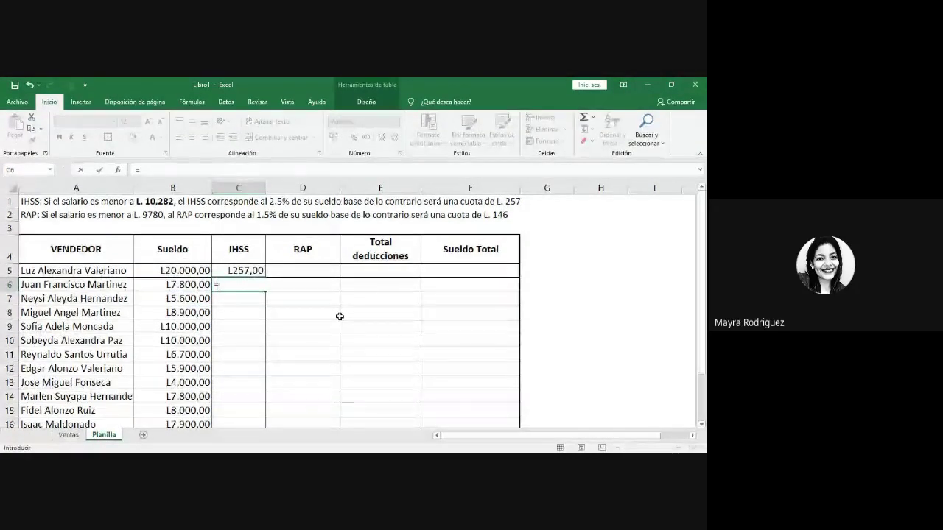
{"action": "key", "text": "BackSpace"}
Build an SI formula in C6 that tests whether the row's Sueldo is less than 10282, with 7800*0,025 as the true value
{"action": "type", "text": "SI(("}
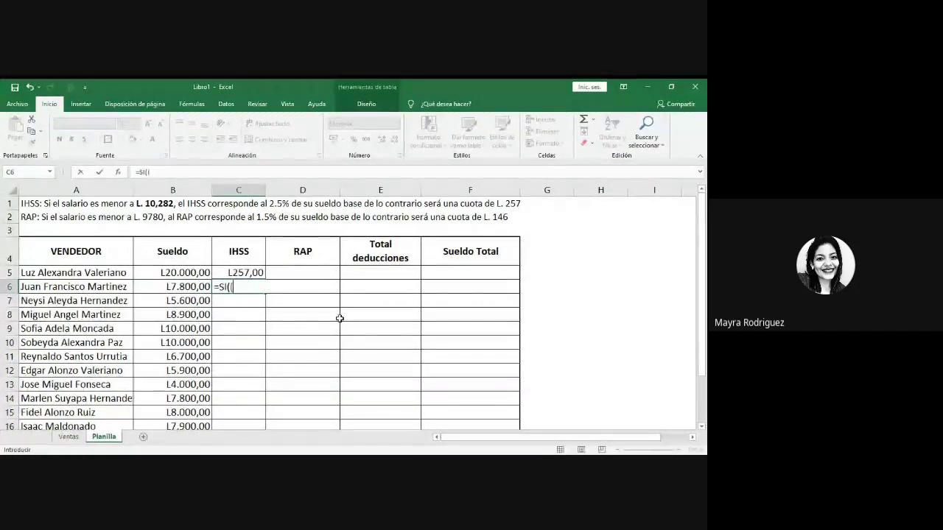
{"action": "left_click", "coordinate": [193, 288]}
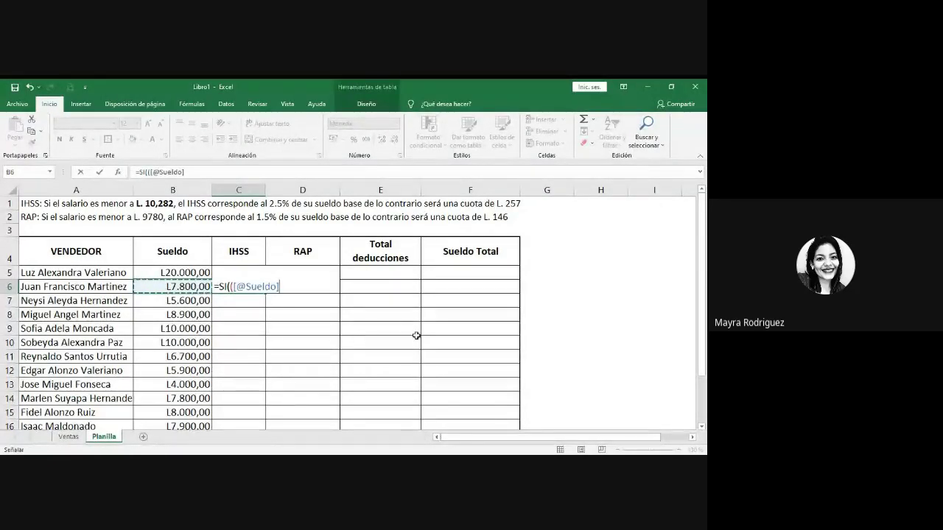
{"action": "type", "text": "<102"}
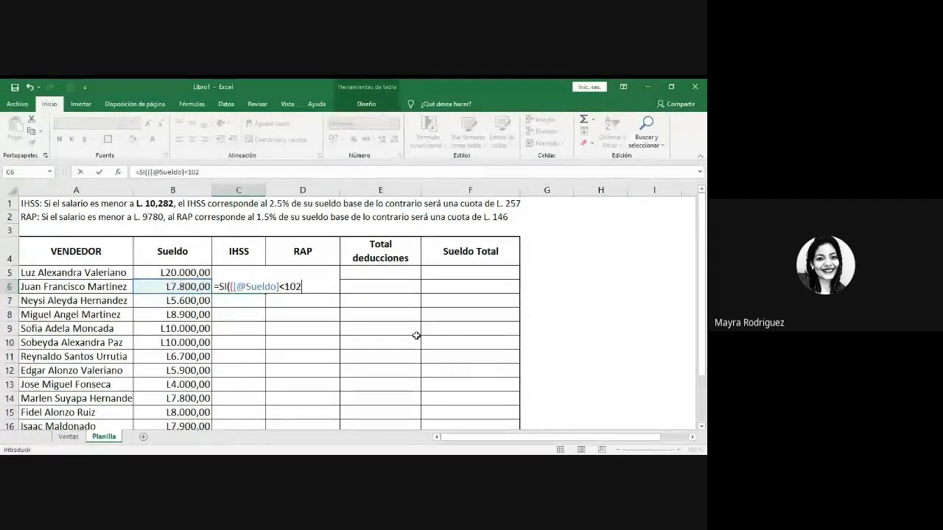
{"action": "type", "text": "82;"}
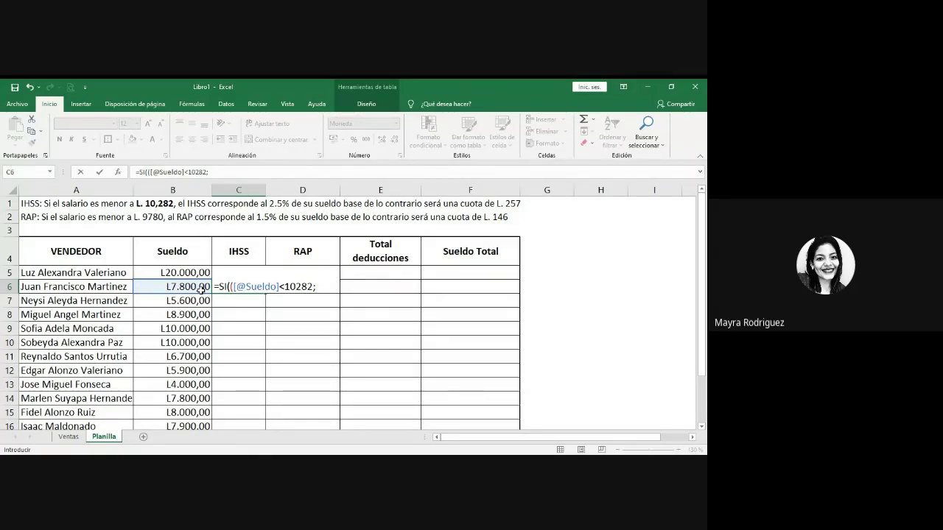
{"action": "type", "text": "780"}
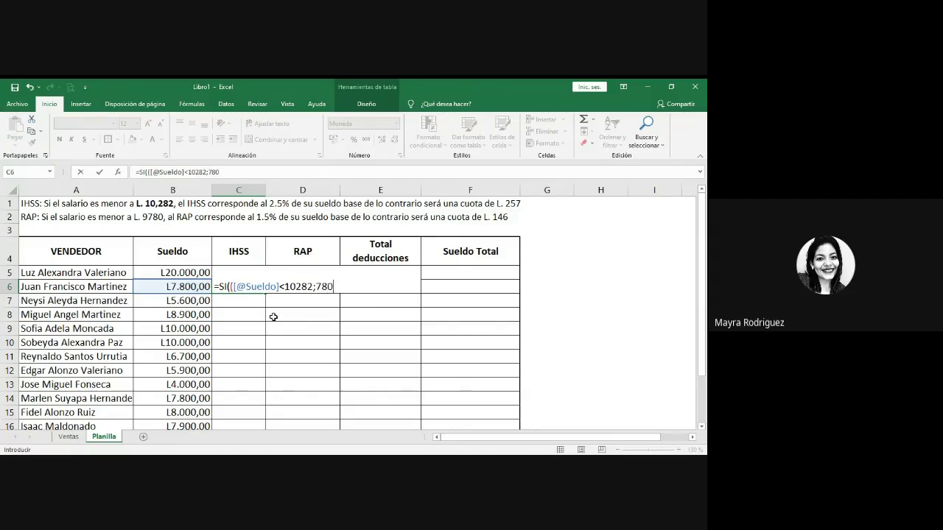
{"action": "type", "text": "0*0,025;"}
Remove the extra opening parenthesis from the C6 formula, add 257 as the false value, and enter it
{"action": "left_click", "coordinate": [308, 285]}
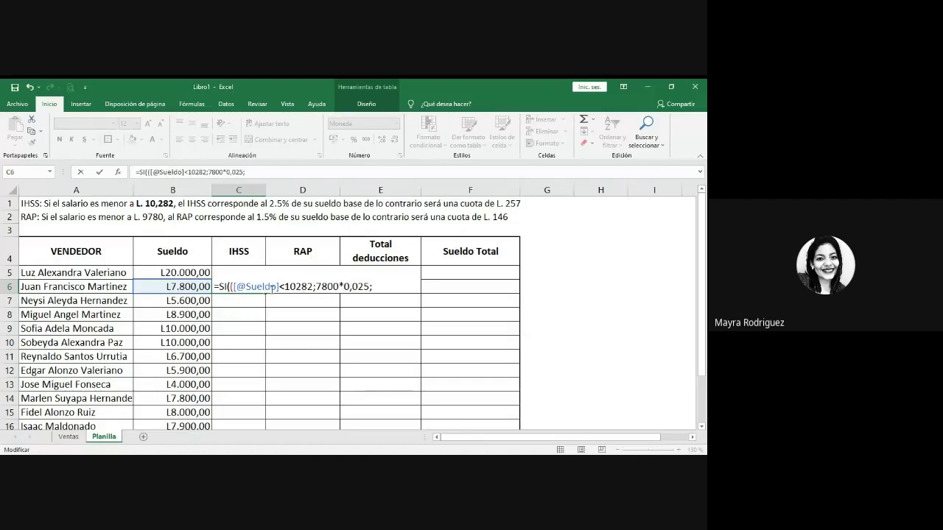
{"action": "left_click", "coordinate": [233, 286]}
{"action": "key", "text": "BackSpace"}
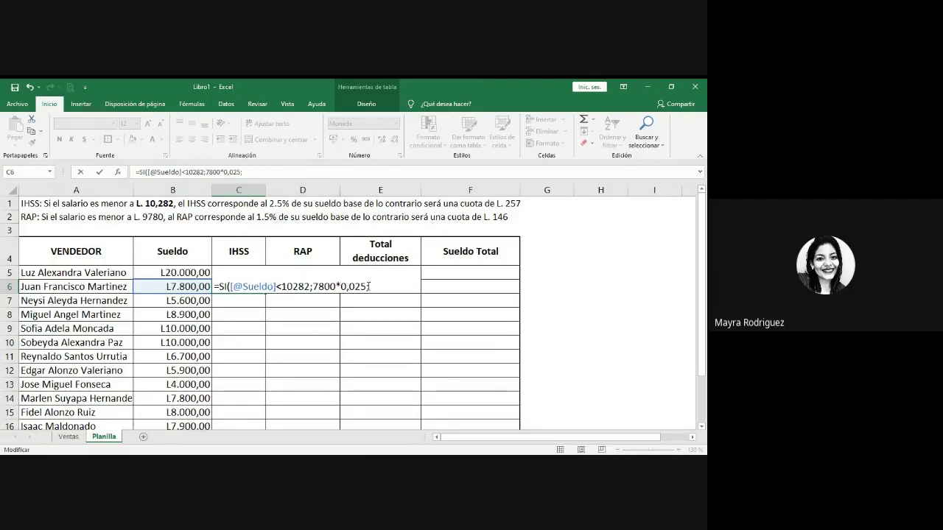
{"action": "mouse_move", "coordinate": [367, 286]}
{"action": "left_mouse_down"}
{"action": "mouse_move", "coordinate": [311, 286]}
{"action": "mouse_move", "coordinate": [366, 286]}
{"action": "left_mouse_up"}
{"action": "left_click", "coordinate": [315, 286]}
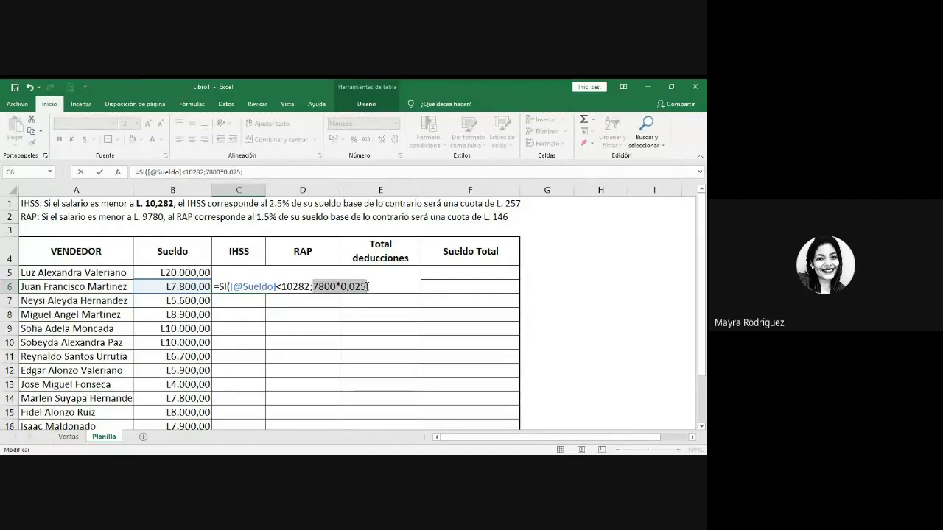
{"action": "left_click", "coordinate": [374, 288]}
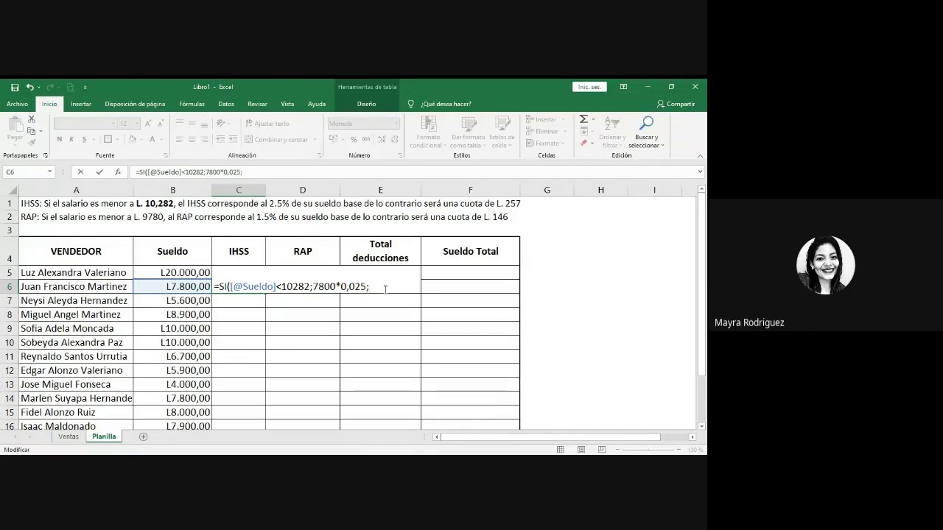
{"action": "type", "text": "257"}
{"action": "key", "text": "Return"}
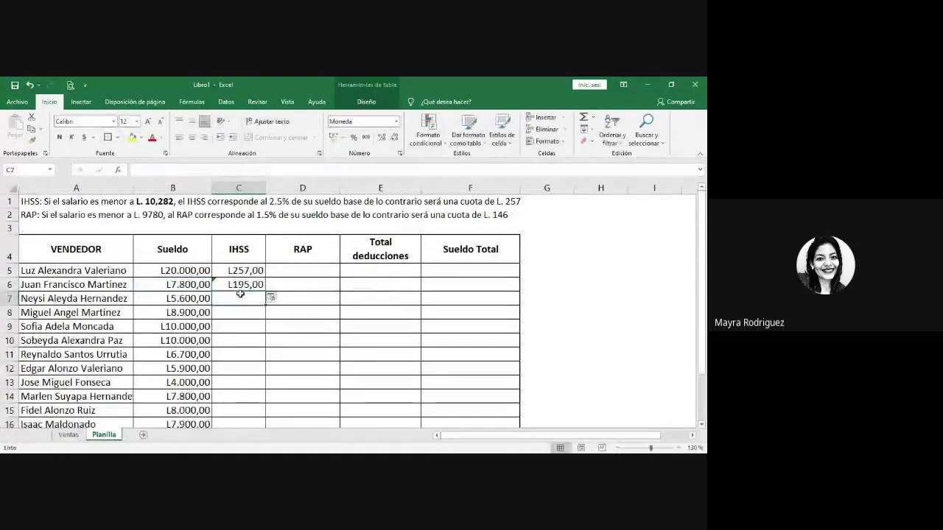
Set the salary in B6 to 12.000 to test the IHSS formula in C6
{"action": "left_click", "coordinate": [203, 287]}
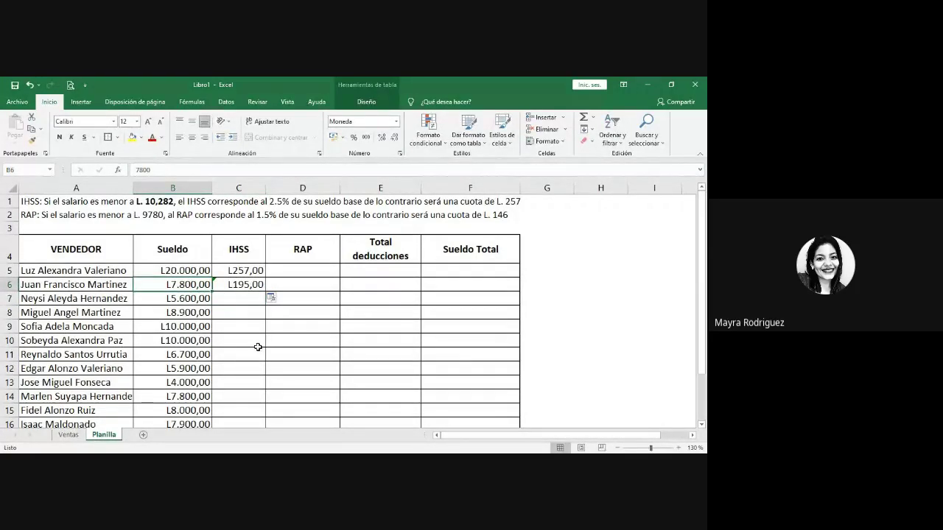
{"action": "type", "text": "12"}
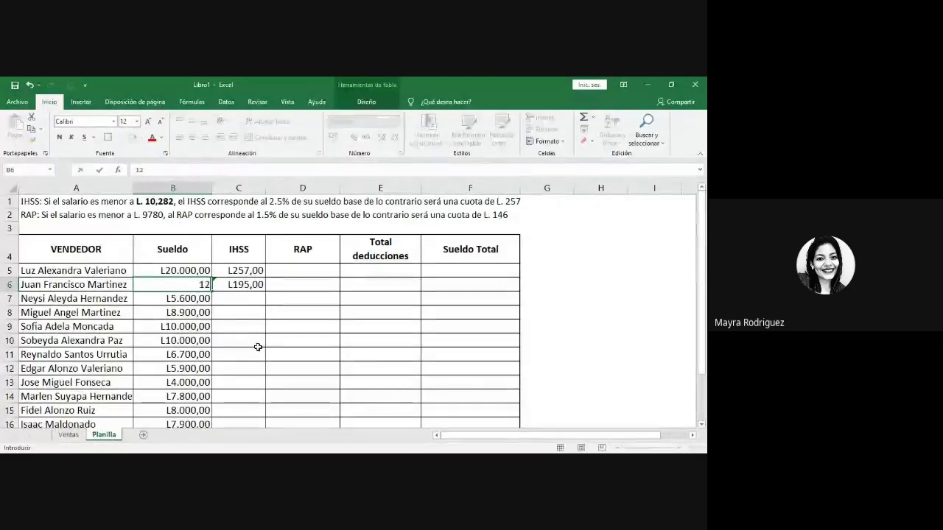
{"action": "type", "text": ".000"}
{"action": "key", "text": "Return"}
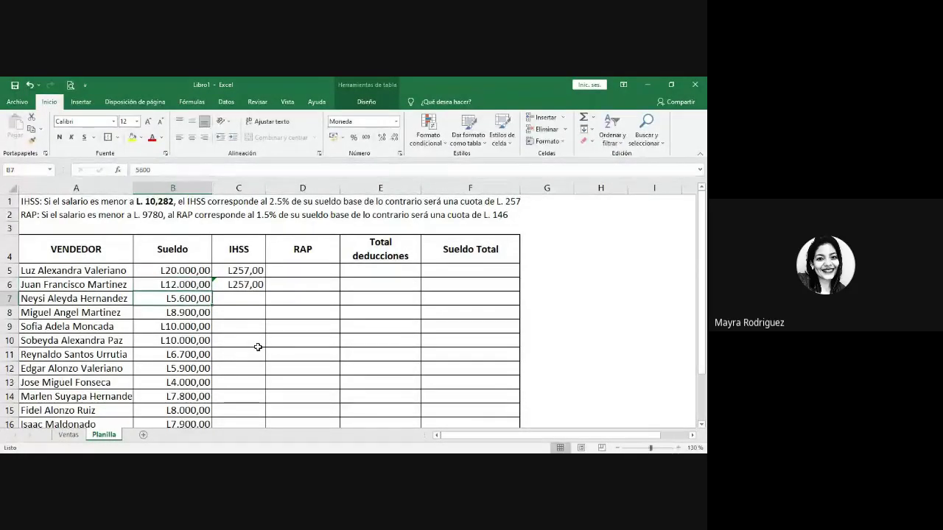
{"action": "key", "text": "Up"}
Ignore the error flagged on the IHSS formula in C6 and reselect the salary in B6
{"action": "left_click", "coordinate": [246, 284]}
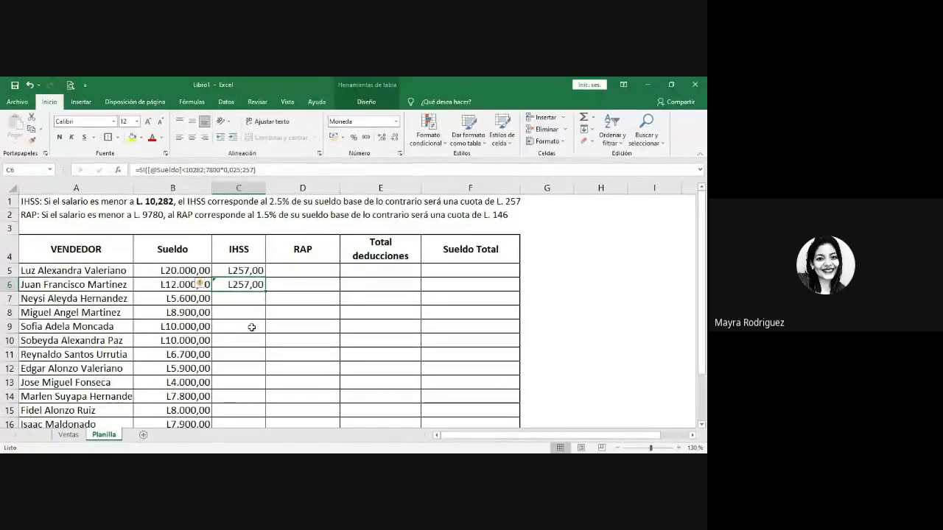
{"action": "left_click", "coordinate": [201, 284]}
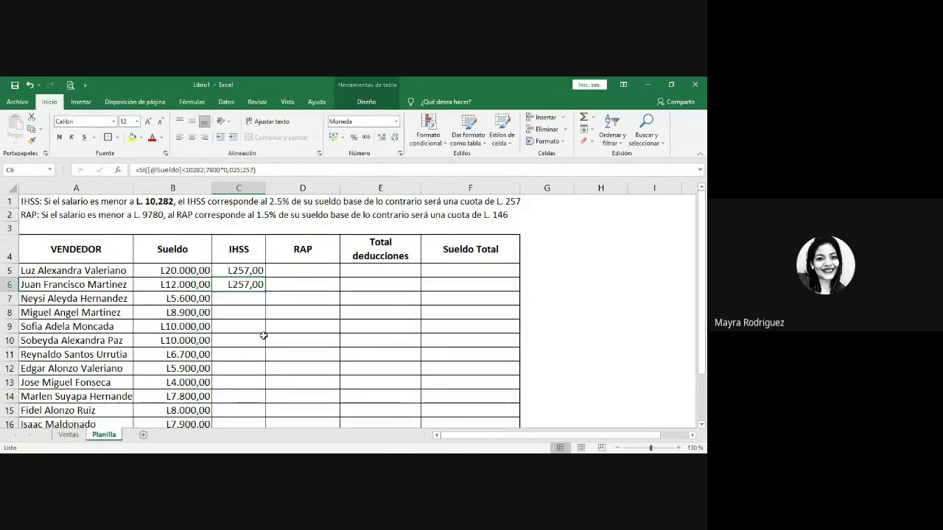
{"action": "left_click", "coordinate": [229, 335]}
{"action": "left_click", "coordinate": [197, 286]}
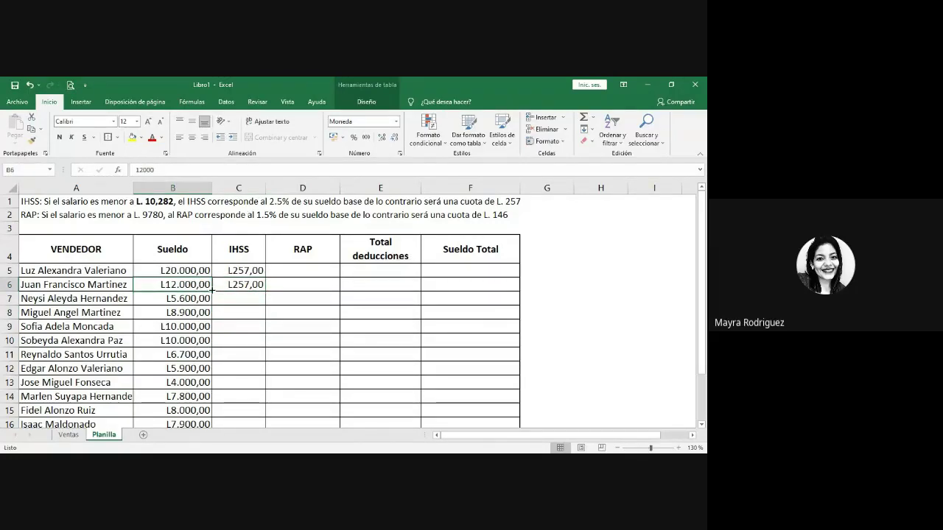
Set the salary in B6 to 7.800 and check the true value in the IHSS formula in C6
{"action": "type", "text": "7."}
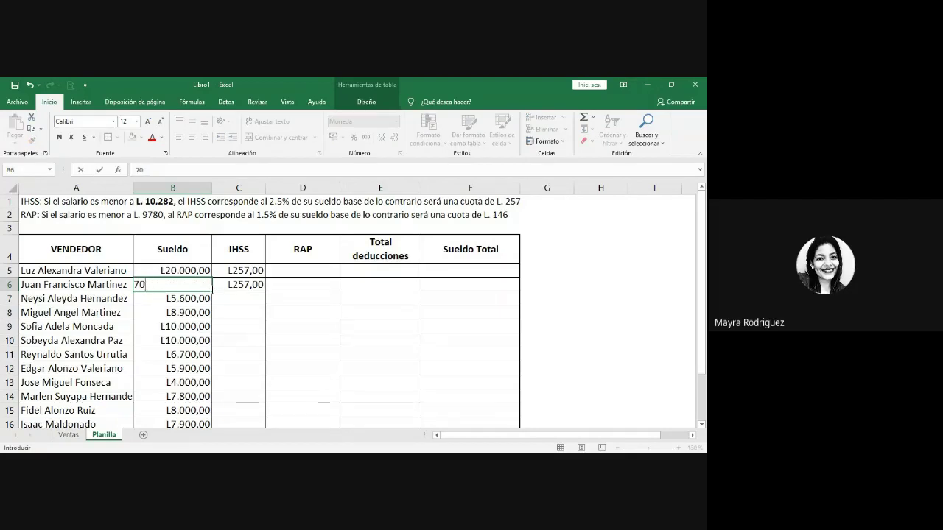
{"action": "type", "text": "800"}
{"action": "key", "text": "Return"}
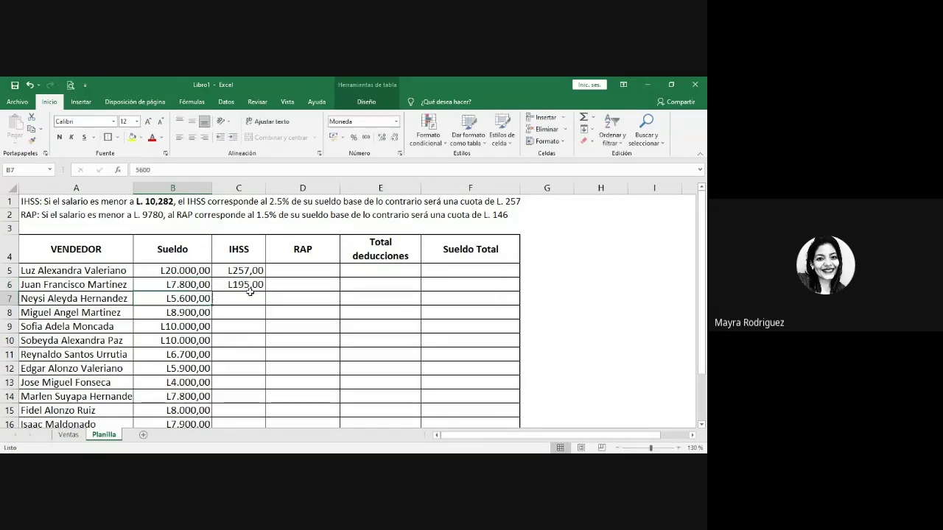
{"action": "left_click", "coordinate": [237, 284]}
{"action": "left_click_drag", "start_coordinate": [203, 169], "coordinate": [232, 169]}
{"action": "key", "text": "F9"}
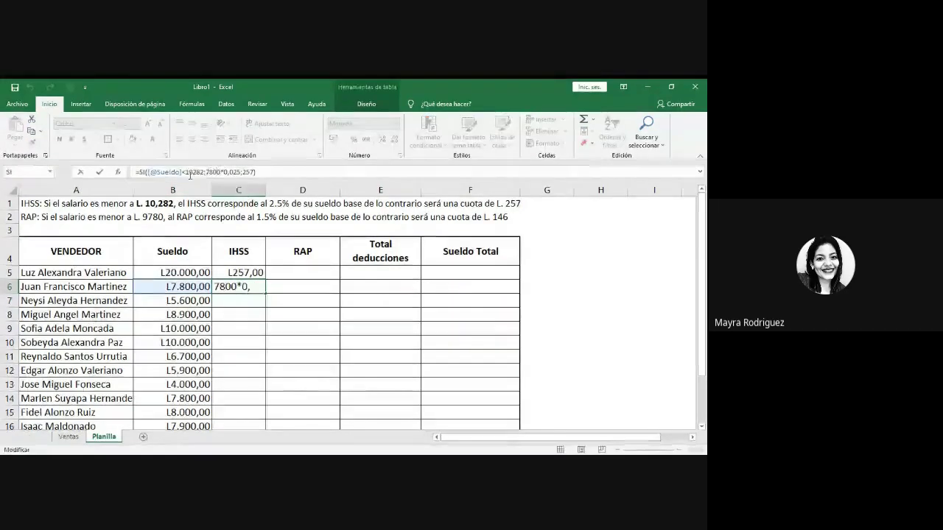
{"action": "key", "text": "ctrl+Return"}
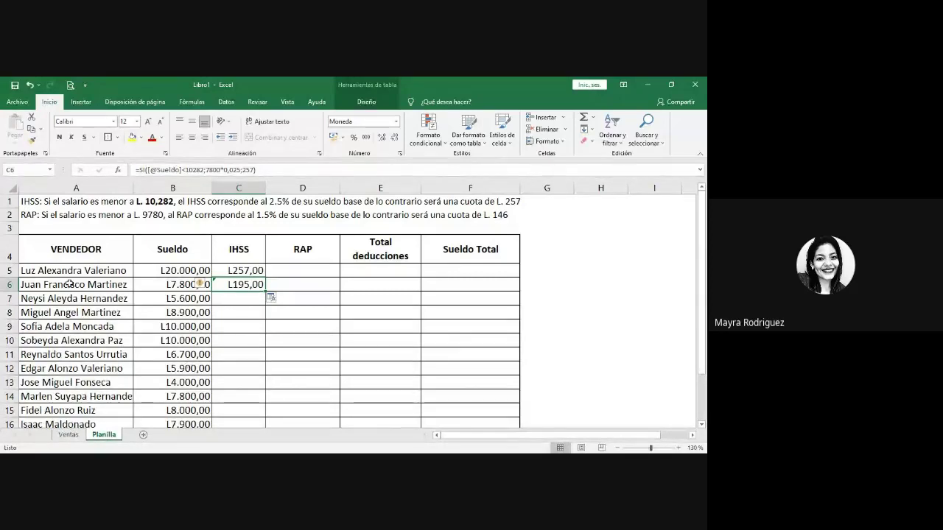
Copy the whole payroll table, A4:F16, including its header row
{"action": "left_click", "coordinate": [92, 281]}
{"action": "left_click_drag", "start_coordinate": [66, 254], "coordinate": [471, 390]}
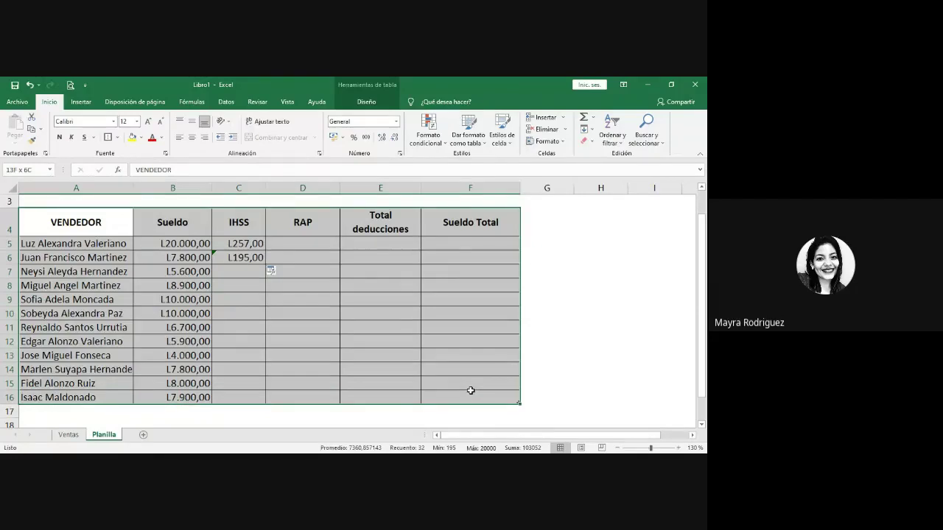
{"action": "right_click", "coordinate": [342, 367]}
{"action": "left_click", "coordinate": [365, 118]}
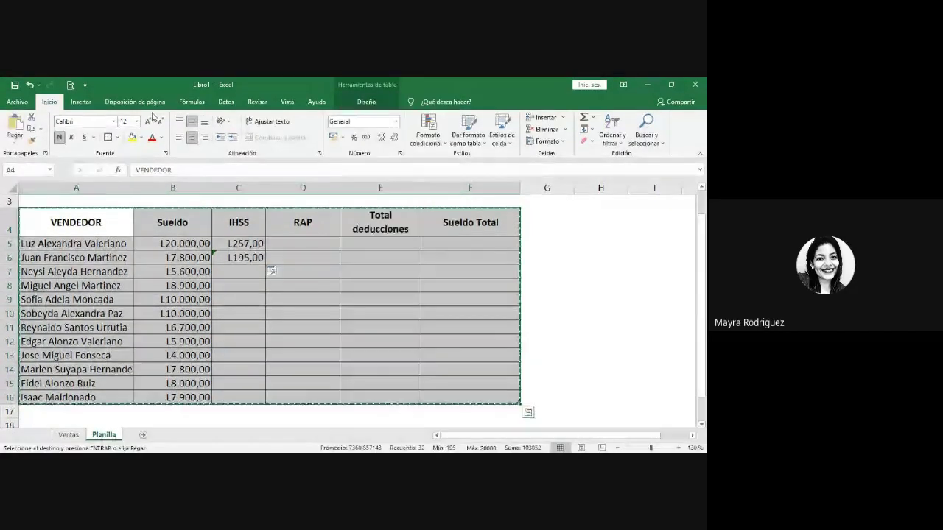
{"action": "left_click", "coordinate": [17, 101]}
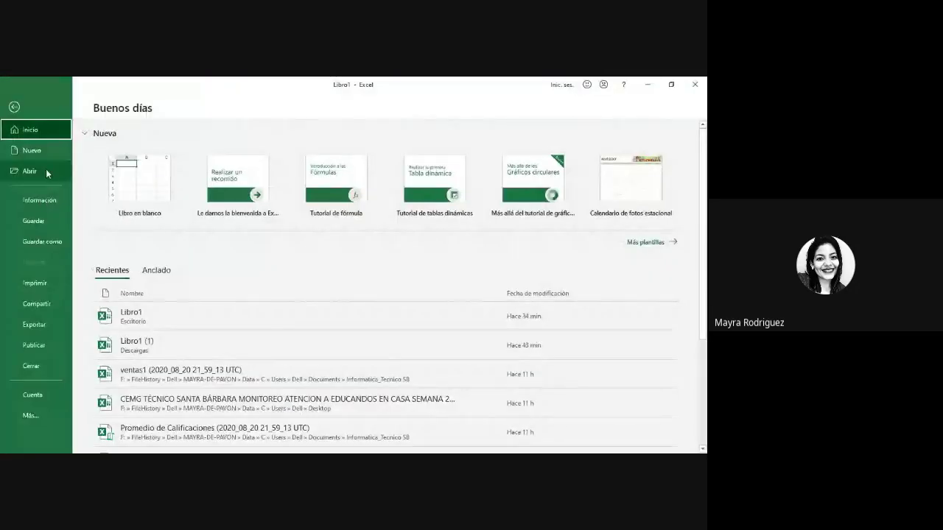
{"action": "key", "text": "Escape"}
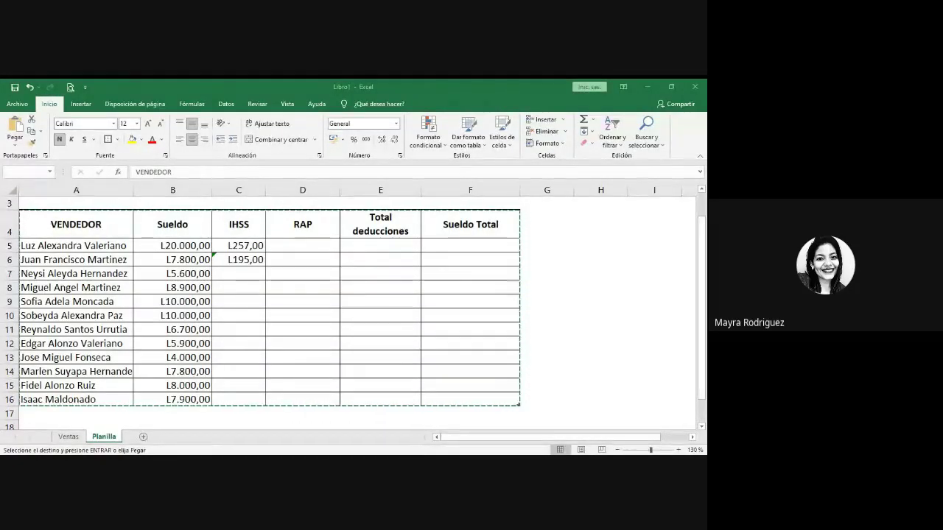
{"action": "key", "text": "Escape"}
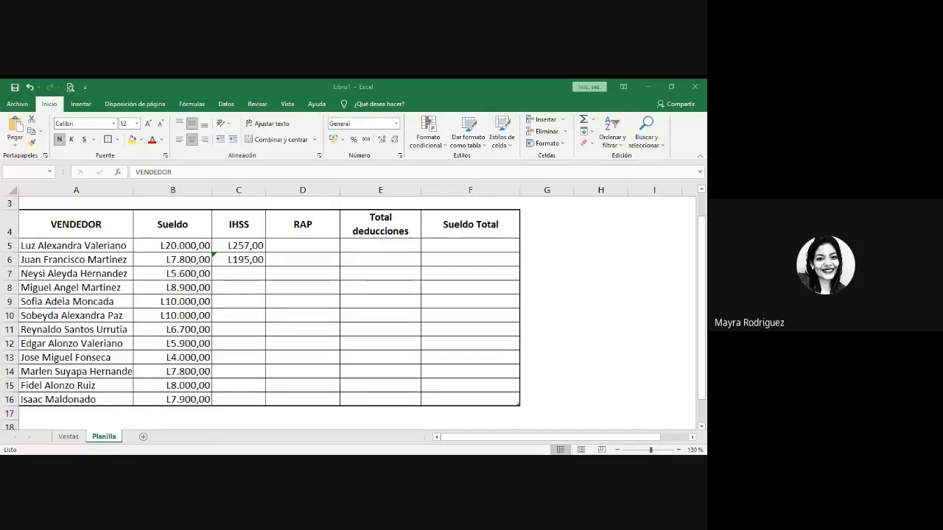
{"action": "type", "text": "="}
{"action": "key", "text": "Left"}
{"action": "type", "text": "*"}
{"action": "key", "text": "F2"}
{"action": "key", "text": "Escape"}
{"action": "key", "text": "Escape"}
{"action": "key", "text": "Escape"}
{"action": "type", "text": "="}
{"action": "key", "text": "Escape"}
{"action": "key", "text": "Escape"}
{"action": "key", "text": "F2"}
{"action": "key", "text": "Escape"}
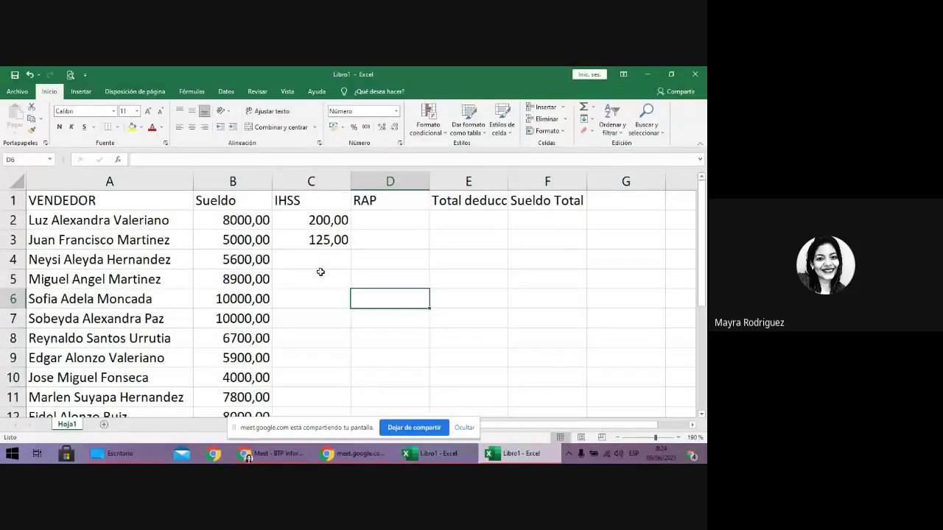
Undo the recent edits in the copied payroll sheet until the =5000*0,025 check calculation in D3 is restored
{"action": "left_click_drag", "start_coordinate": [320, 272], "coordinate": [307, 253]}
{"action": "left_click", "coordinate": [328, 258]}
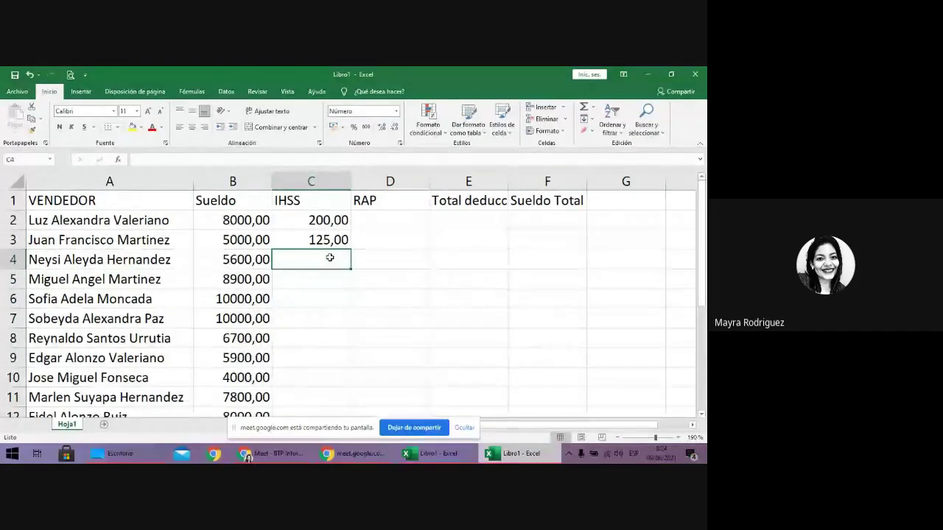
{"action": "left_click", "coordinate": [305, 221]}
{"action": "scroll", "coordinate": [207, 377], "scroll_direction": "down", "scroll_amount": 3}
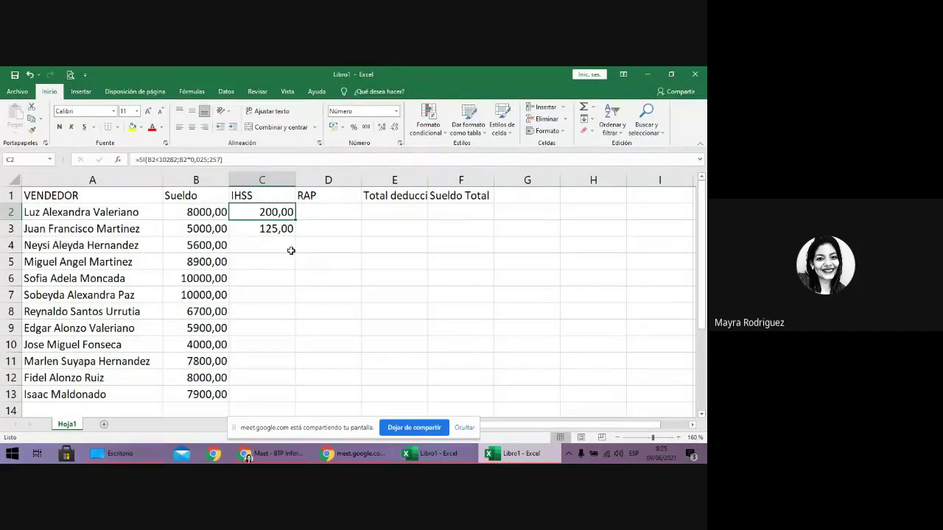
{"action": "left_click", "coordinate": [266, 230]}
{"action": "left_click", "coordinate": [30, 76]}
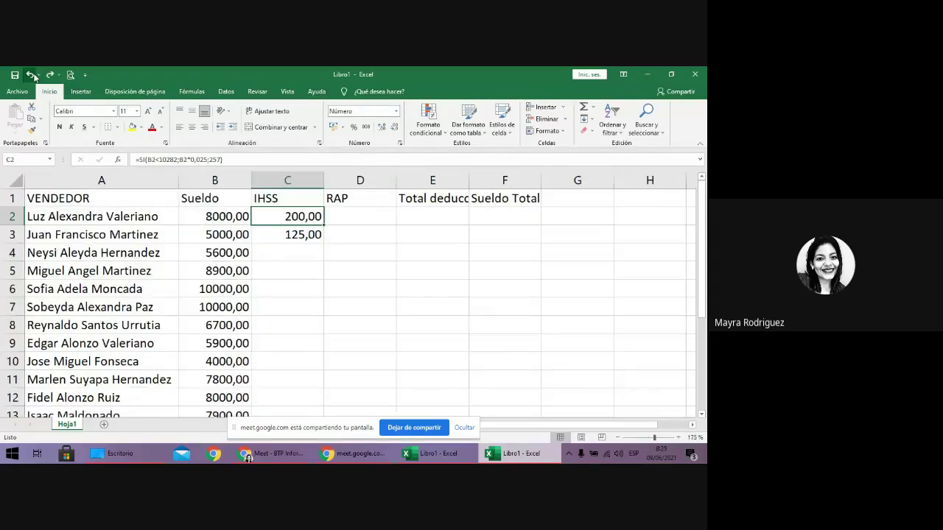
{"action": "left_click", "coordinate": [30, 75]}
{"action": "left_click", "coordinate": [30, 75]}
{"action": "left_click", "coordinate": [30, 75]}
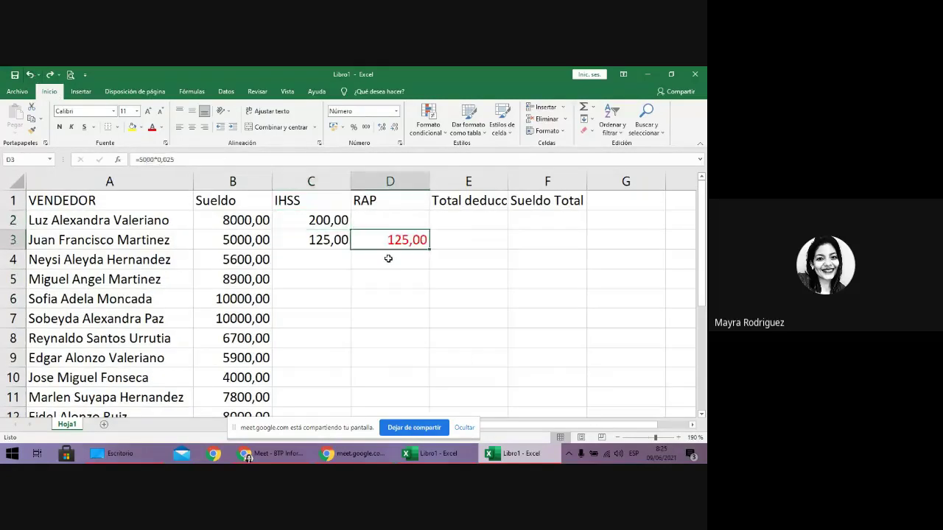
Undo the last change to the IHSS formula in C3 so its true value is 7800*0,025 again
{"action": "left_click", "coordinate": [389, 298]}
{"action": "left_click", "coordinate": [303, 234]}
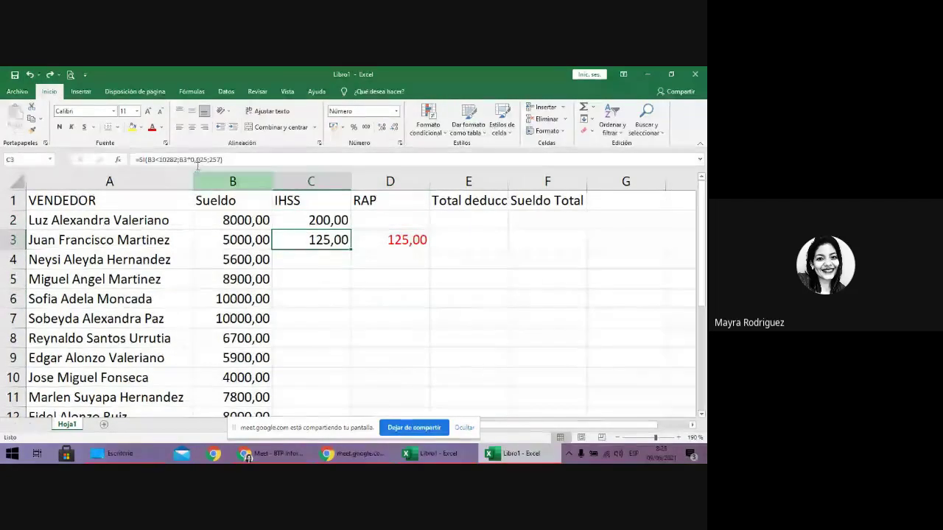
{"action": "left_click", "coordinate": [186, 159]}
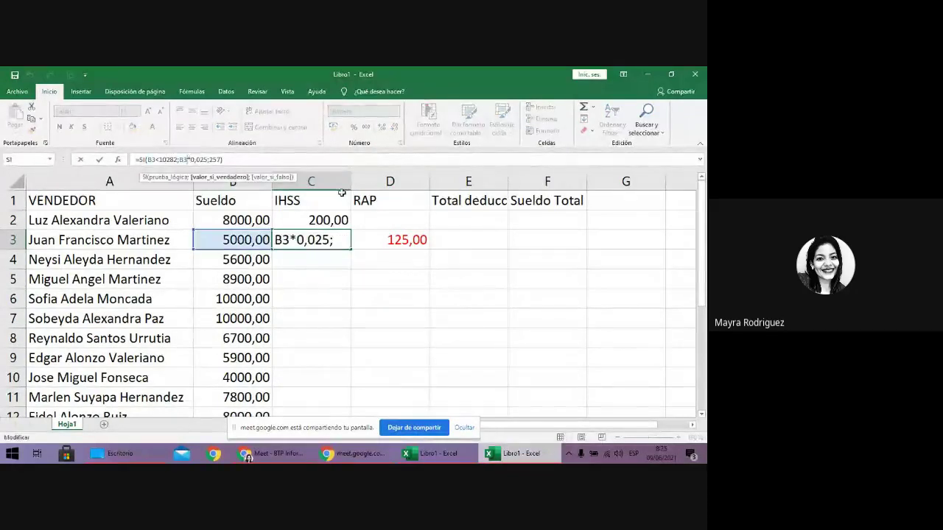
{"action": "key", "text": "Escape"}
{"action": "left_click", "coordinate": [31, 75]}
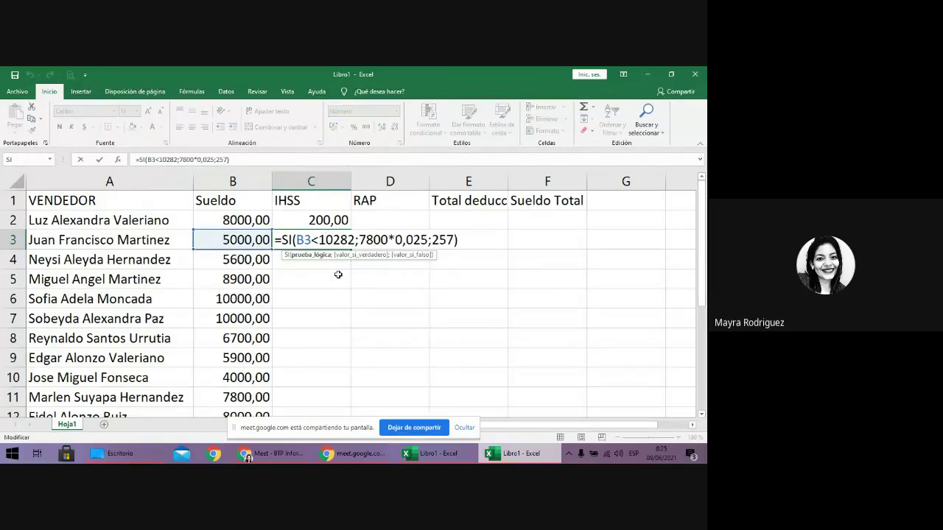
Set the salary in B3 to 7800 and compare it with the IHSS formula in C3
{"action": "left_click", "coordinate": [229, 241]}
{"action": "type", "text": "7800"}
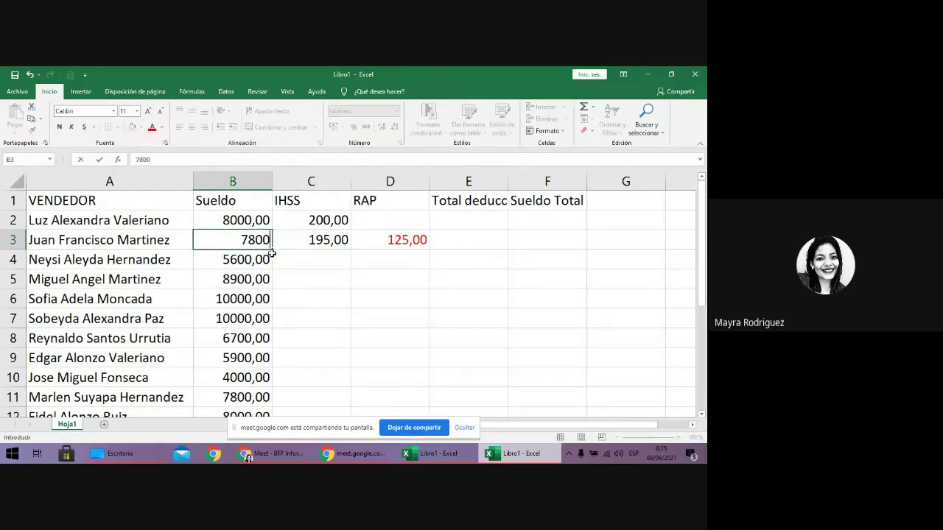
{"action": "key", "text": "Return"}
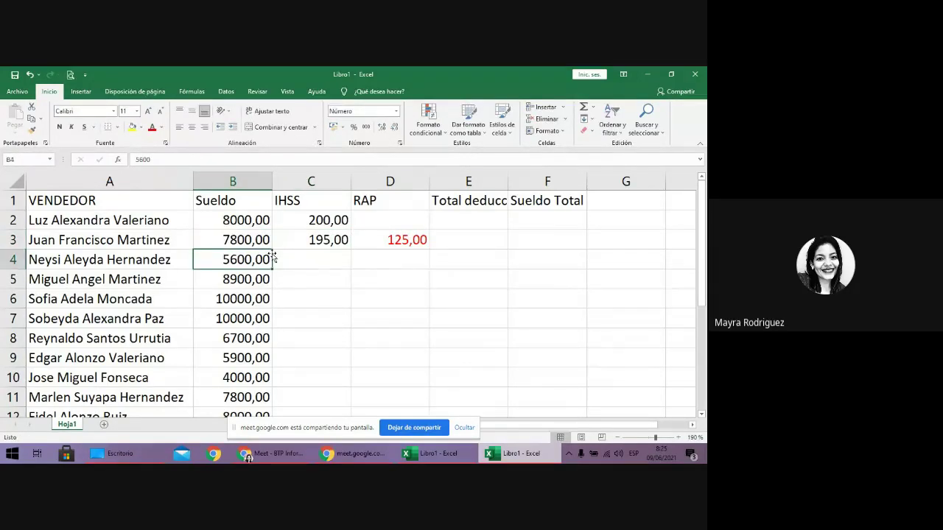
{"action": "left_click", "coordinate": [318, 242]}
{"action": "left_click", "coordinate": [253, 241]}
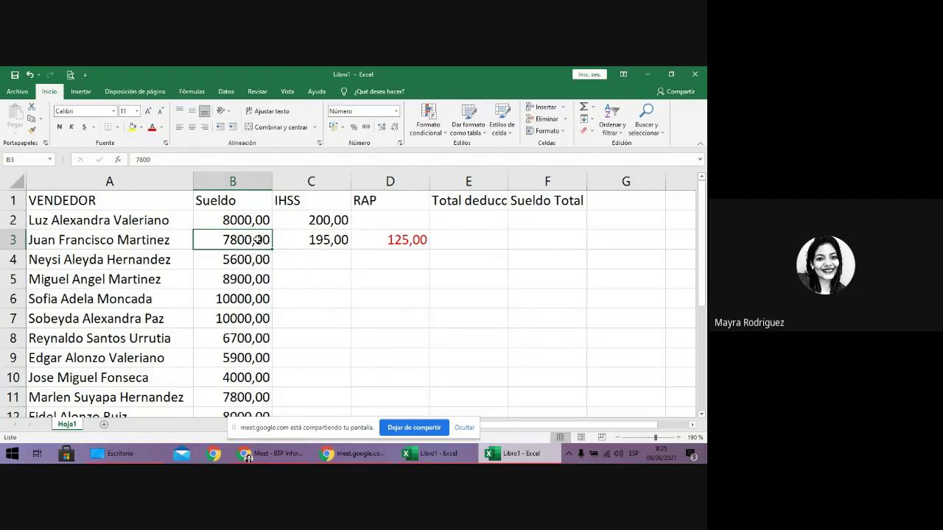
{"action": "left_click", "coordinate": [333, 242]}
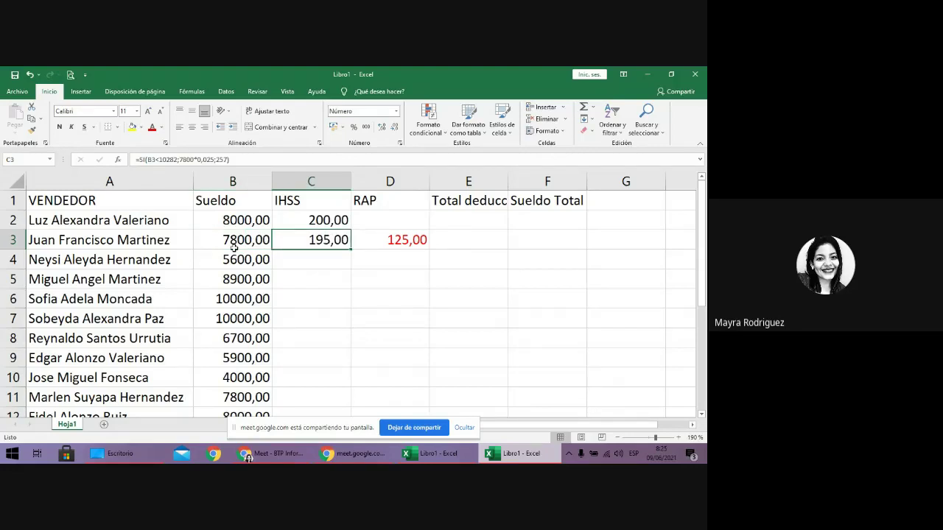
{"action": "left_click", "coordinate": [236, 233]}
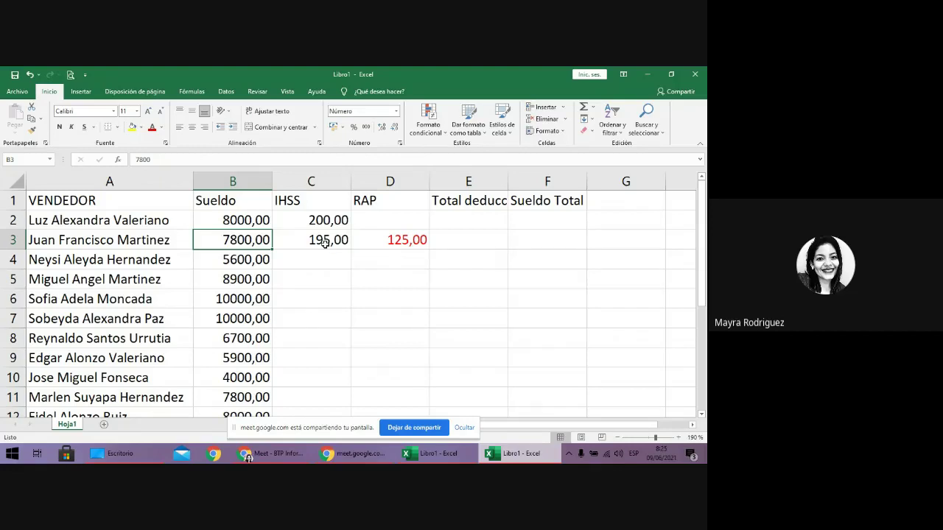
{"action": "left_click", "coordinate": [312, 272]}
Set the salary in B3 to 5000
{"action": "left_click", "coordinate": [254, 237]}
{"action": "scroll", "coordinate": [251, 220], "scroll_direction": "down", "scroll_amount": 1}
{"action": "scroll", "coordinate": [250, 221], "scroll_direction": "up", "scroll_amount": 1}
{"action": "key", "text": "F2"}
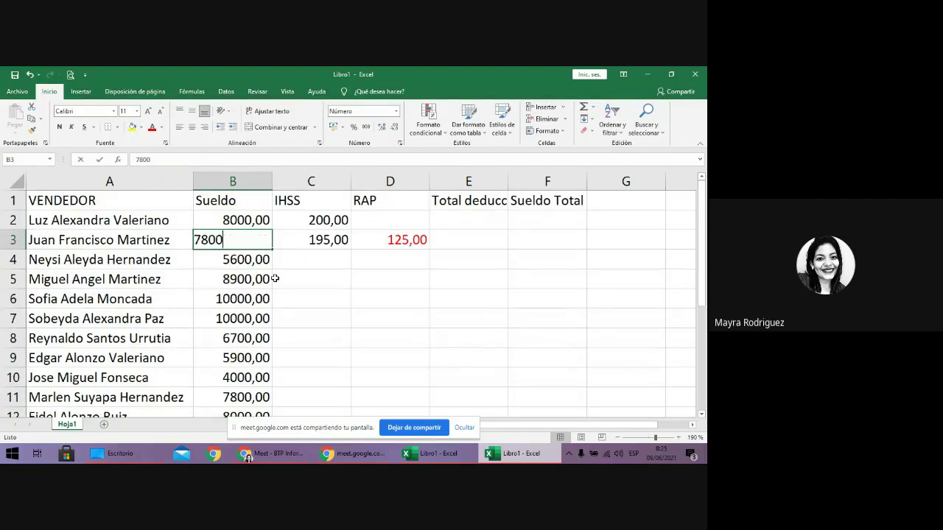
{"action": "key", "text": "BackSpace"}
{"action": "key", "text": "BackSpace"}
{"action": "key", "text": "BackSpace"}
{"action": "key", "text": "BackSpace"}
{"action": "type", "text": "5000"}
{"action": "key", "text": "Return"}
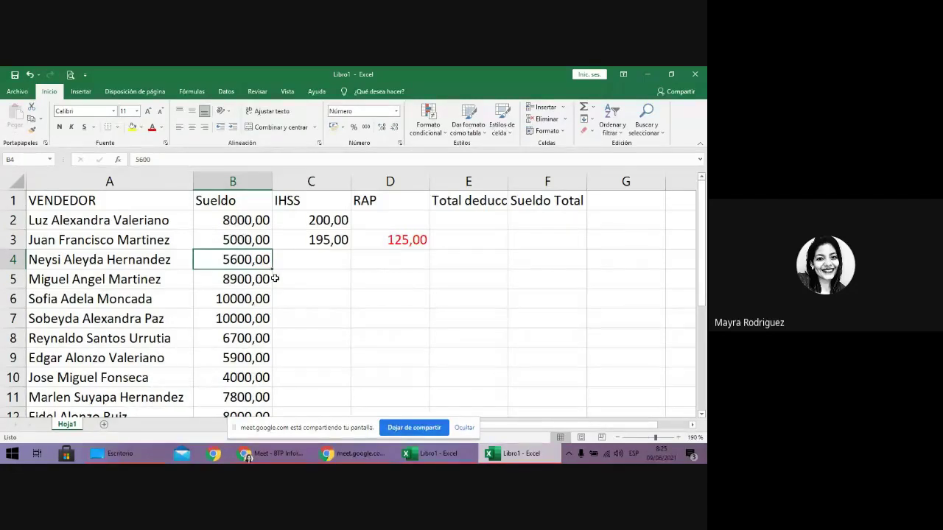
Replace the fixed 7800 in the C3 IHSS formula with a reference to B3, giving =SI(B3<10282;B3*0,025;257)
{"action": "key", "text": "Up"}
{"action": "key", "text": "Right"}
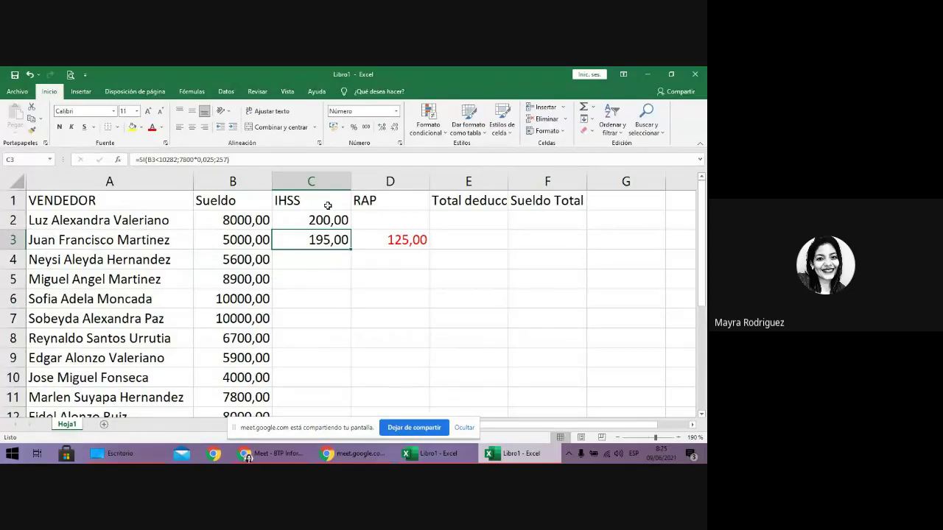
{"action": "double_click", "coordinate": [319, 241]}
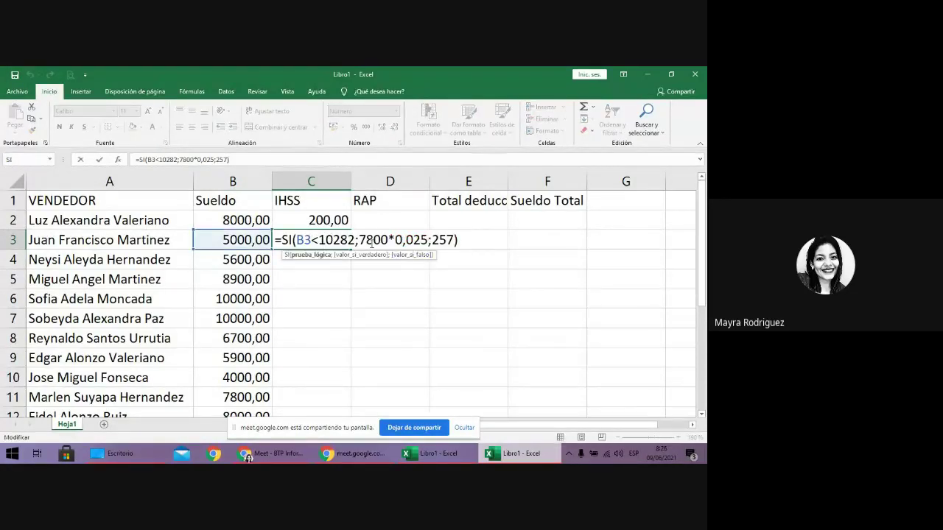
{"action": "left_click_drag", "start_coordinate": [358, 240], "coordinate": [387, 241]}
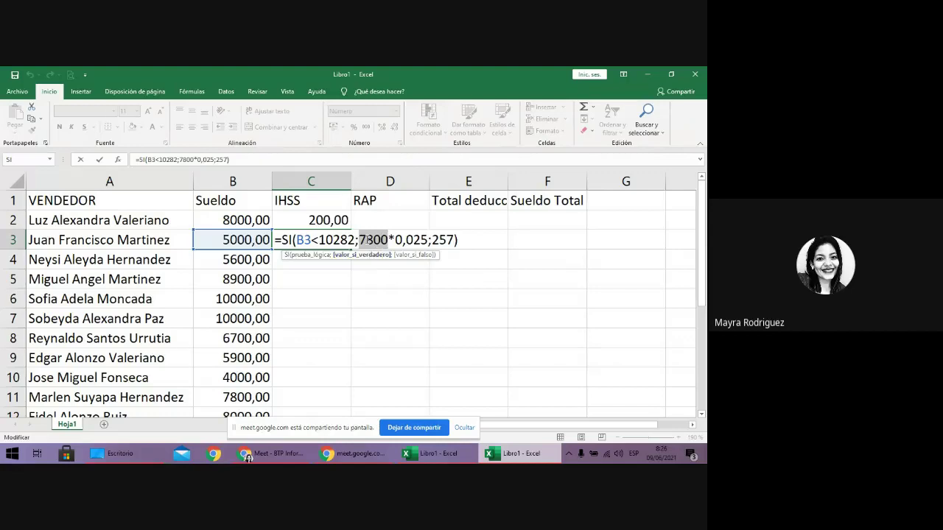
{"action": "left_click_drag", "start_coordinate": [359, 240], "coordinate": [428, 242]}
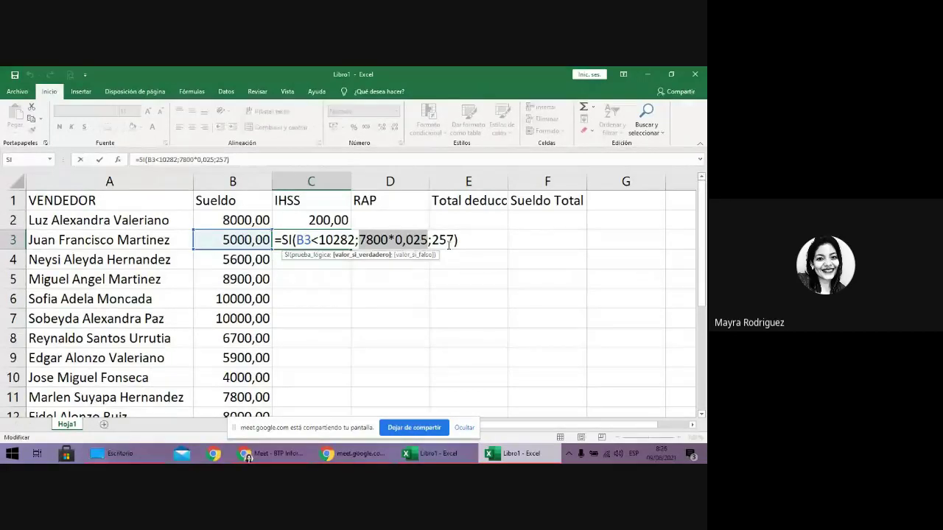
{"action": "left_click", "coordinate": [389, 240]}
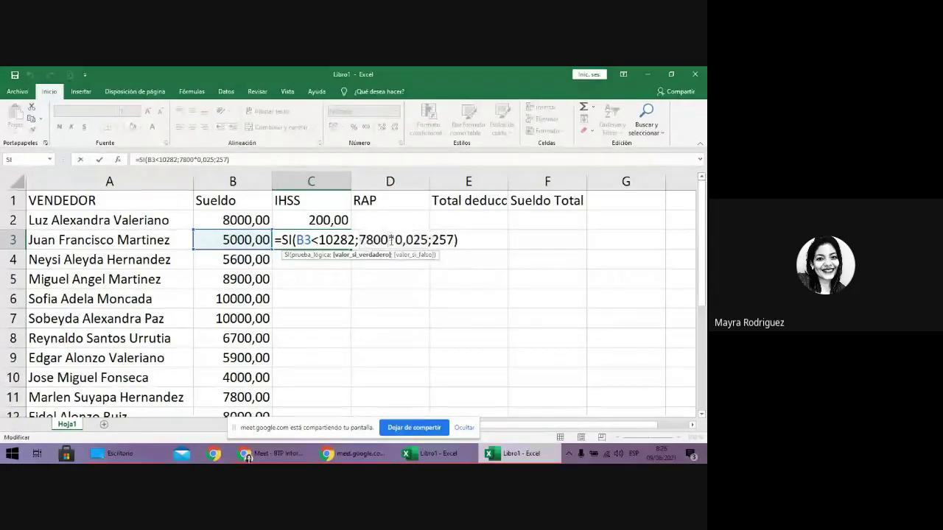
{"action": "left_click_drag", "start_coordinate": [389, 240], "coordinate": [357, 239]}
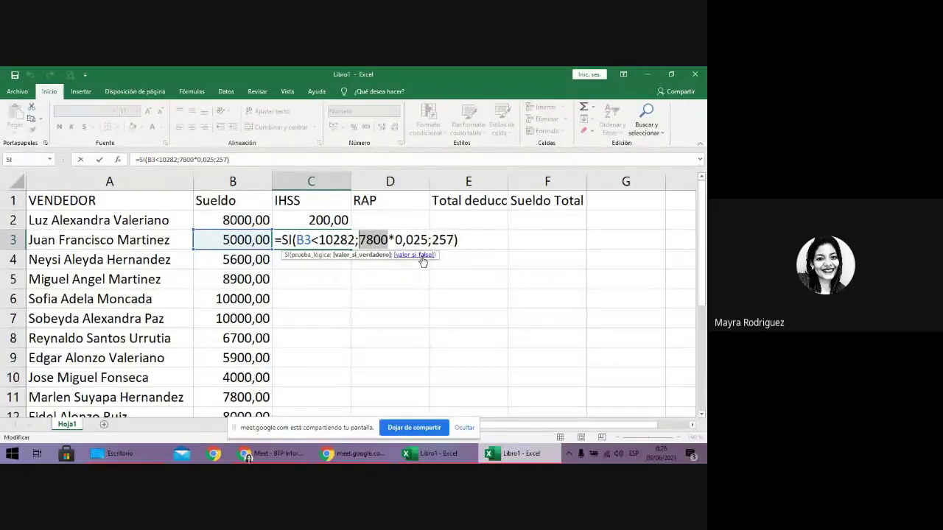
{"action": "key", "text": "Delete"}
{"action": "left_click", "coordinate": [234, 240]}
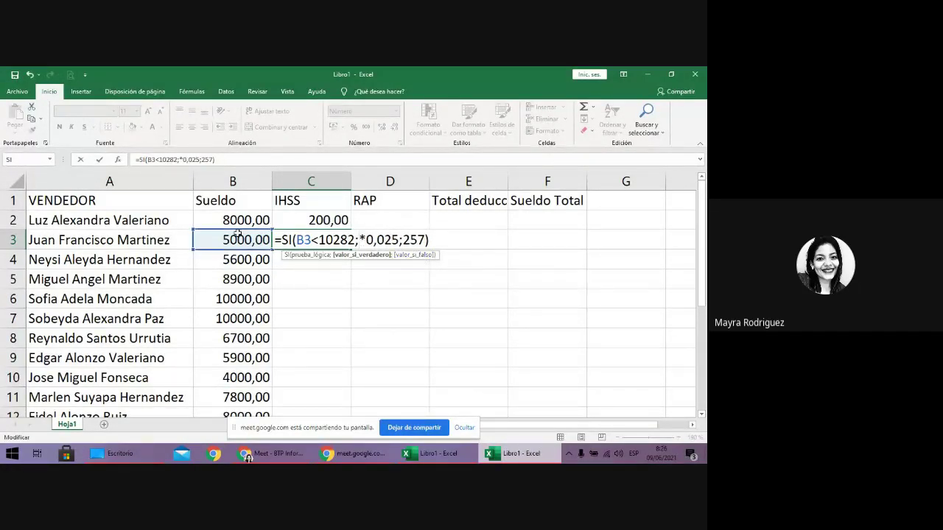
{"action": "left_click", "coordinate": [409, 239]}
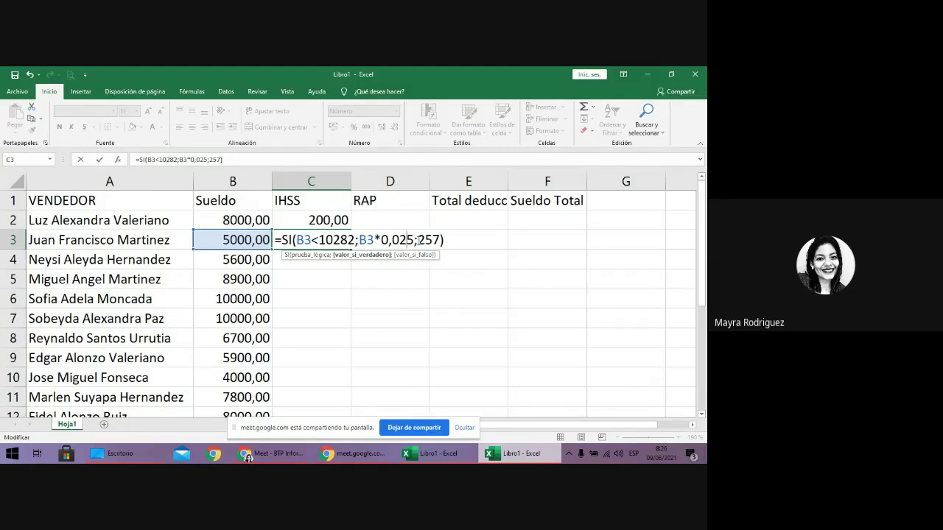
{"action": "key", "text": "Return"}
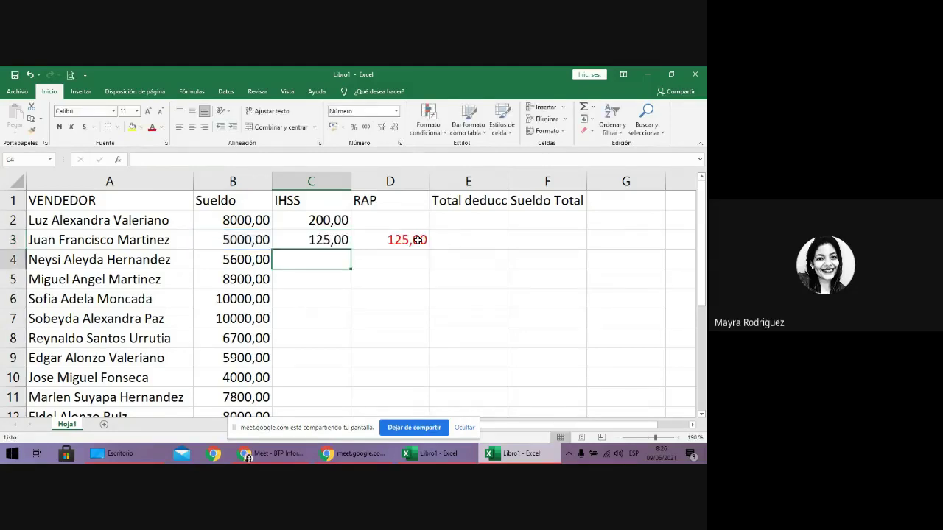
Compare the salary in B3 and the IHSS formula in C3 with the check calculation in D3
{"action": "left_click", "coordinate": [217, 240]}
{"action": "left_click", "coordinate": [315, 243]}
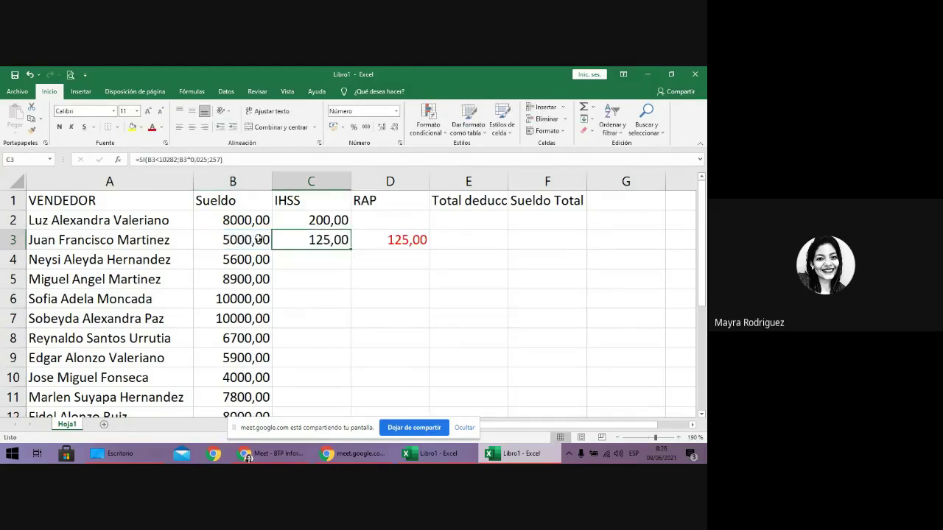
{"action": "left_click", "coordinate": [419, 240]}
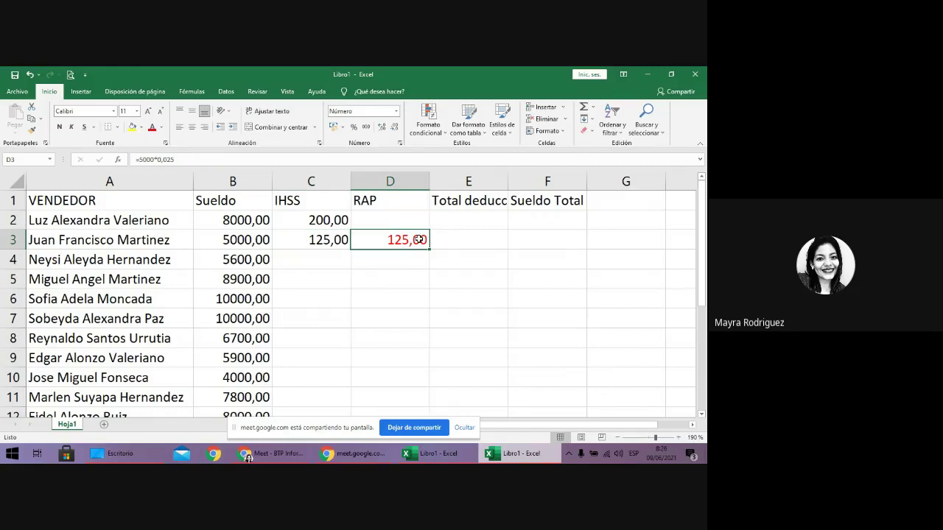
Check the D3 calculation, undo the last edit to the C3 IHSS formula, and compare it with the salary in B3
{"action": "left_click", "coordinate": [220, 156]}
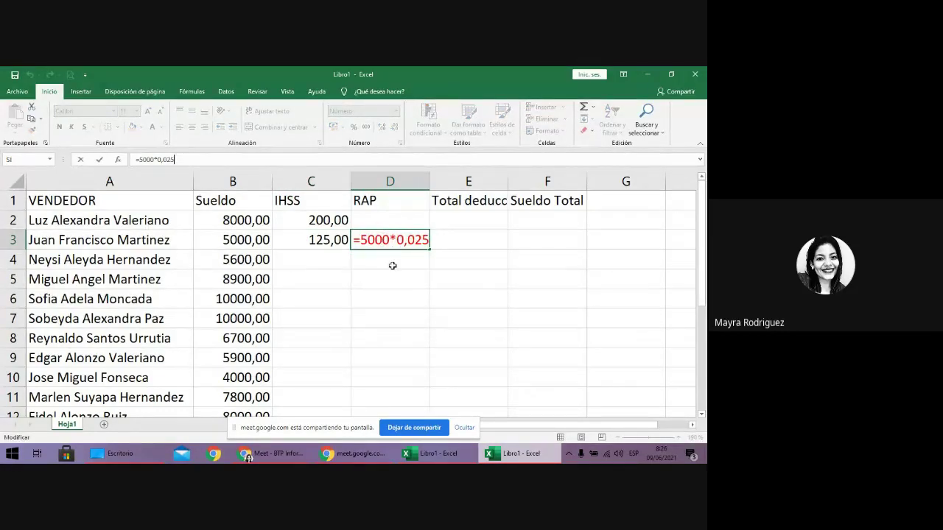
{"action": "left_click", "coordinate": [329, 237]}
{"action": "left_click", "coordinate": [29, 74]}
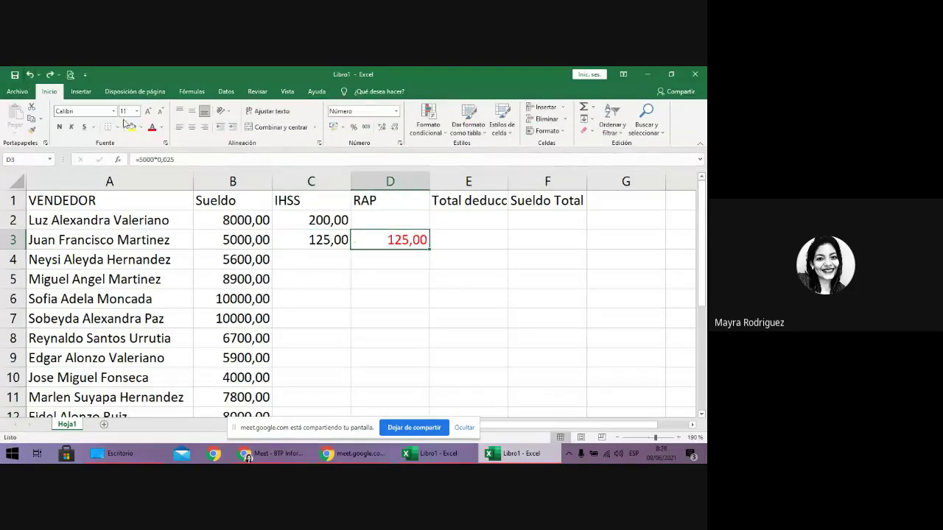
{"action": "left_click", "coordinate": [30, 75]}
{"action": "left_click", "coordinate": [340, 261]}
{"action": "left_click", "coordinate": [261, 241]}
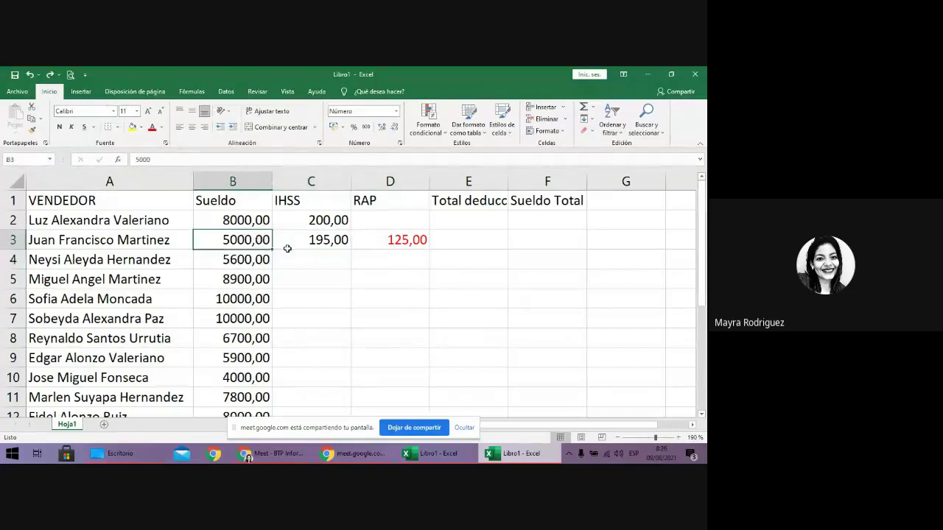
{"action": "left_click", "coordinate": [337, 237]}
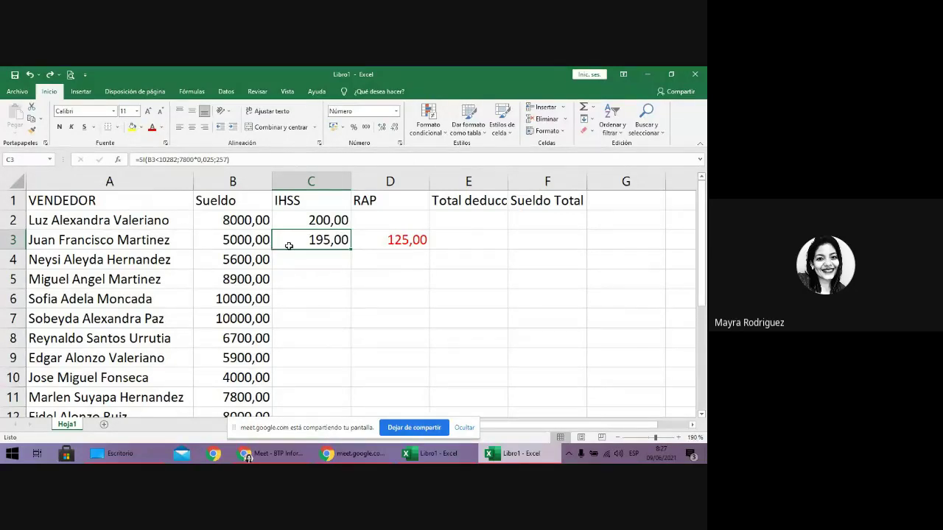
{"action": "left_click", "coordinate": [231, 238]}
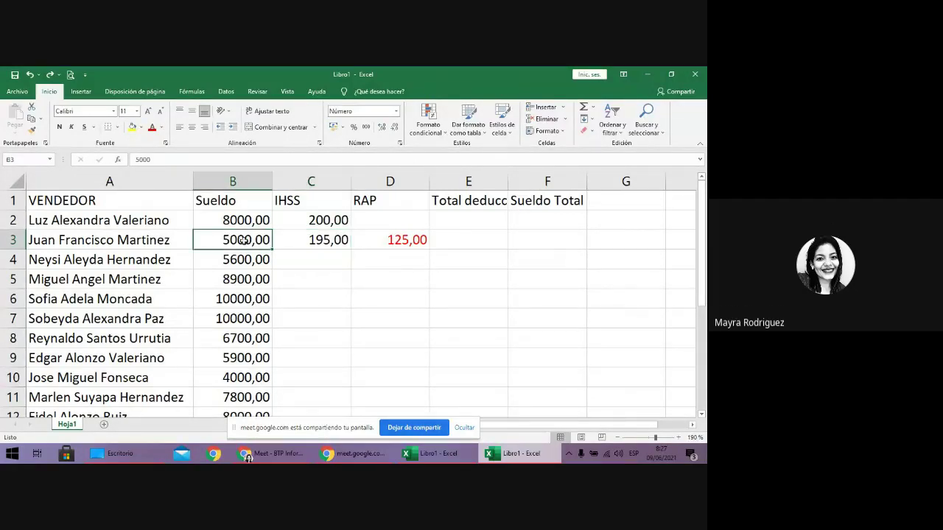
Replace the fixed 7800 in the C3 formula with a reference to B3, giving =SI(B3<10282;B3*0,025;257)
{"action": "double_click", "coordinate": [320, 240]}
{"action": "left_click_drag", "start_coordinate": [360, 240], "coordinate": [388, 240]}
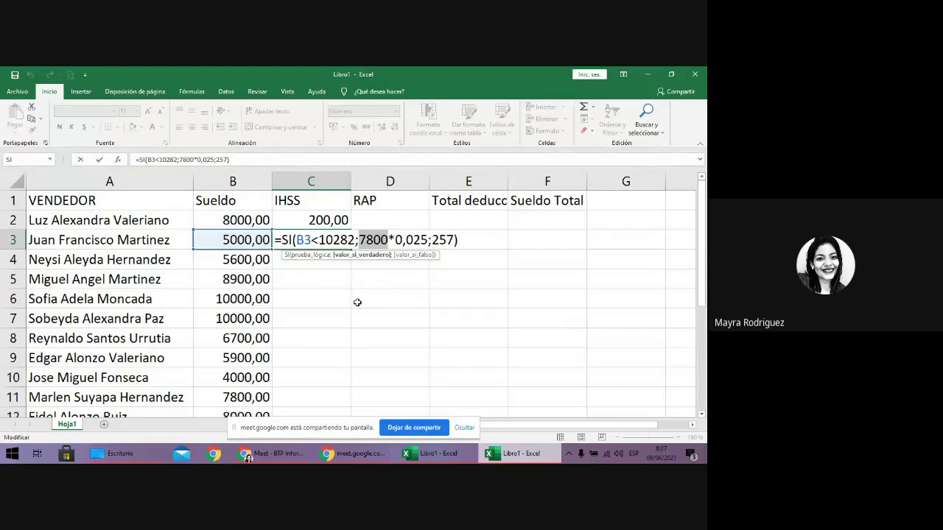
{"action": "key", "text": "Delete"}
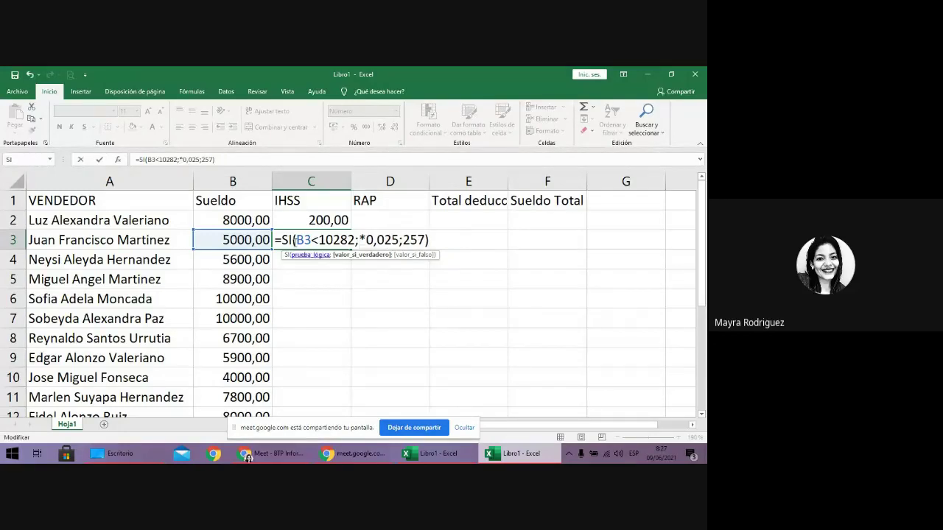
{"action": "left_click", "coordinate": [240, 240]}
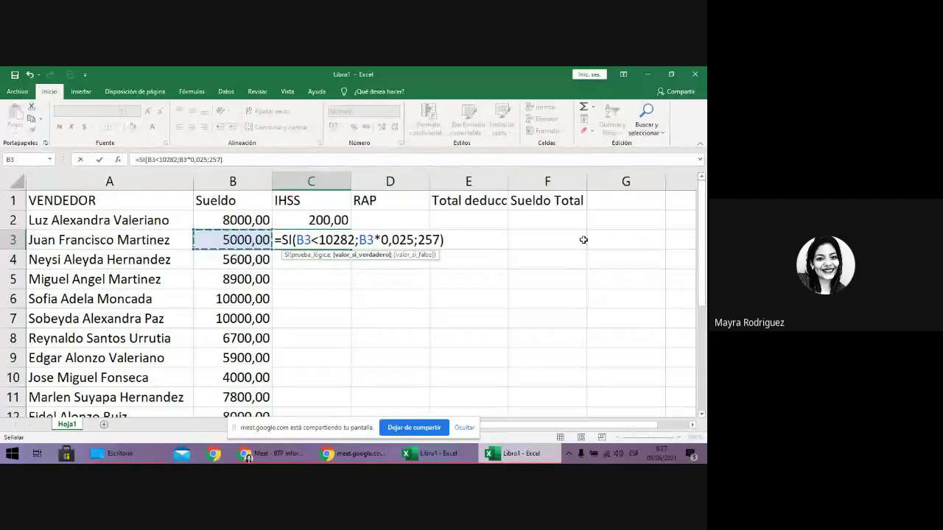
{"action": "key", "text": "Return"}
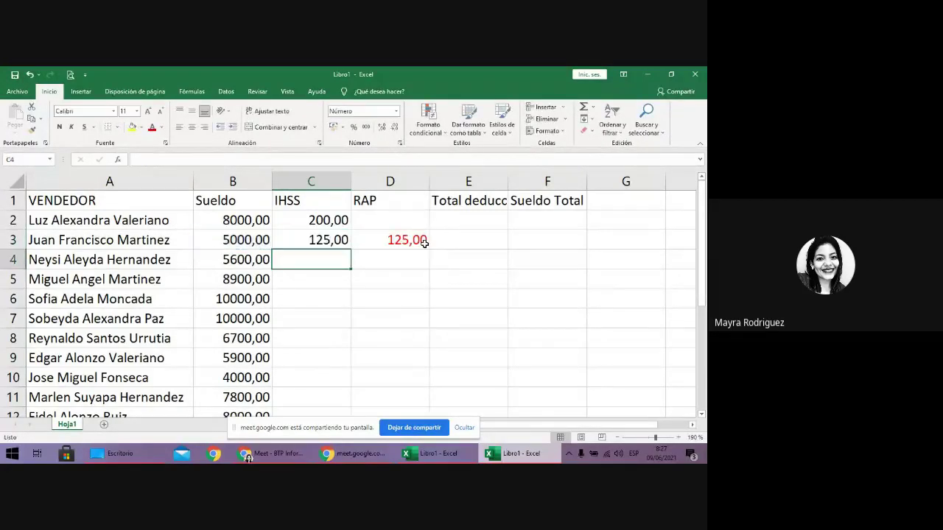
Set the salary in B3 to 78000 to test the IHSS formula
{"action": "left_click", "coordinate": [222, 234]}
{"action": "type", "text": "78000"}
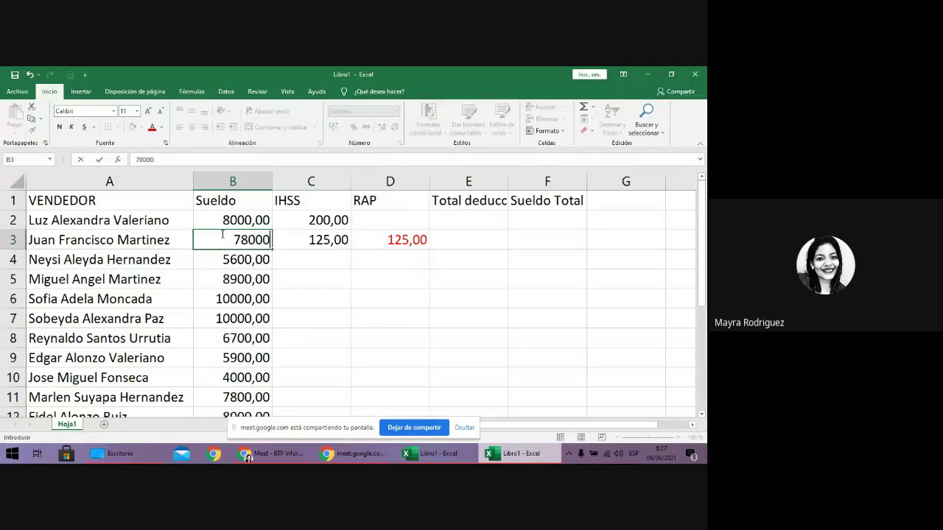
{"action": "key", "text": "Return"}
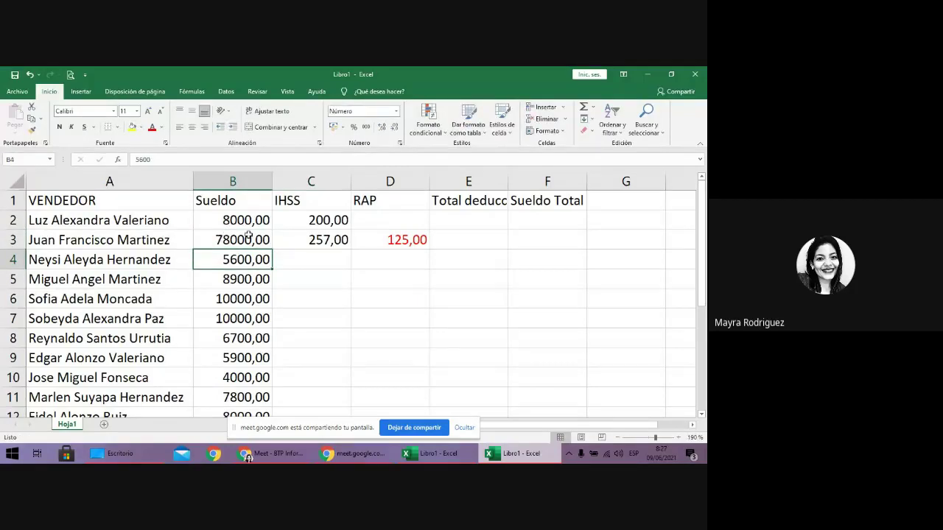
Set the salary in B3 to 7800 and clear the check calculation in D3
{"action": "left_click", "coordinate": [249, 235]}
{"action": "left_click", "coordinate": [171, 159]}
{"action": "key", "text": "BackSpace"}
{"action": "key", "text": "Return"}
{"action": "left_click", "coordinate": [404, 236]}
{"action": "key", "text": "Delete"}
Start the IHSS formula in C4 with the SI function and the condition B4<10282, ending with a semicolon
{"action": "key", "text": "Left"}
{"action": "key", "text": "Down"}
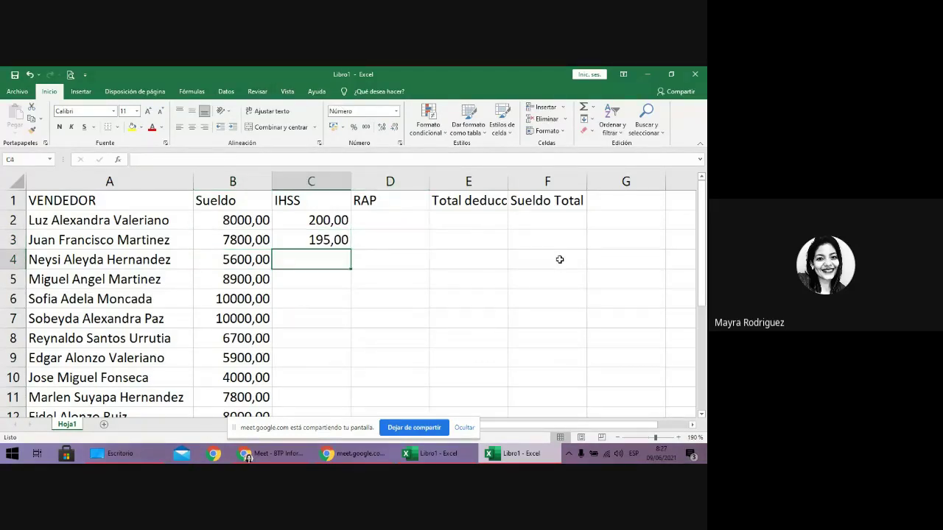
{"action": "type", "text": "="}
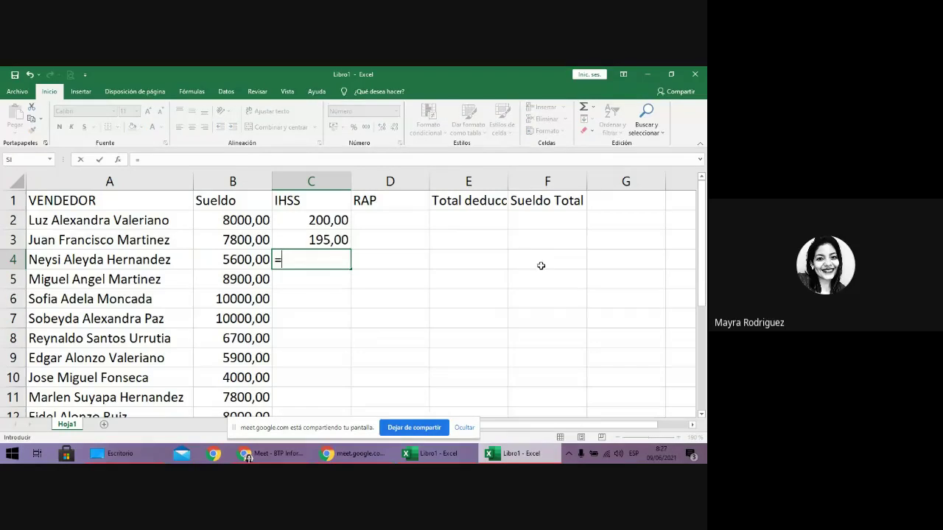
{"action": "type", "text": "SI("}
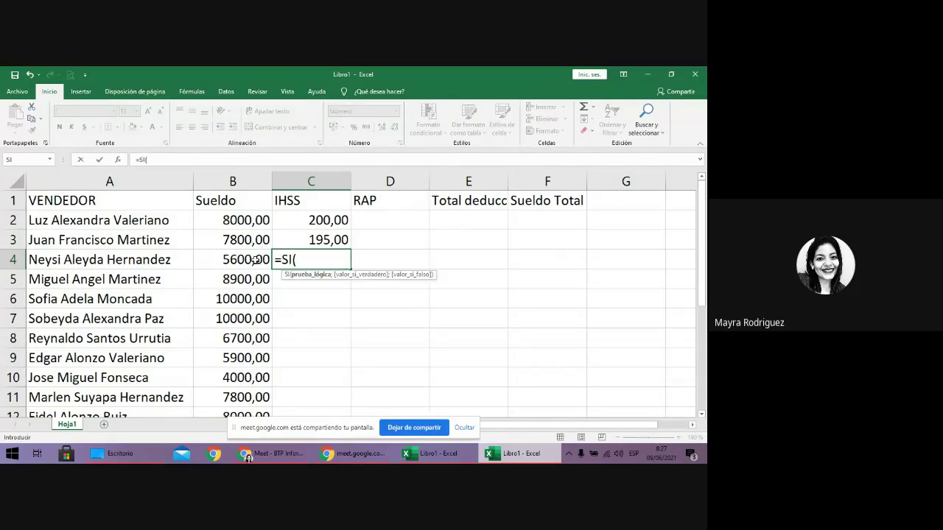
{"action": "left_click", "coordinate": [254, 259]}
{"action": "type", "text": "<1"}
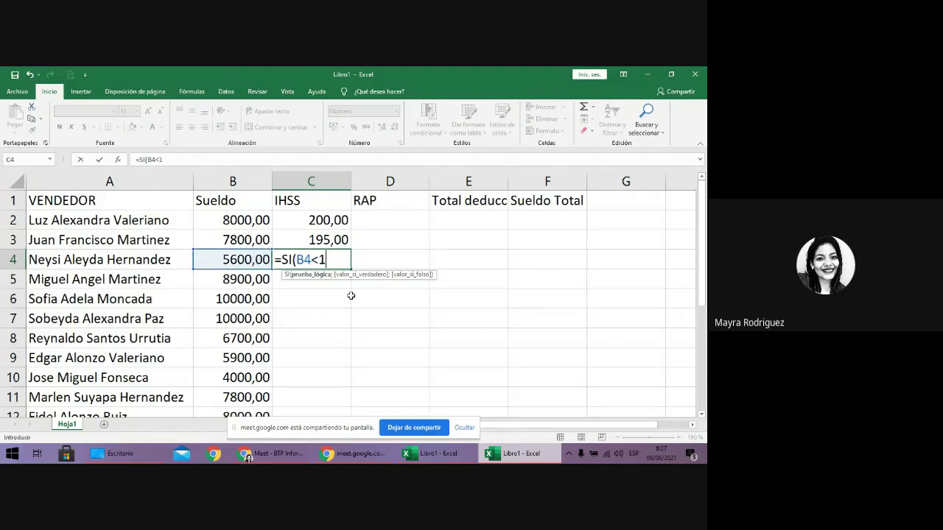
{"action": "type", "text": "0282;"}
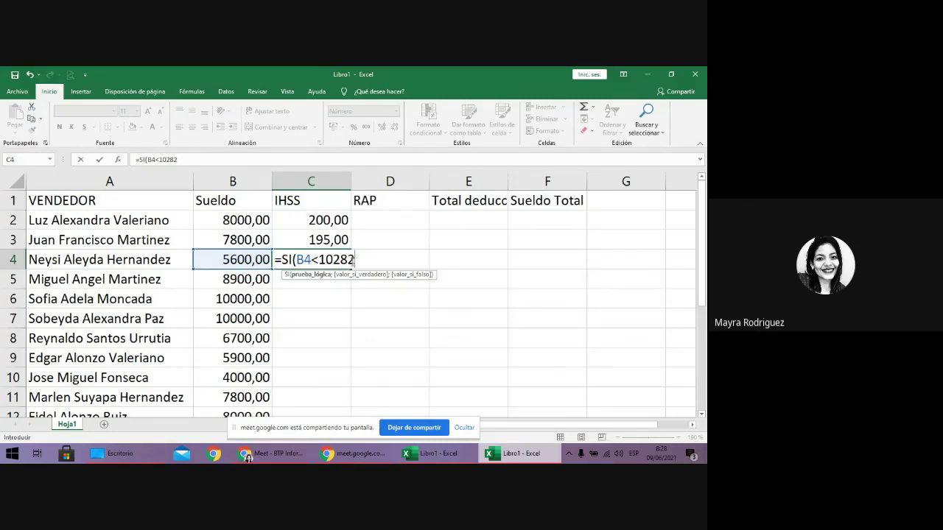
{"action": "type", "text": ";"}
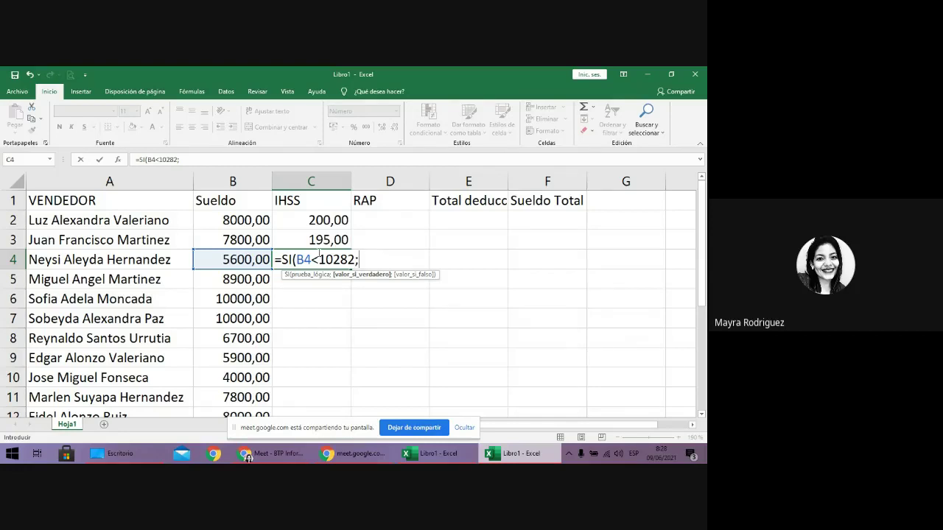
Add B4*0,025 as the true value and 257 as the false value of the C4 formula
{"action": "left_click", "coordinate": [235, 259]}
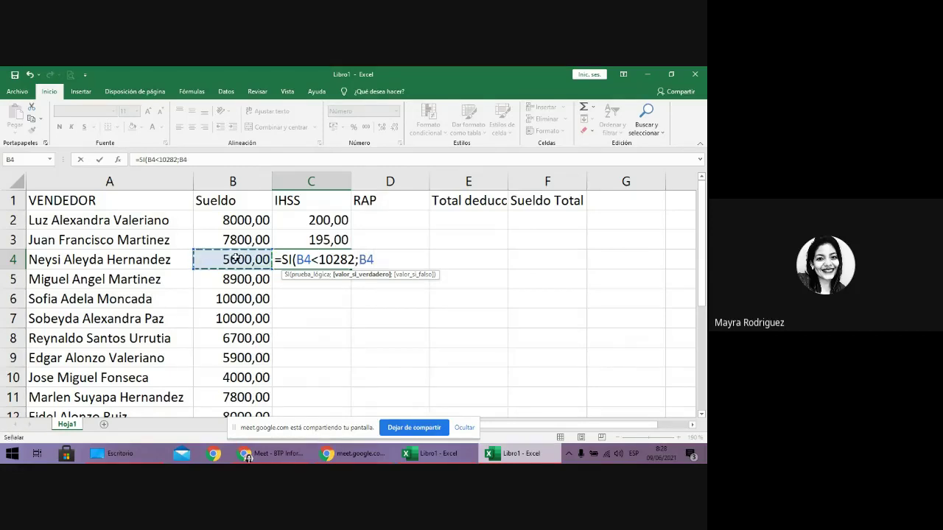
{"action": "type", "text": "*0"}
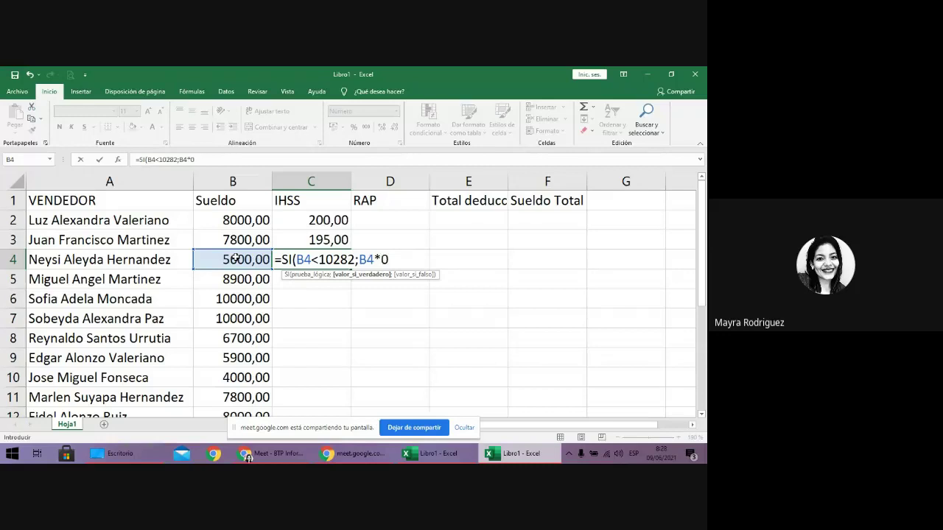
{"action": "type", "text": ",025"}
{"action": "type", "text": ";"}
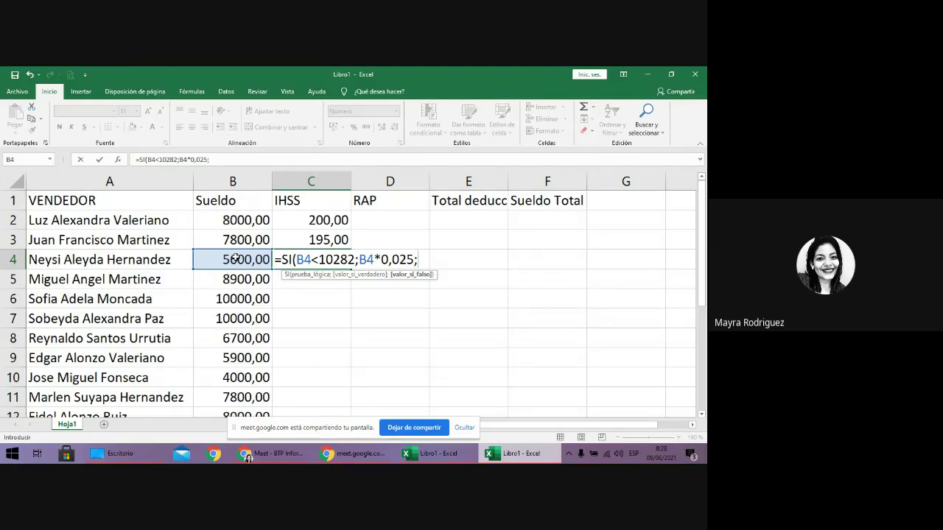
{"action": "type", "text": "257"}
Review the arguments of the C4 formula and complete it as =SI(B4<10282;B4*0,025;257)
{"action": "left_click_drag", "start_coordinate": [297, 259], "coordinate": [415, 260]}
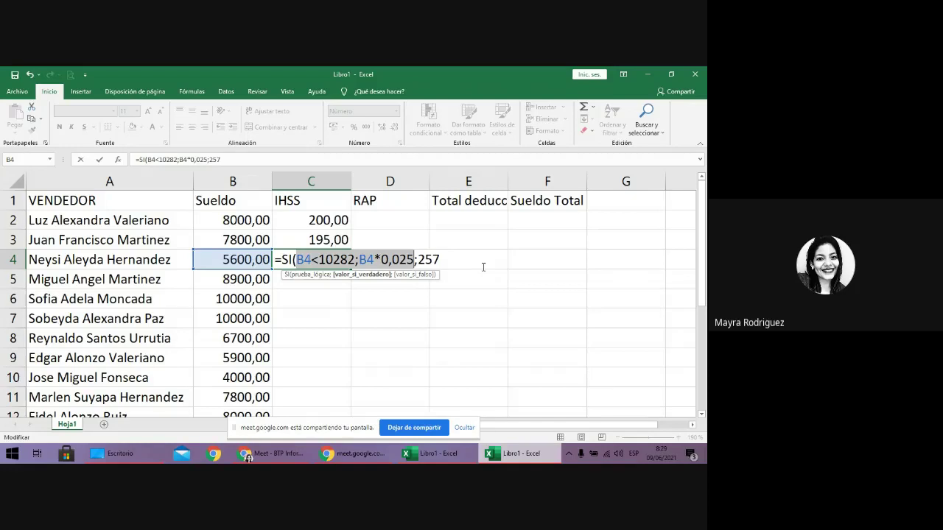
{"action": "double_click", "coordinate": [437, 259]}
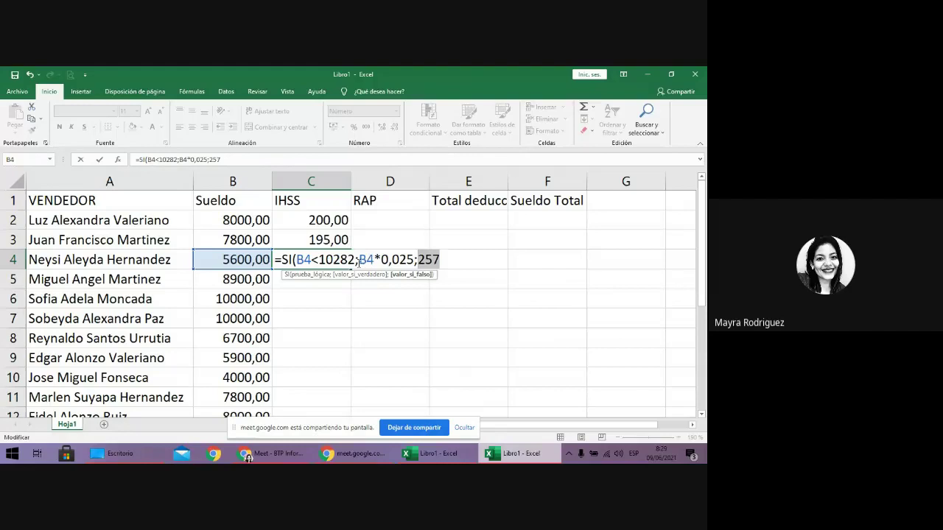
{"action": "left_click", "coordinate": [361, 262]}
{"action": "left_click_drag", "start_coordinate": [361, 260], "coordinate": [414, 259]}
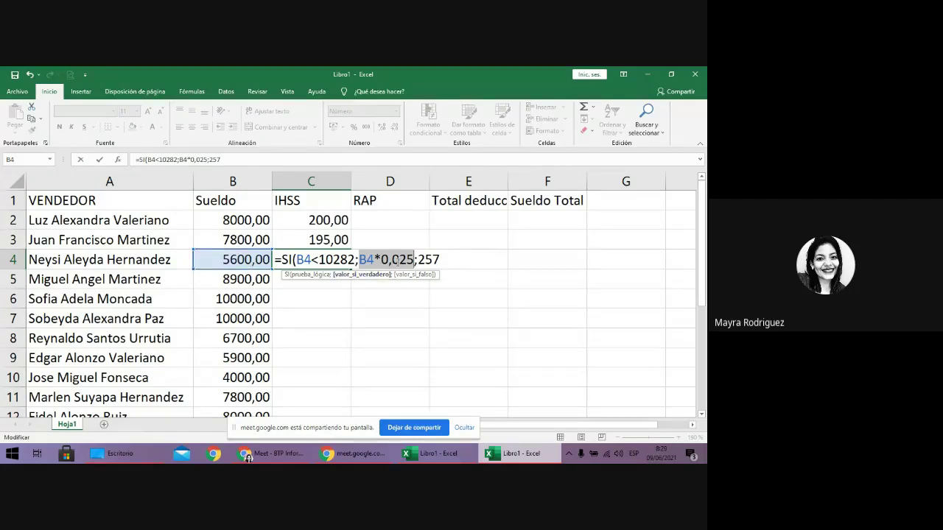
{"action": "left_click", "coordinate": [445, 261]}
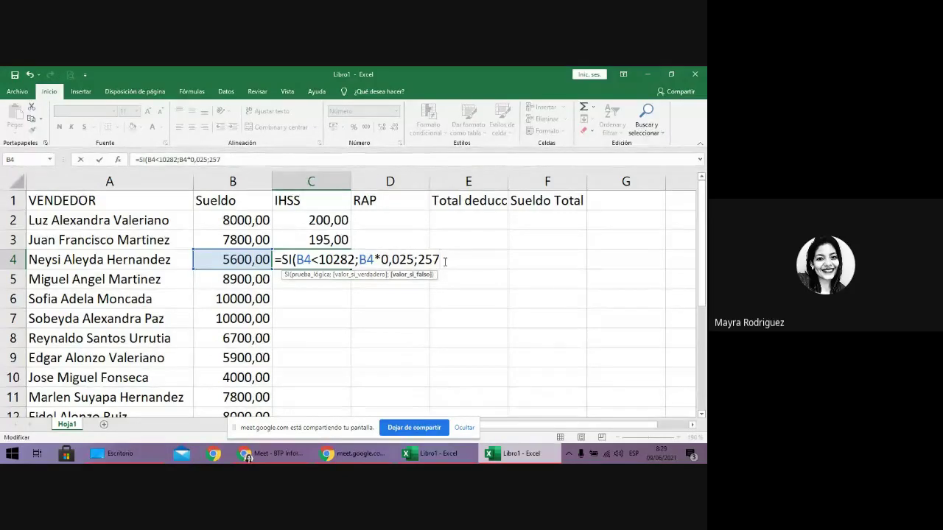
{"action": "type", "text": ")"}
{"action": "key", "text": "Return"}
Set the salary in B4 to 15600
{"action": "left_click", "coordinate": [251, 259]}
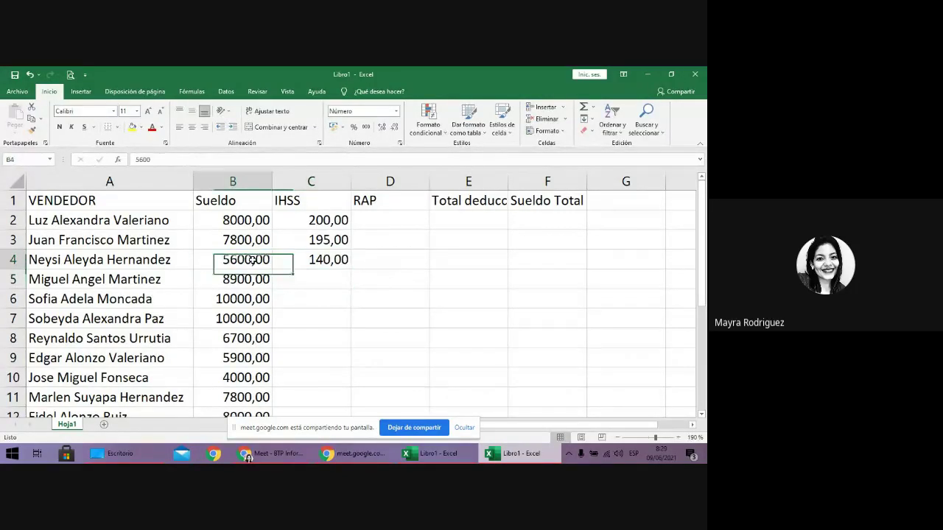
{"action": "double_click", "coordinate": [223, 260]}
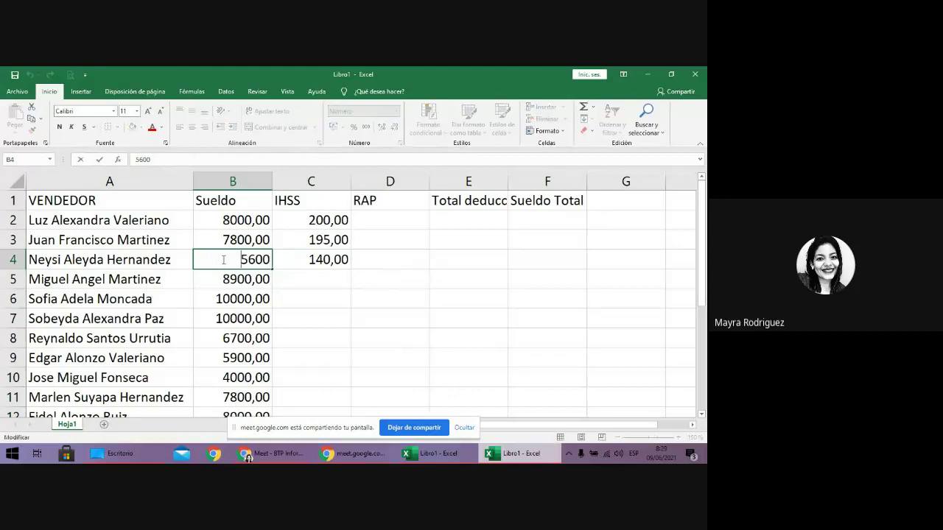
{"action": "type", "text": "1"}
{"action": "key", "text": "Return"}
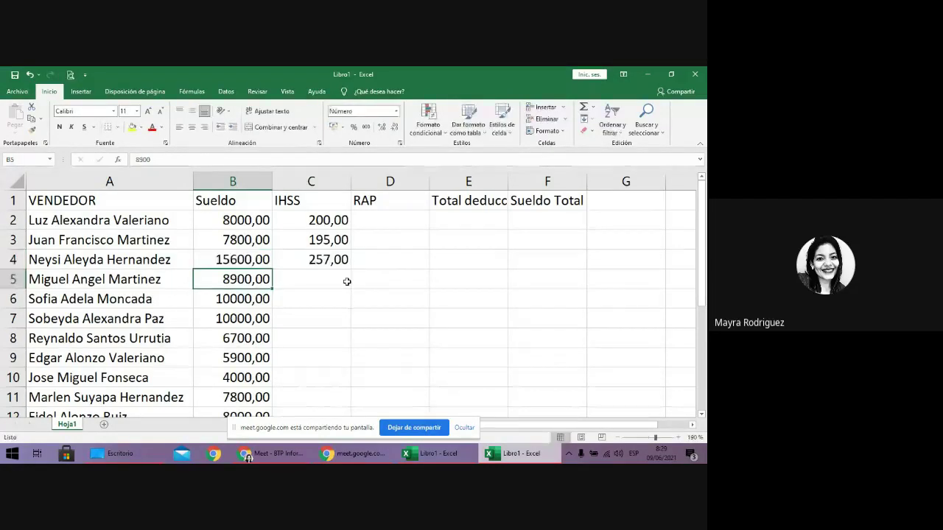
Examine the condition, true value and false value of the C4 IHSS formula, and look over the remaining salary rows
{"action": "double_click", "coordinate": [310, 261]}
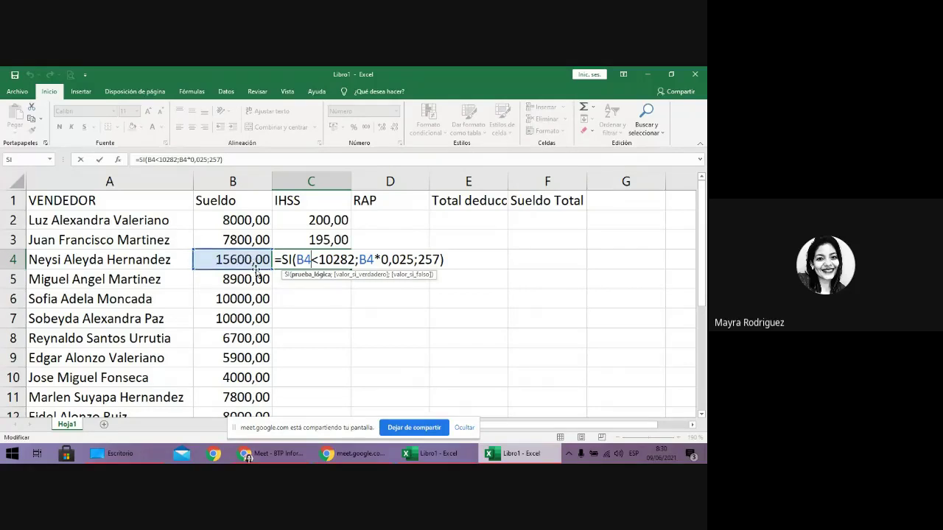
{"action": "left_click_drag", "start_coordinate": [295, 260], "coordinate": [356, 261]}
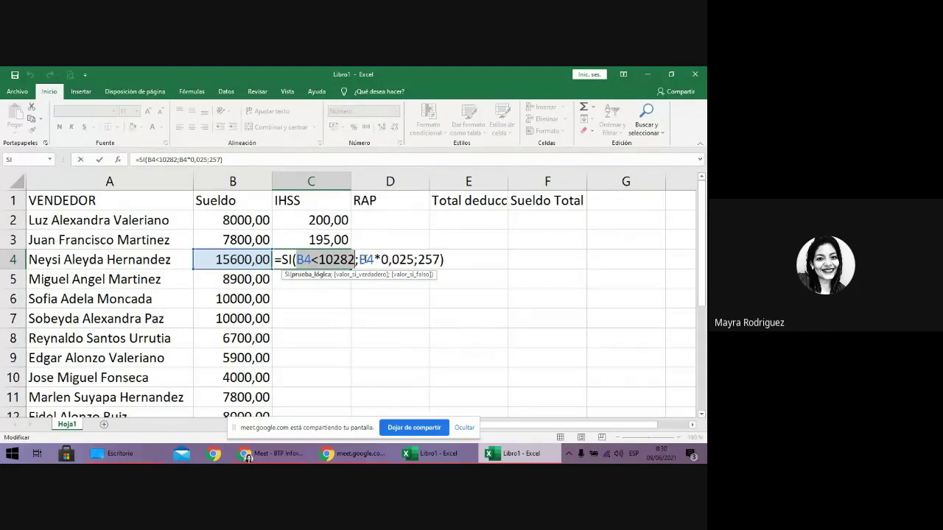
{"action": "left_click_drag", "start_coordinate": [360, 259], "coordinate": [414, 260]}
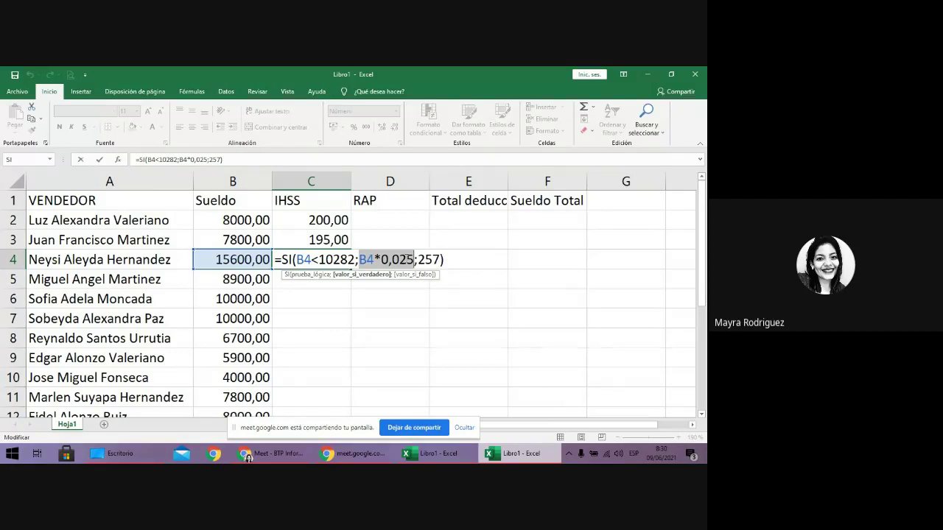
{"action": "left_click_drag", "start_coordinate": [356, 259], "coordinate": [298, 259]}
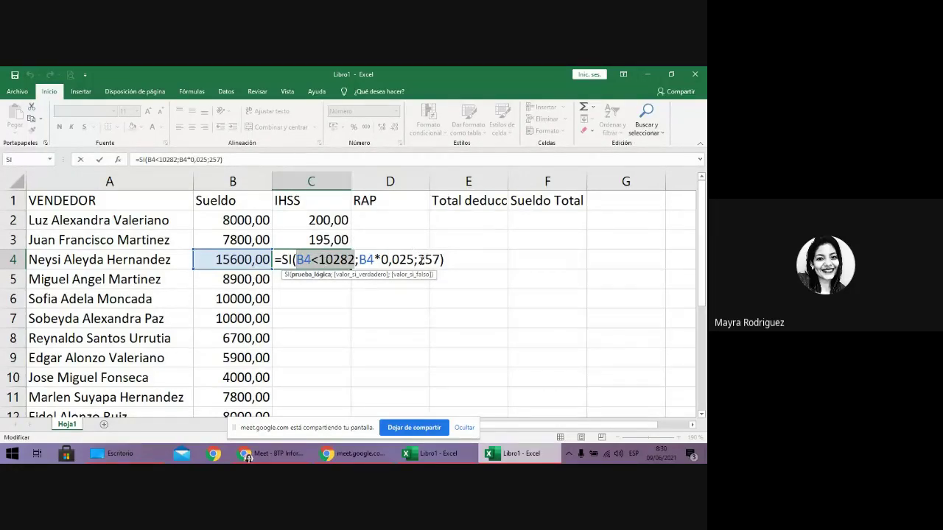
{"action": "left_click_drag", "start_coordinate": [419, 259], "coordinate": [442, 259]}
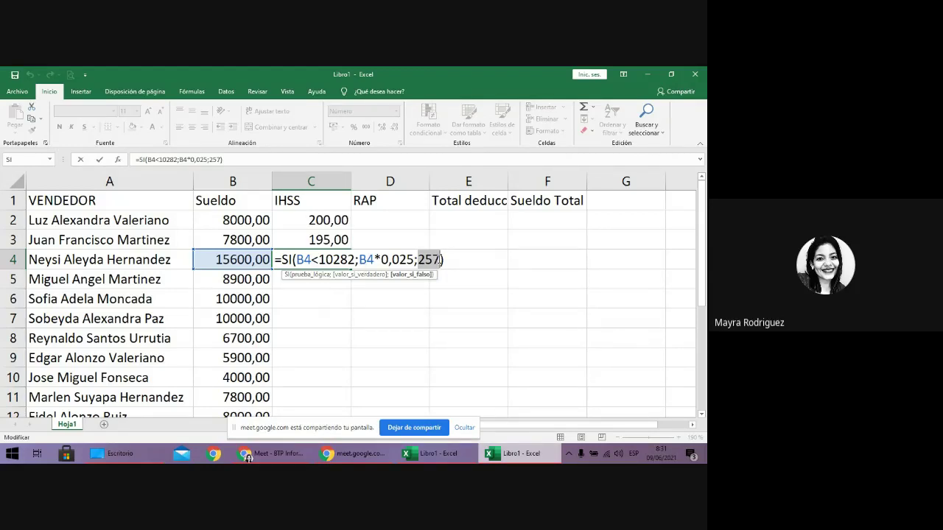
{"action": "key", "text": "Return"}
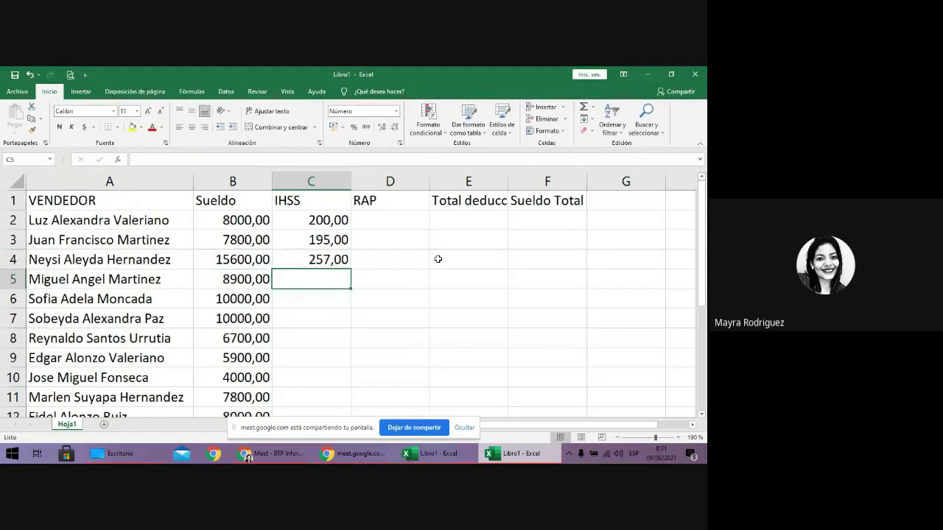
{"action": "scroll", "coordinate": [421, 287], "scroll_direction": "down", "scroll_amount": 1}
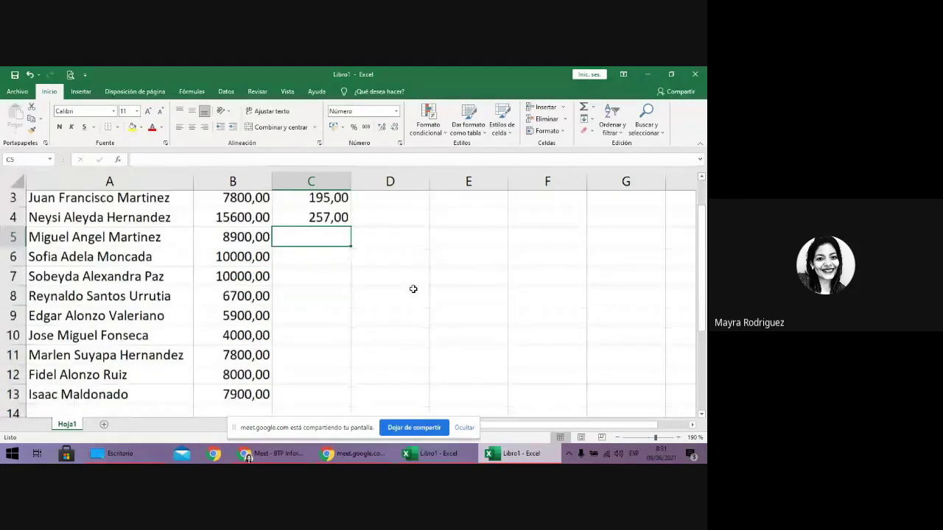
{"action": "scroll", "coordinate": [413, 288], "scroll_direction": "up", "scroll_amount": 1}
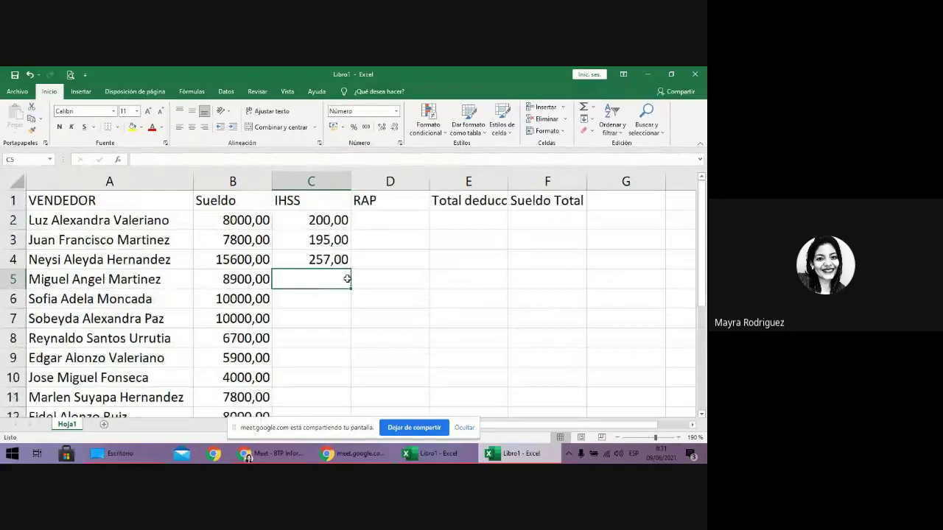
Enter the IHSS formula =SI(B5<10282;B5*0,025;257) in C5, referencing the salary cell B5
{"action": "type", "text": "="}
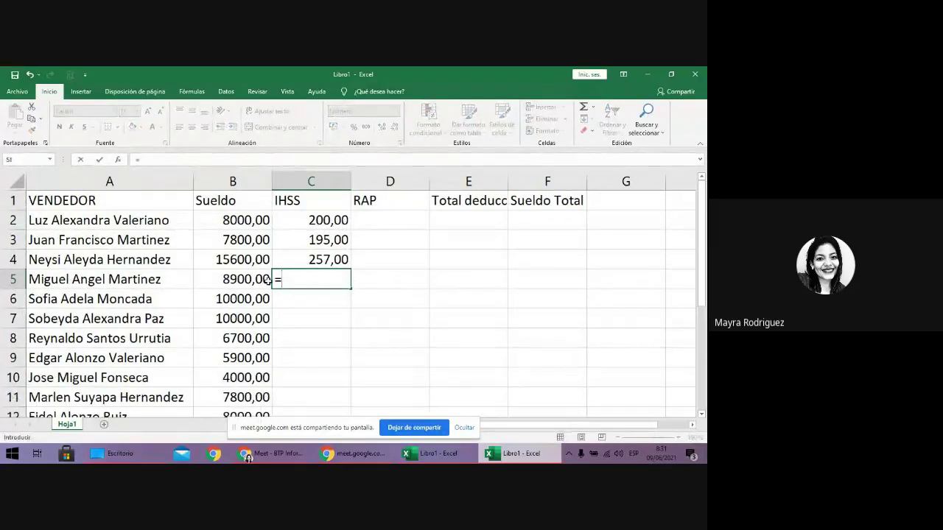
{"action": "type", "text": "si("}
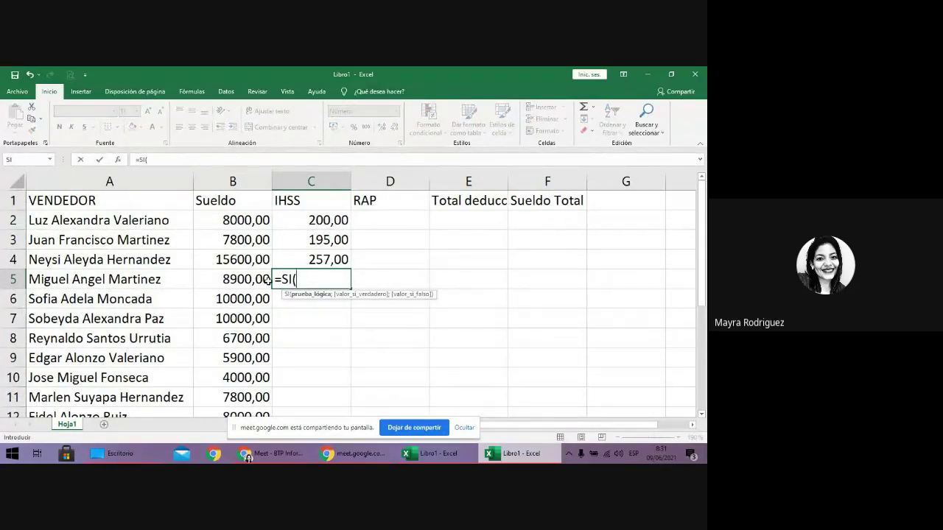
{"action": "left_click", "coordinate": [246, 283]}
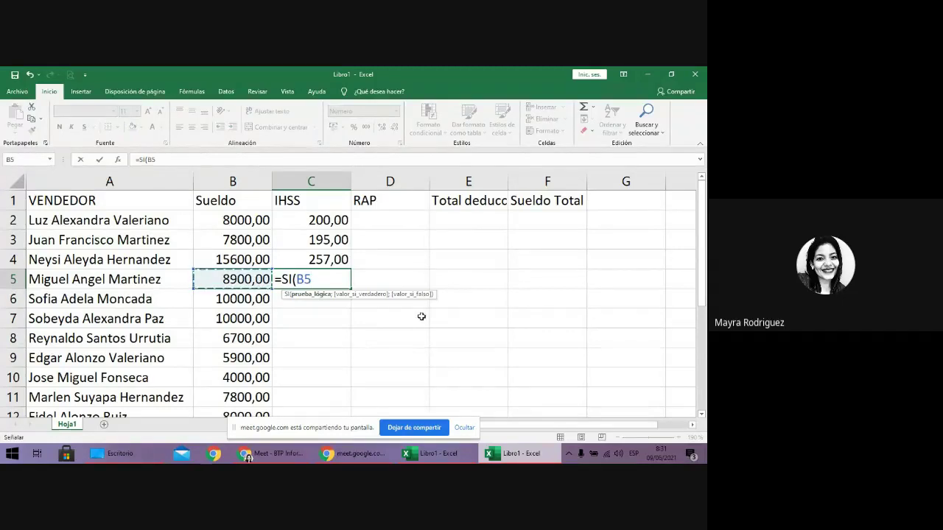
{"action": "type", "text": "<10"}
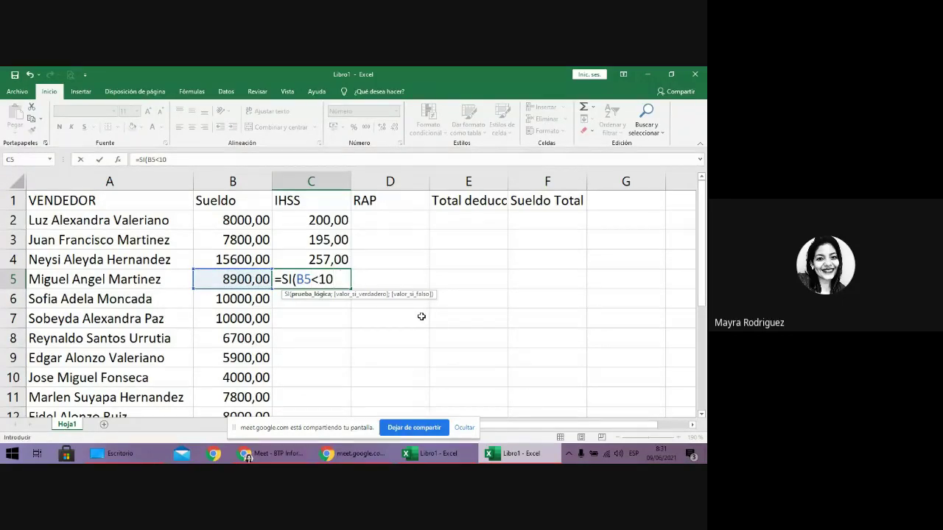
{"action": "type", "text": "282;"}
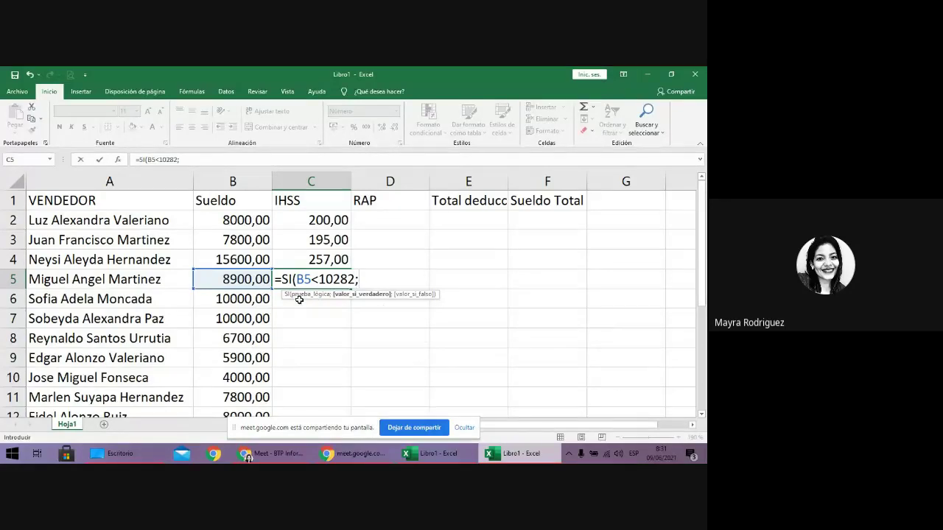
{"action": "left_click", "coordinate": [253, 281]}
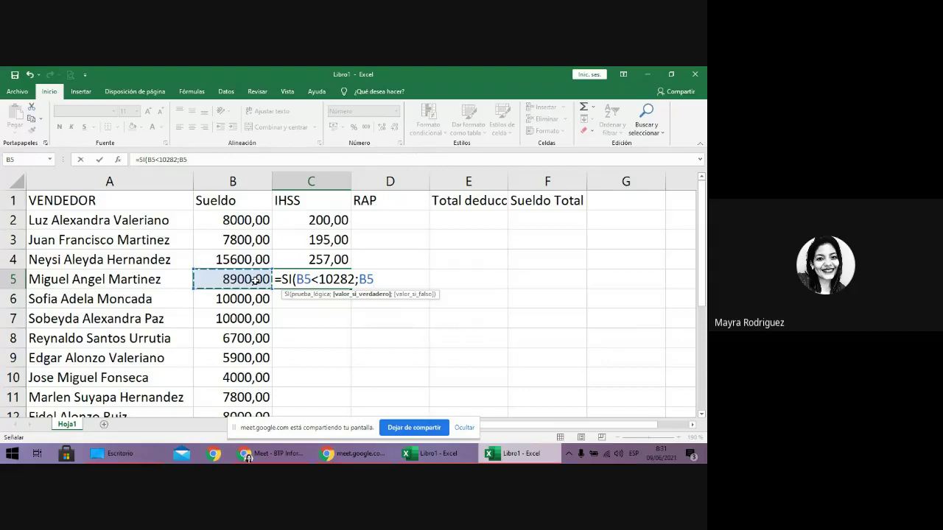
{"action": "type", "text": "*0,025;"}
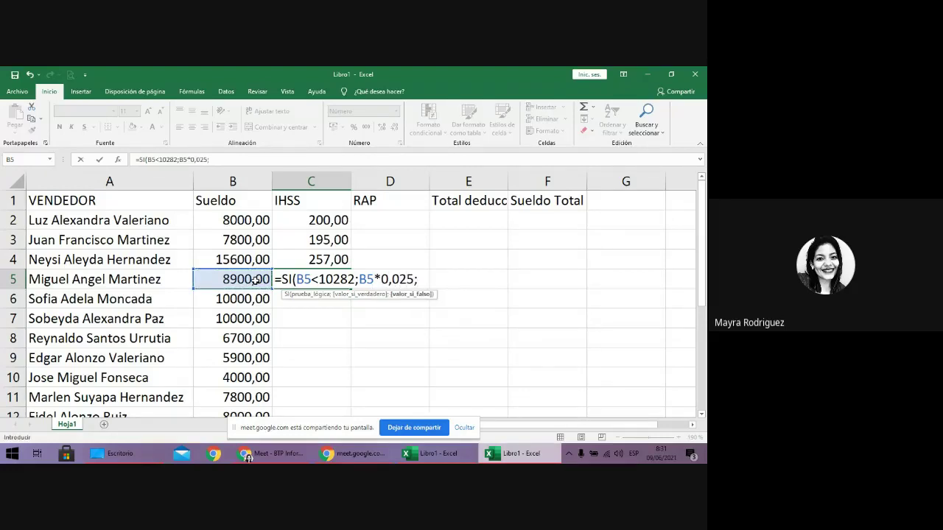
{"action": "type", "text": "257)"}
{"action": "key", "text": "Return"}
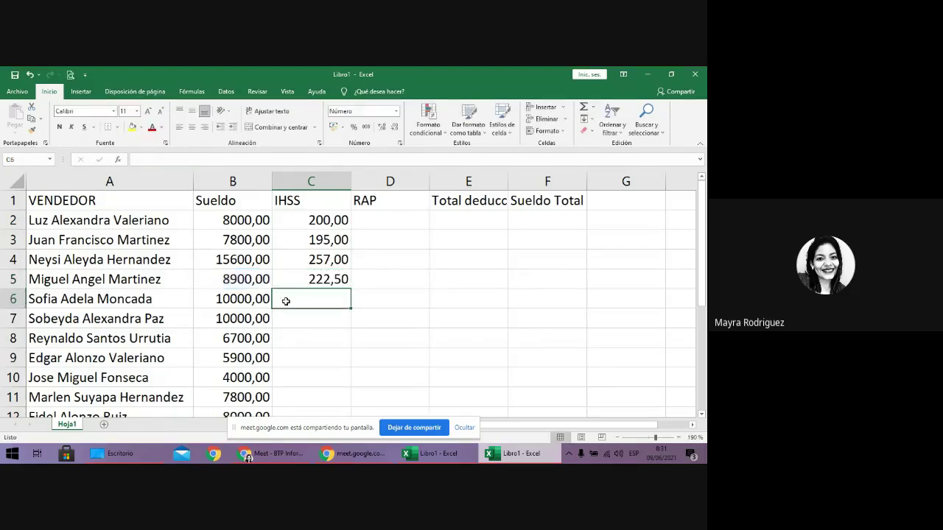
Examine the condition, true value and false value of the C5 IHSS formula, and select the empty IHSS cell C6
{"action": "left_click", "coordinate": [322, 284]}
{"action": "double_click", "coordinate": [336, 284]}
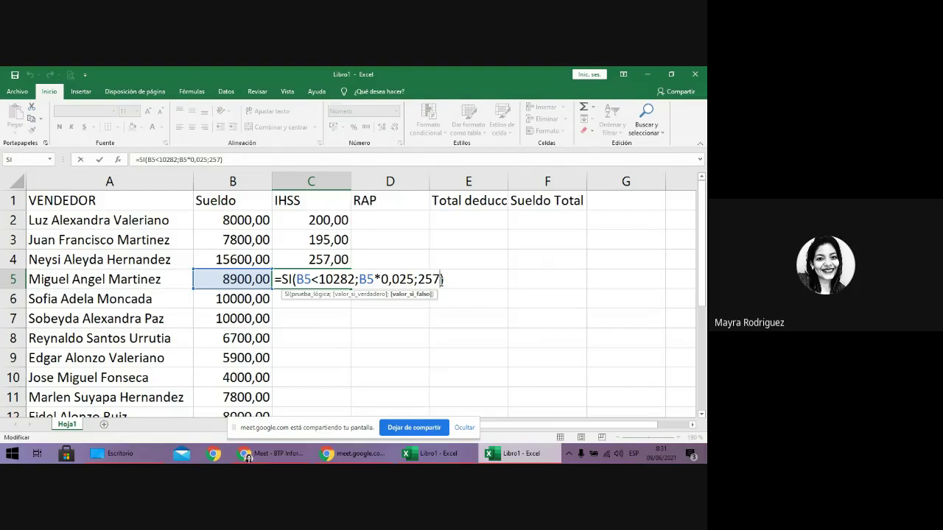
{"action": "left_click_drag", "start_coordinate": [355, 279], "coordinate": [297, 279]}
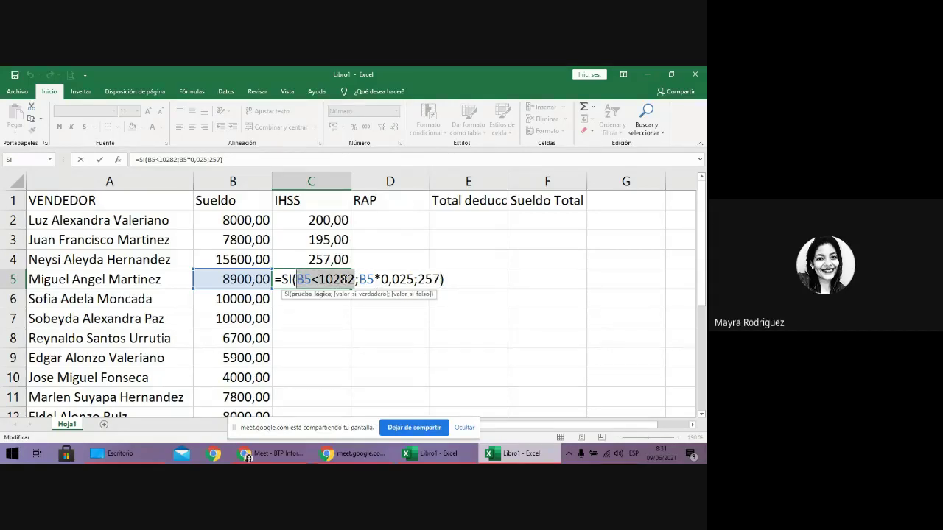
{"action": "left_click_drag", "start_coordinate": [358, 279], "coordinate": [441, 279]}
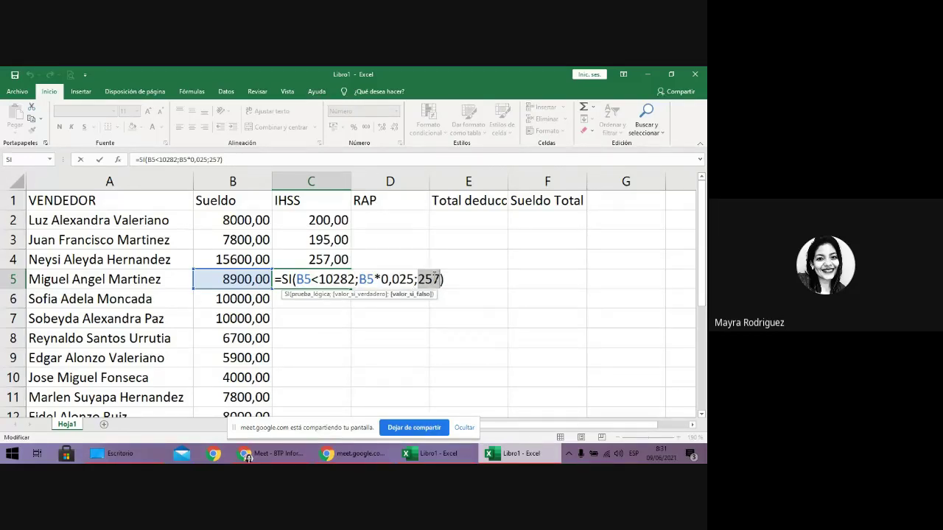
{"action": "key", "text": "Return"}
{"action": "left_click", "coordinate": [348, 278]}
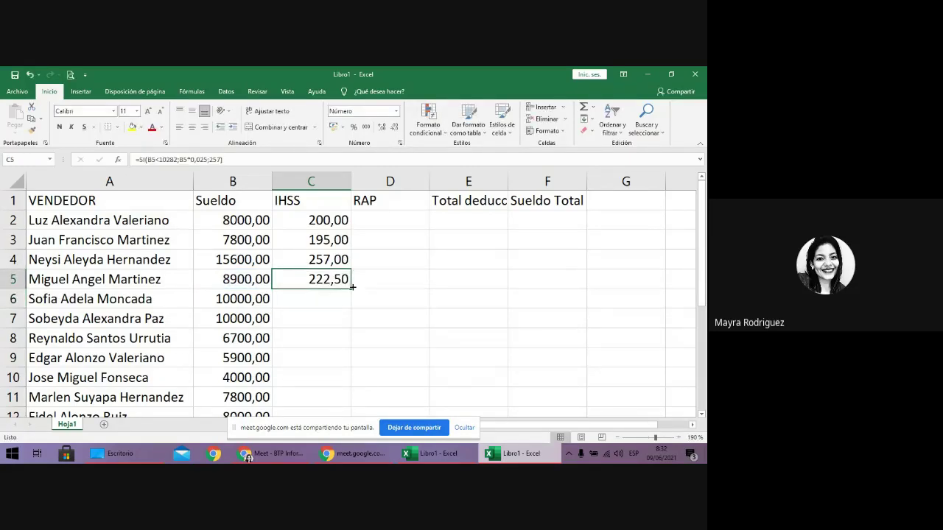
{"action": "scroll", "coordinate": [349, 286], "scroll_direction": "down", "scroll_amount": 1}
{"action": "left_click", "coordinate": [336, 243]}
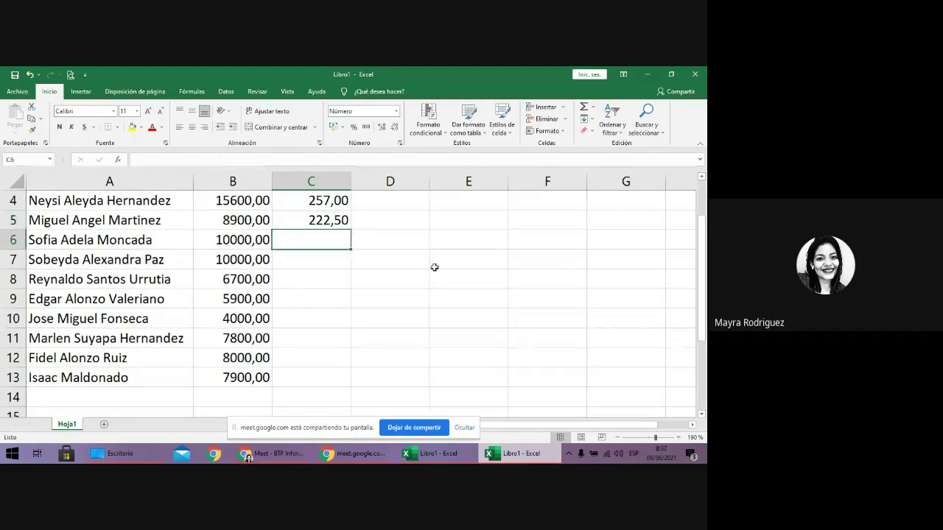
Enter the formula =SI(B6<10282;B6*0,025;257) in cell C6 to calculate the IHSS deduction
{"action": "type", "text": "="}
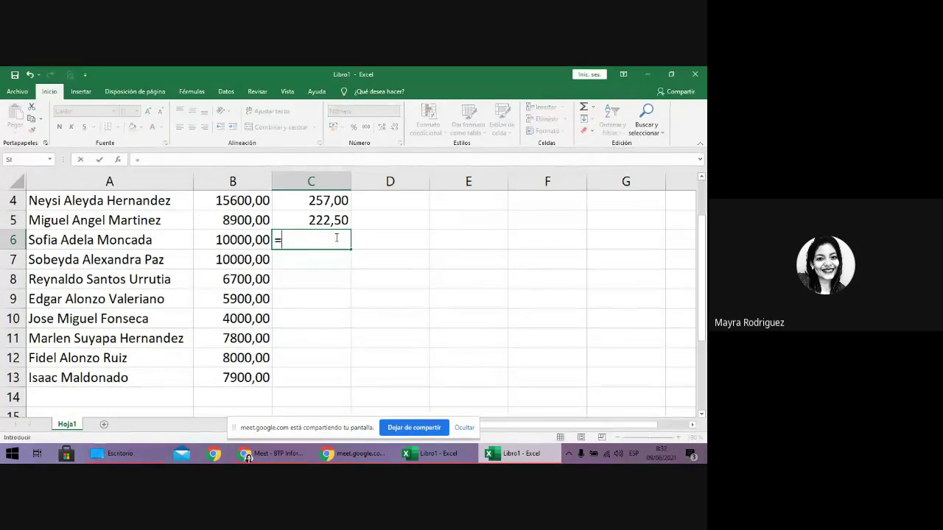
{"action": "type", "text": "si"}
{"action": "key", "text": "Tab"}
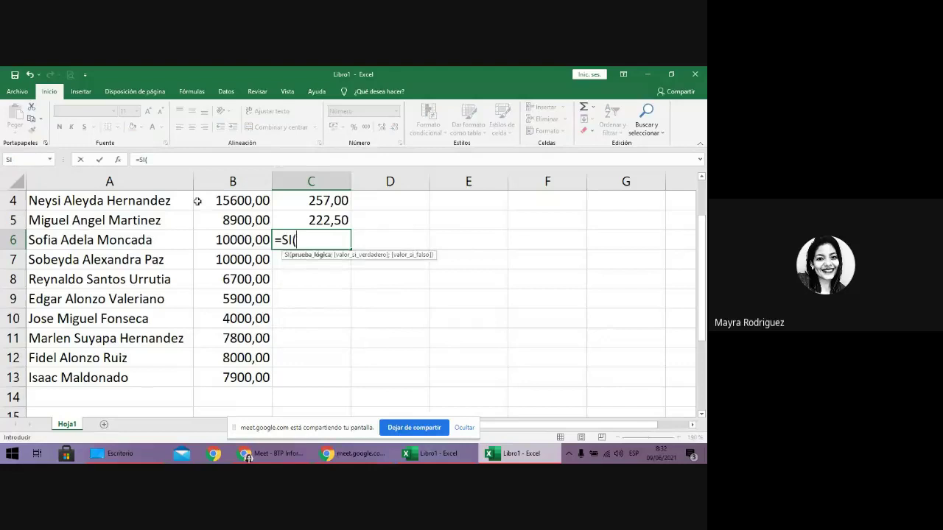
{"action": "left_click", "coordinate": [240, 242]}
{"action": "type", "text": "<"}
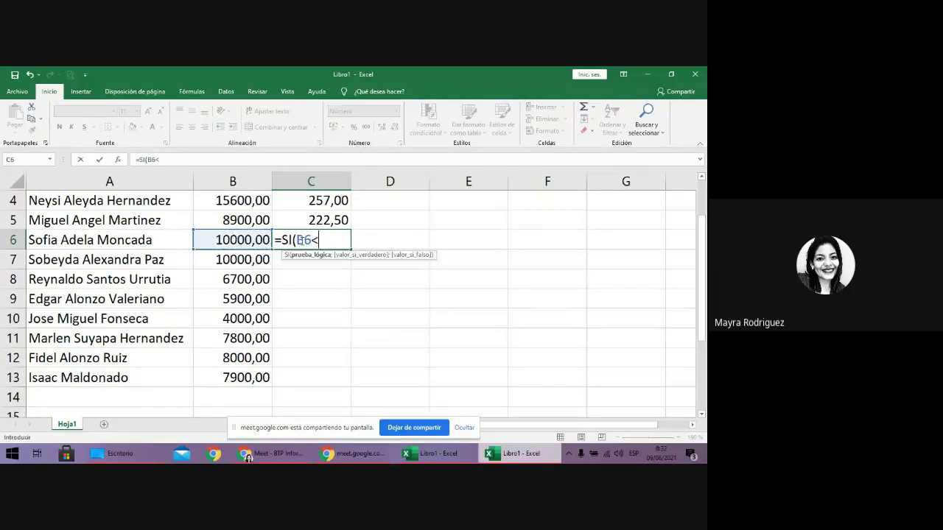
{"action": "type", "text": "10282;"}
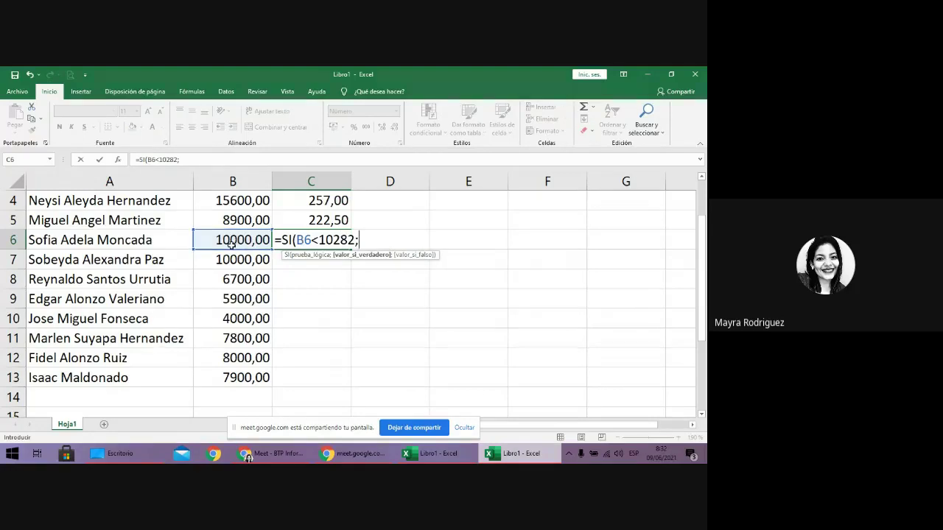
{"action": "left_click", "coordinate": [231, 245]}
{"action": "type", "text": "*0"}
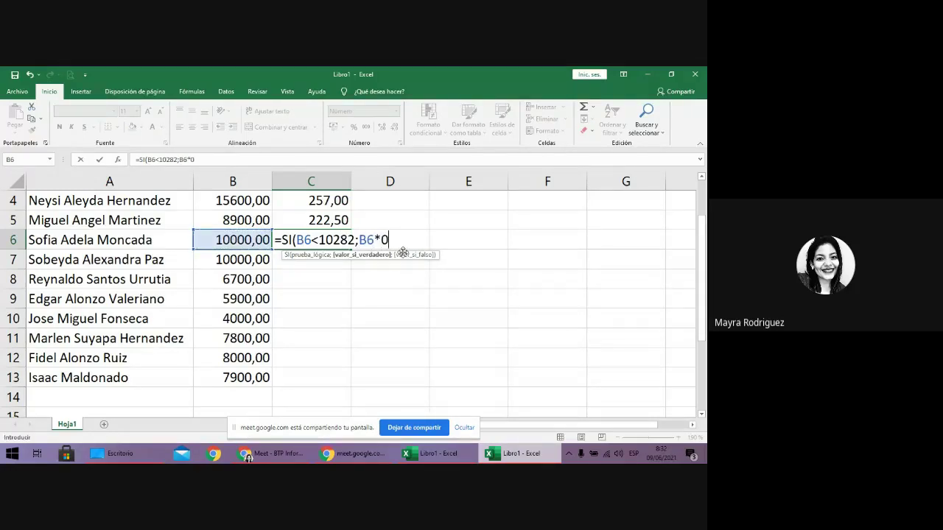
{"action": "type", "text": ",025;257)"}
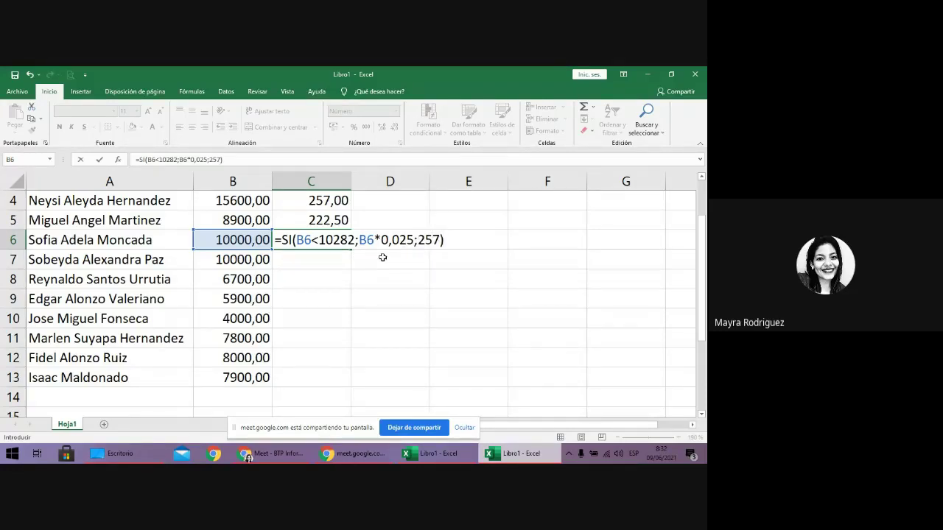
{"action": "left_click", "coordinate": [400, 243]}
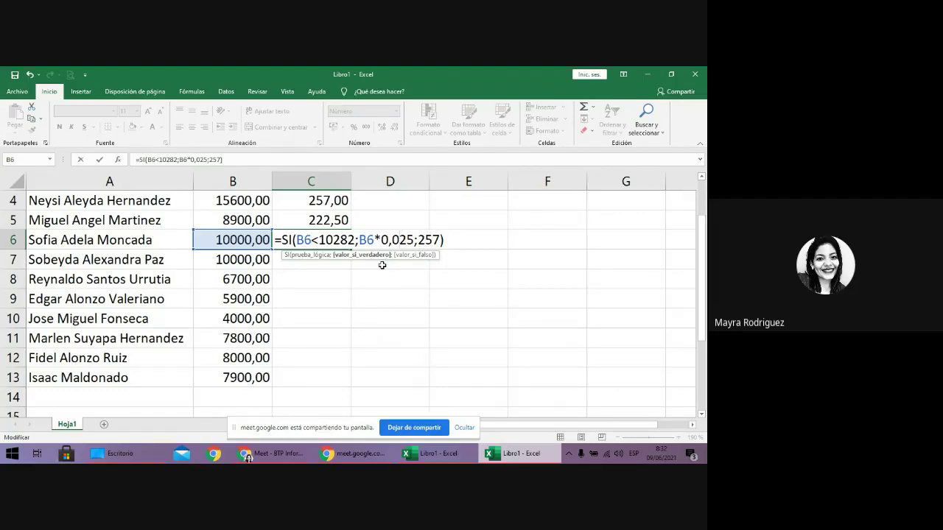
{"action": "key", "text": "ctrl+Return"}
{"action": "left_click", "coordinate": [338, 278]}
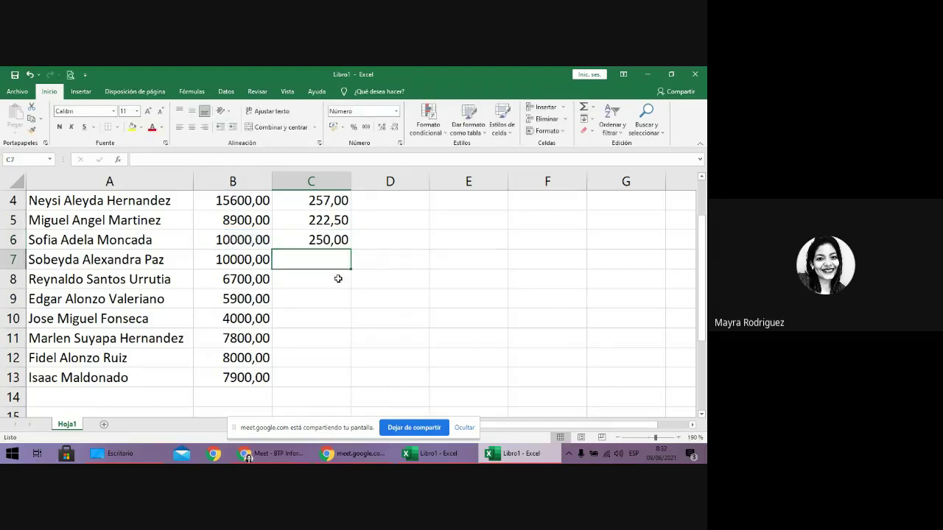
Change the salary in cell B6 to 13000 to test the IHSS formula in that row
{"action": "double_click", "coordinate": [230, 243]}
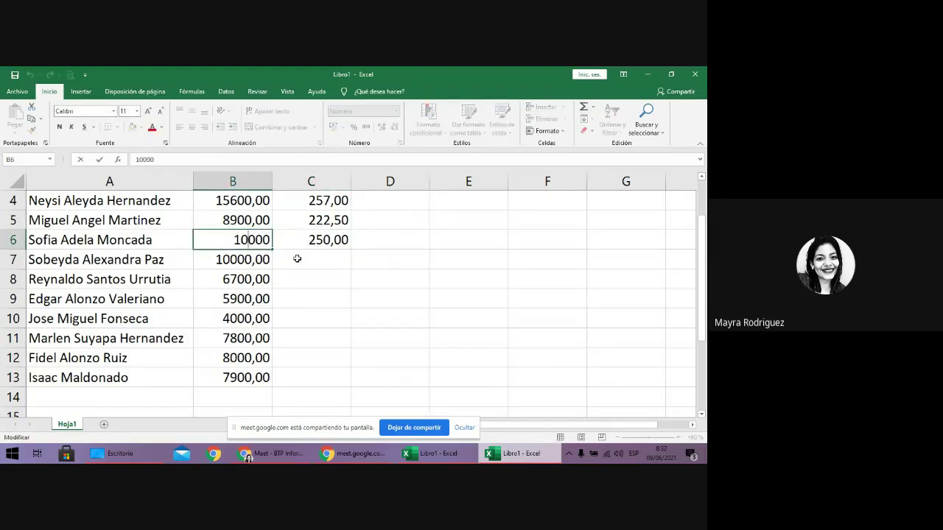
{"action": "key", "text": "BackSpace"}
{"action": "type", "text": "2"}
{"action": "key", "text": "BackSpace"}
{"action": "type", "text": "3"}
{"action": "key", "text": "Return"}
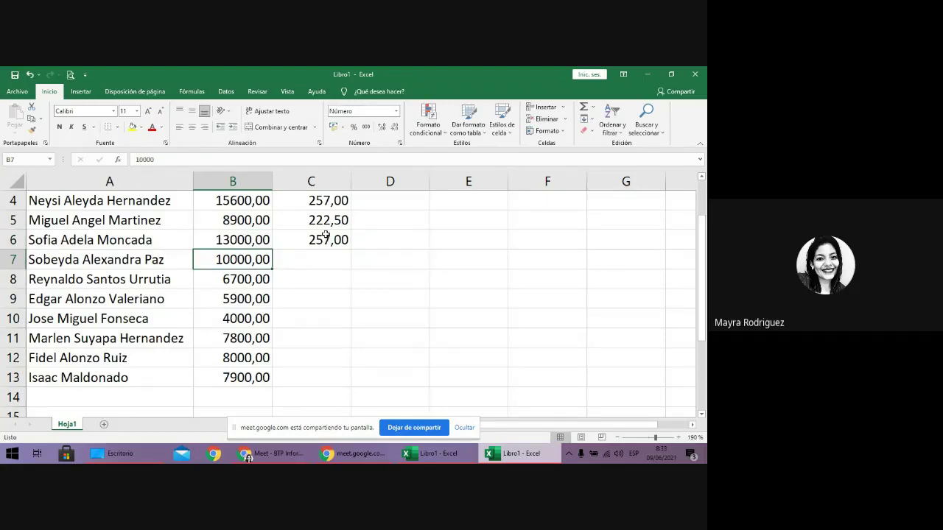
{"action": "scroll", "coordinate": [324, 234], "scroll_direction": "up", "scroll_amount": 1}
{"action": "left_click", "coordinate": [315, 317]}
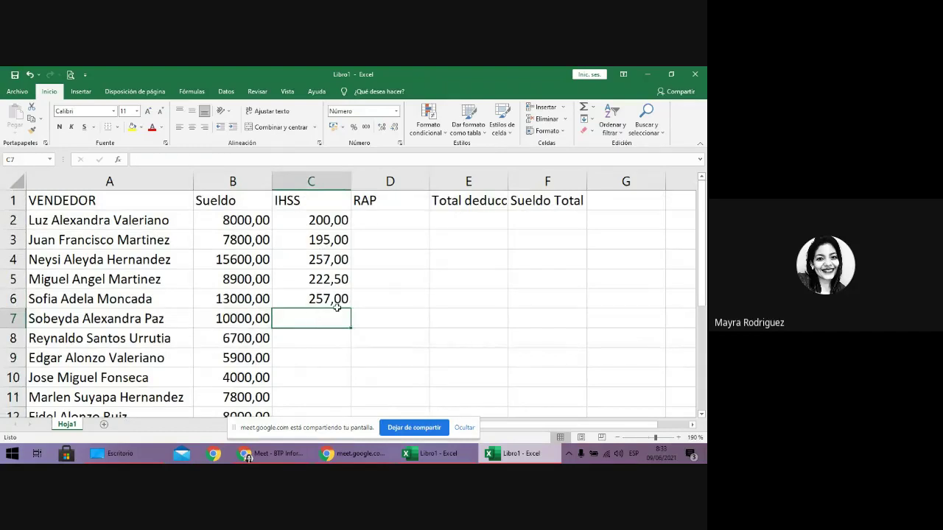
{"action": "scroll", "coordinate": [336, 307], "scroll_direction": "down", "scroll_amount": 1}
{"action": "double_click", "coordinate": [239, 261]}
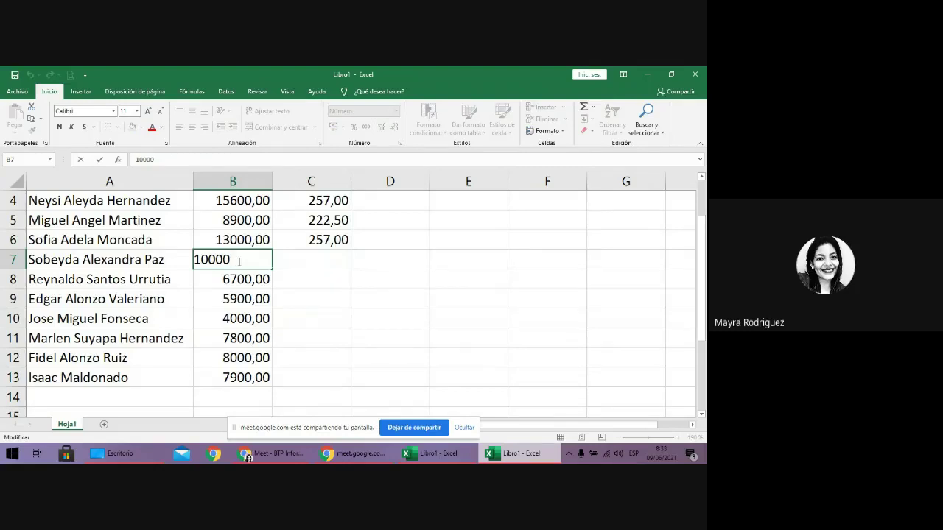
{"action": "key", "text": "Escape"}
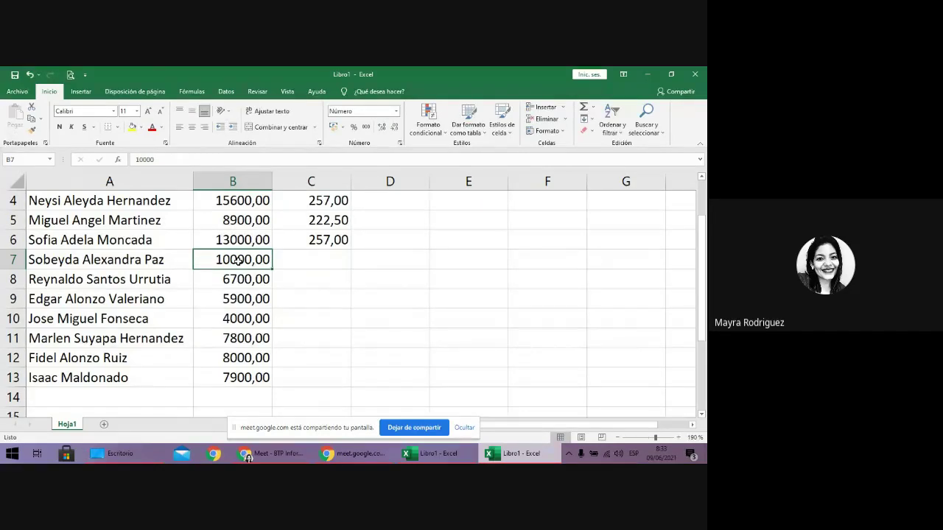
{"action": "left_click", "coordinate": [317, 258]}
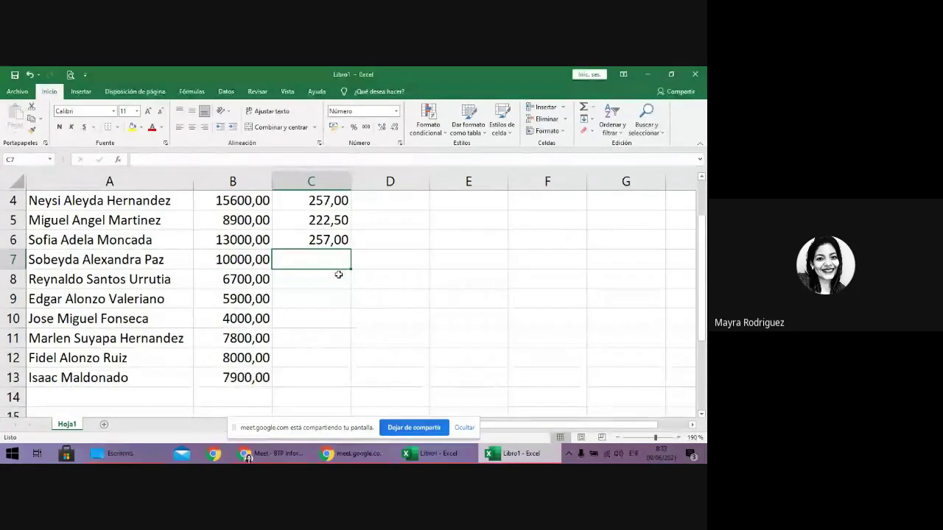
Copy the IHSS formula from C6 and paste only the formula into C7:C13
{"action": "left_click", "coordinate": [345, 244]}
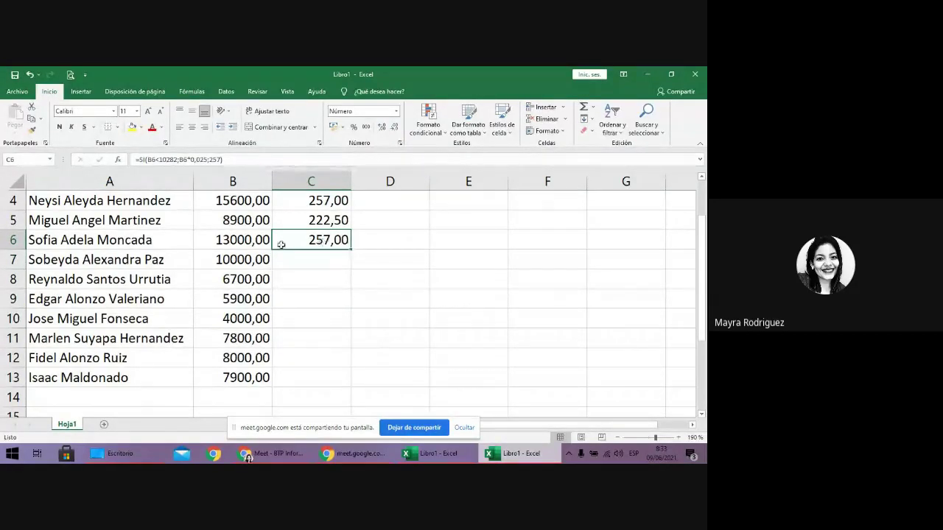
{"action": "left_click", "coordinate": [32, 120]}
{"action": "key", "text": "Down"}
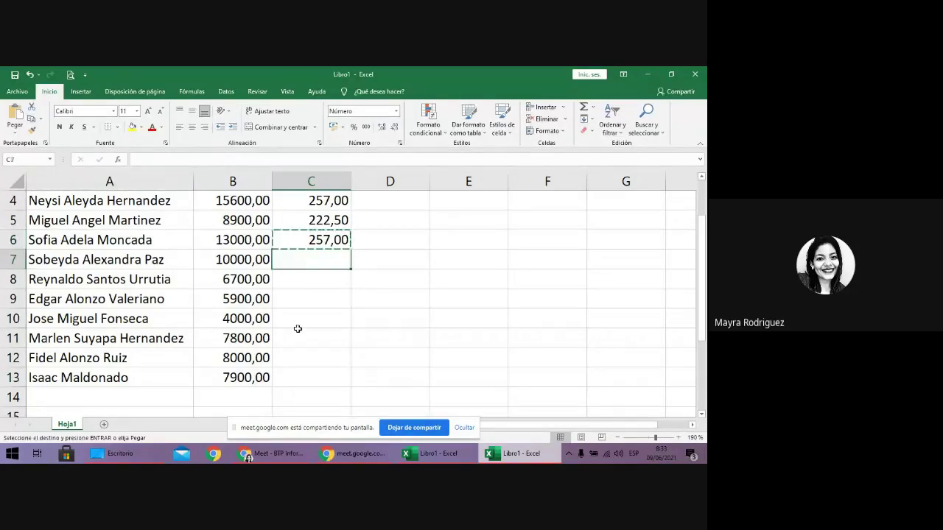
{"action": "left_click_drag", "start_coordinate": [311, 259], "coordinate": [299, 381]}
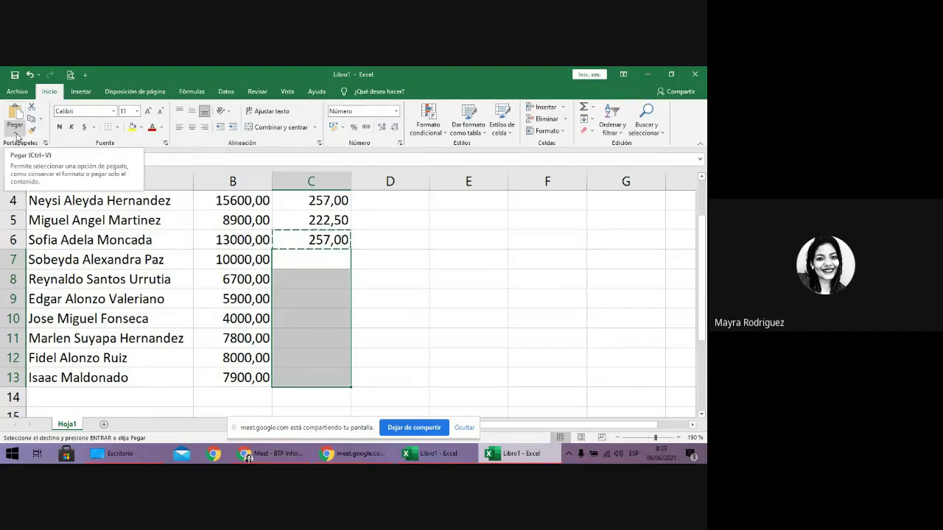
{"action": "left_click", "coordinate": [15, 133]}
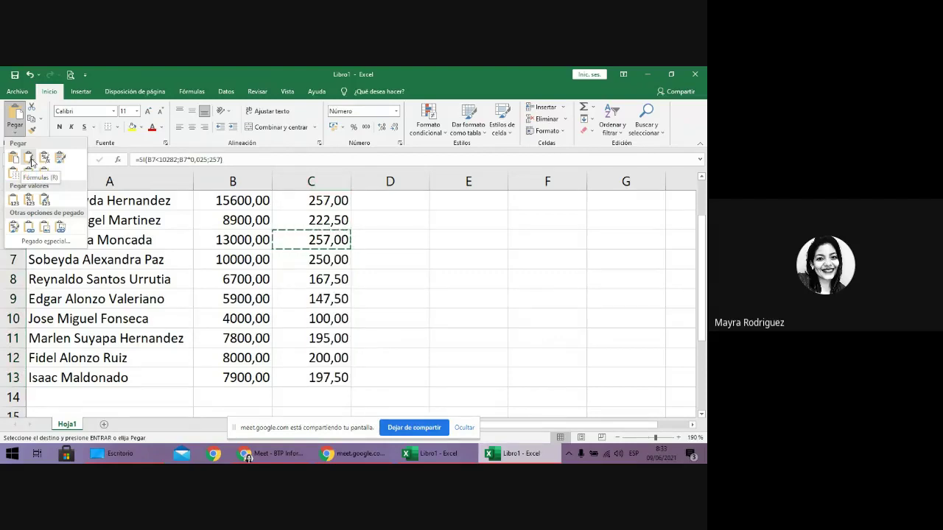
{"action": "left_click", "coordinate": [31, 161]}
{"action": "left_click", "coordinate": [417, 315]}
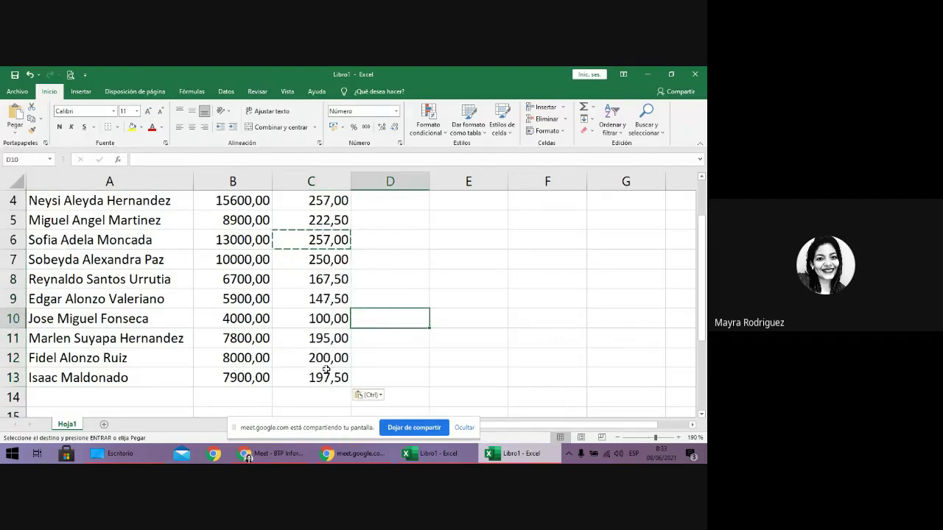
Change the salary in cell B12 to 18000 and check the IHSS formula in C12
{"action": "left_click", "coordinate": [228, 357]}
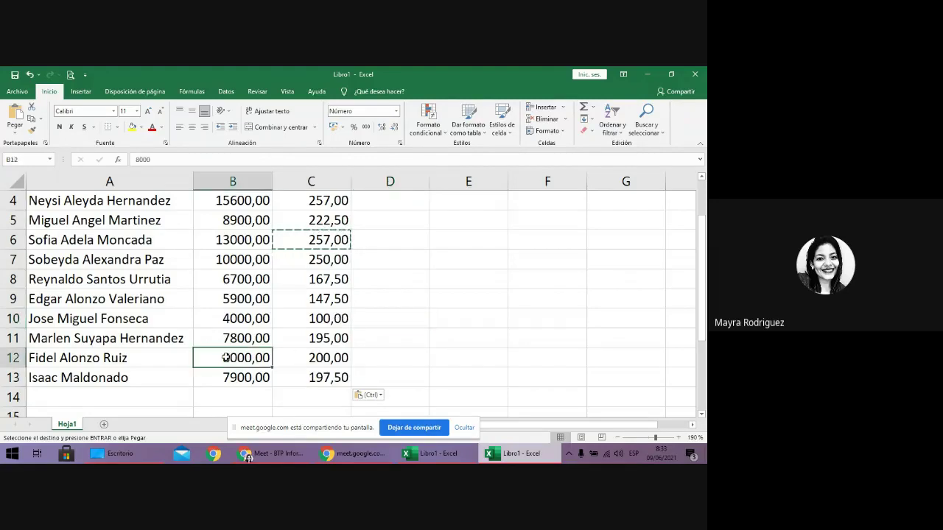
{"action": "double_click", "coordinate": [226, 357]}
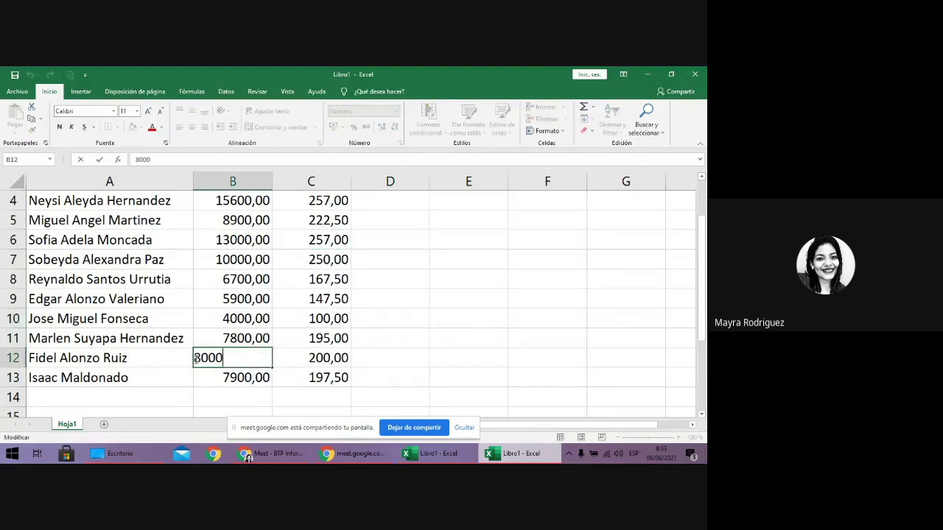
{"action": "left_click", "coordinate": [195, 358]}
{"action": "type", "text": "1"}
{"action": "key", "text": "Return"}
{"action": "left_click", "coordinate": [348, 362]}
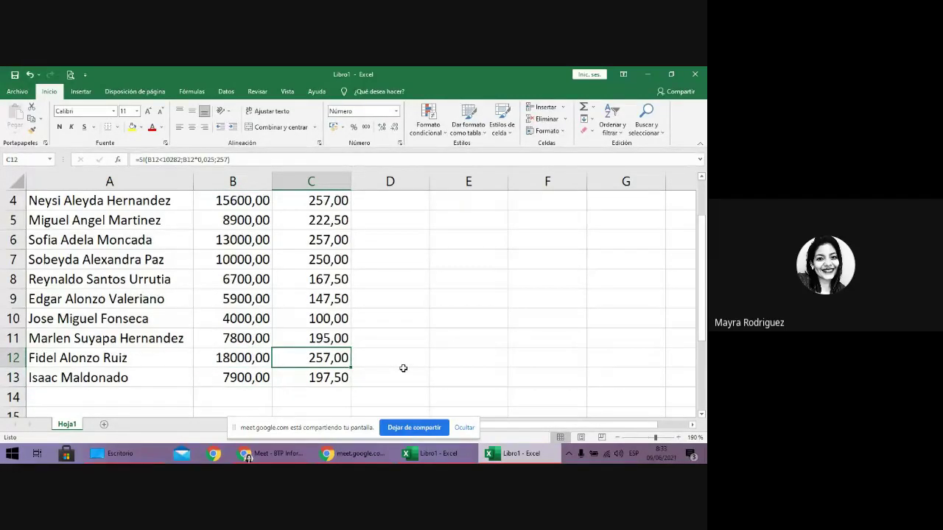
Select cell D2 under the RAP heading and hide the screen-sharing notice
{"action": "scroll", "coordinate": [402, 368], "scroll_direction": "up", "scroll_amount": 1}
{"action": "scroll", "coordinate": [403, 368], "scroll_direction": "down", "scroll_amount": 1, "text": "ctrl"}
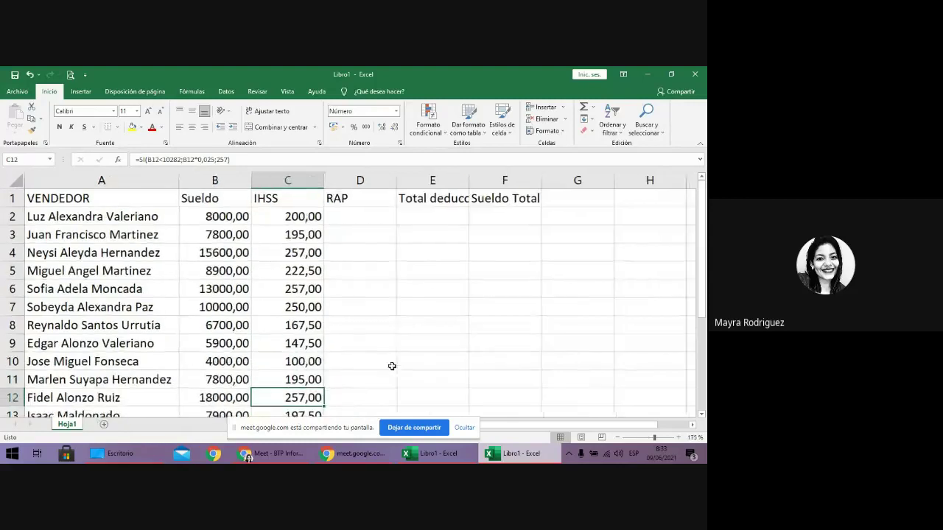
{"action": "left_click", "coordinate": [360, 270]}
{"action": "left_click", "coordinate": [359, 237]}
{"action": "left_click", "coordinate": [361, 221]}
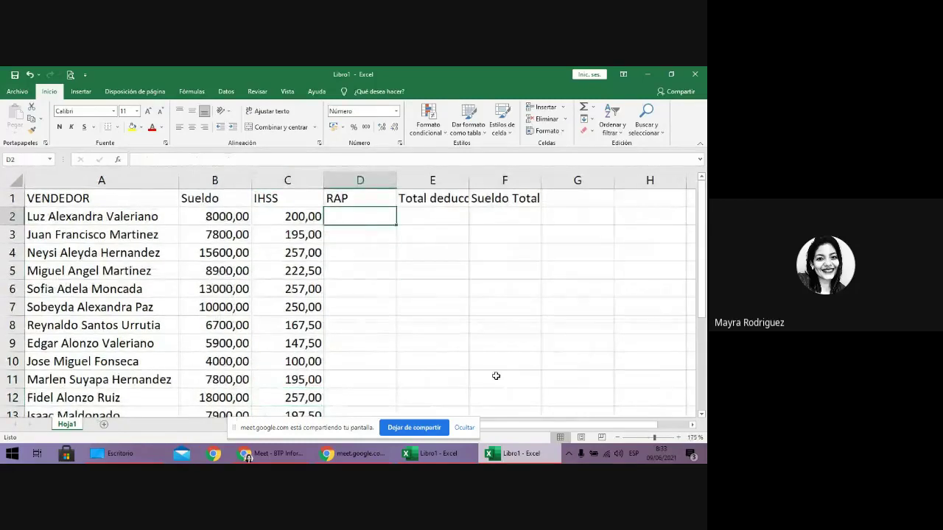
{"action": "left_click", "coordinate": [466, 429]}
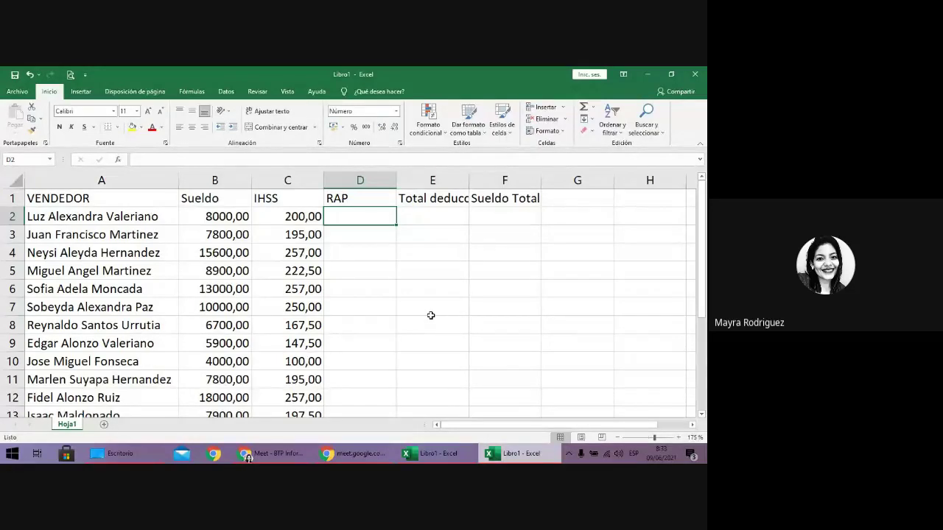
Switch to the other open workbook and examine the RAP rule in cell A2 of the Planilla sheet
{"action": "left_click", "coordinate": [460, 454]}
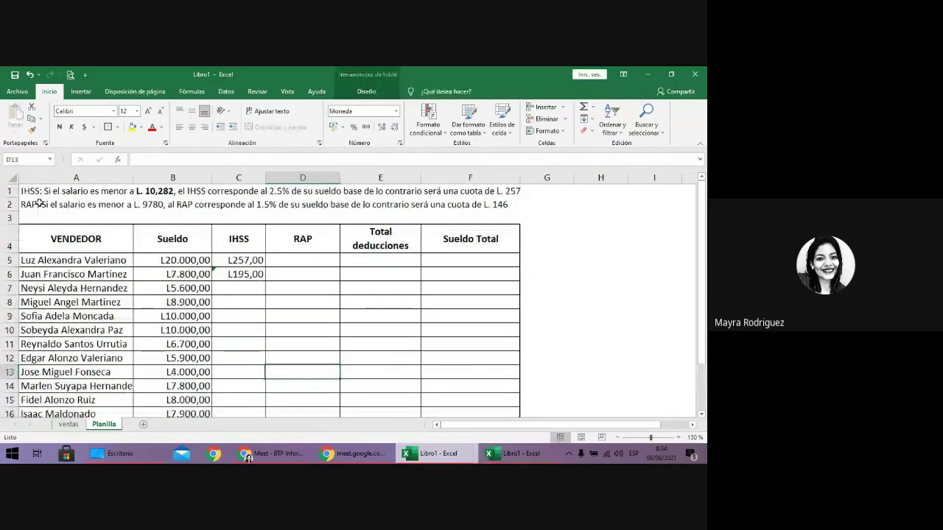
{"action": "left_click", "coordinate": [74, 204]}
{"action": "scroll", "coordinate": [95, 269], "scroll_direction": "down", "scroll_amount": 1}
{"action": "scroll", "coordinate": [154, 263], "scroll_direction": "up", "scroll_amount": 5, "text": "ctrl"}
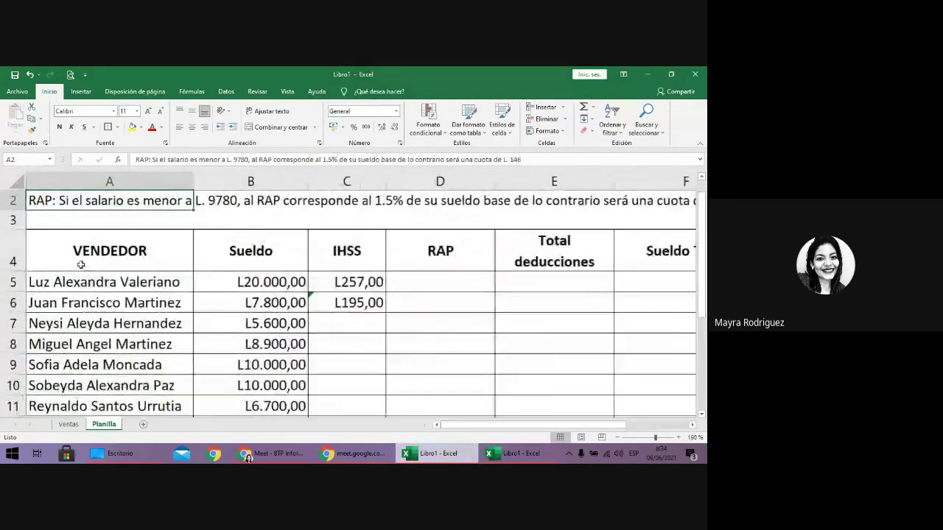
{"action": "scroll", "coordinate": [211, 331], "scroll_direction": "up", "scroll_amount": 1}
Fill the IHSS formula from C5 down the table's IHSS column through row 16
{"action": "left_click", "coordinate": [337, 302]}
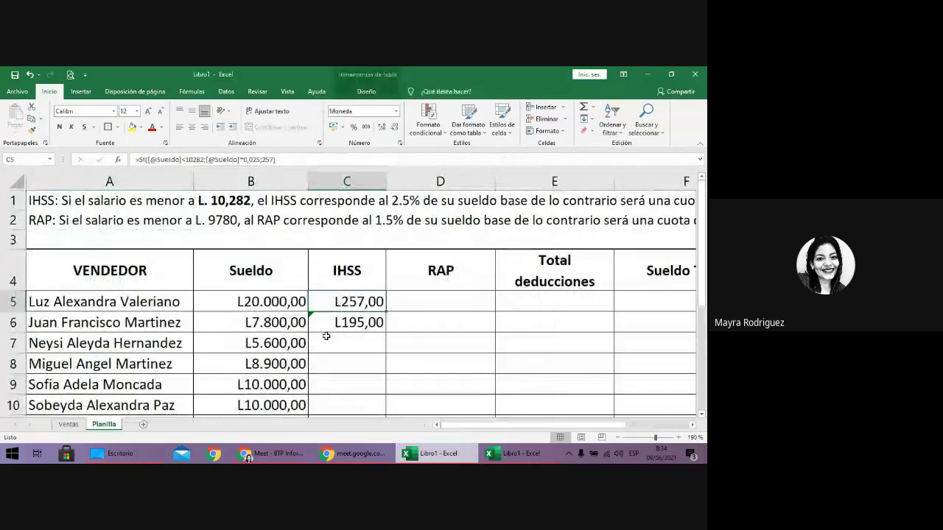
{"action": "left_click_drag", "start_coordinate": [337, 302], "coordinate": [382, 346]}
{"action": "scroll", "coordinate": [381, 343], "scroll_direction": "down", "scroll_amount": 1}
{"action": "scroll", "coordinate": [380, 343], "scroll_direction": "down", "scroll_amount": 1}
{"action": "left_click_drag", "start_coordinate": [386, 211], "coordinate": [392, 376]}
{"action": "scroll", "coordinate": [211, 238], "scroll_direction": "up", "scroll_amount": 2}
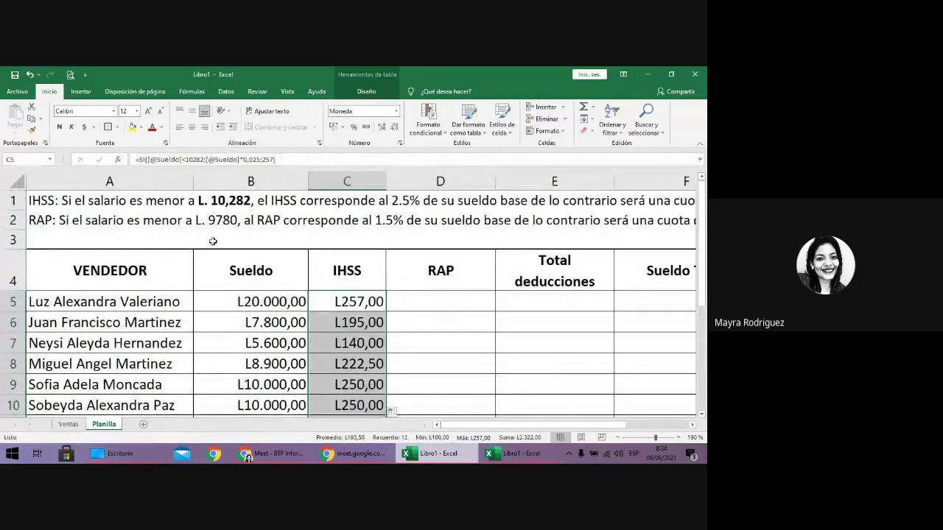
Make the amount "L. 9780" bold within the RAP rule text in cell A2
{"action": "left_click", "coordinate": [50, 219]}
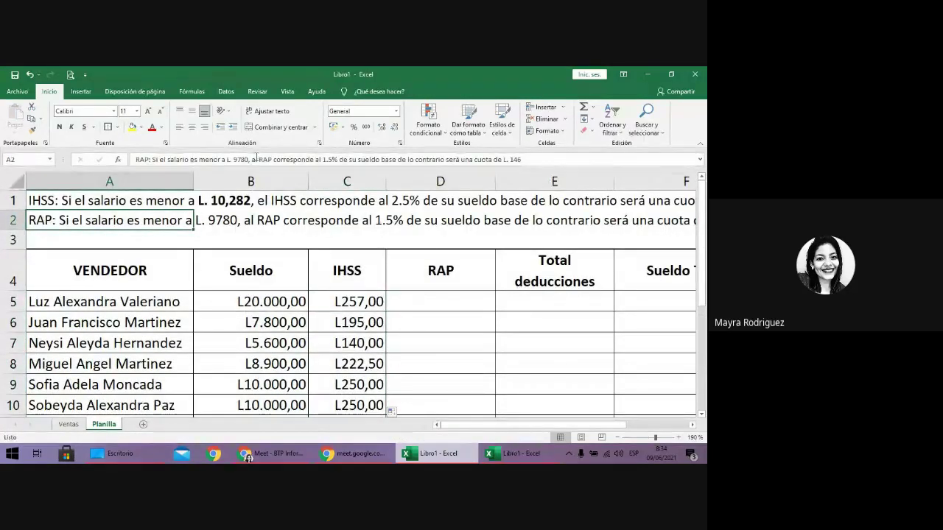
{"action": "left_click", "coordinate": [250, 159]}
{"action": "left_click_drag", "start_coordinate": [249, 159], "coordinate": [226, 159]}
{"action": "left_click", "coordinate": [59, 128]}
{"action": "left_click", "coordinate": [400, 323]}
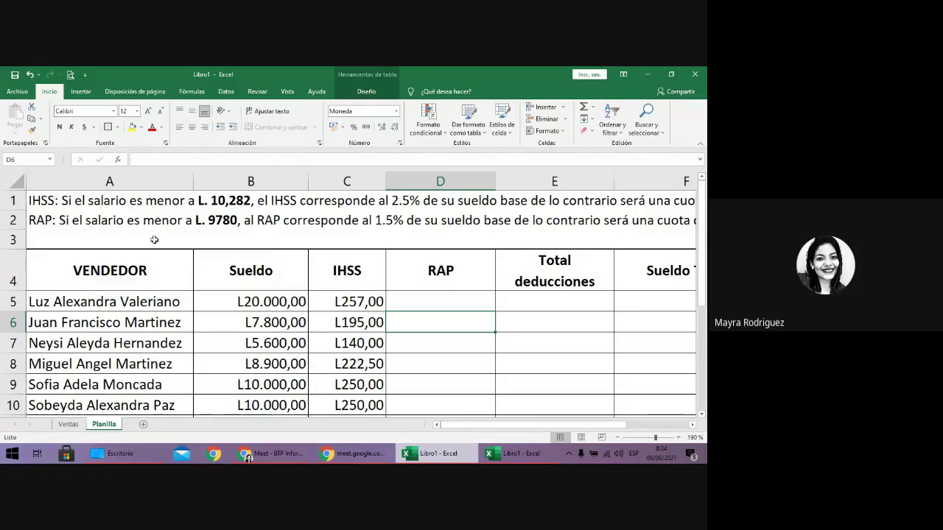
Switch to the workbook with the Hoja1 sheet and start an SI formula in D2 with the condition B2<9780
{"action": "left_click", "coordinate": [72, 219]}
{"action": "scroll", "coordinate": [295, 264], "scroll_direction": "down", "scroll_amount": 3}
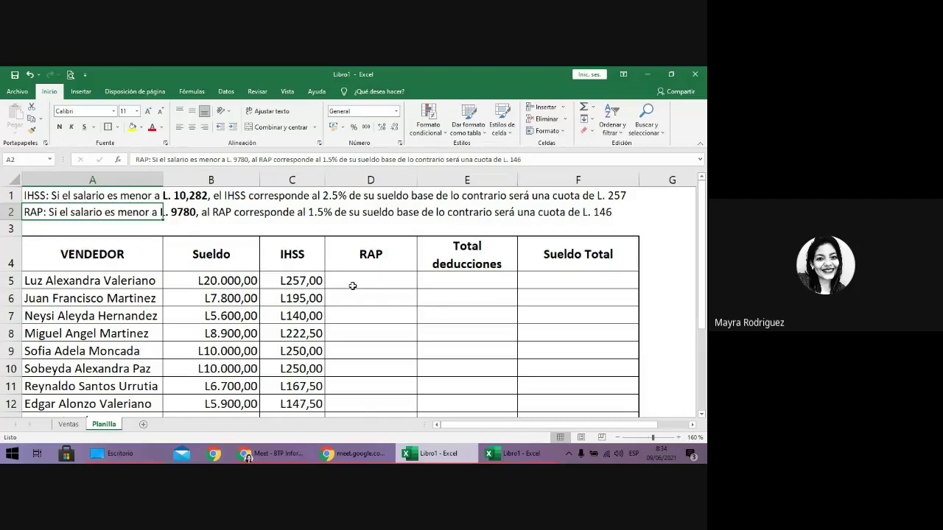
{"action": "key", "text": "alt+Tab"}
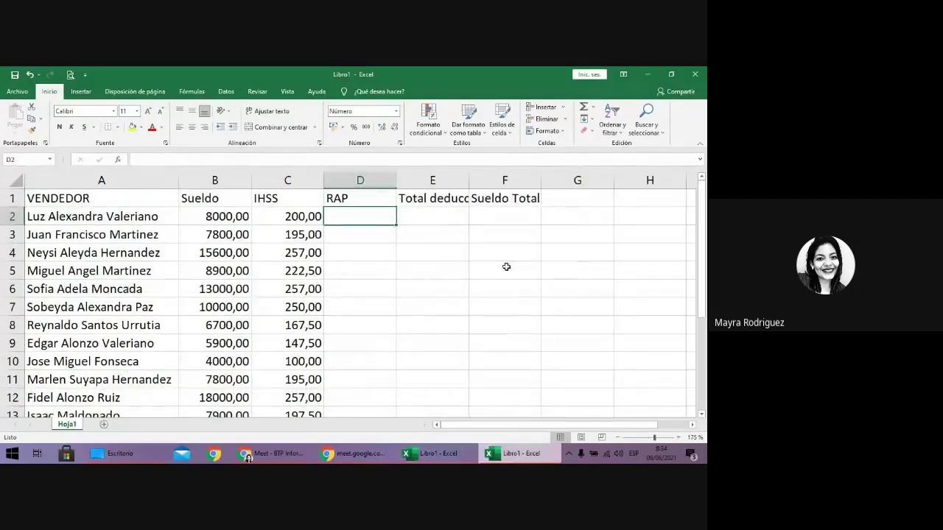
{"action": "type", "text": "="}
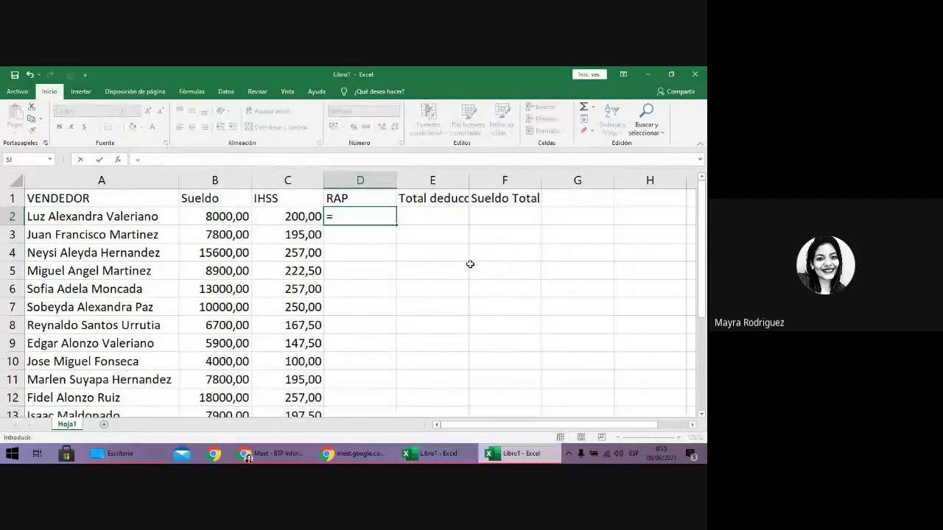
{"action": "type", "text": "SI("}
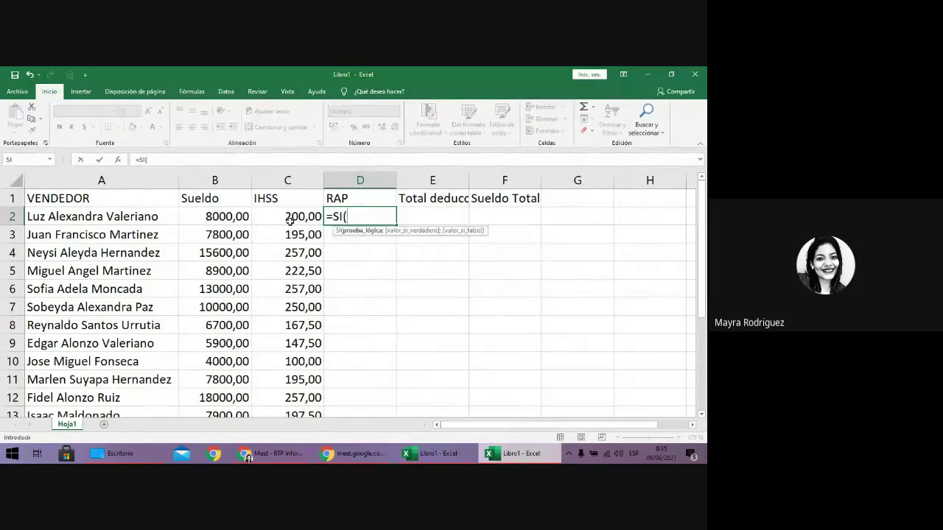
{"action": "left_click", "coordinate": [208, 217]}
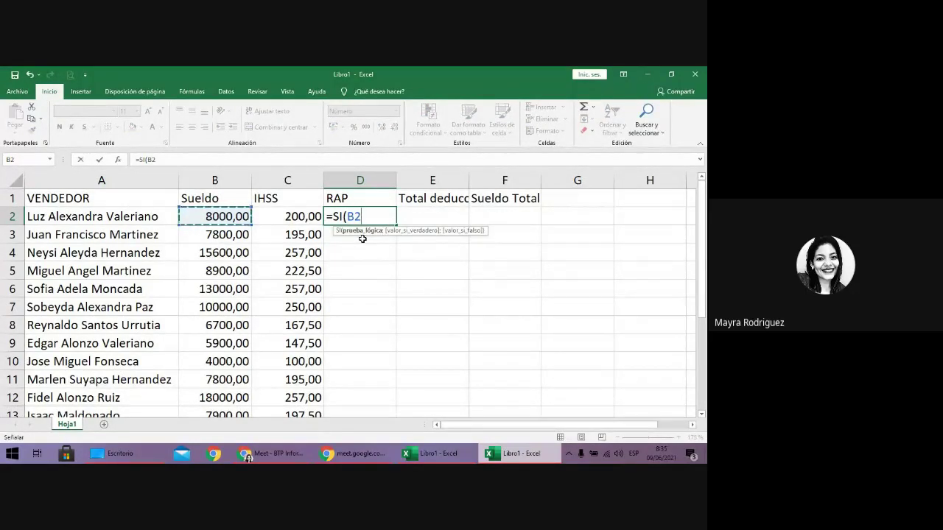
{"action": "type", "text": "<97"}
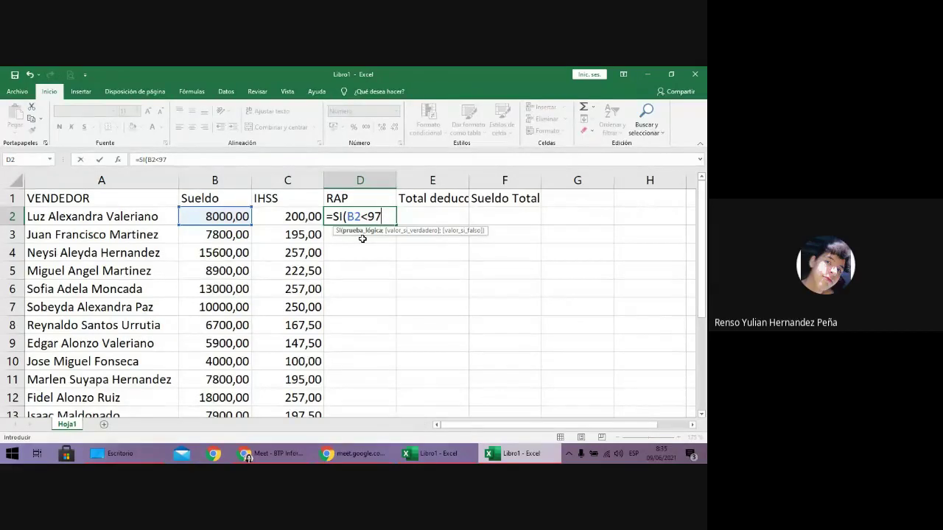
{"action": "type", "text": "80"}
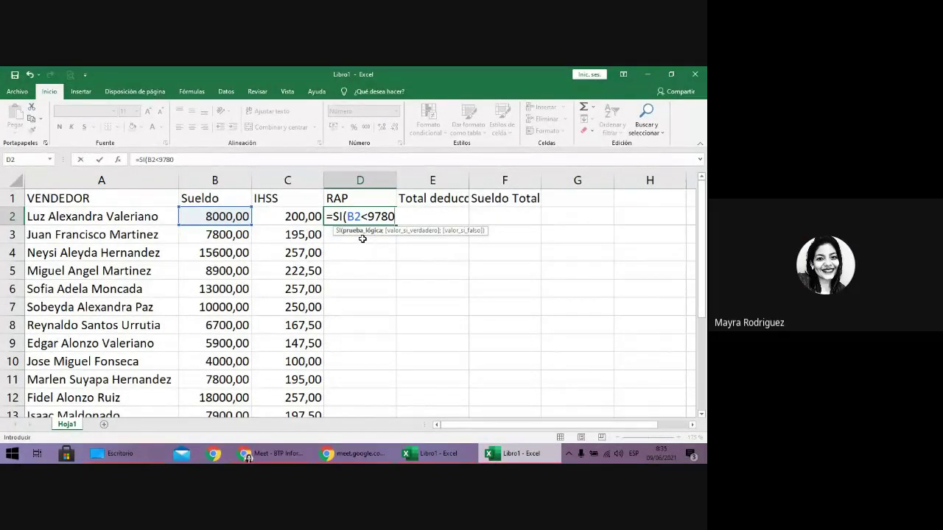
{"action": "type", "text": ";"}
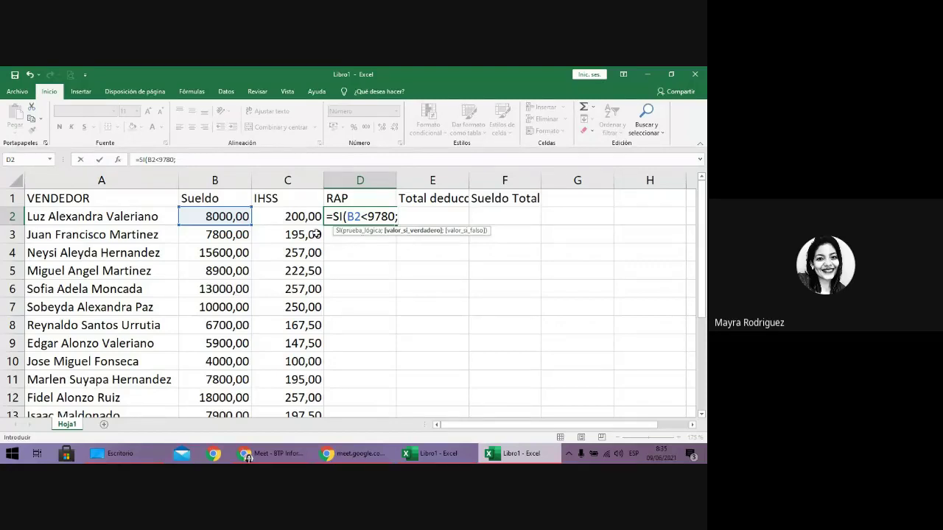
{"action": "left_click", "coordinate": [226, 216]}
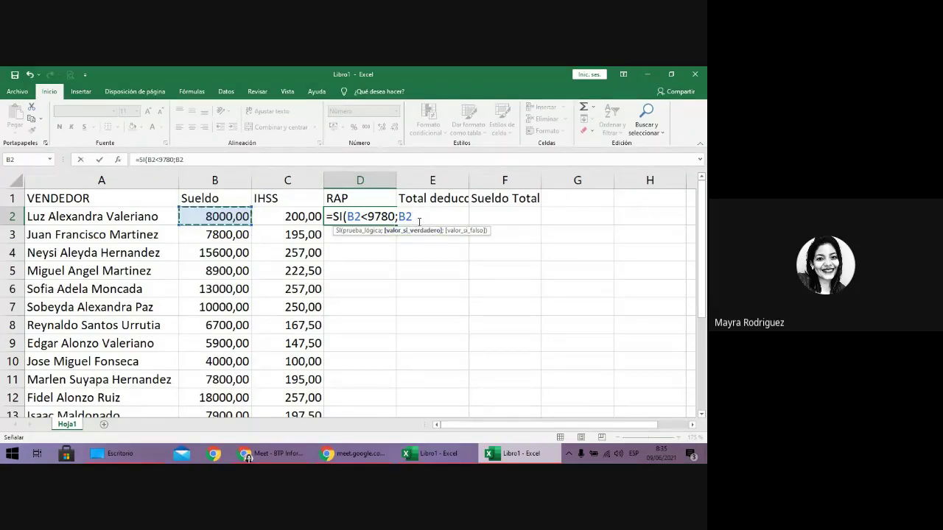
{"action": "key", "text": "BackSpace"}
{"action": "key", "text": "BackSpace"}
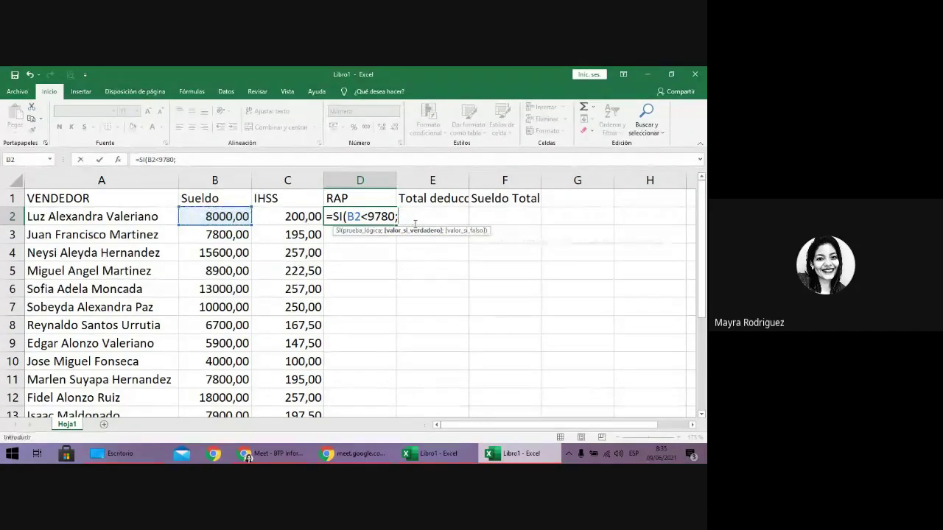
{"action": "type", "text": "8000"}
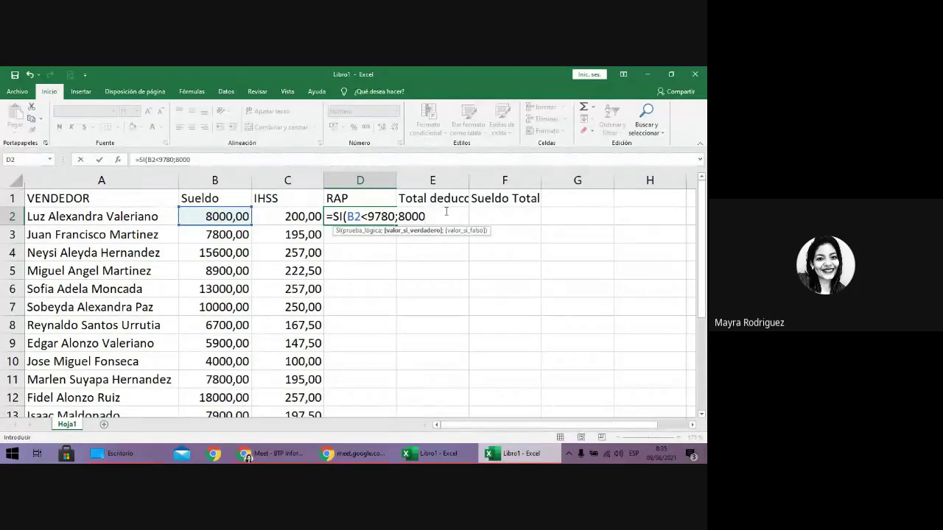
{"action": "key", "text": "BackSpace"}
{"action": "key", "text": "BackSpace"}
{"action": "key", "text": "BackSpace"}
{"action": "key", "text": "BackSpace"}
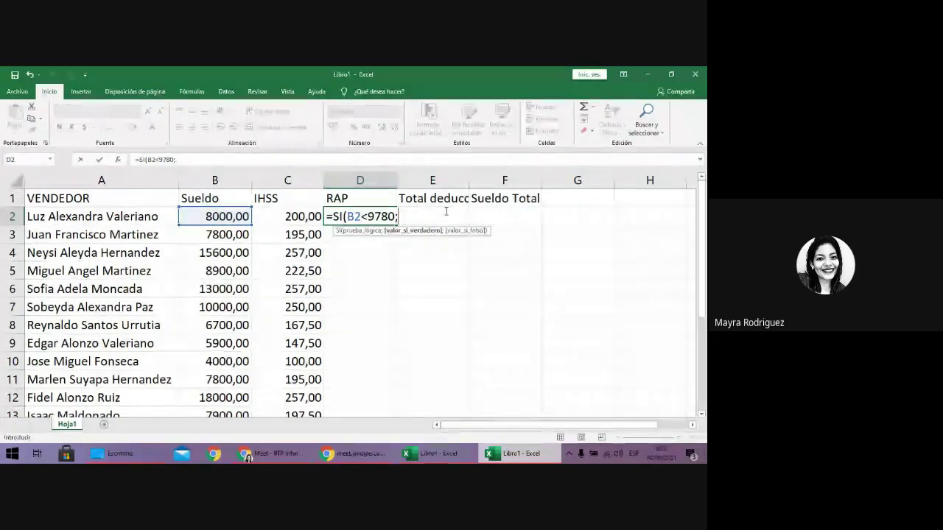
Complete the SI formula in D2 with B2*0,015 as the true value and 146 as the false value
{"action": "left_click", "coordinate": [211, 216]}
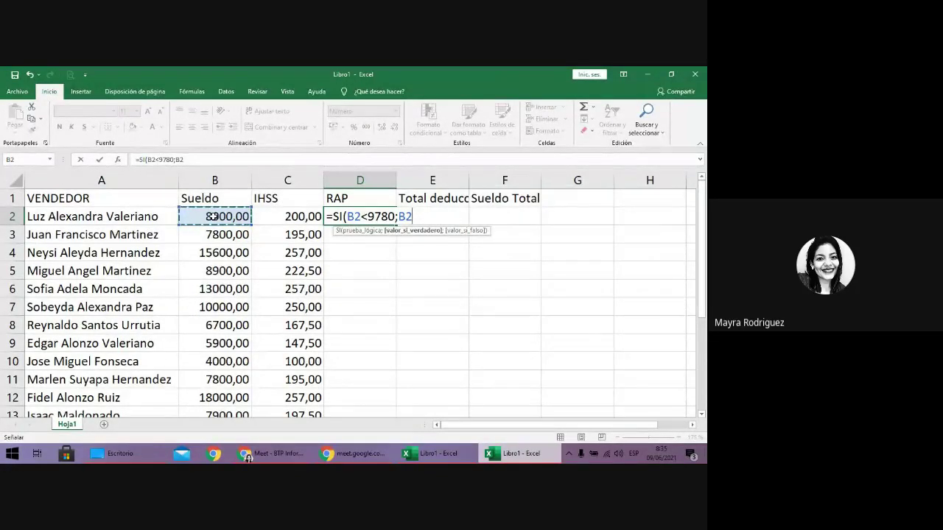
{"action": "type", "text": "*"}
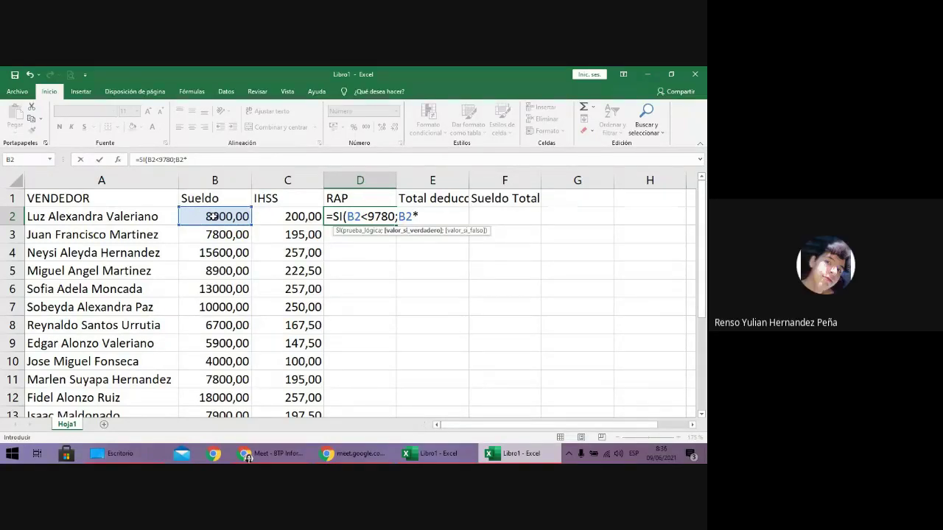
{"action": "type", "text": "0,0"}
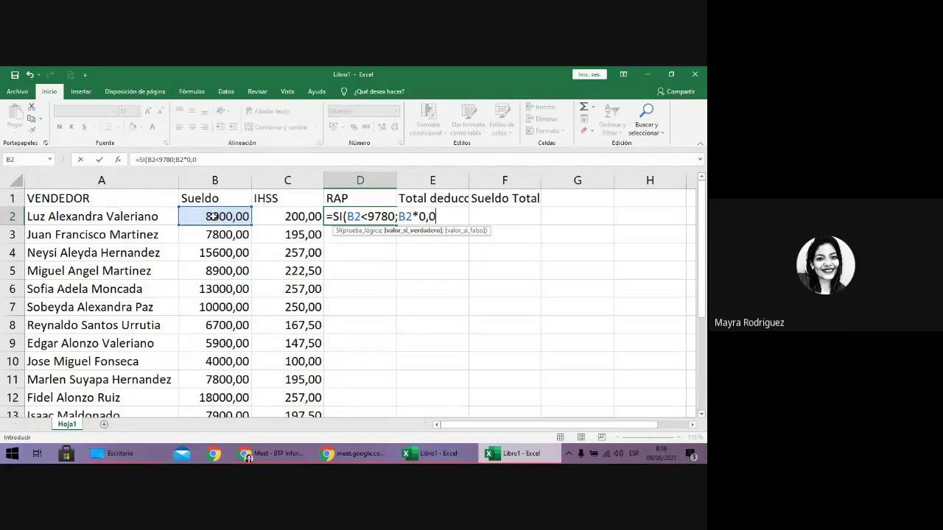
{"action": "type", "text": "15"}
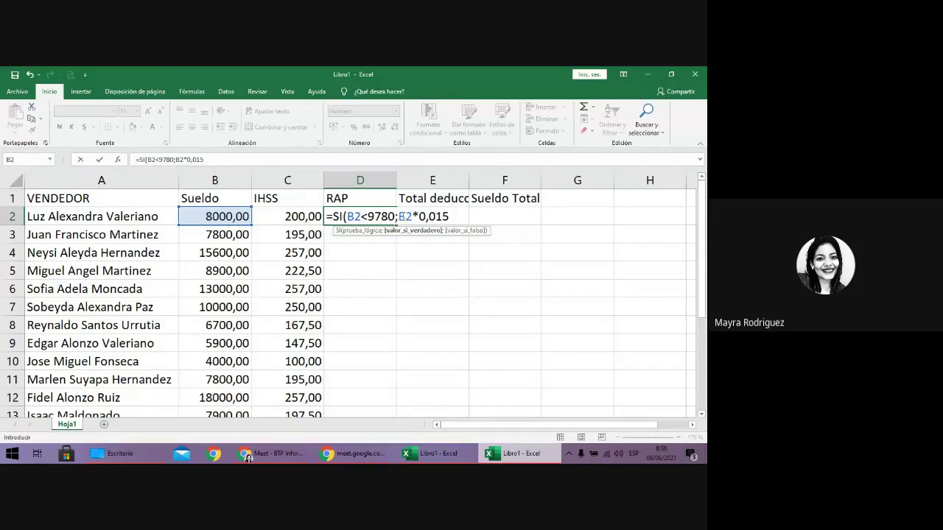
{"action": "mouse_move", "coordinate": [401, 216]}
{"action": "left_mouse_down"}
{"action": "mouse_move", "coordinate": [447, 220]}
{"action": "mouse_move", "coordinate": [397, 216]}
{"action": "left_mouse_up"}
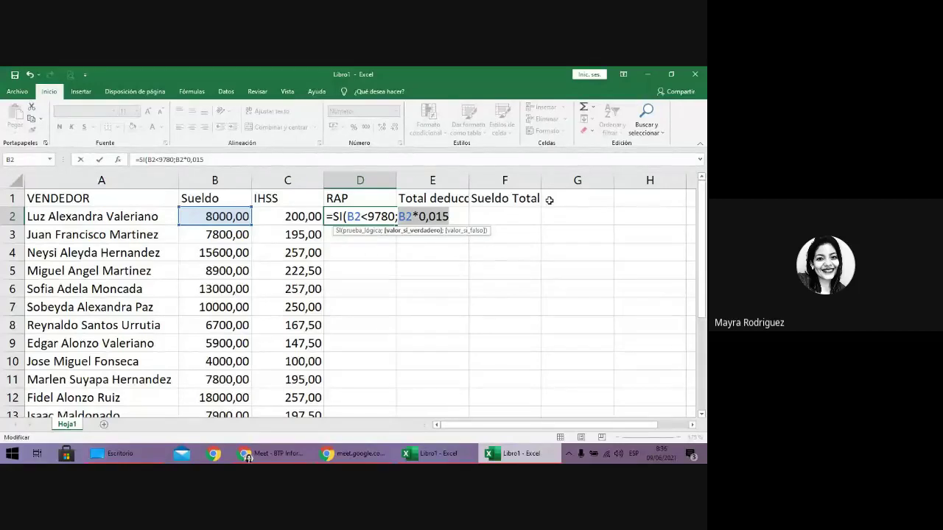
{"action": "key", "text": "Right"}
{"action": "type", "text": ";"}
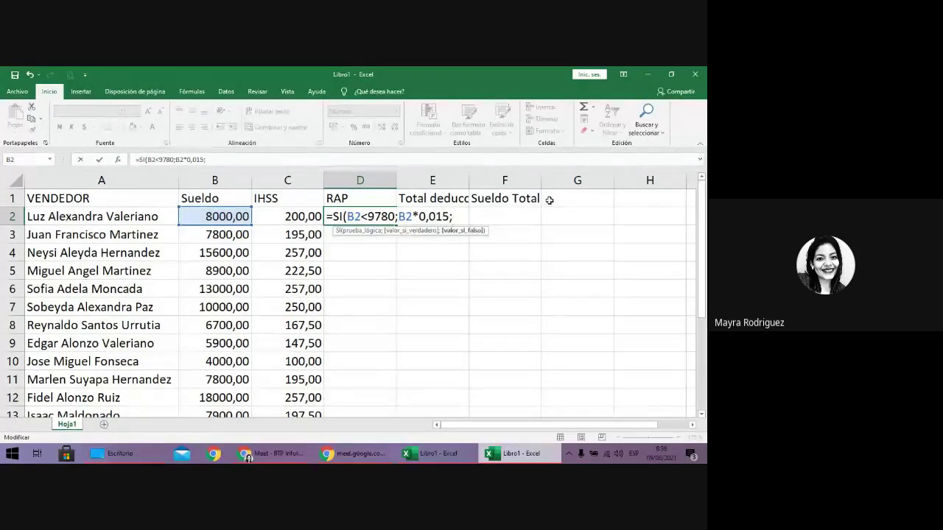
{"action": "type", "text": "146"}
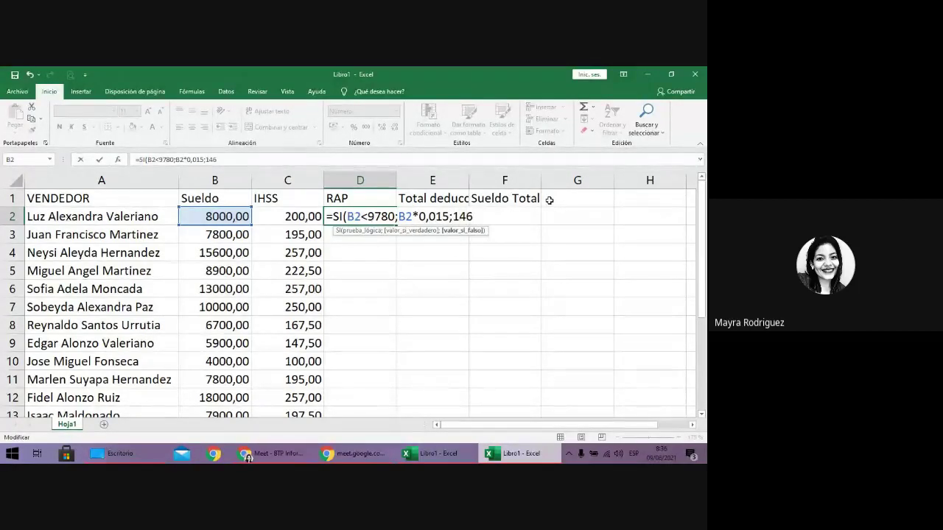
{"action": "type", "text": ")"}
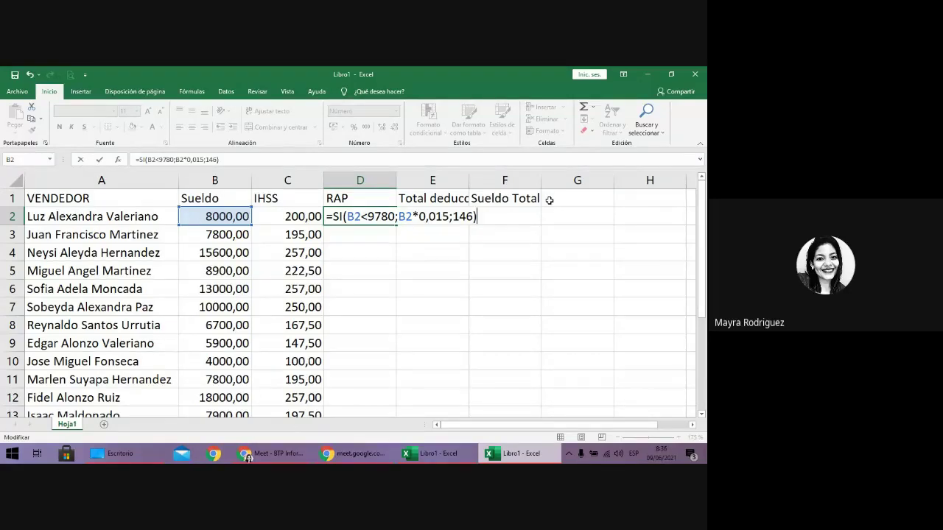
{"action": "key", "text": "Return"}
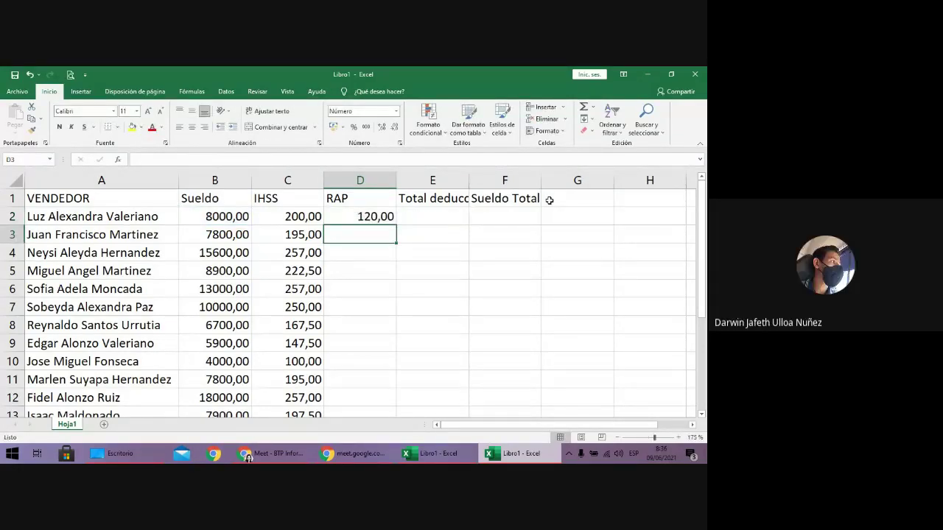
{"action": "key", "text": "Up"}
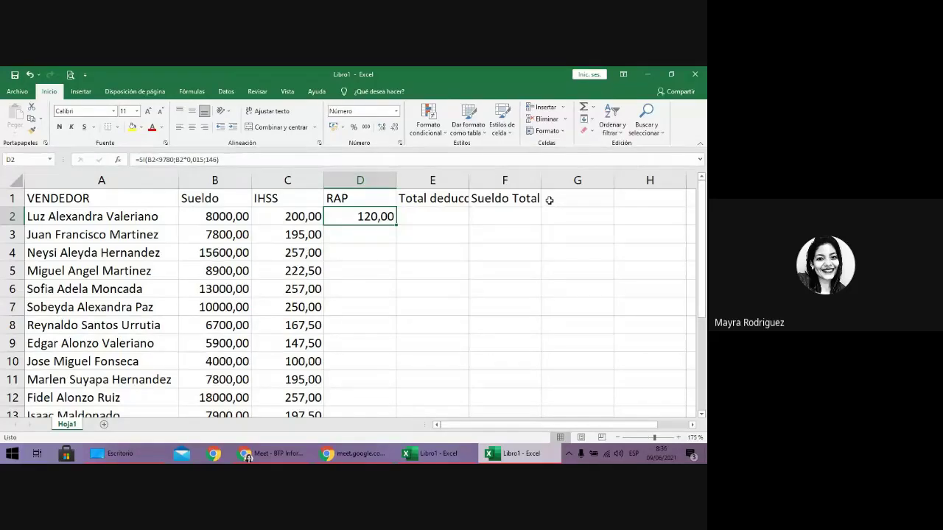
Switch to the workbook with the Planilla sheet and start an SI formula in D5 that references the row's Sueldo
{"action": "left_click", "coordinate": [448, 456]}
{"action": "left_click", "coordinate": [234, 285]}
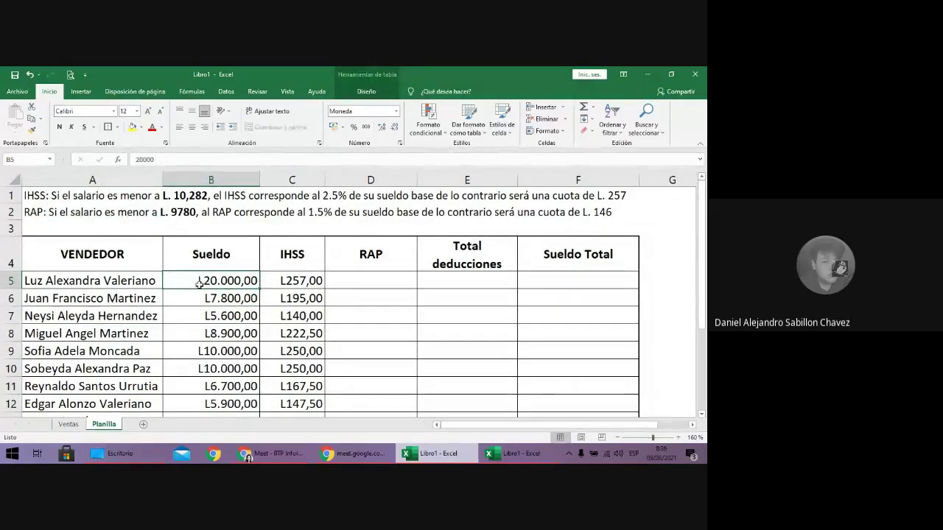
{"action": "left_click", "coordinate": [340, 281]}
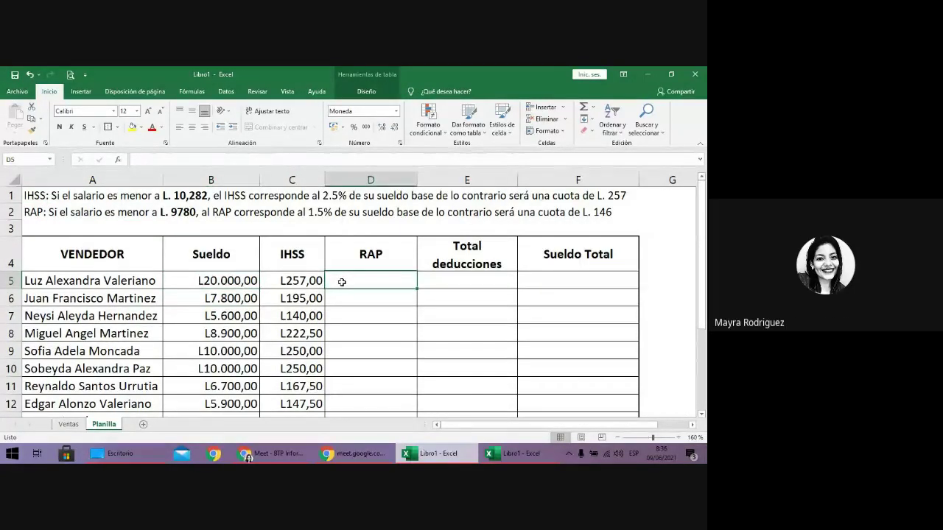
{"action": "type", "text": "="}
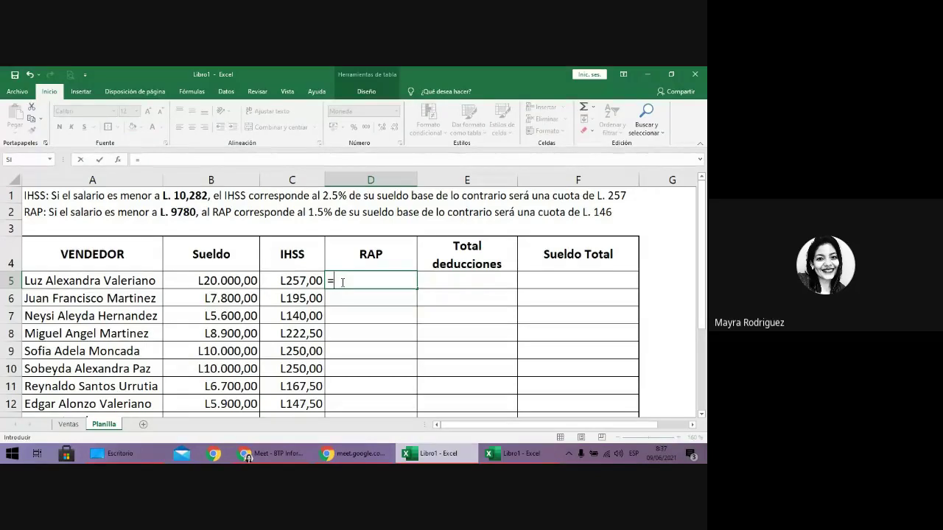
{"action": "type", "text": "si"}
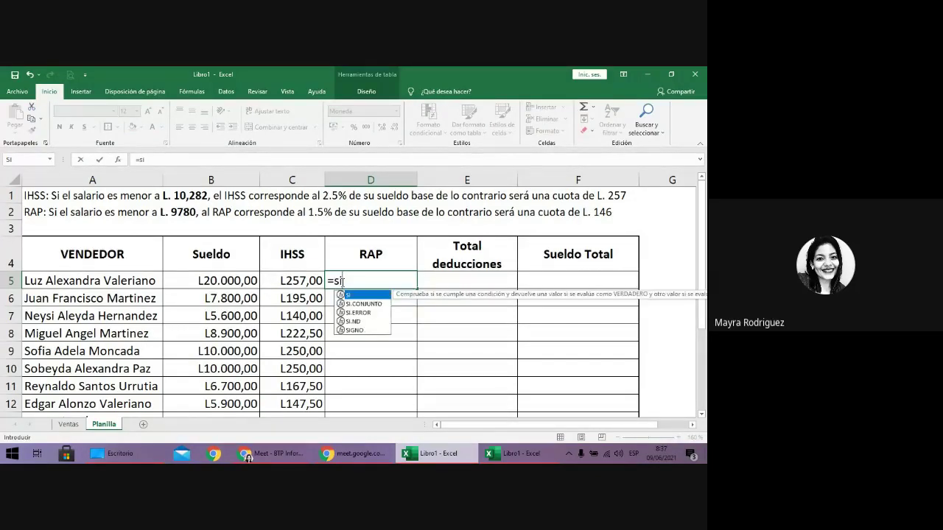
{"action": "key", "text": "Tab"}
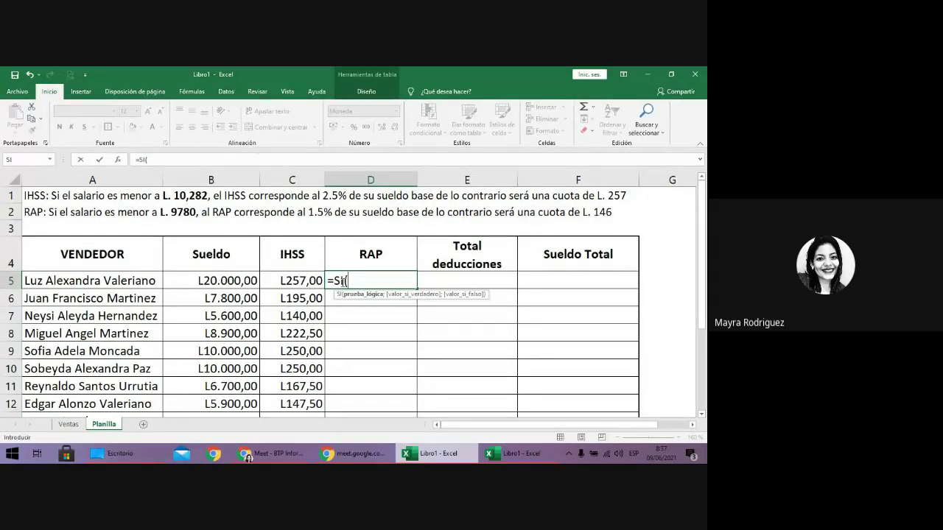
{"action": "left_click", "coordinate": [252, 281]}
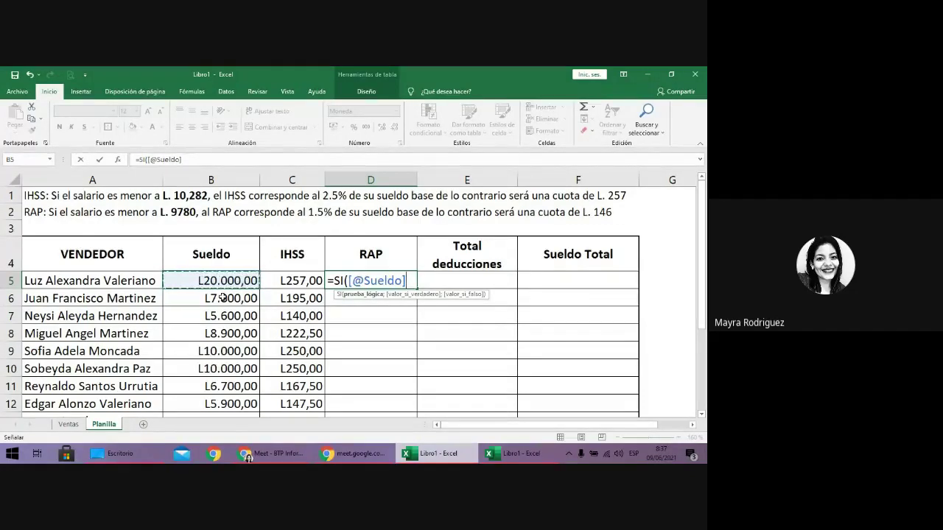
{"action": "type", "text": "*"}
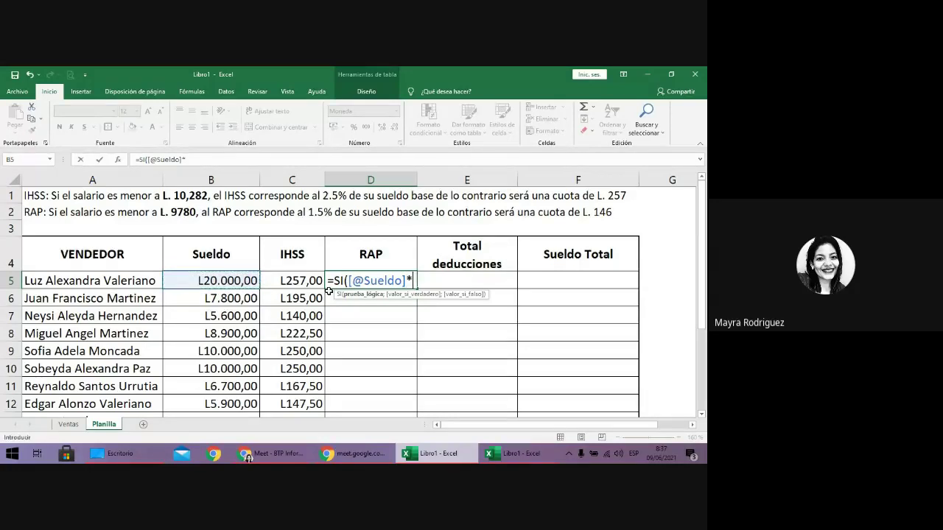
{"action": "type", "text": "0,015;"}
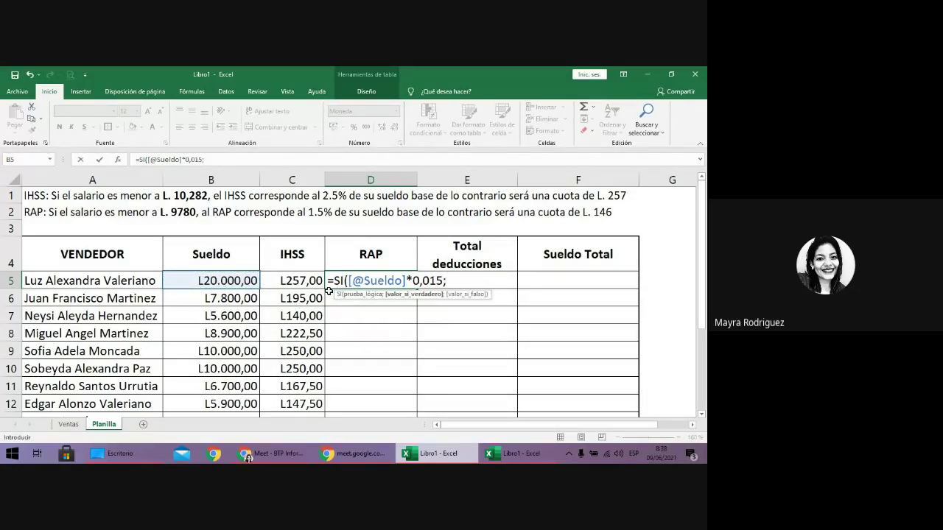
{"action": "key", "text": "Left"}
{"action": "key", "text": "BackSpace"}
{"action": "key", "text": "BackSpace"}
{"action": "key", "text": "BackSpace"}
{"action": "key", "text": "BackSpace"}
{"action": "key", "text": "BackSpace"}
{"action": "key", "text": "BackSpace"}
{"action": "key", "text": "BackSpace"}
{"action": "key", "text": "BackSpace"}
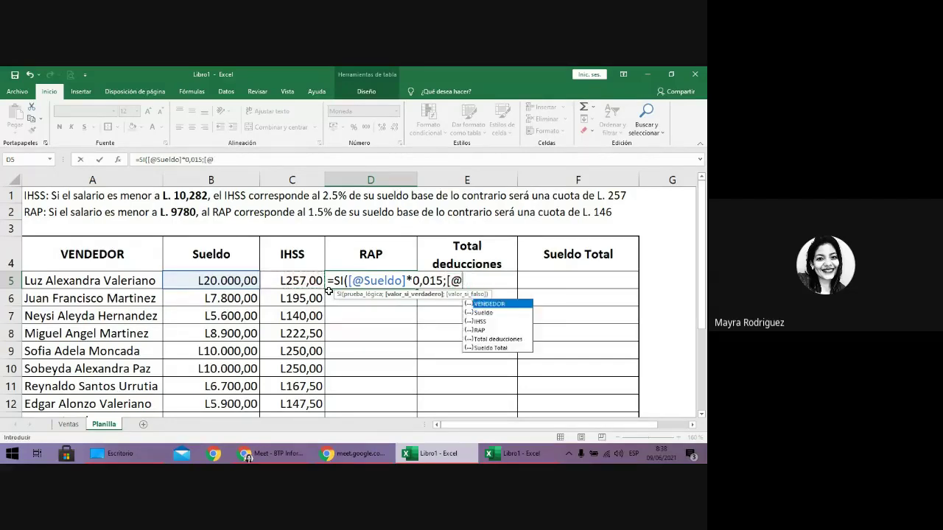
{"action": "key", "text": "BackSpace"}
{"action": "key", "text": "BackSpace"}
{"action": "key", "text": "BackSpace"}
{"action": "key", "text": "BackSpace"}
{"action": "key", "text": "BackSpace"}
{"action": "key", "text": "BackSpace"}
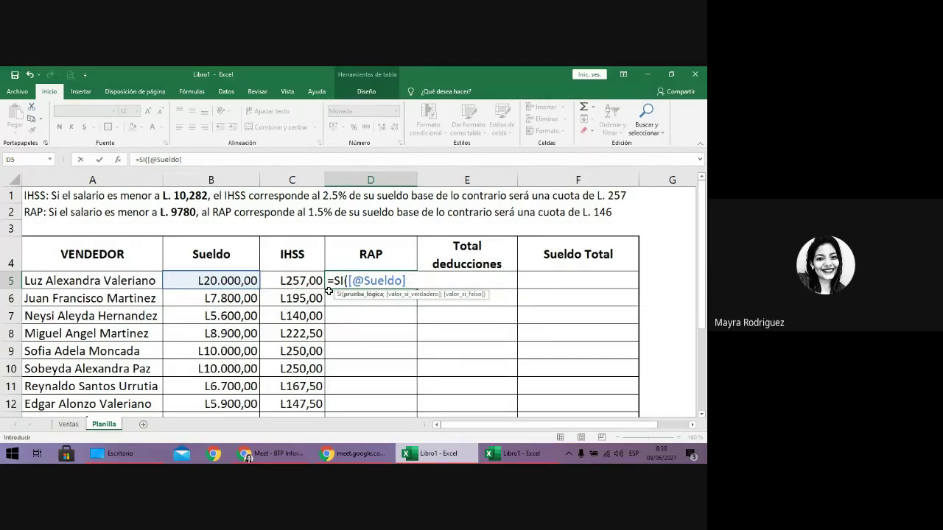
Complete the SI formula in D5 with the condition <9780, the row's Sueldo*0,015 as the true value and 146 as the false value
{"action": "type", "text": "<9780;"}
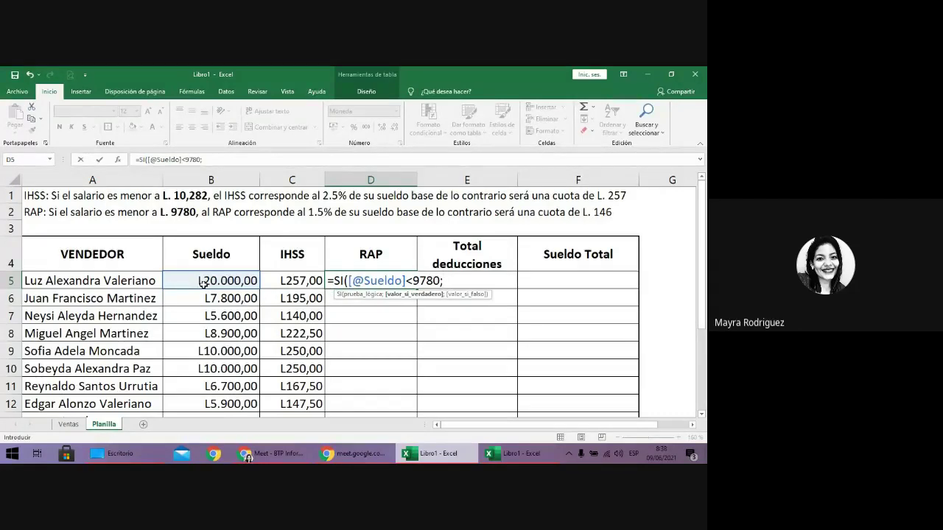
{"action": "left_click", "coordinate": [203, 283]}
{"action": "type", "text": "*"}
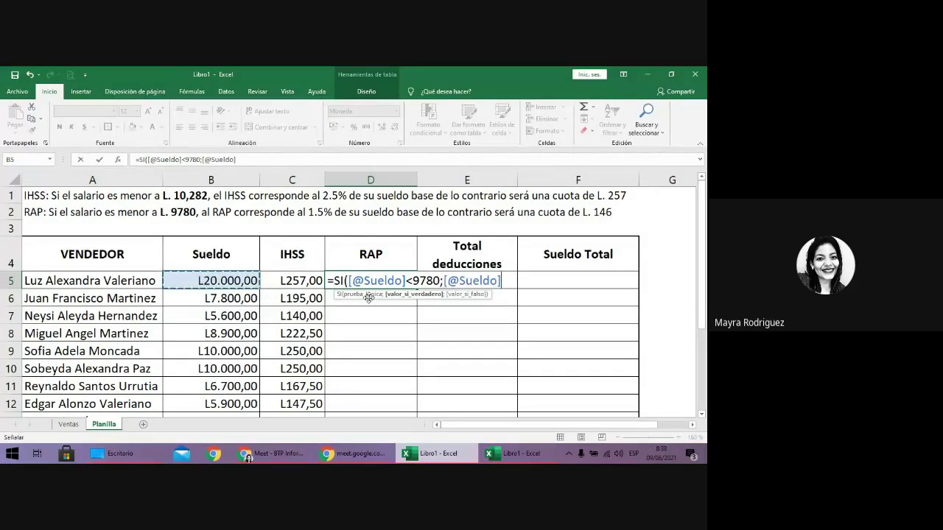
{"action": "type", "text": "0,015"}
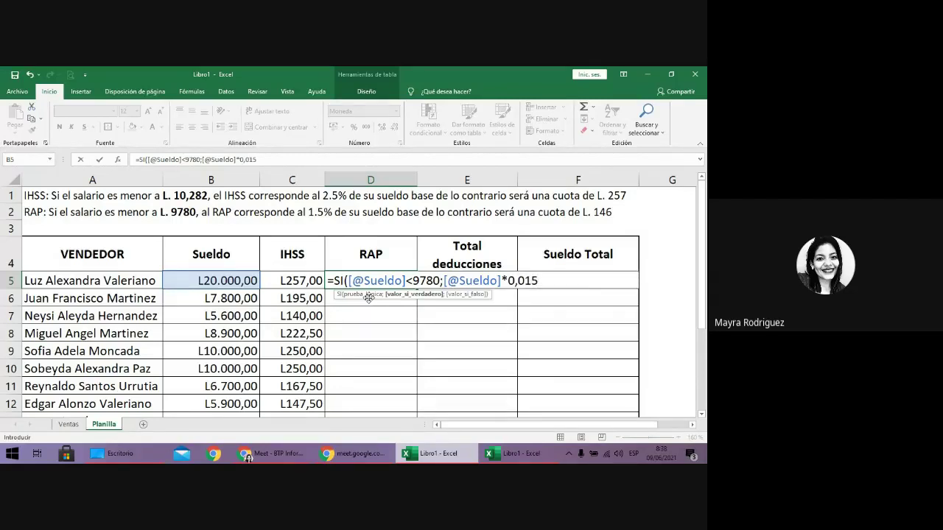
{"action": "type", "text": ";146)"}
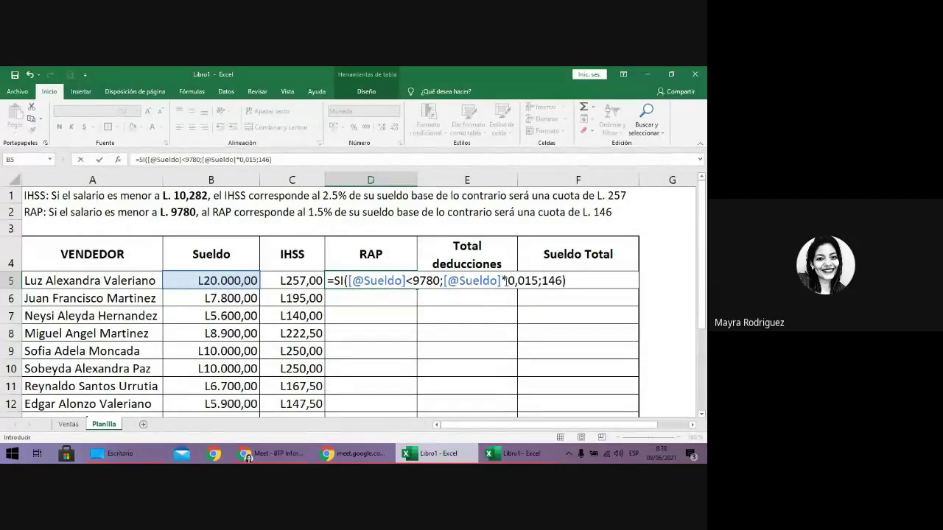
{"action": "left_click", "coordinate": [543, 280]}
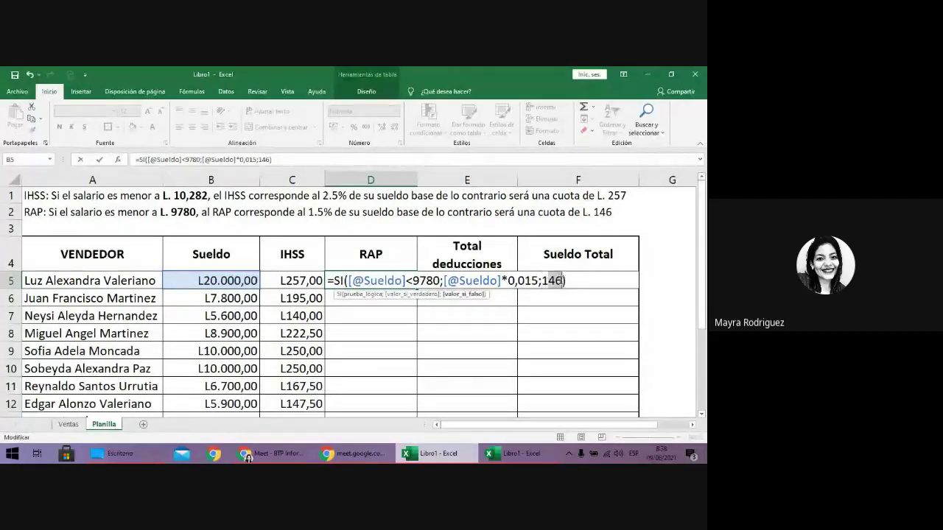
{"action": "left_click_drag", "start_coordinate": [554, 278], "coordinate": [563, 280]}
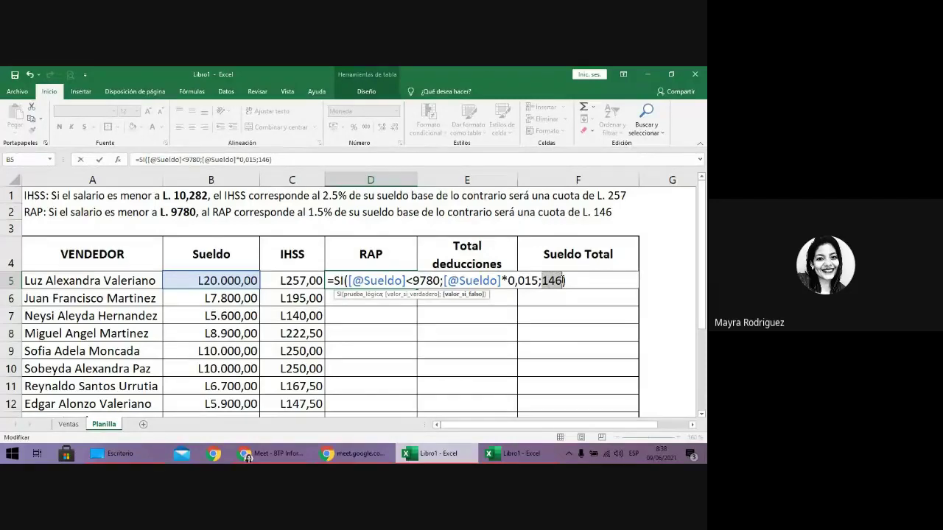
{"action": "left_click", "coordinate": [571, 280]}
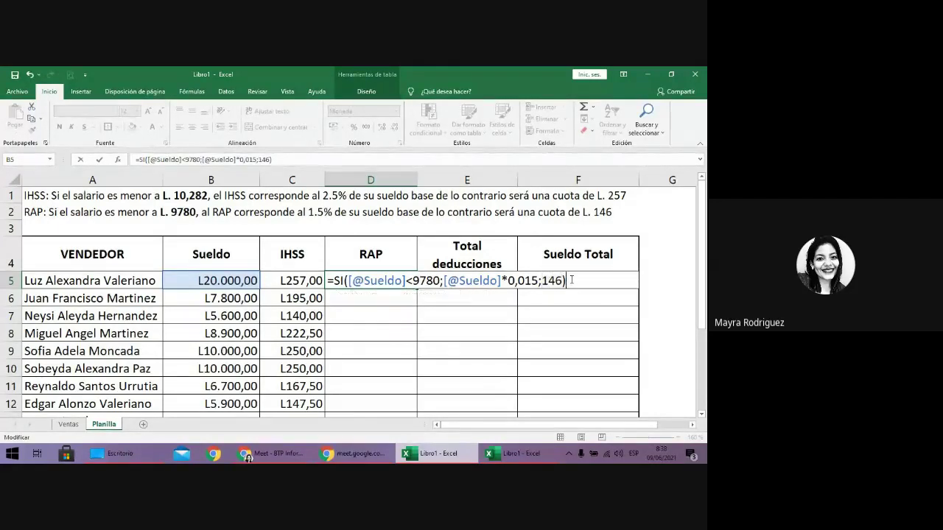
{"action": "key", "text": "Return"}
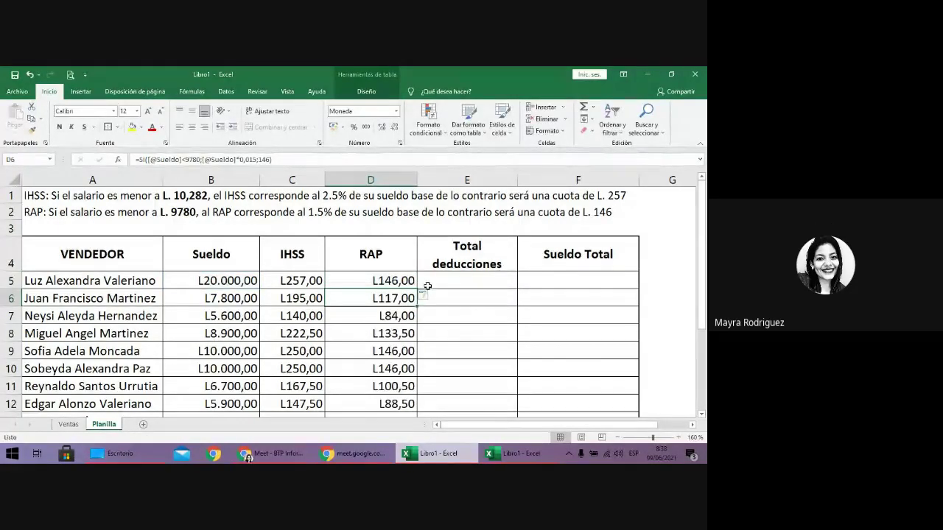
{"action": "left_click", "coordinate": [402, 282]}
{"action": "scroll", "coordinate": [383, 292], "scroll_direction": "down", "scroll_amount": 1}
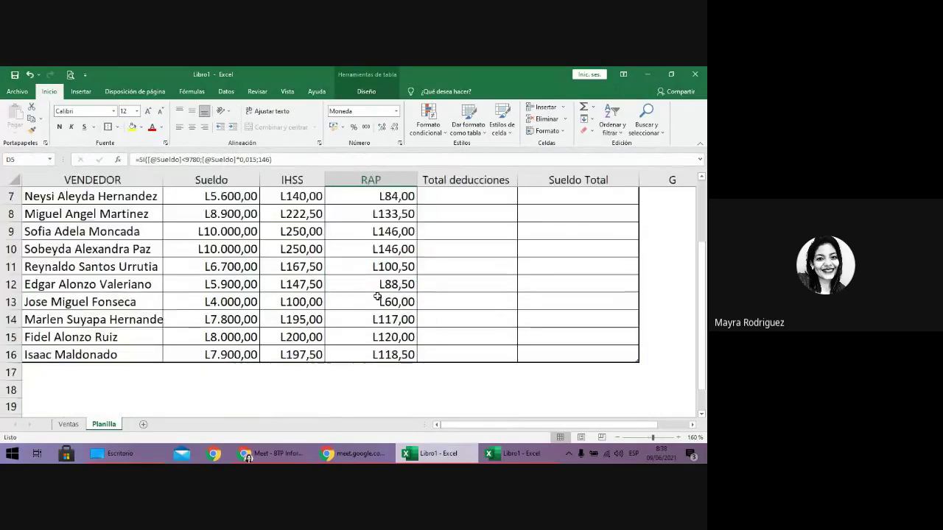
{"action": "scroll", "coordinate": [377, 300], "scroll_direction": "up", "scroll_amount": 1}
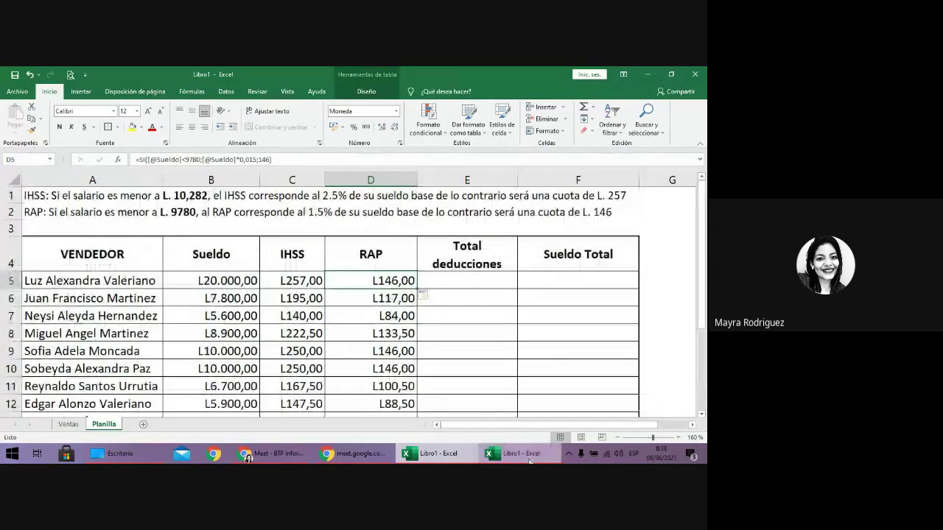
Switch to the workbook with the Hoja1 sheet and review the arguments of the SI formula in D2
{"action": "left_click", "coordinate": [529, 460]}
{"action": "left_click", "coordinate": [360, 231]}
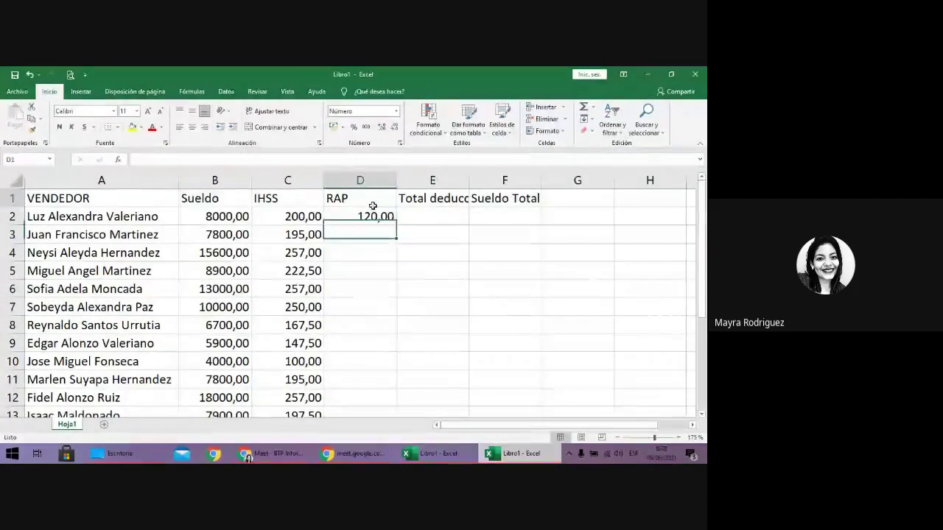
{"action": "left_click", "coordinate": [373, 206]}
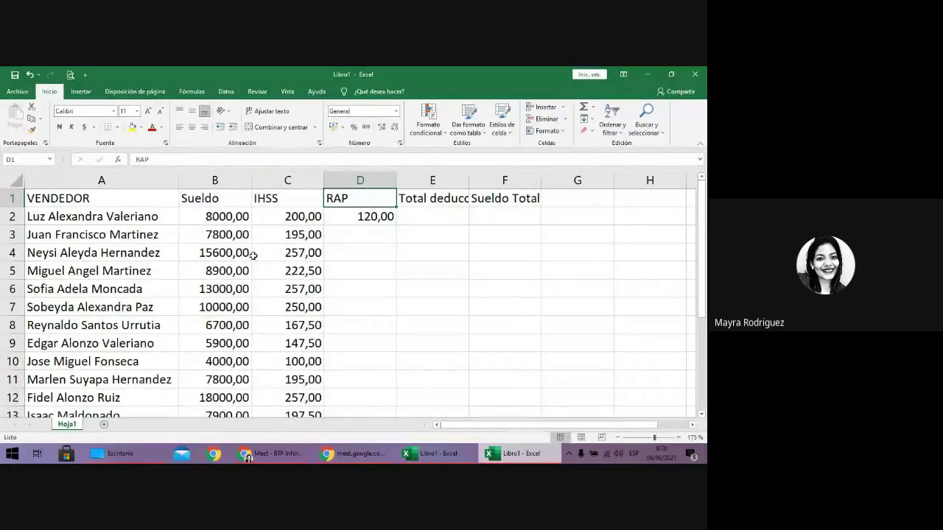
{"action": "left_click", "coordinate": [349, 219]}
{"action": "double_click", "coordinate": [375, 216]}
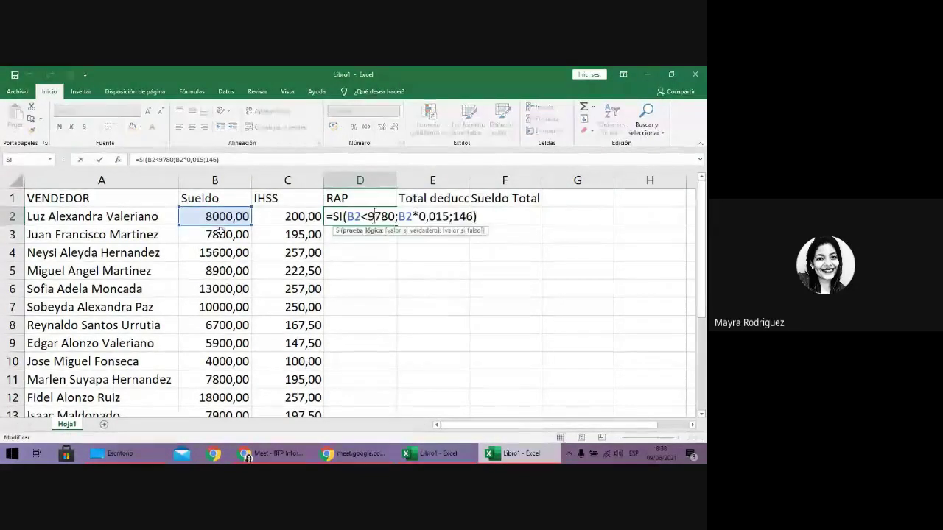
{"action": "left_click", "coordinate": [407, 217]}
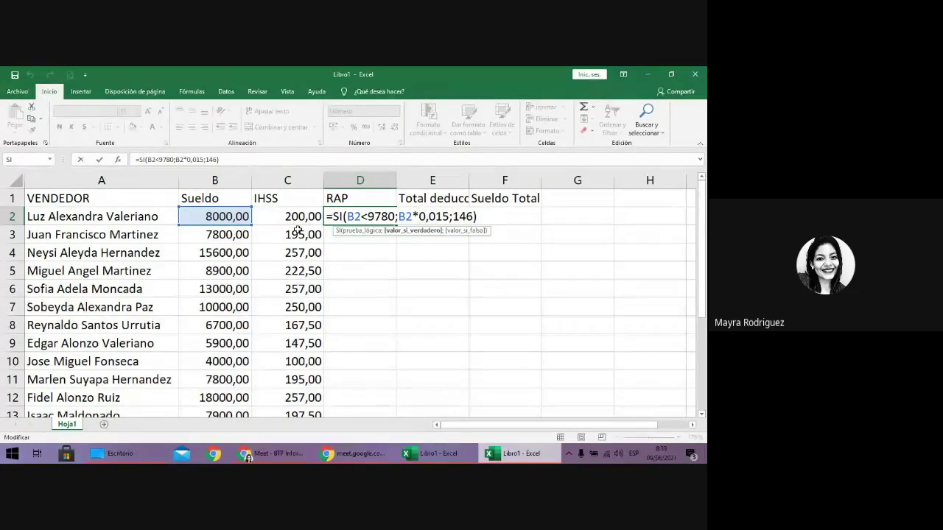
{"action": "key", "text": "Return"}
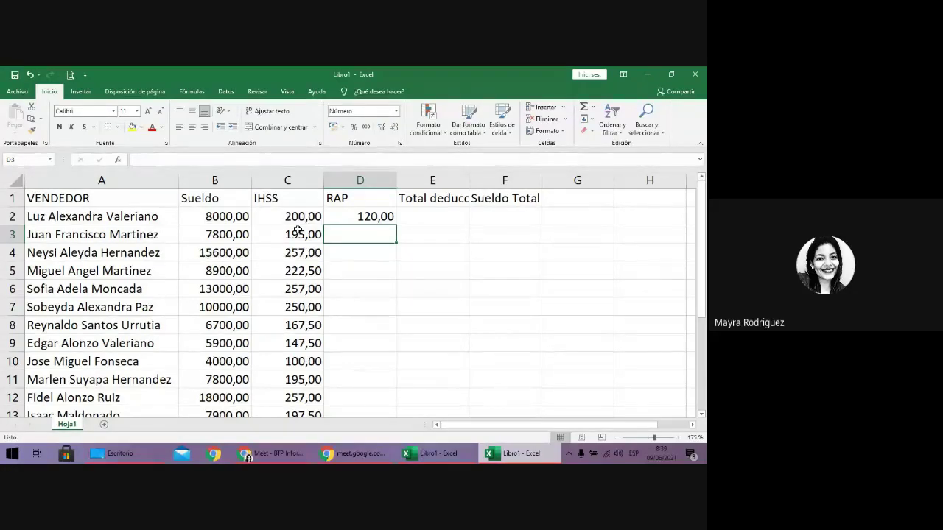
Enter an SI formula in D3 with the condition B3<9780, B3*0,015 as the true value and 146 as the false value
{"action": "type", "text": "="}
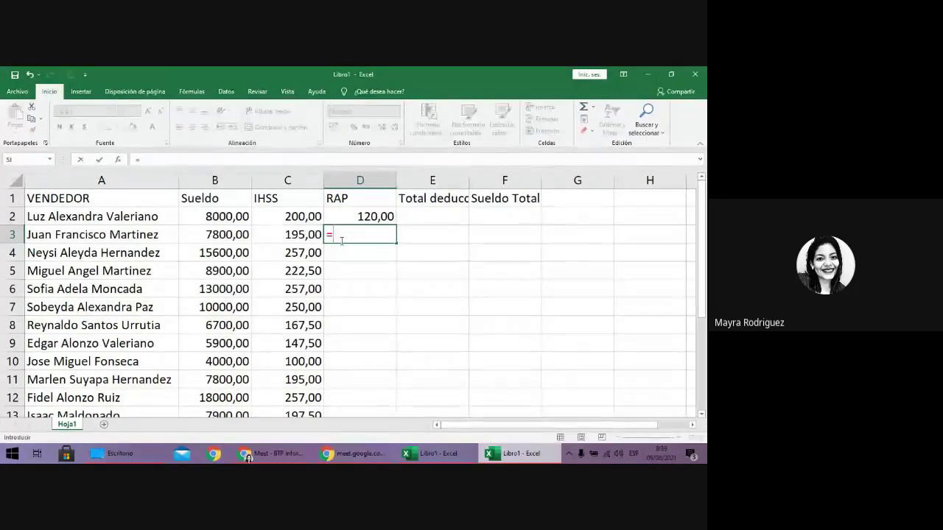
{"action": "type", "text": "si("}
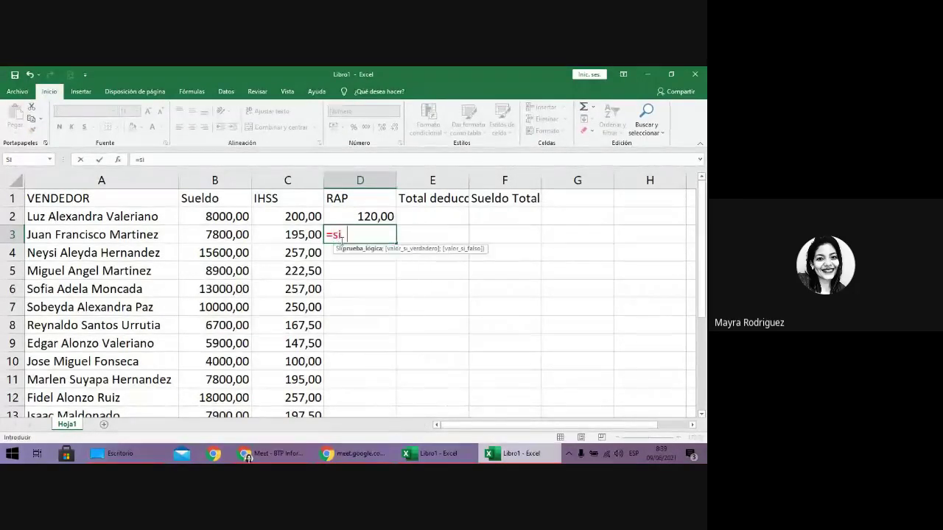
{"action": "left_click", "coordinate": [232, 234]}
{"action": "type", "text": "<"}
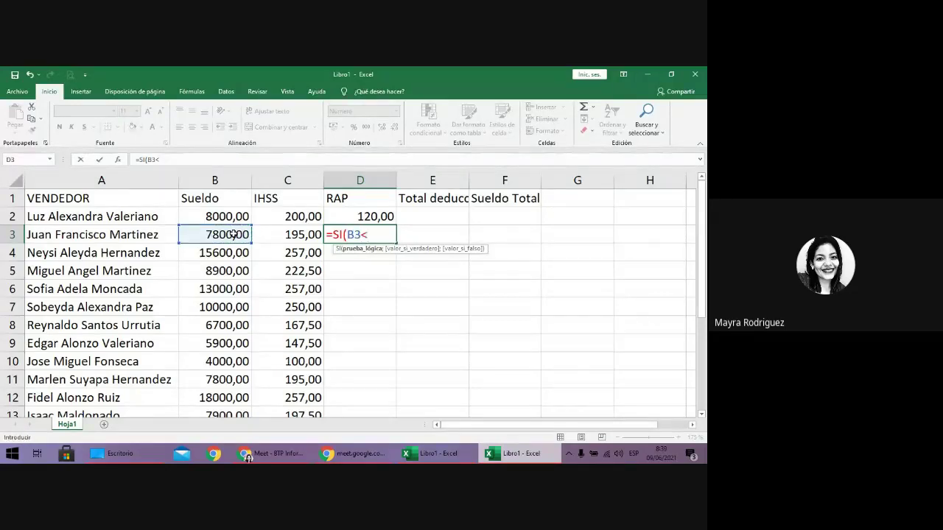
{"action": "type", "text": "9780"}
{"action": "type", "text": ";"}
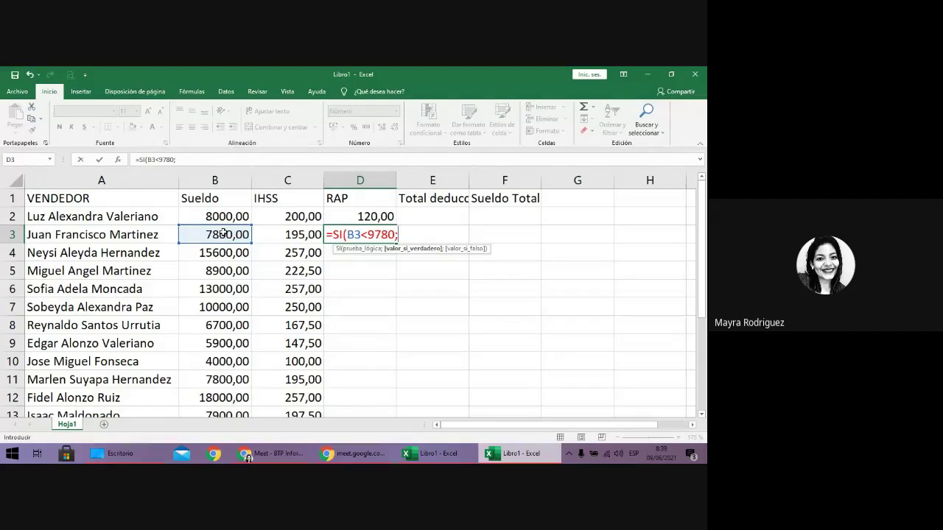
{"action": "left_click", "coordinate": [223, 233]}
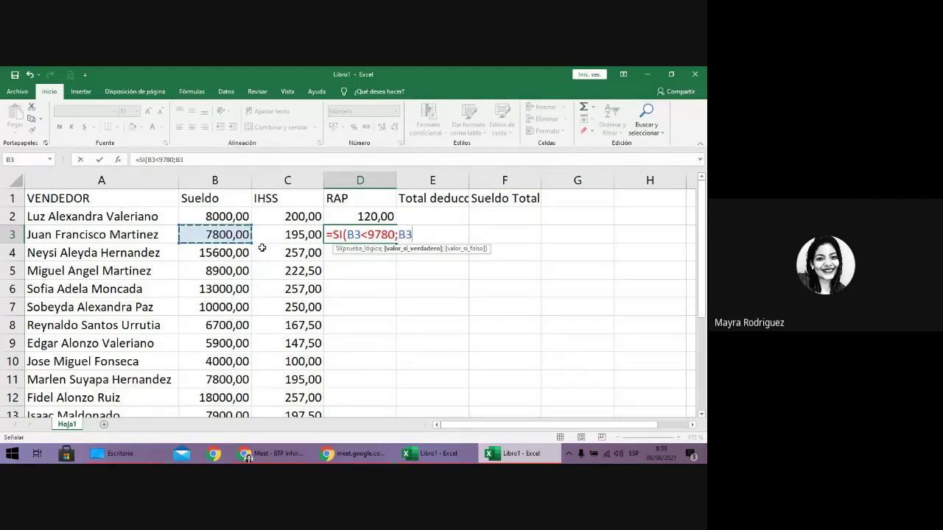
{"action": "type", "text": "*"}
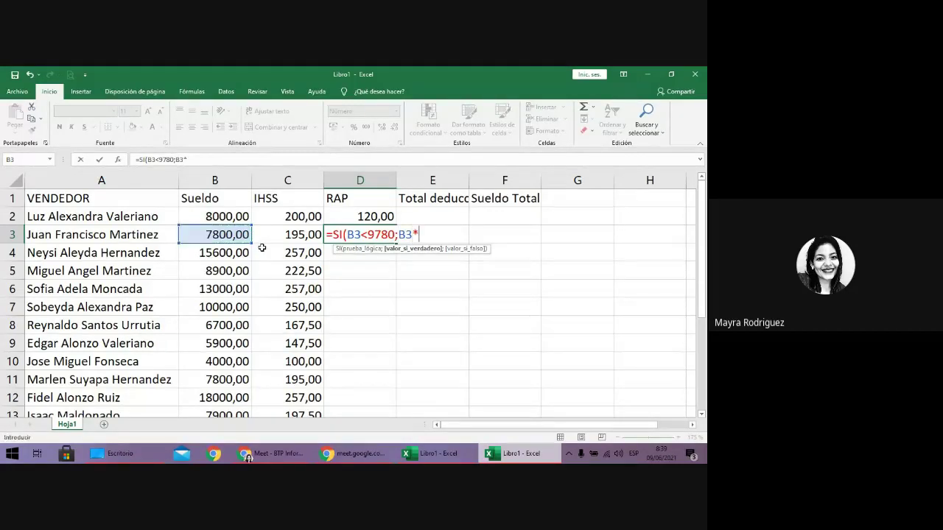
{"action": "type", "text": "0,015;"}
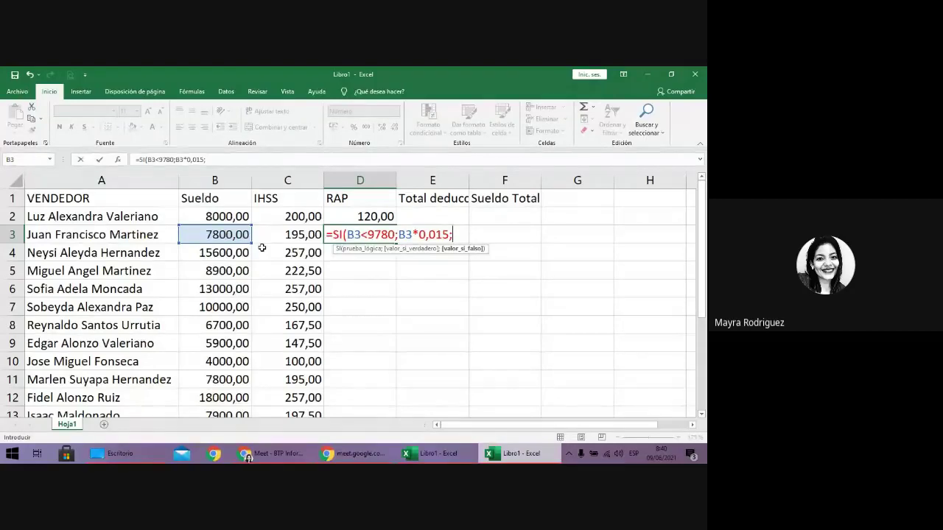
{"action": "type", "text": "146)"}
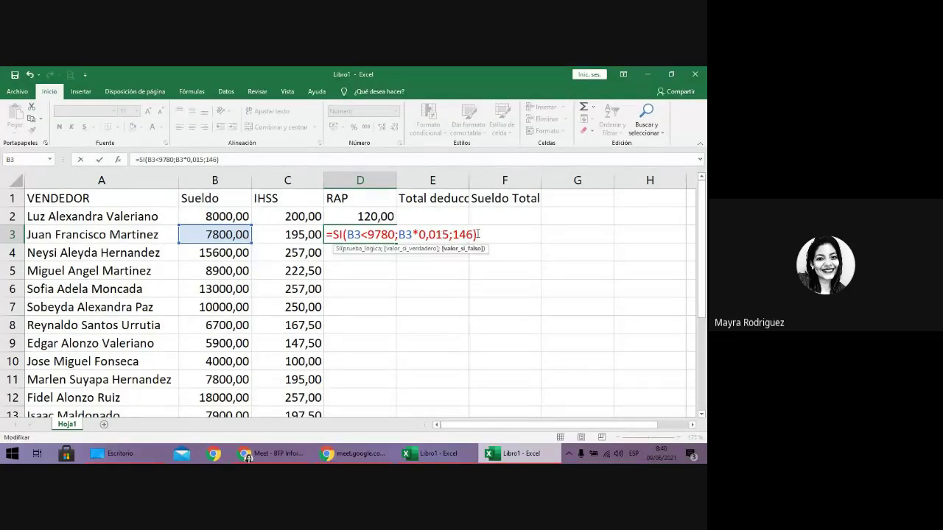
{"action": "key", "text": "Return"}
Change the font colour of the RAP amount in D3 to black
{"action": "left_click", "coordinate": [376, 233]}
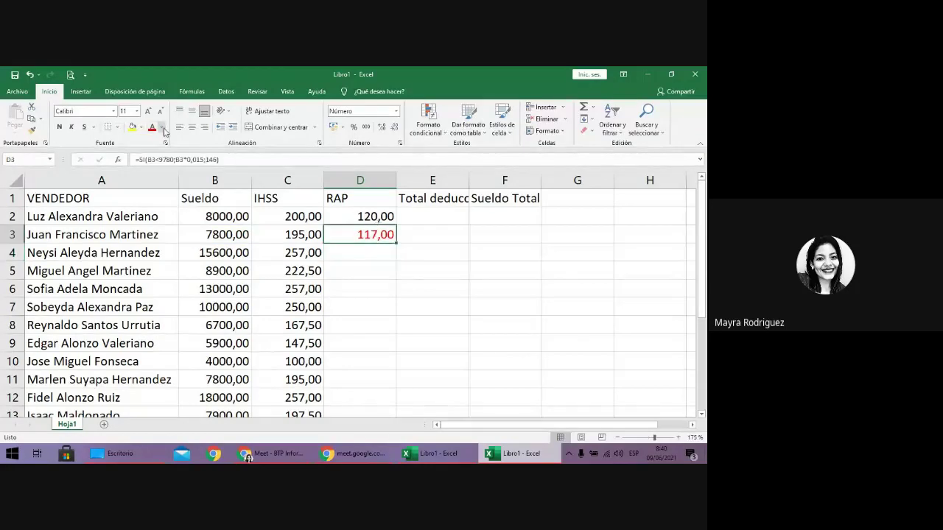
{"action": "left_click", "coordinate": [161, 128]}
{"action": "left_click", "coordinate": [161, 164]}
Write an SI formula in D4 with the condition B4<9780, B4*0,015 as the true value and 146 as the false value
{"action": "left_click", "coordinate": [389, 250]}
{"action": "type", "text": "="}
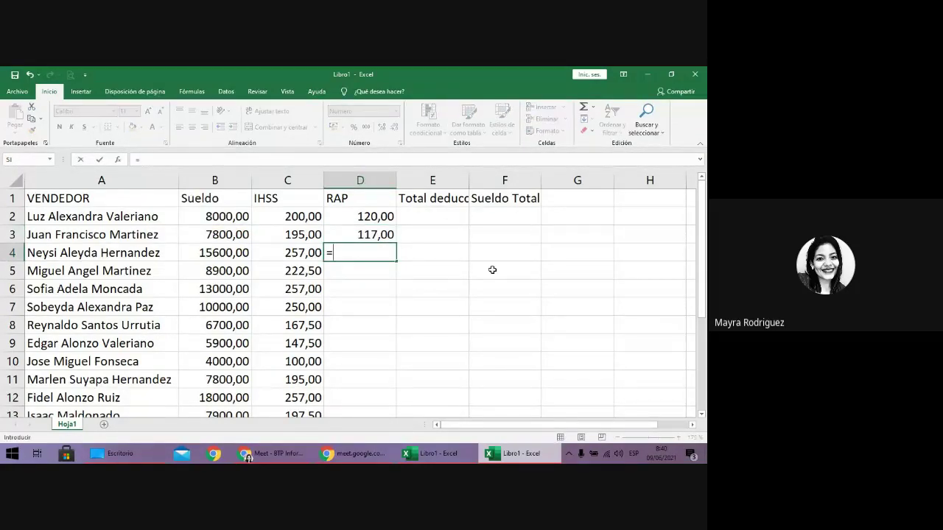
{"action": "type", "text": "si"}
{"action": "key", "text": "Tab"}
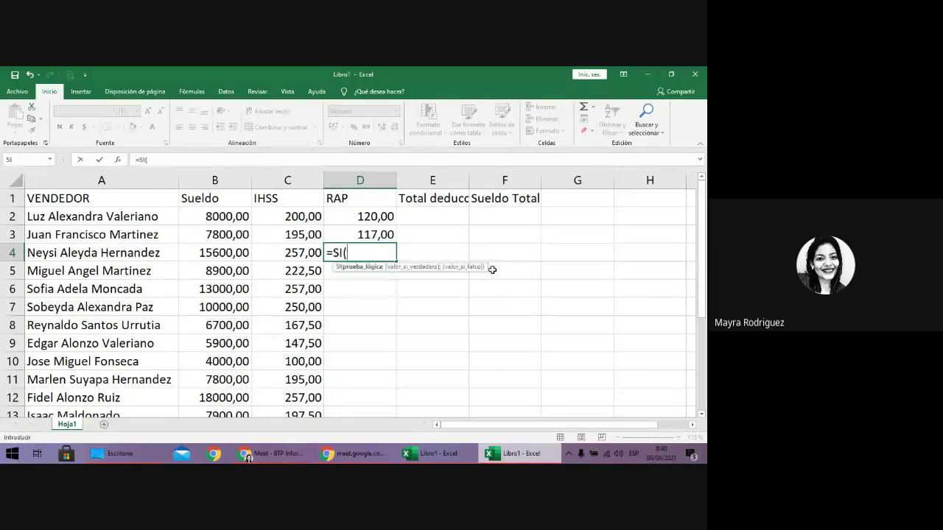
{"action": "left_click", "coordinate": [215, 254]}
{"action": "type", "text": "<"}
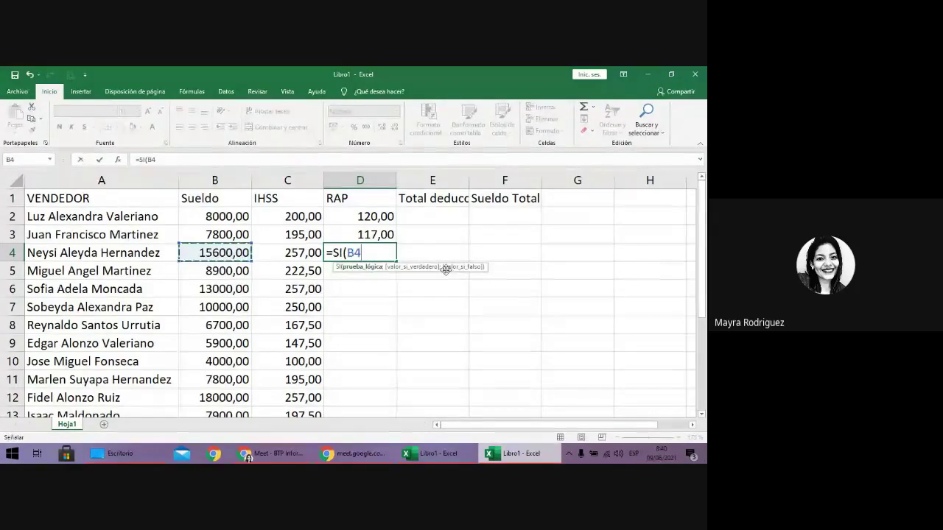
{"action": "type", "text": "97"}
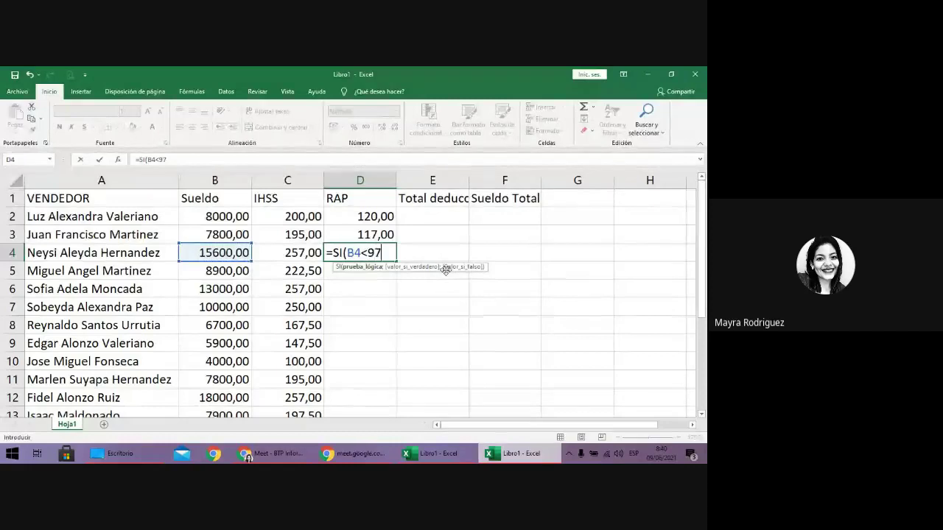
{"action": "type", "text": "80;"}
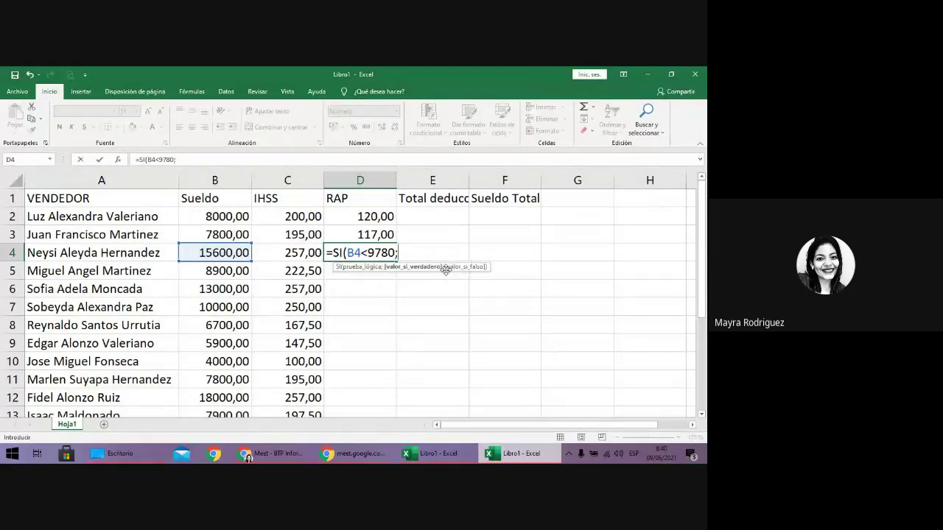
{"action": "left_click", "coordinate": [233, 253]}
{"action": "type", "text": "*0"}
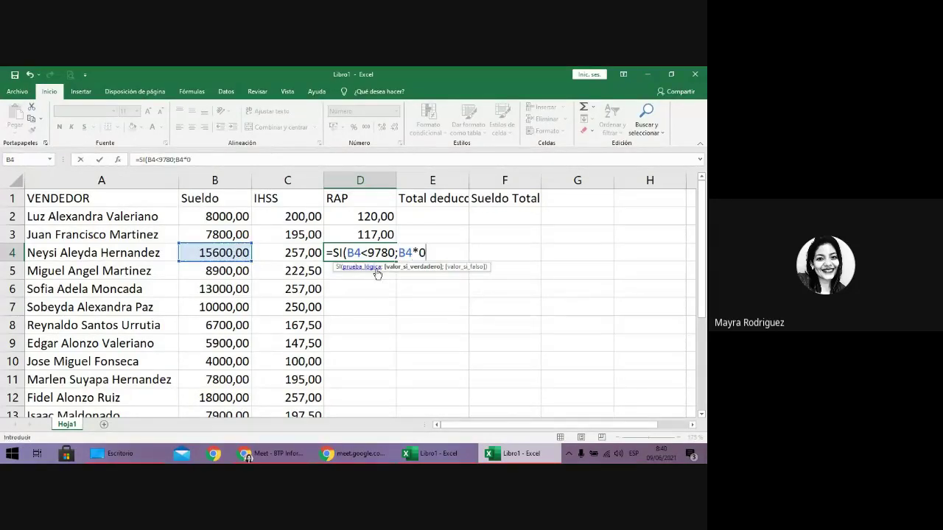
{"action": "type", "text": ",015;146)"}
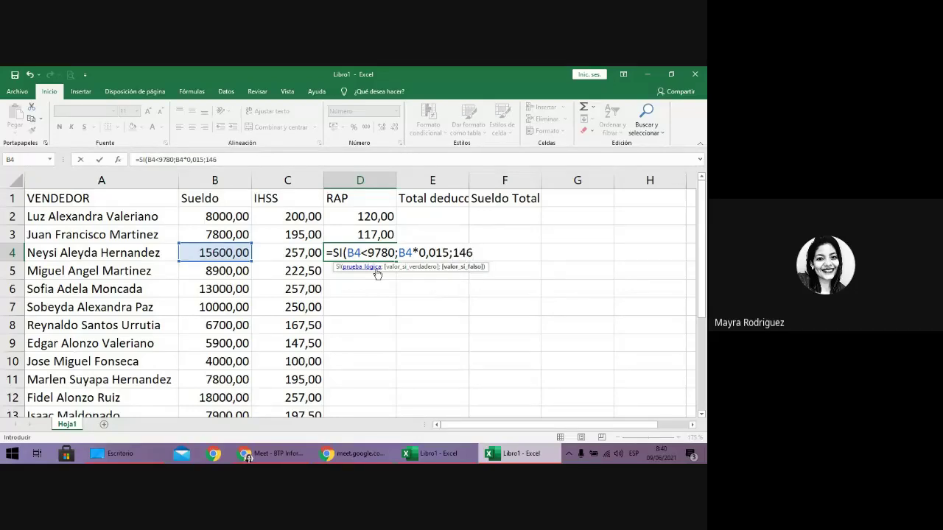
Try the fixed salary 15600 in place of B4 in the true value of D4's SI formula, and restore the B4 reference
{"action": "left_click", "coordinate": [460, 253]}
{"action": "double_click", "coordinate": [405, 253]}
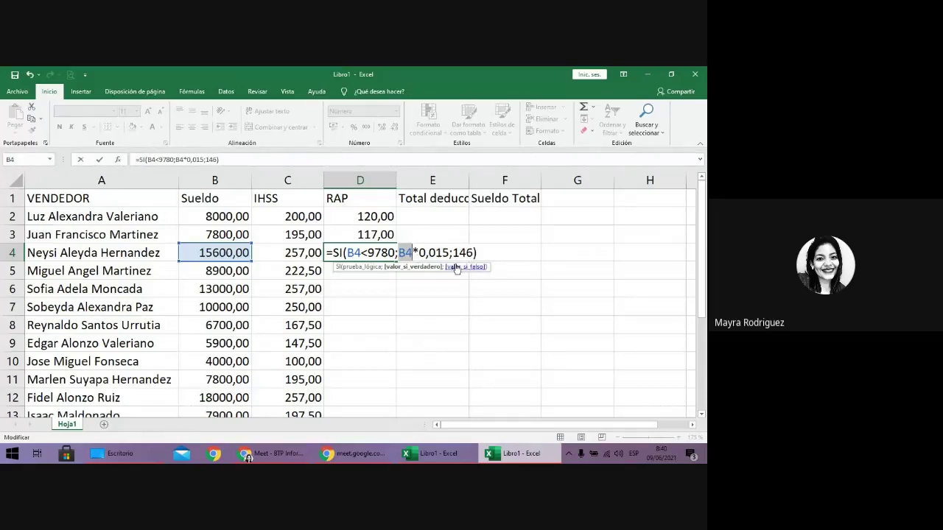
{"action": "type", "text": "15600"}
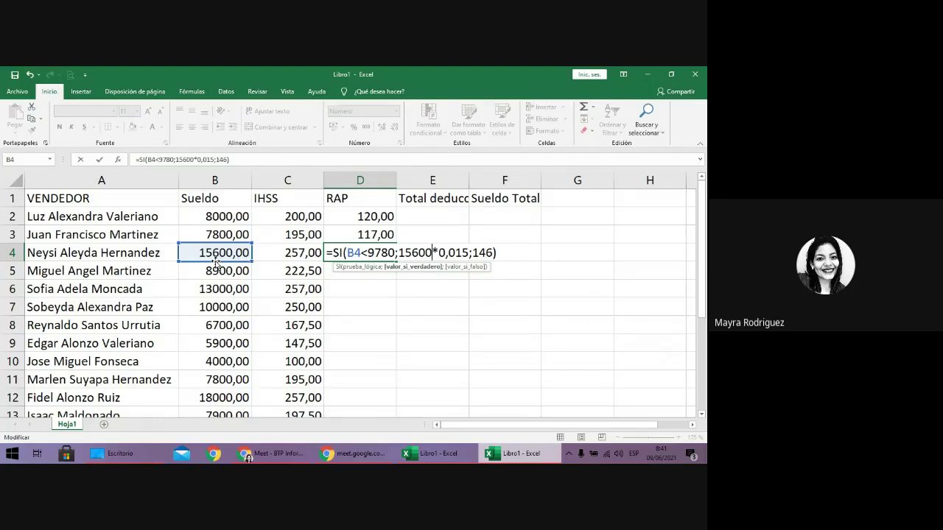
{"action": "left_click_drag", "start_coordinate": [398, 252], "coordinate": [434, 253]}
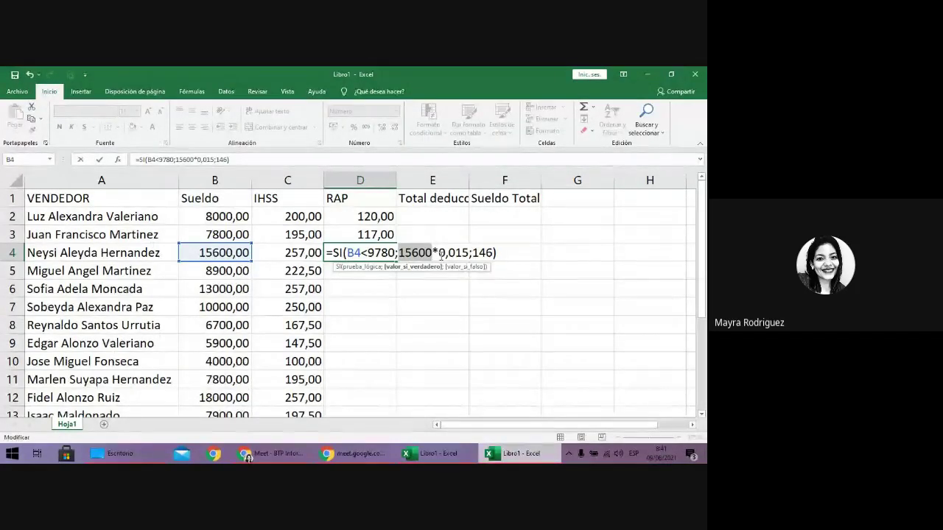
{"action": "key", "text": "BackSpace"}
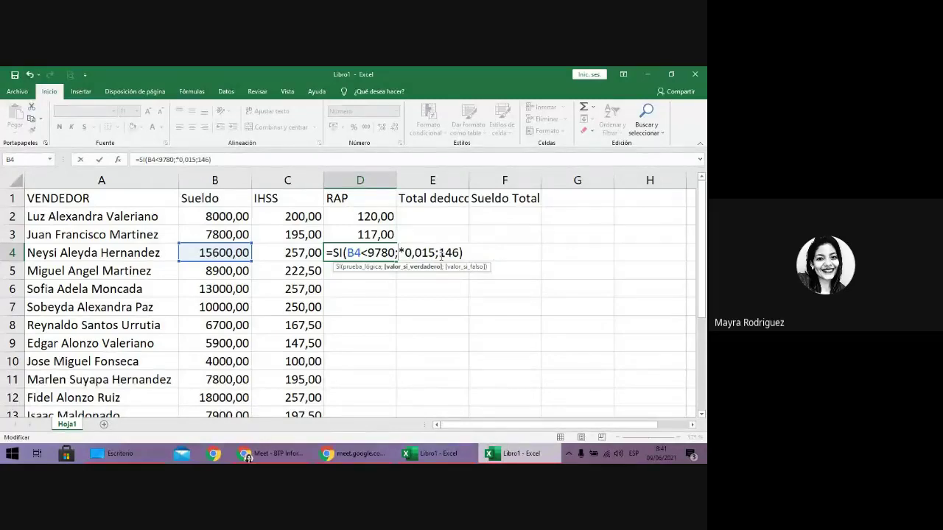
{"action": "left_click", "coordinate": [188, 247]}
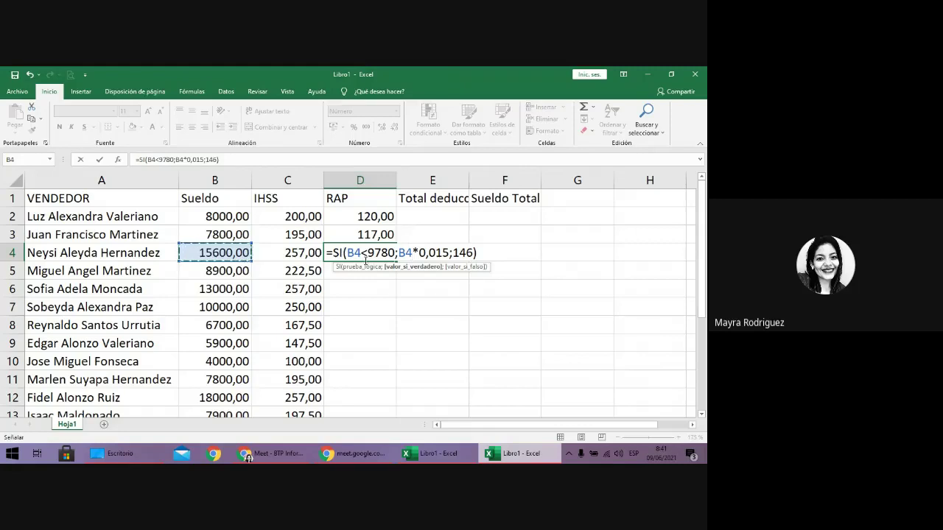
Review the condition, true value and false value of the SI formula in D4 and commit the formula
{"action": "left_click", "coordinate": [344, 254]}
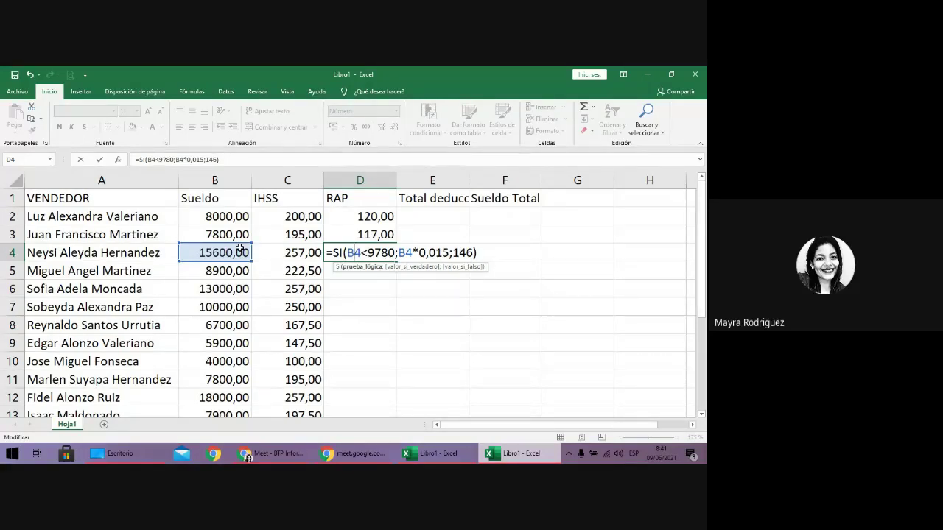
{"action": "double_click", "coordinate": [381, 255]}
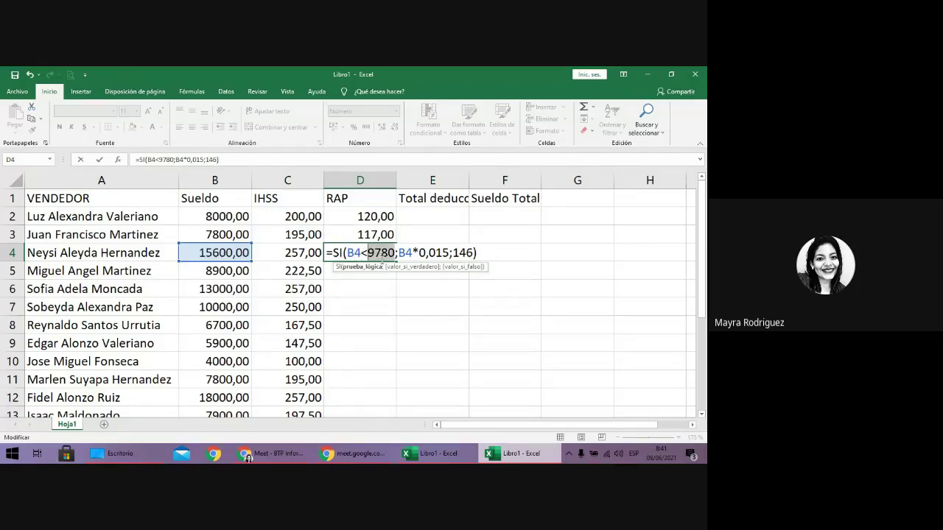
{"action": "left_click_drag", "start_coordinate": [399, 254], "coordinate": [448, 253]}
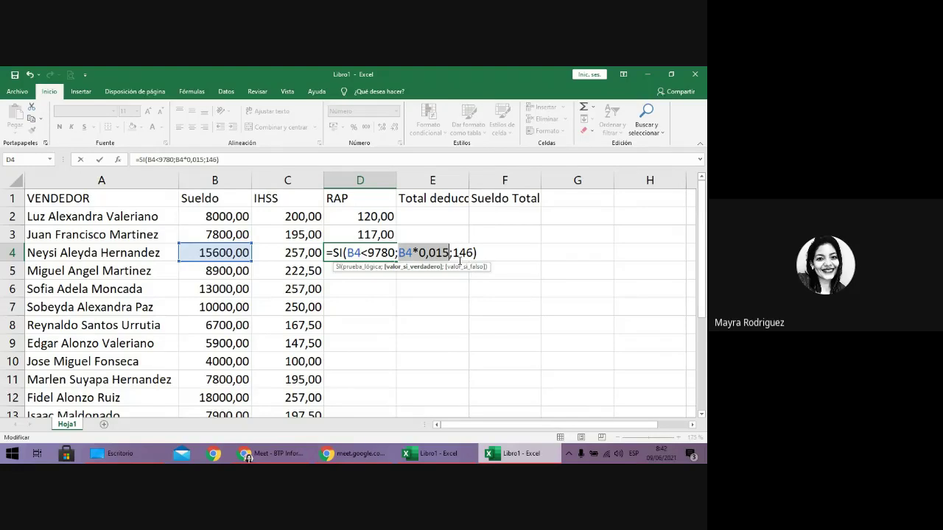
{"action": "left_click_drag", "start_coordinate": [398, 253], "coordinate": [476, 253]}
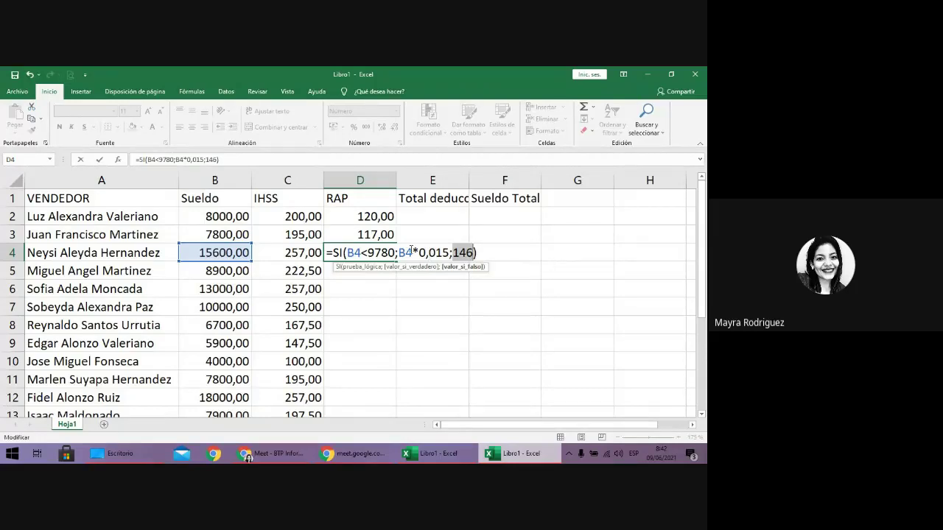
{"action": "left_click_drag", "start_coordinate": [396, 253], "coordinate": [448, 252]}
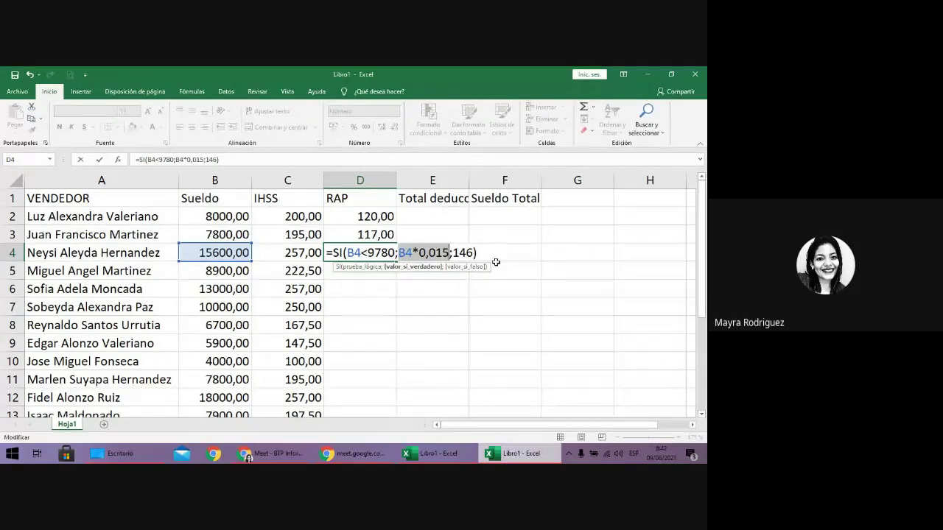
{"action": "key", "text": "Return"}
Test the RAP formula in D4 by setting the salary in B4 to 1600
{"action": "left_click", "coordinate": [224, 253]}
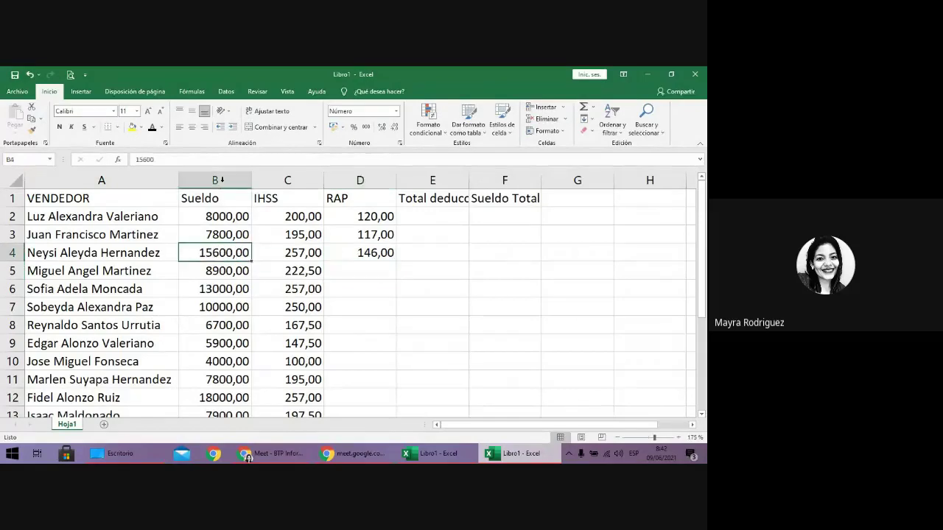
{"action": "left_click", "coordinate": [155, 159]}
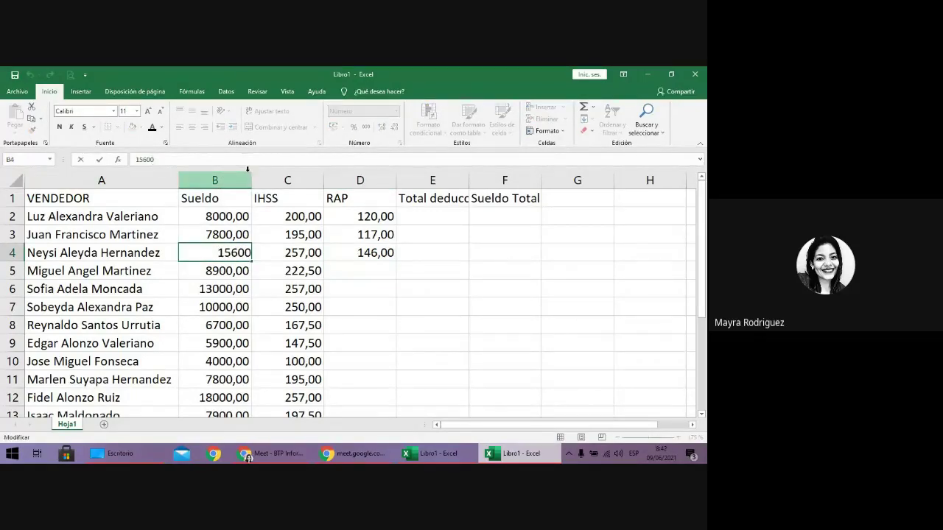
{"action": "key", "text": "BackSpace"}
{"action": "key", "text": "Return"}
{"action": "key", "text": "Up"}
{"action": "key", "text": "Right"}
{"action": "key", "text": "Right"}
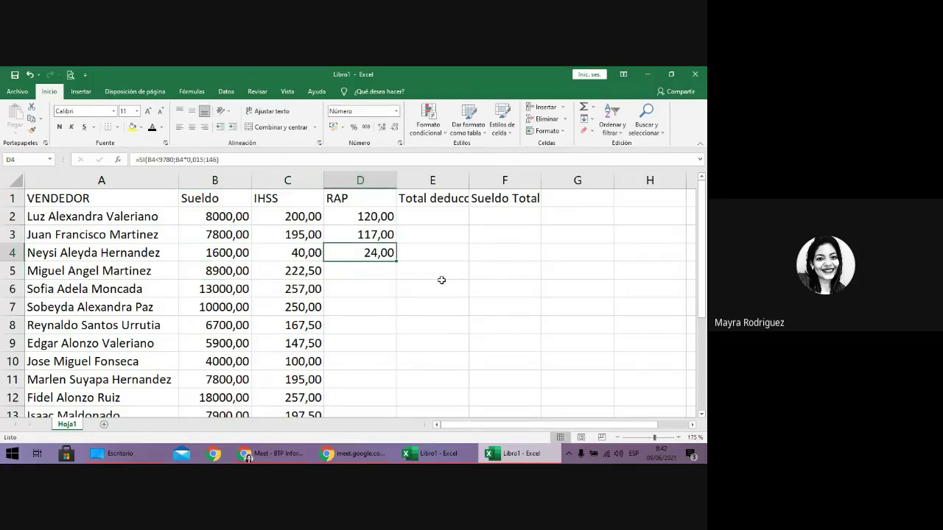
Set the salary in B4 to 16000
{"action": "left_click", "coordinate": [225, 248]}
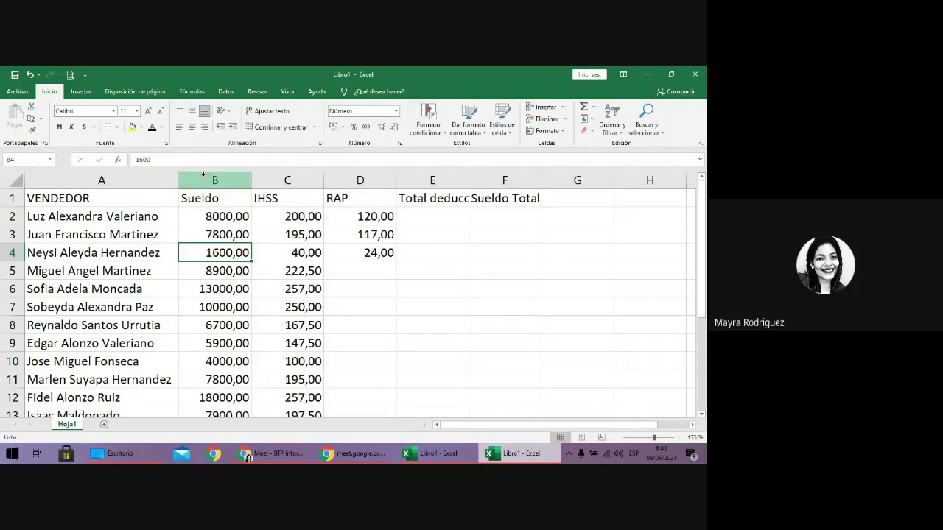
{"action": "left_click", "coordinate": [175, 160]}
{"action": "type", "text": "0"}
{"action": "key", "text": "Return"}
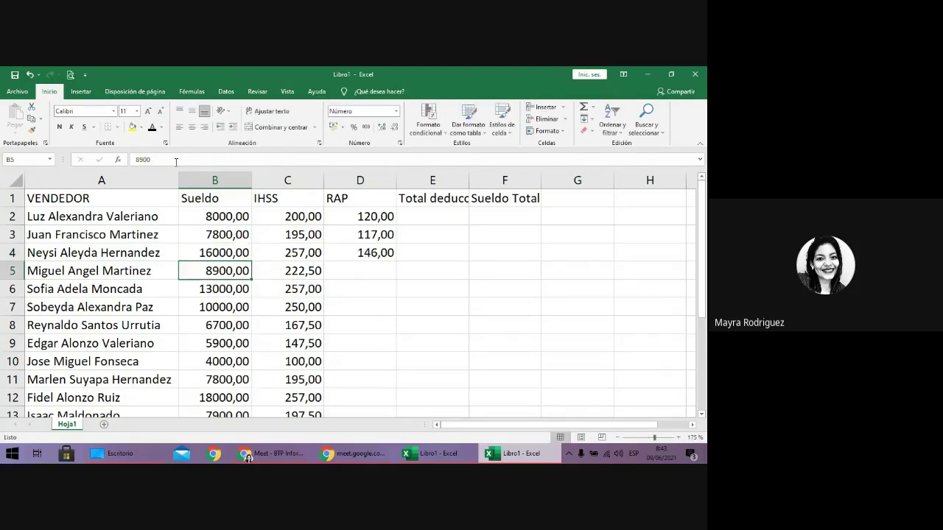
Enter an SI formula in D5 with the condition B5<9780, B5*0,015 as the true value and 146 as the false value
{"action": "key", "text": "Right"}
{"action": "key", "text": "Right"}
{"action": "type", "text": "="}
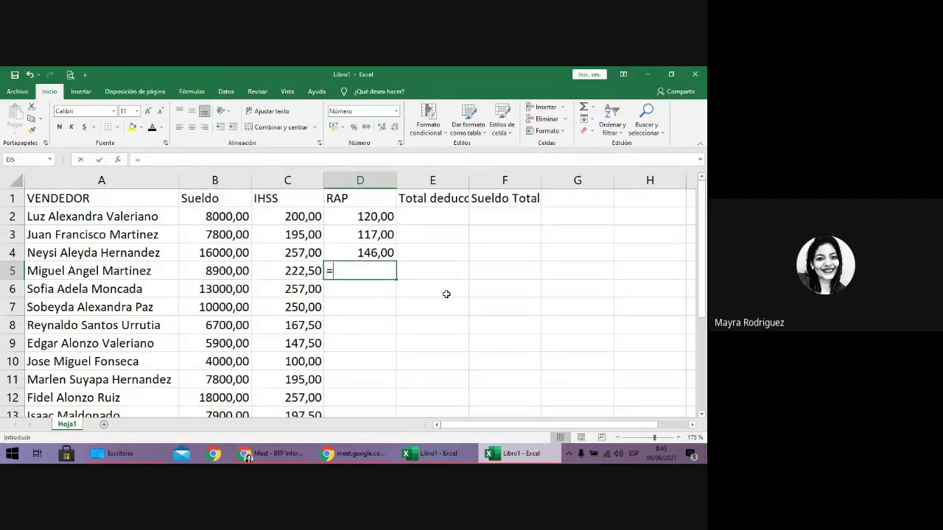
{"action": "type", "text": "si("}
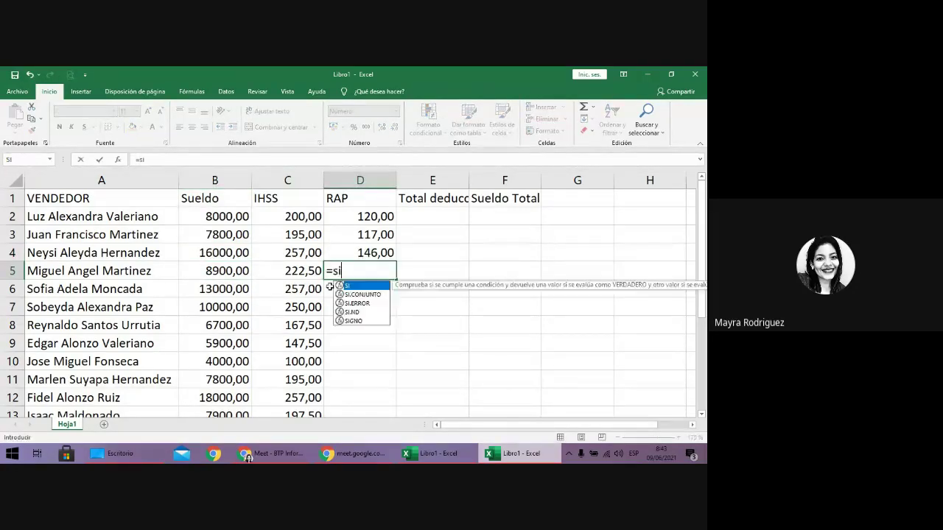
{"action": "left_click", "coordinate": [220, 271]}
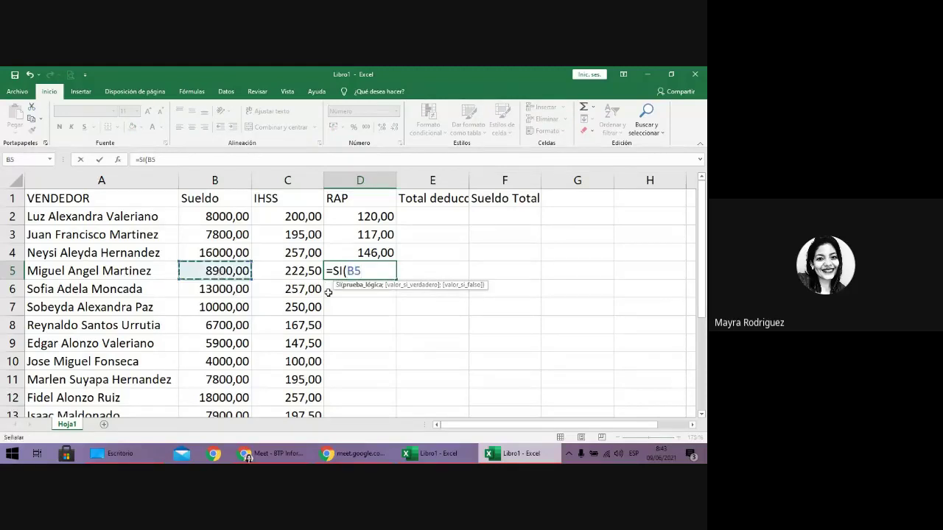
{"action": "type", "text": "<9"}
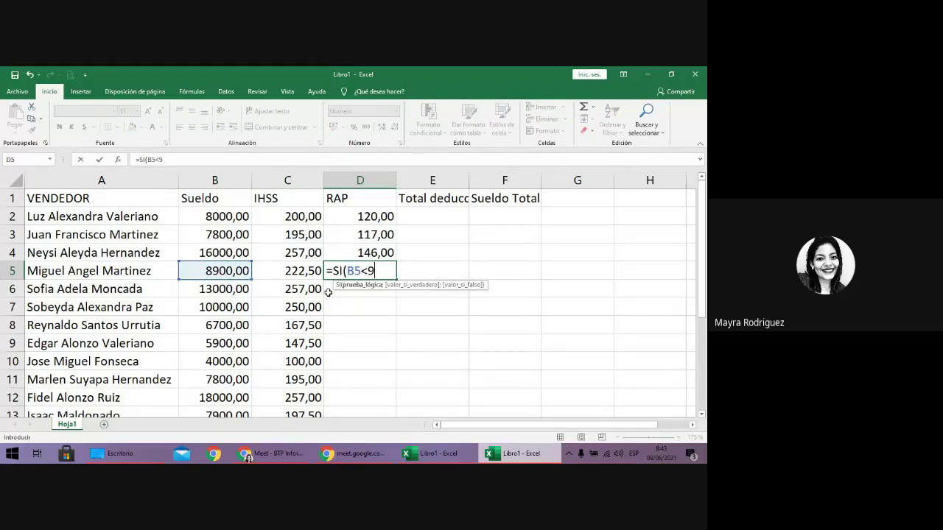
{"action": "type", "text": "780;"}
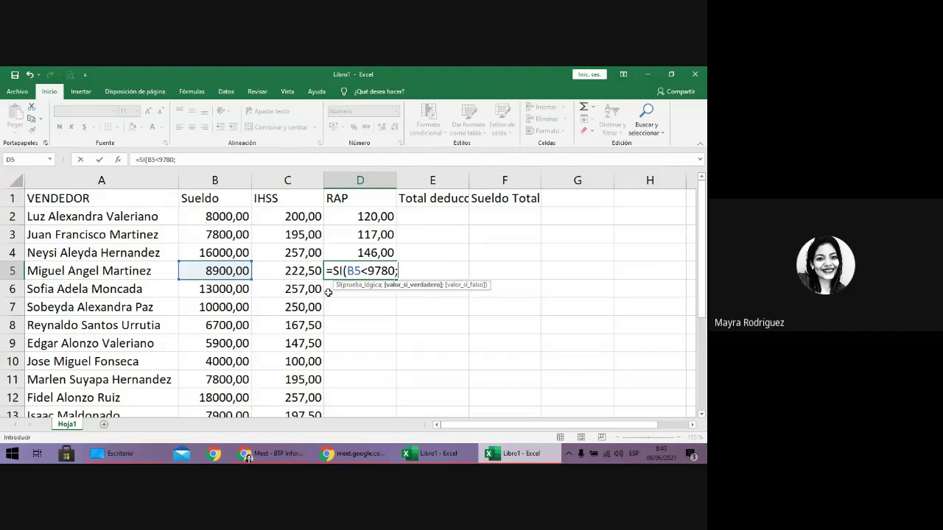
{"action": "left_click", "coordinate": [228, 274]}
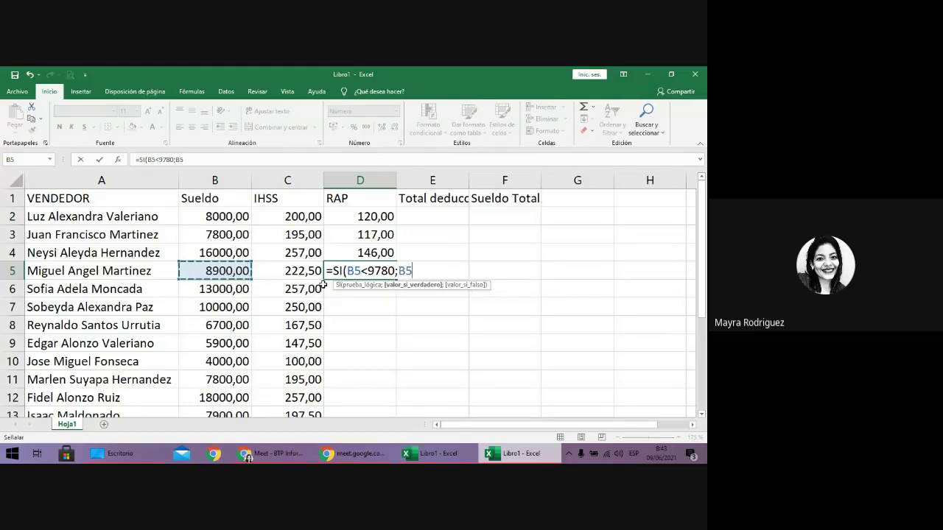
{"action": "type", "text": "*0,015"}
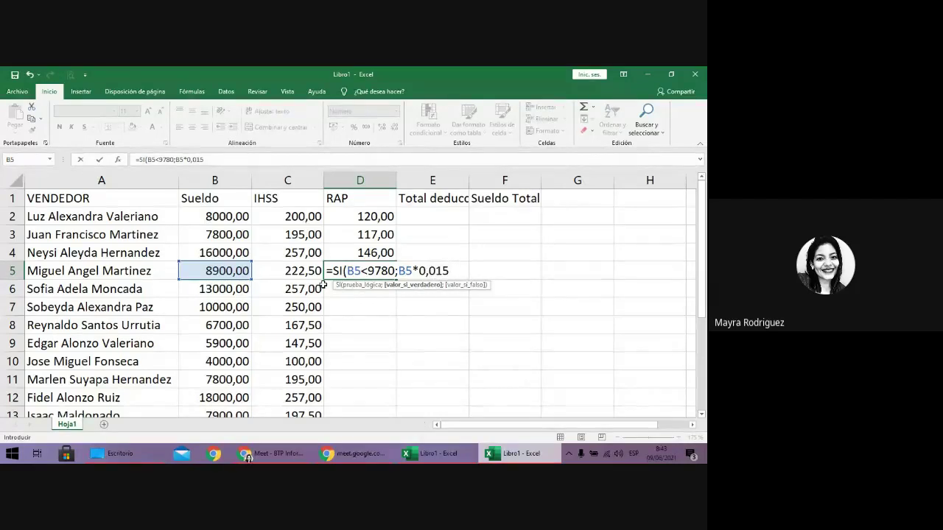
{"action": "type", "text": ";"}
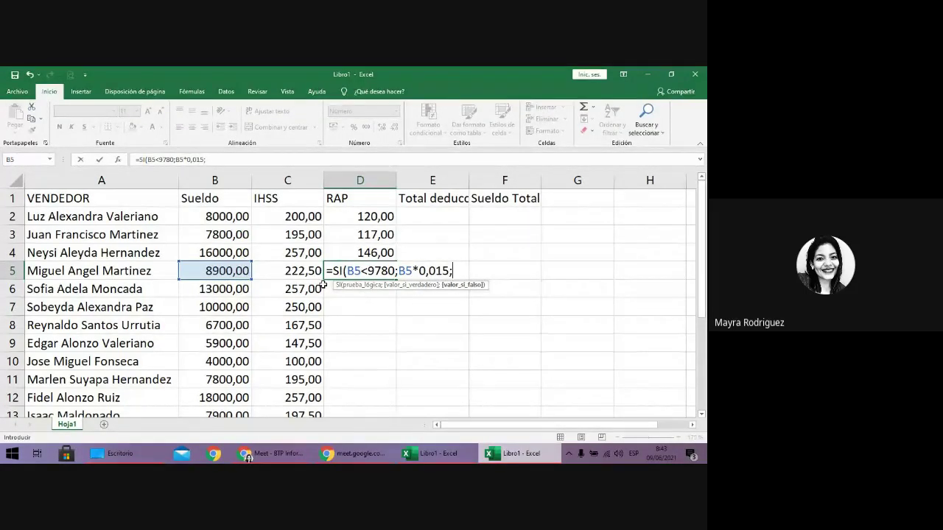
{"action": "type", "text": "146)"}
{"action": "key", "text": "Return"}
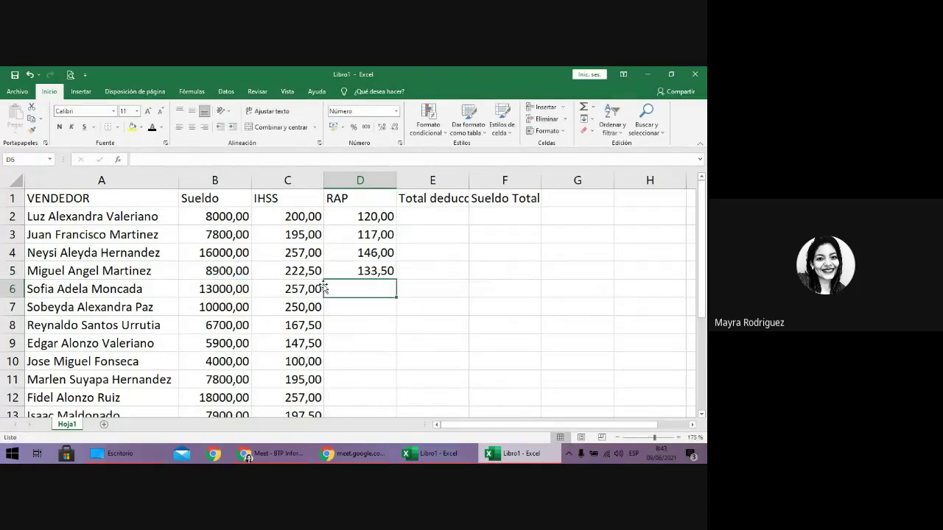
Copy the RAP formula from D5 and paste only the formula into D6:D13
{"action": "left_click", "coordinate": [372, 252]}
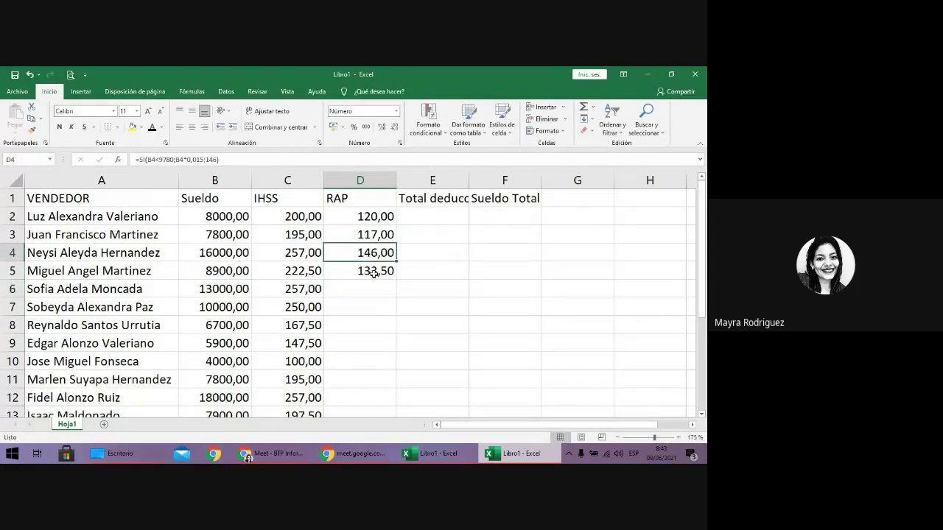
{"action": "left_click", "coordinate": [371, 270]}
{"action": "scroll", "coordinate": [398, 276], "scroll_direction": "down", "scroll_amount": 1}
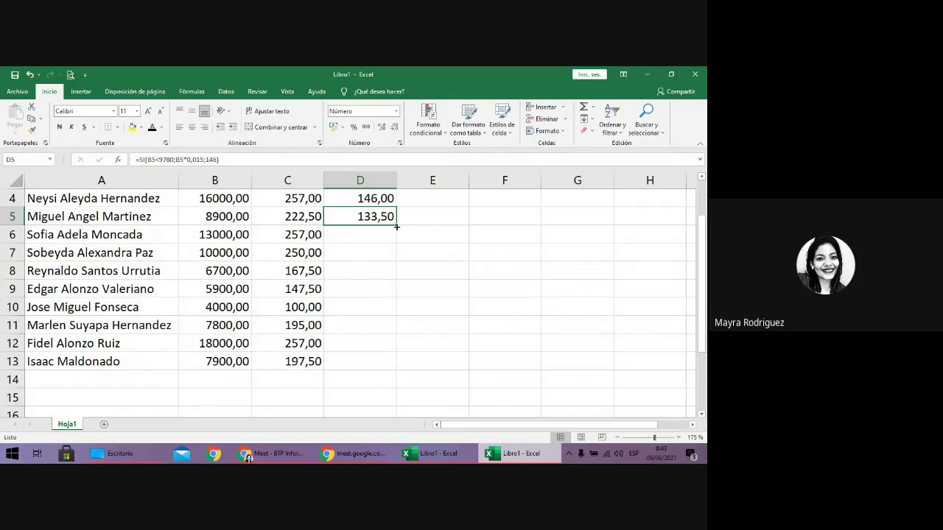
{"action": "key", "text": "ctrl+c"}
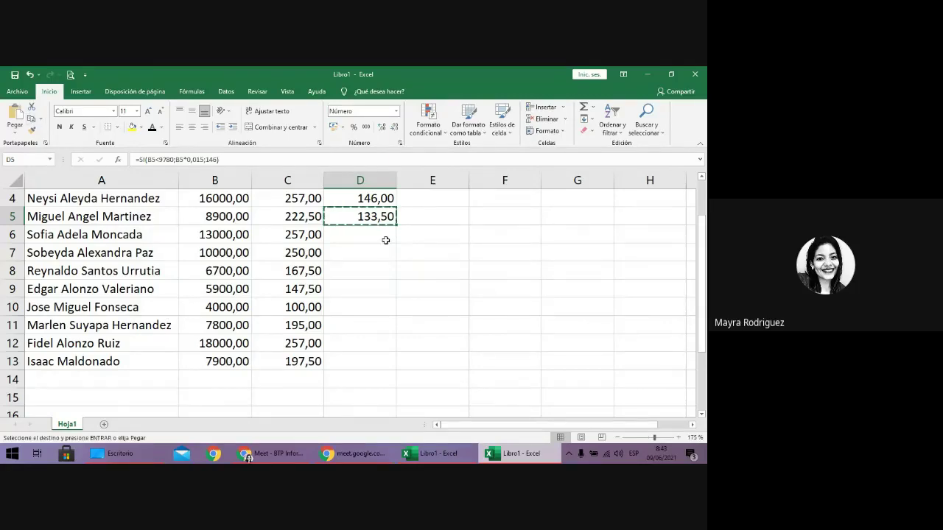
{"action": "left_click_drag", "start_coordinate": [385, 241], "coordinate": [381, 360]}
{"action": "left_click", "coordinate": [16, 132]}
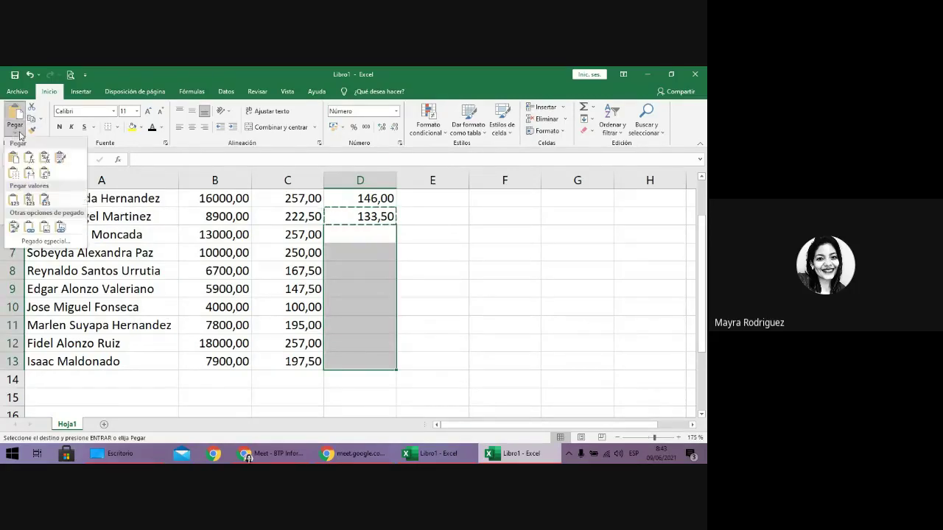
{"action": "left_click", "coordinate": [29, 157]}
{"action": "left_click", "coordinate": [453, 263]}
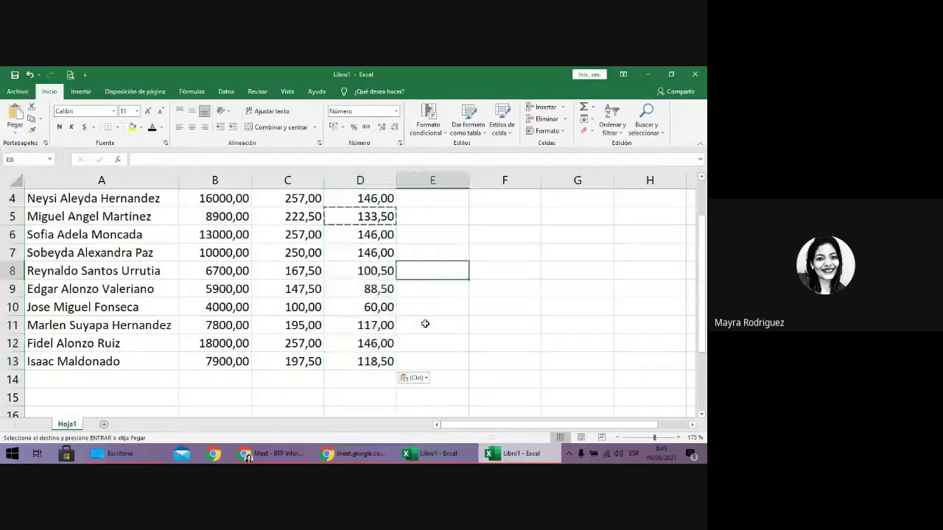
Examine the SI formulas in several cells of the RAP and IHSS columns, comparing their thresholds, rates and fixed amounts
{"action": "left_click_drag", "start_coordinate": [372, 359], "coordinate": [372, 345]}
{"action": "scroll", "coordinate": [370, 336], "scroll_direction": "up", "scroll_amount": 1}
{"action": "left_click", "coordinate": [371, 339]}
{"action": "left_click", "coordinate": [387, 289]}
{"action": "left_click", "coordinate": [367, 235]}
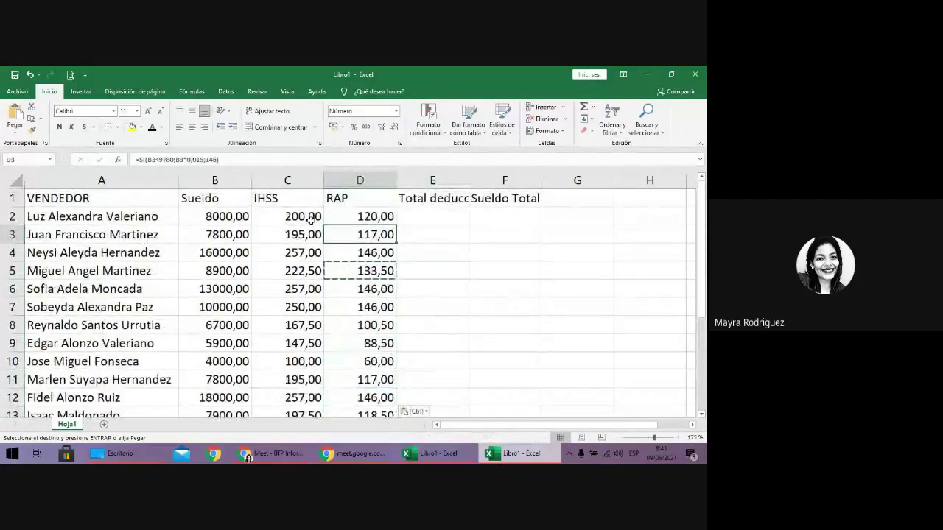
{"action": "left_click", "coordinate": [310, 220]}
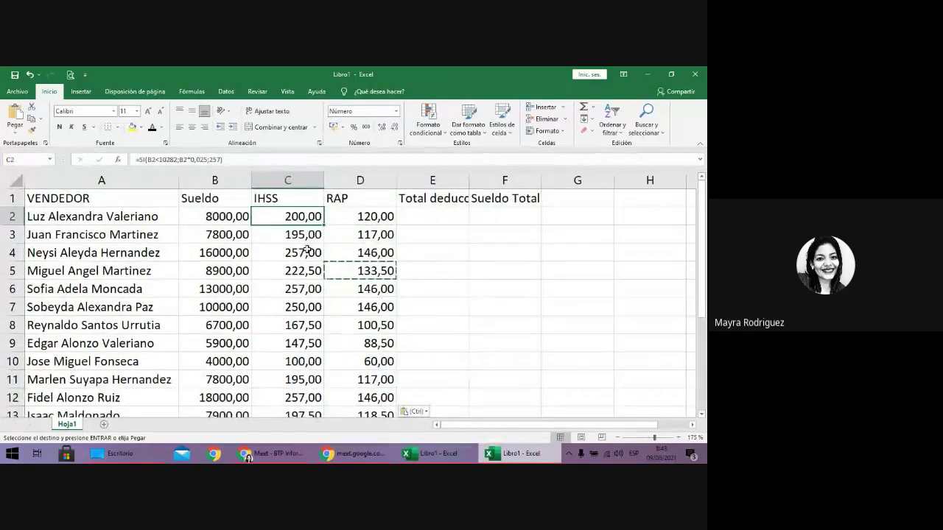
{"action": "left_click", "coordinate": [300, 250]}
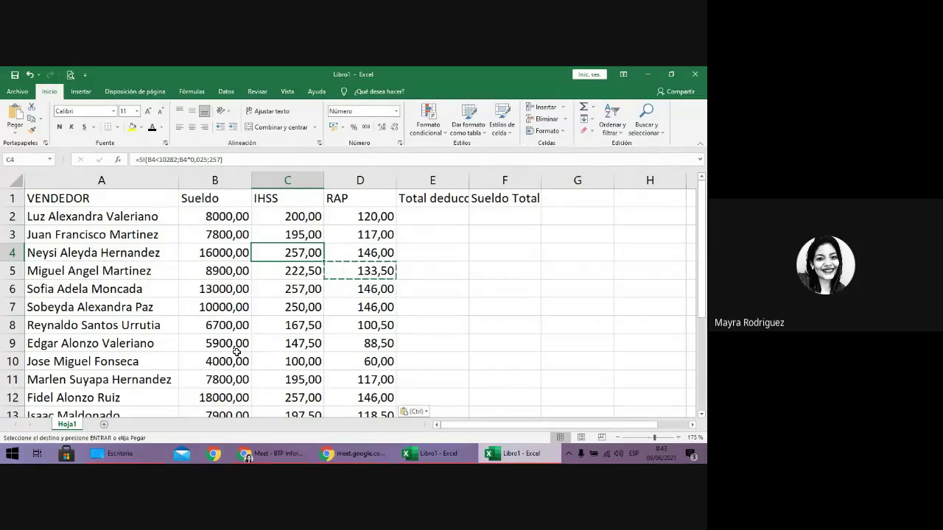
{"action": "left_click", "coordinate": [372, 221]}
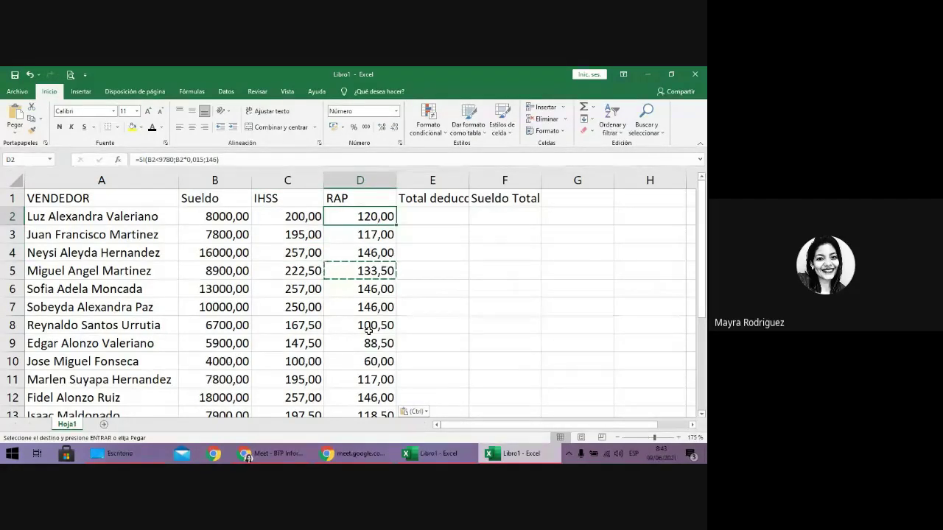
{"action": "left_click", "coordinate": [365, 258]}
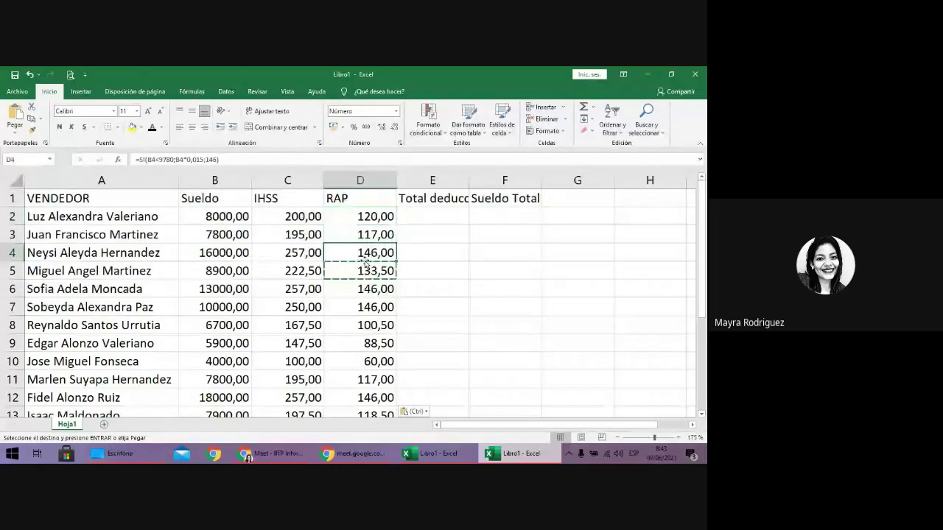
{"action": "left_click", "coordinate": [374, 216]}
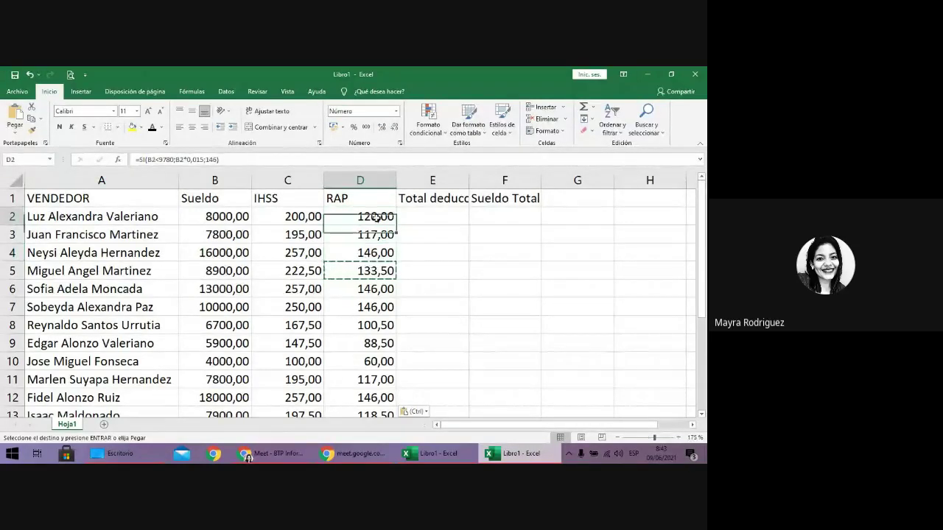
{"action": "left_click", "coordinate": [372, 307]}
{"action": "scroll", "coordinate": [372, 325], "scroll_direction": "down", "scroll_amount": 2}
{"action": "scroll", "coordinate": [372, 325], "scroll_direction": "up", "scroll_amount": 2}
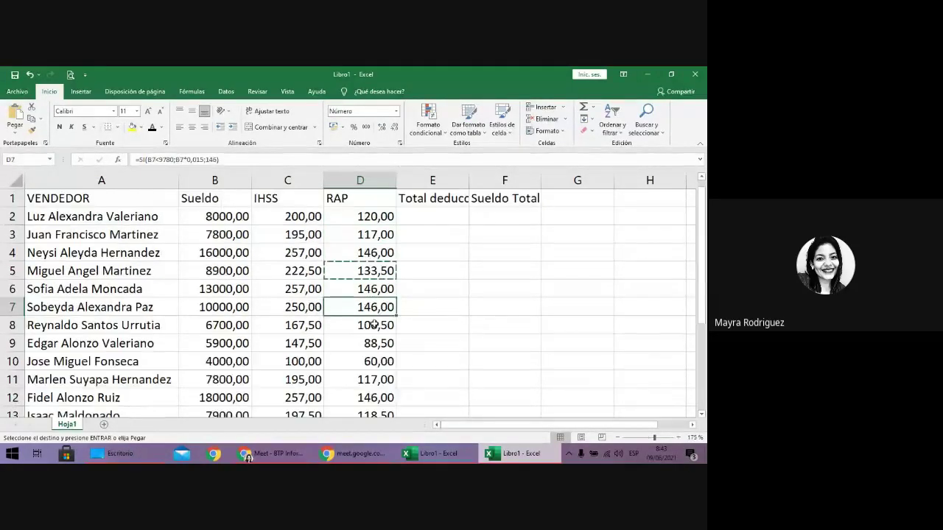
Wrap the text of the Total deducciones header in E1 and autofit column E and row 1
{"action": "left_click", "coordinate": [431, 216]}
{"action": "left_click", "coordinate": [420, 198]}
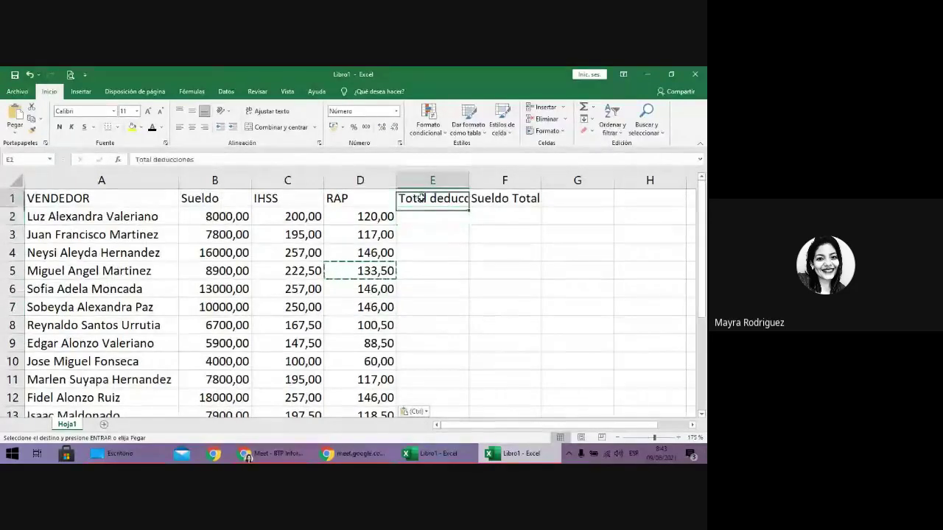
{"action": "left_click", "coordinate": [269, 110]}
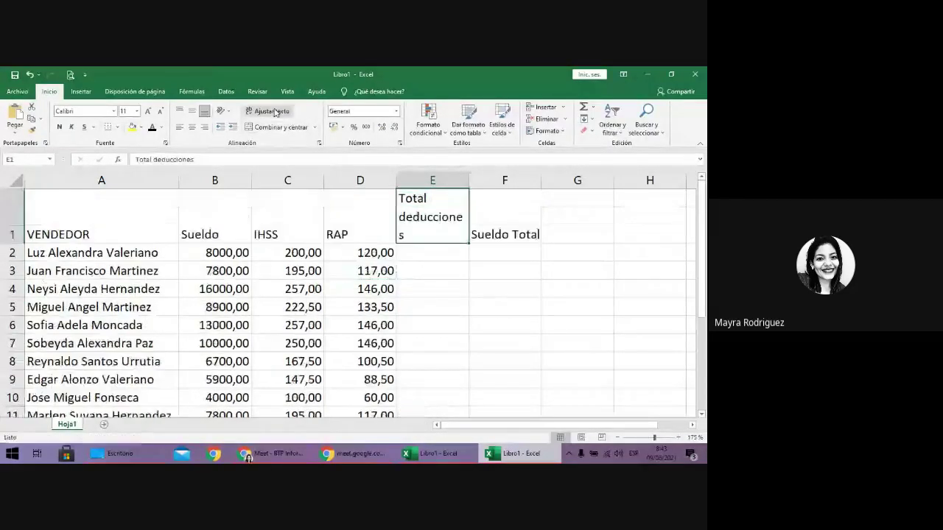
{"action": "double_click", "coordinate": [468, 183]}
{"action": "double_click", "coordinate": [9, 243]}
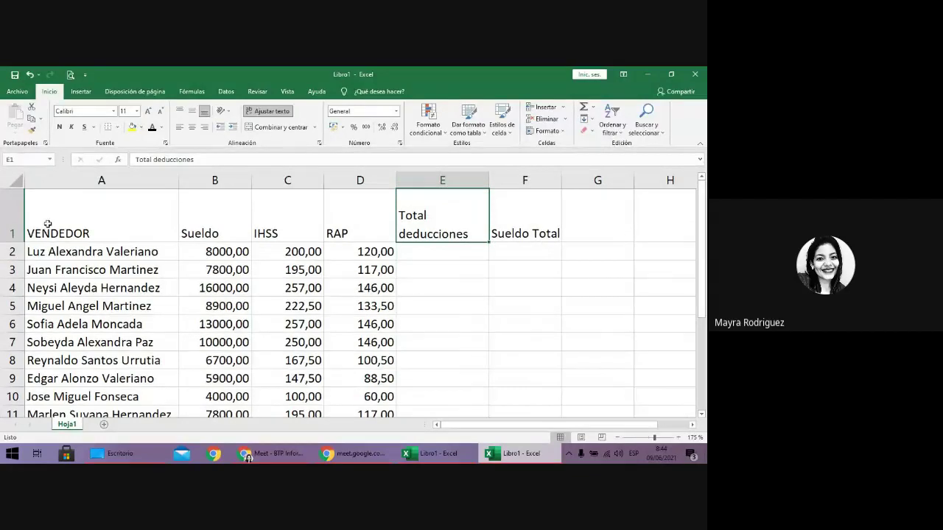
Center the headers in A1:F1 both horizontally and vertically
{"action": "left_click_drag", "start_coordinate": [17, 246], "coordinate": [519, 198]}
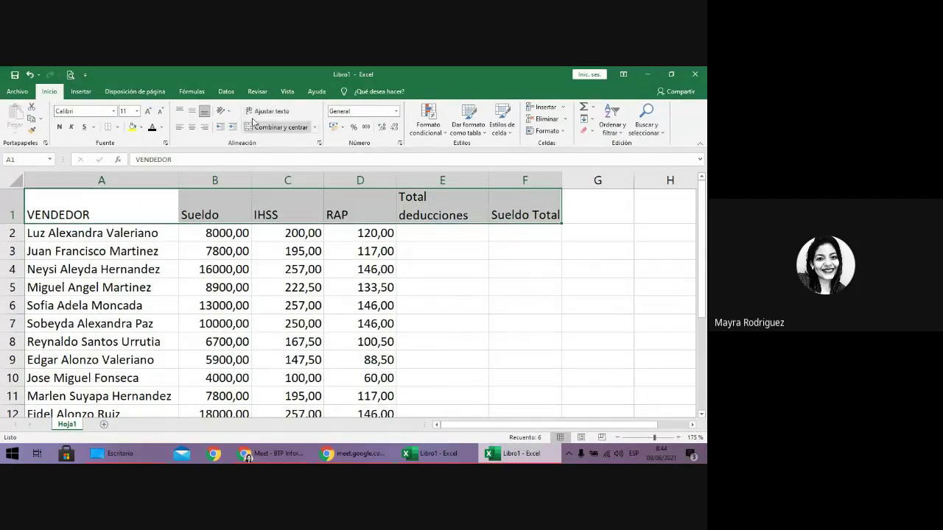
{"action": "left_click", "coordinate": [192, 127]}
{"action": "left_click", "coordinate": [193, 114]}
{"action": "left_click", "coordinate": [440, 237]}
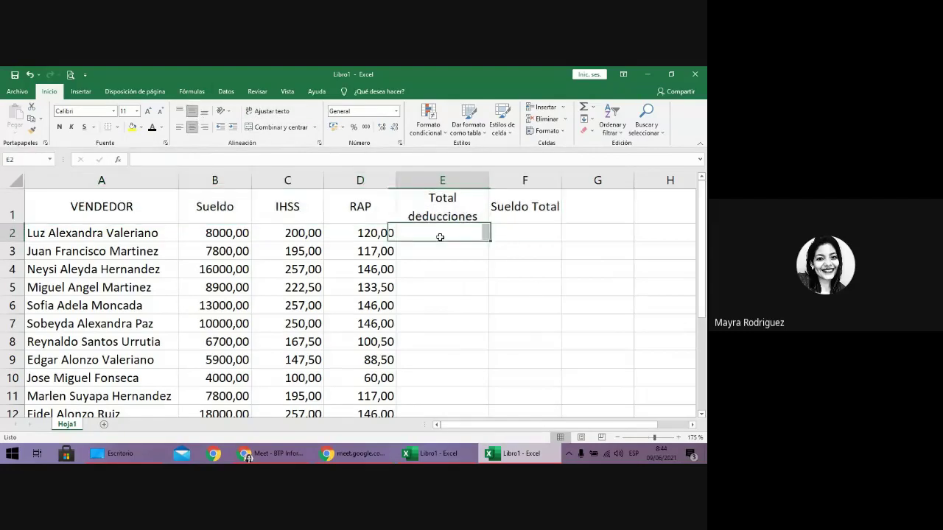
Edit the header in E1 to read Total Deducciones, with a line break before the capitalized second word
{"action": "double_click", "coordinate": [420, 220]}
{"action": "key", "text": "BackSpace"}
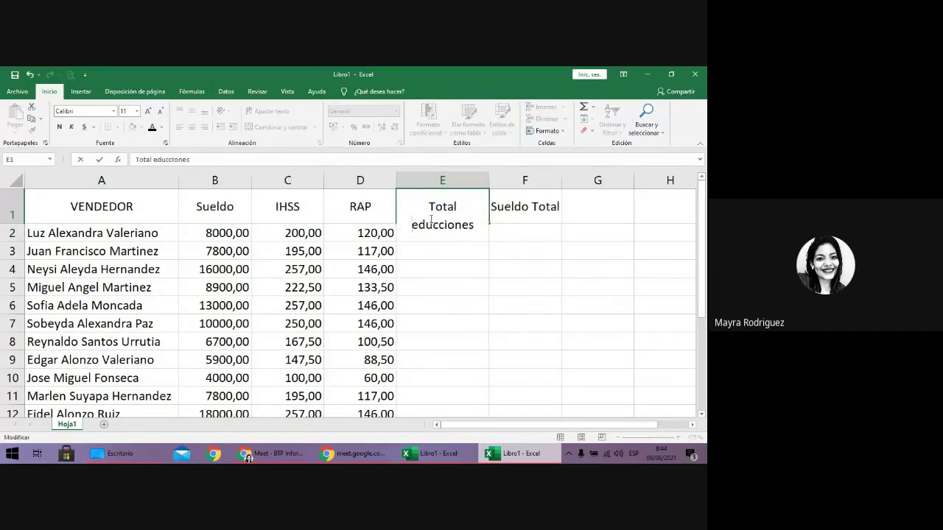
{"action": "key", "text": "BackSpace"}
{"action": "key", "text": "alt+Return"}
{"action": "type", "text": "D"}
{"action": "key", "text": "Return"}
Enter the formula =SUMA(C2:D2) in E2 to total the first vendor's IHSS and RAP deductions
{"action": "left_click", "coordinate": [308, 235]}
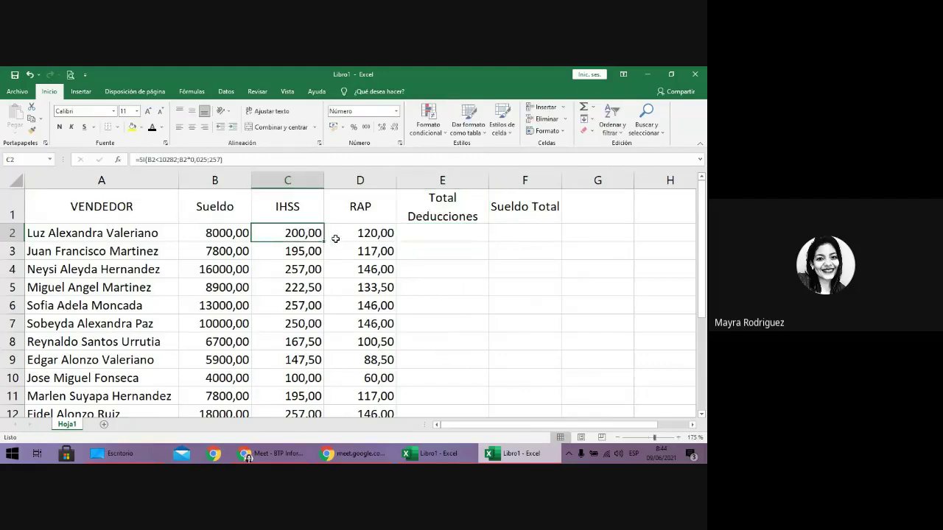
{"action": "left_click", "coordinate": [355, 235]}
{"action": "left_click", "coordinate": [459, 238]}
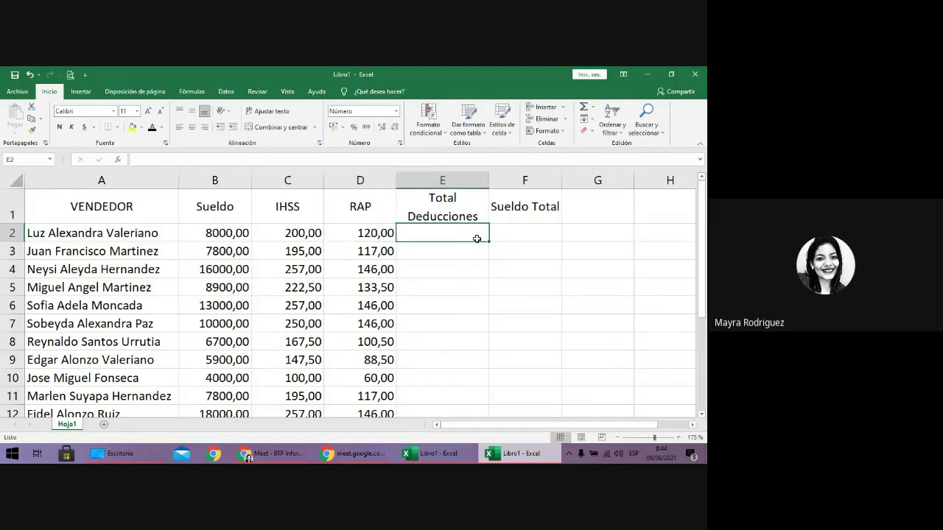
{"action": "type", "text": "=sum"}
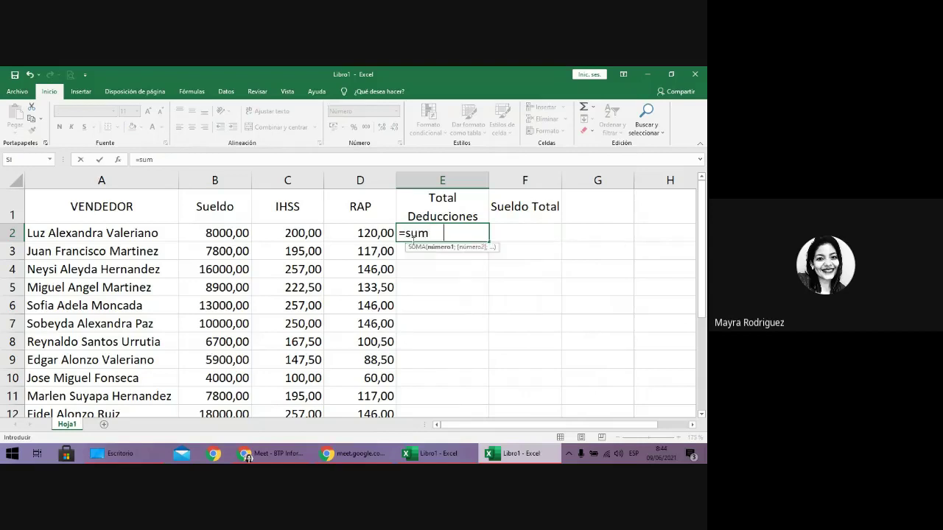
{"action": "key", "text": "Tab"}
{"action": "left_click_drag", "start_coordinate": [287, 235], "coordinate": [350, 232]}
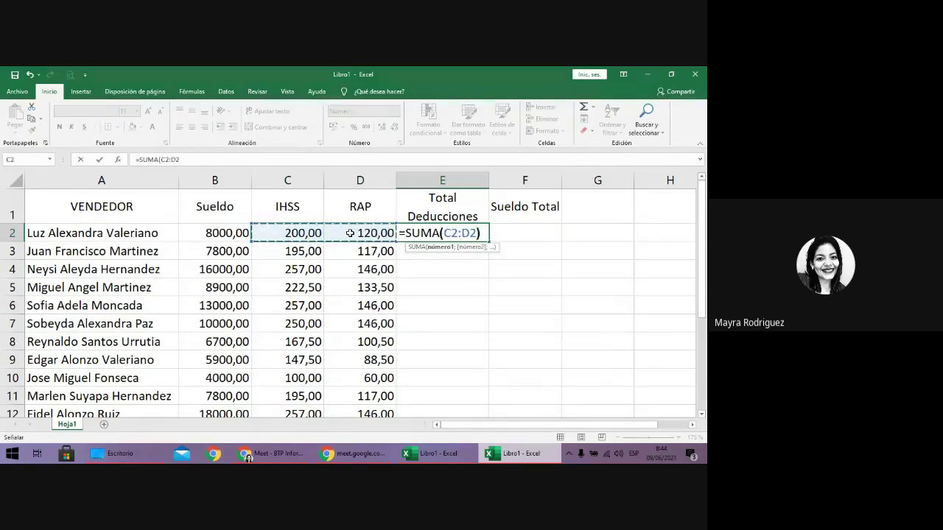
{"action": "type", "text": ")"}
{"action": "key", "text": "Return"}
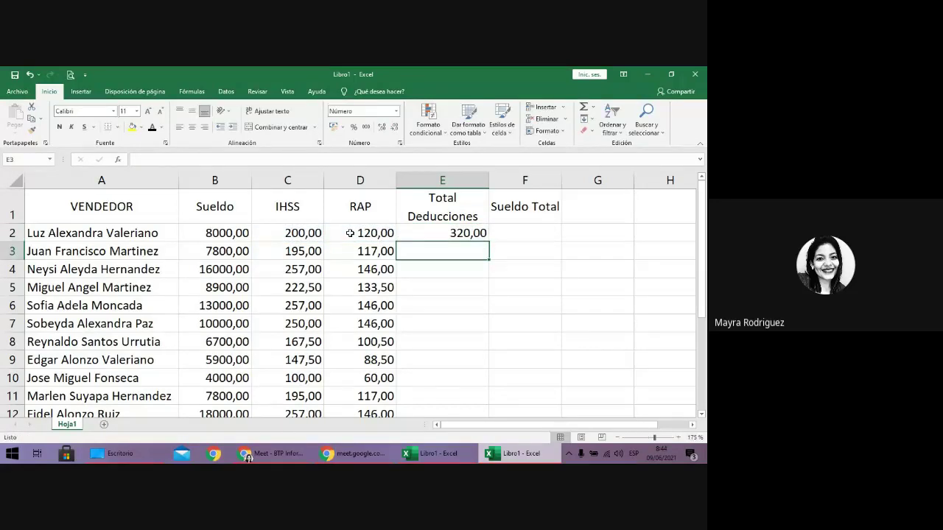
Switch to the other workbook's Planilla sheet and enter =SUMA(Empleado3[@[IHSS]:[RAP]]) in E5 of the Total deducciones column
{"action": "left_click", "coordinate": [214, 234]}
{"action": "left_click", "coordinate": [472, 233]}
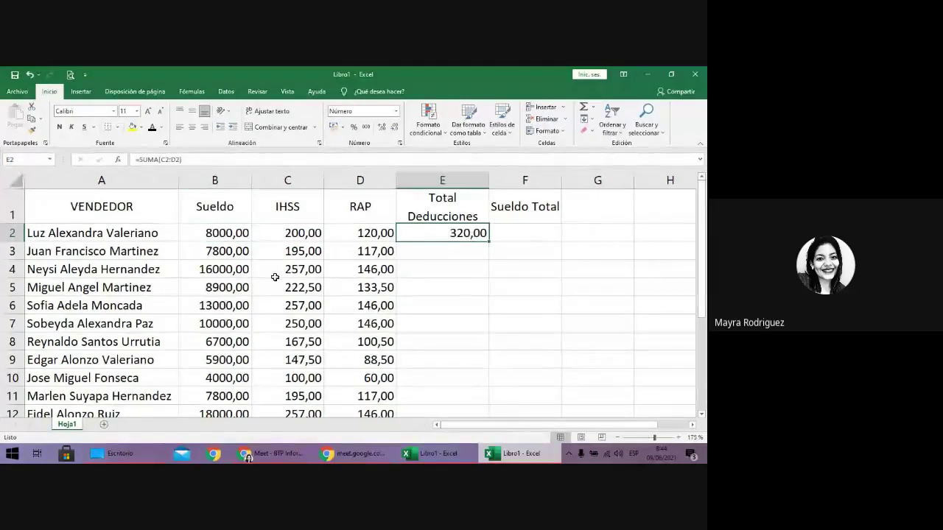
{"action": "left_click", "coordinate": [452, 453]}
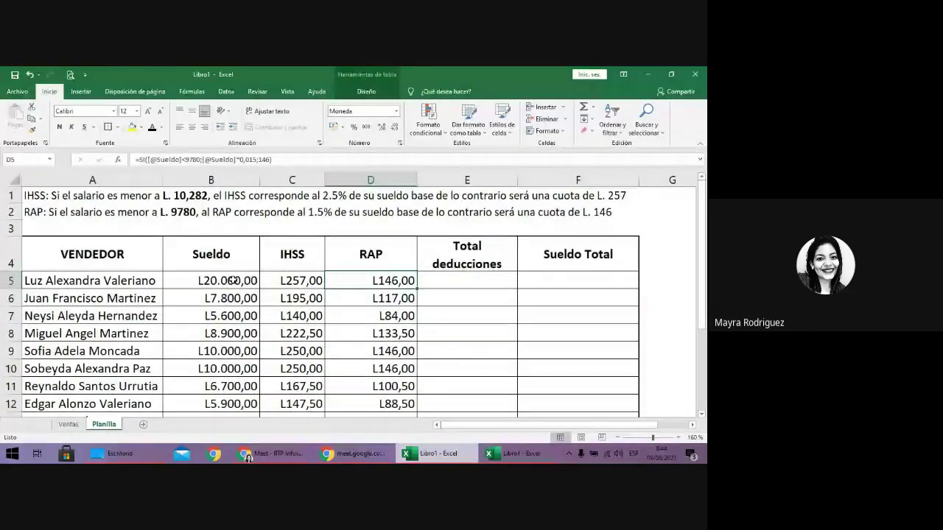
{"action": "left_click", "coordinate": [451, 280]}
{"action": "type", "text": "="}
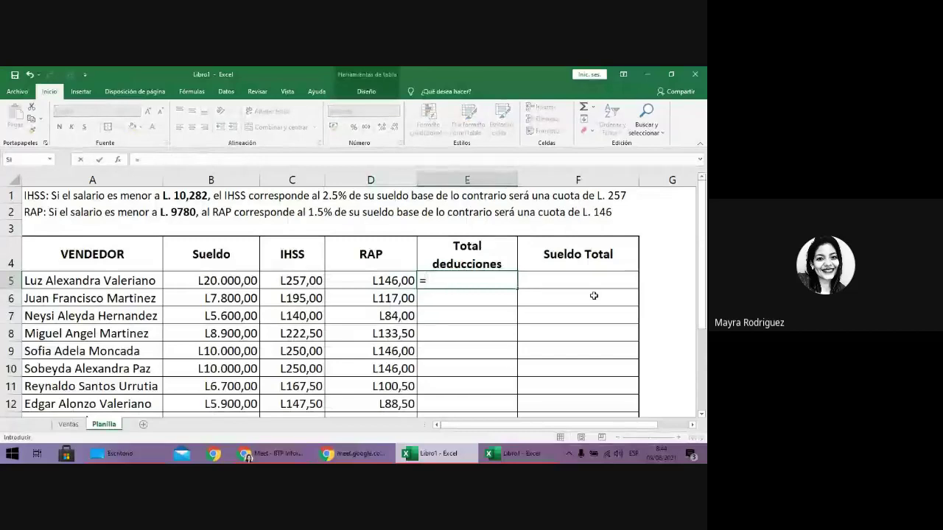
{"action": "type", "text": "sumaj"}
{"action": "key", "text": "BackSpace"}
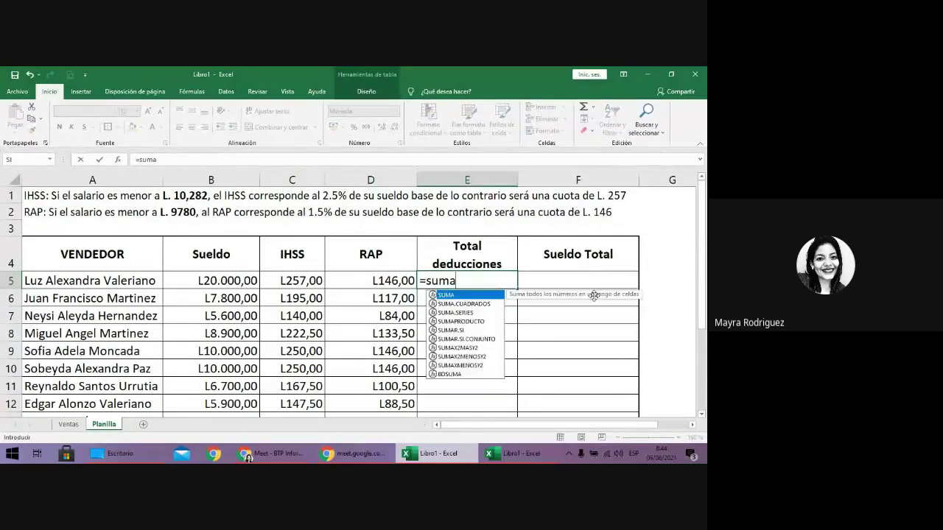
{"action": "key", "text": "Tab"}
{"action": "left_click_drag", "start_coordinate": [299, 281], "coordinate": [391, 283]}
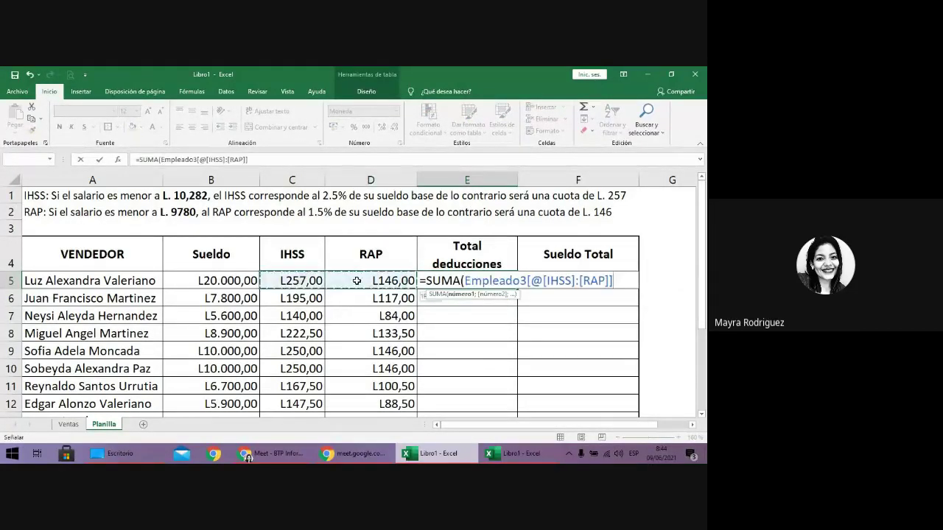
{"action": "key", "text": "Return"}
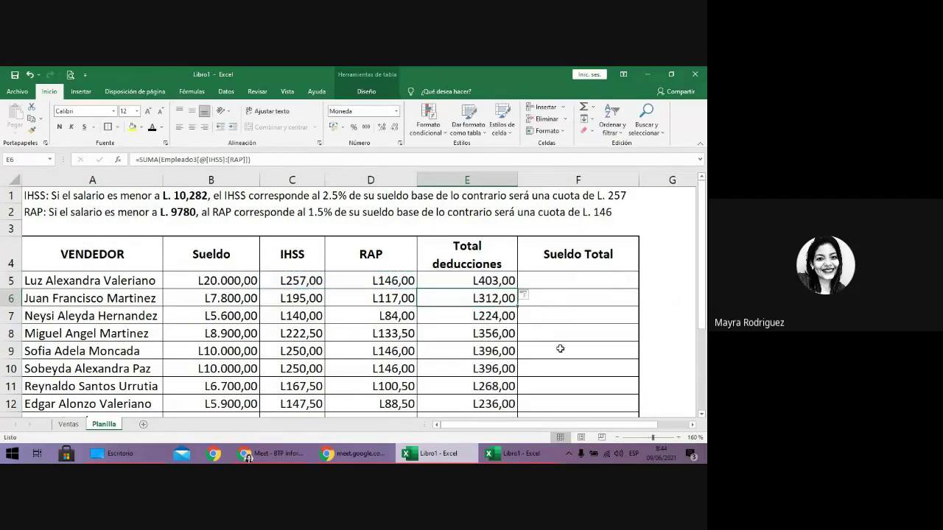
Review the Total deducciones column, and enter a Sueldo Total formula in F5 that subtracts Total deducciones from Sueldo
{"action": "scroll", "coordinate": [497, 290], "scroll_direction": "down", "scroll_amount": 1}
{"action": "left_click", "coordinate": [508, 231]}
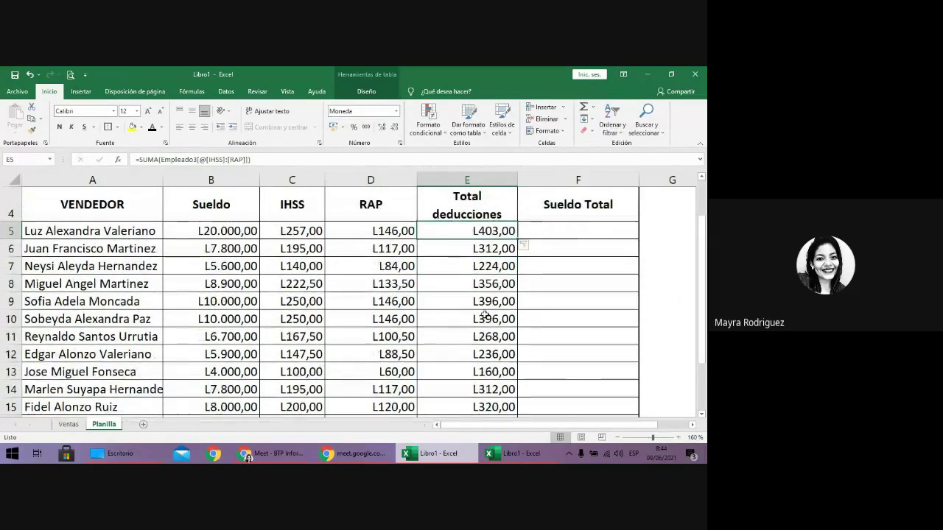
{"action": "left_click_drag", "start_coordinate": [221, 232], "coordinate": [230, 402]}
{"action": "scroll", "coordinate": [300, 359], "scroll_direction": "up", "scroll_amount": 1}
{"action": "scroll", "coordinate": [300, 359], "scroll_direction": "up", "scroll_amount": 1}
{"action": "left_click", "coordinate": [442, 294]}
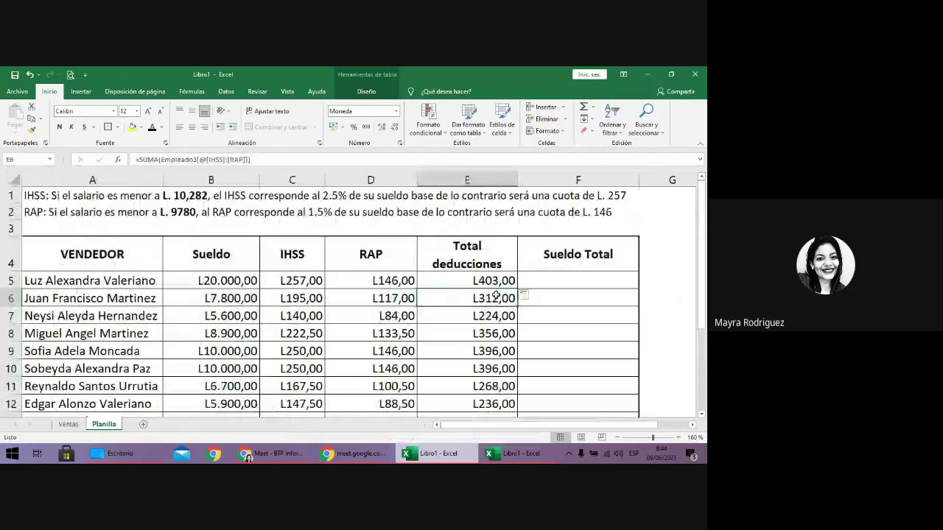
{"action": "left_click", "coordinate": [543, 279]}
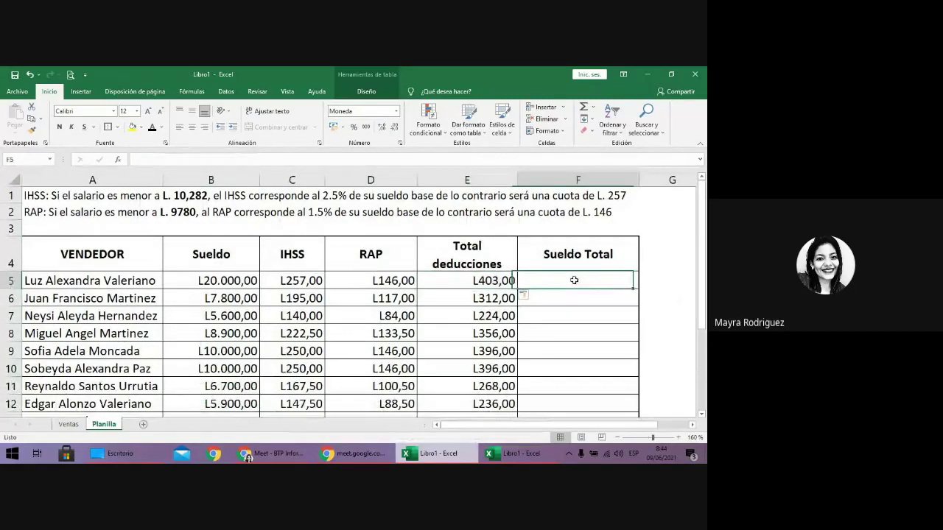
{"action": "type", "text": "="}
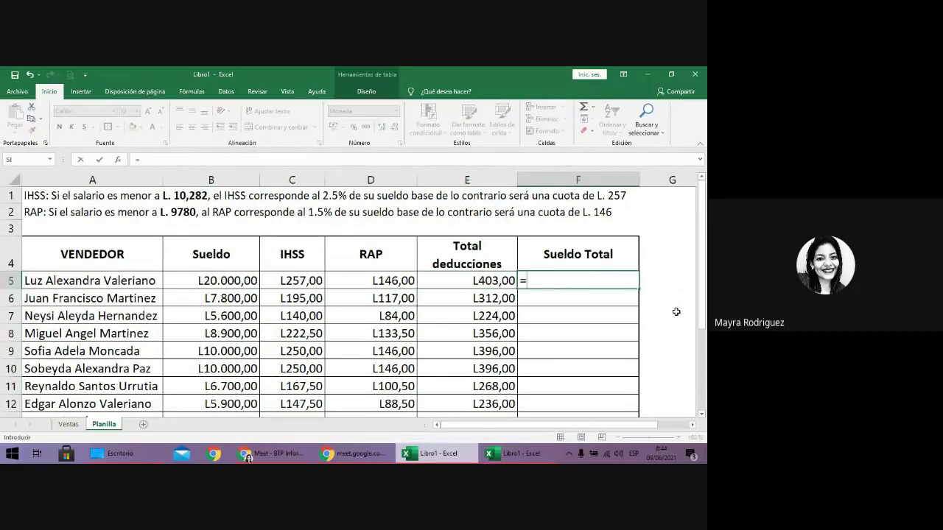
{"action": "left_click", "coordinate": [230, 283]}
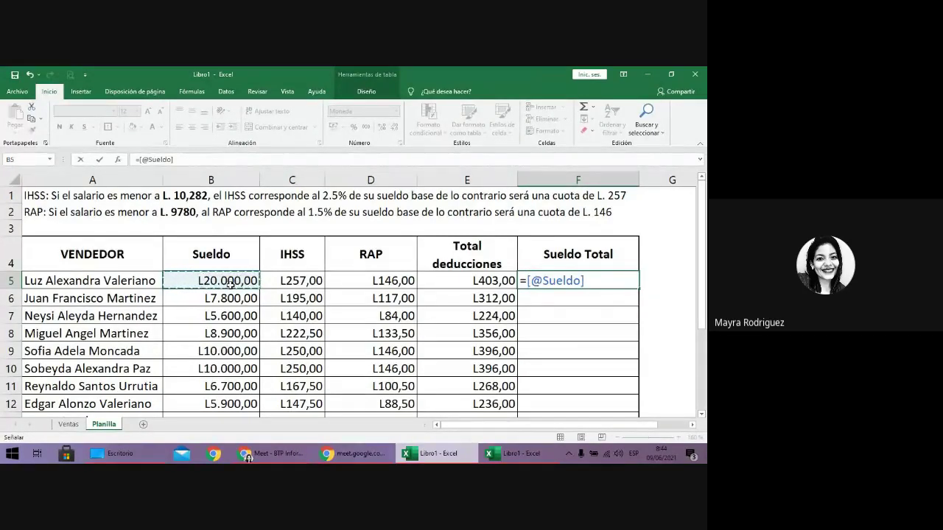
{"action": "type", "text": "-"}
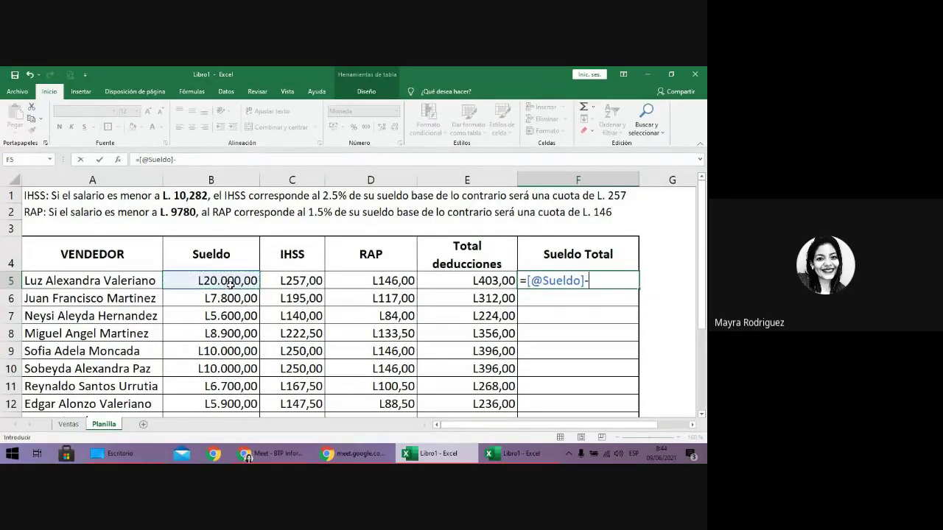
{"action": "left_click", "coordinate": [461, 284]}
{"action": "key", "text": "Return"}
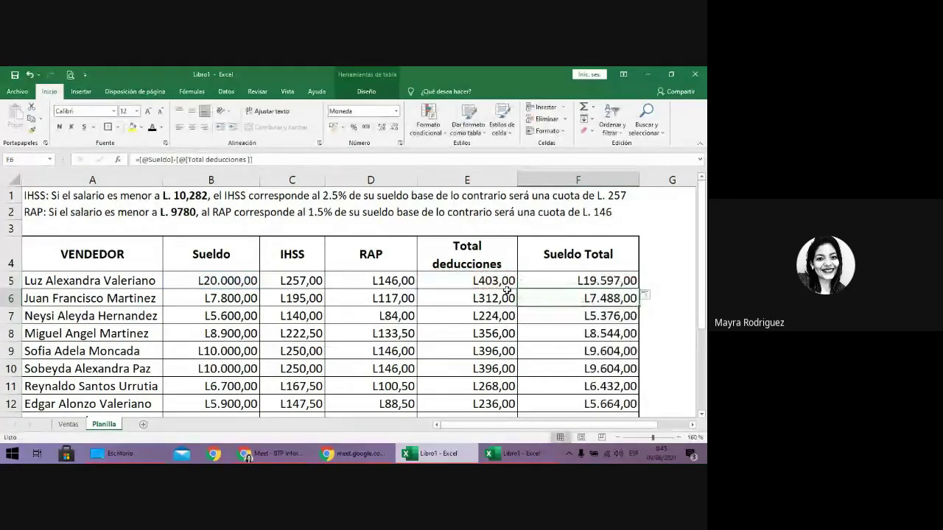
Return to the workbook with sheet Hoja1 and enter a SUMA formula over C3:D3 in E3
{"action": "left_click", "coordinate": [203, 282]}
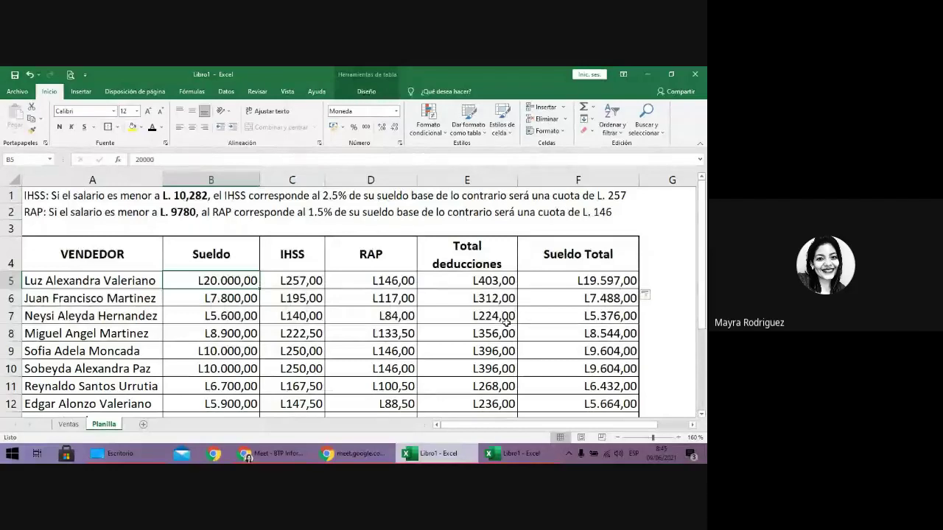
{"action": "scroll", "coordinate": [448, 369], "scroll_direction": "down", "scroll_amount": 1}
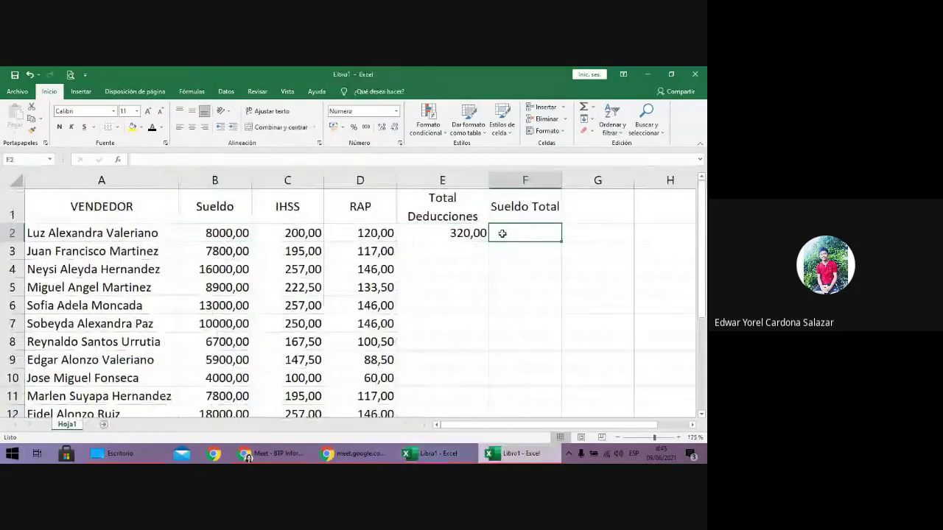
{"action": "left_click", "coordinate": [445, 256]}
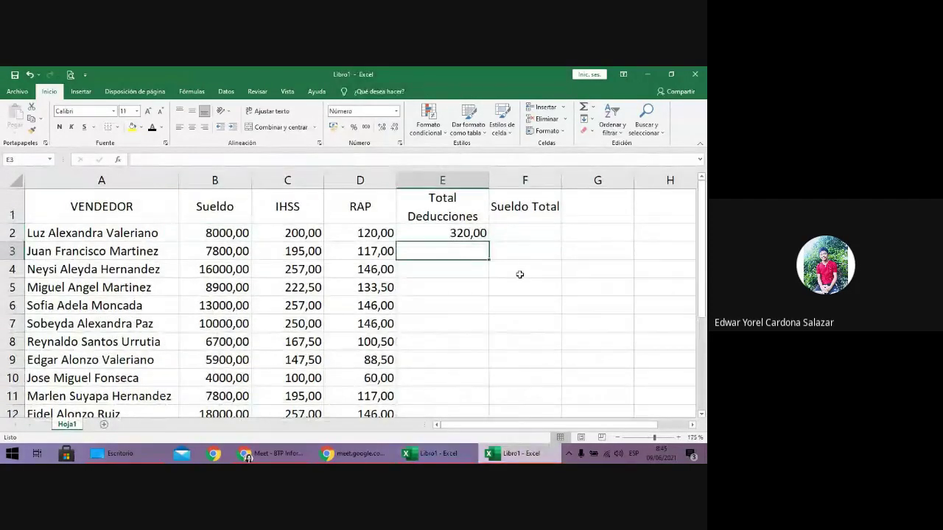
{"action": "type", "text": "=sum"}
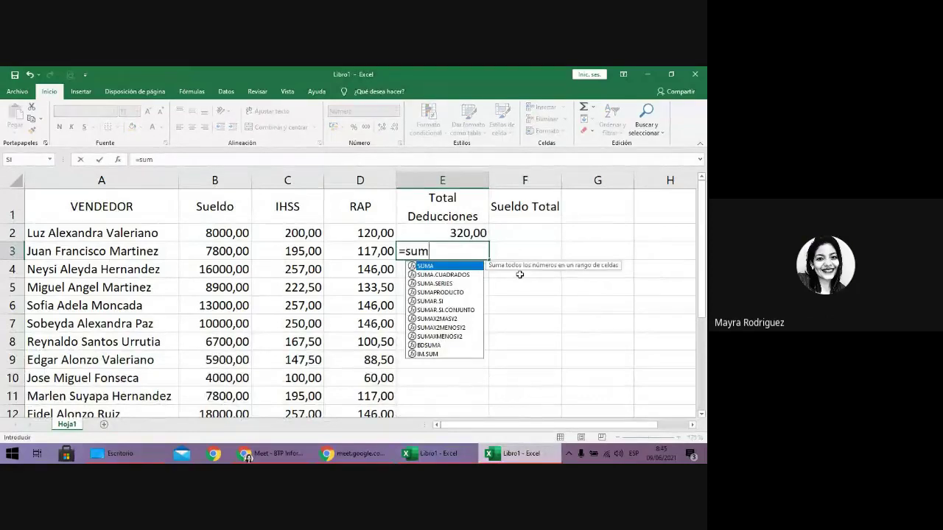
{"action": "key", "text": "Tab"}
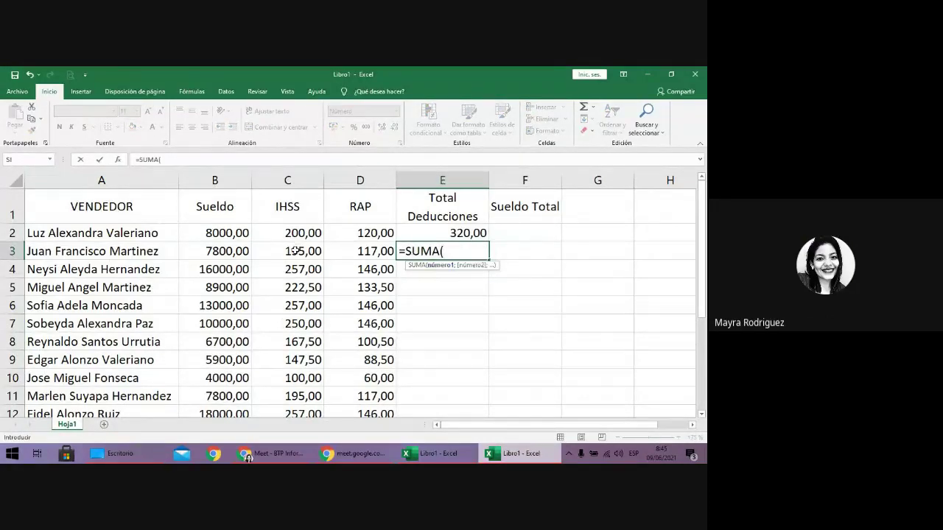
{"action": "left_click_drag", "start_coordinate": [295, 252], "coordinate": [330, 248]}
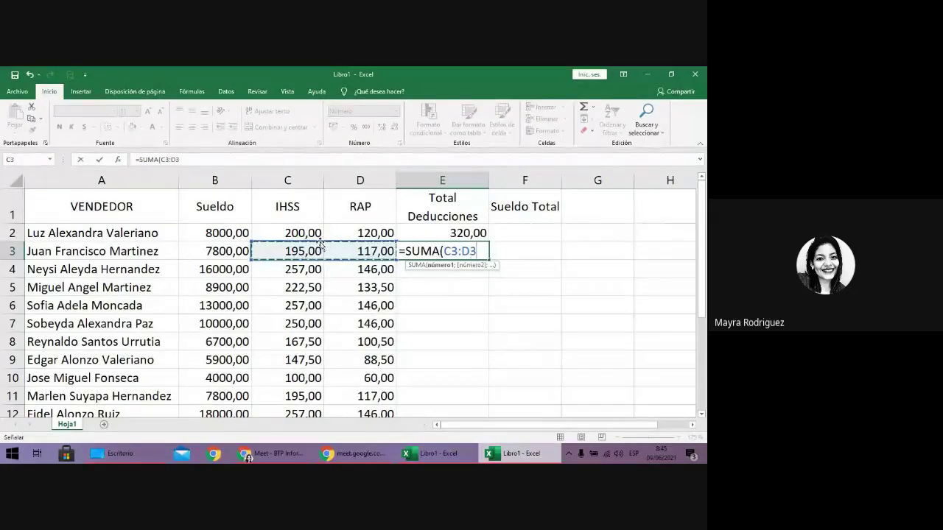
{"action": "key", "text": "Return"}
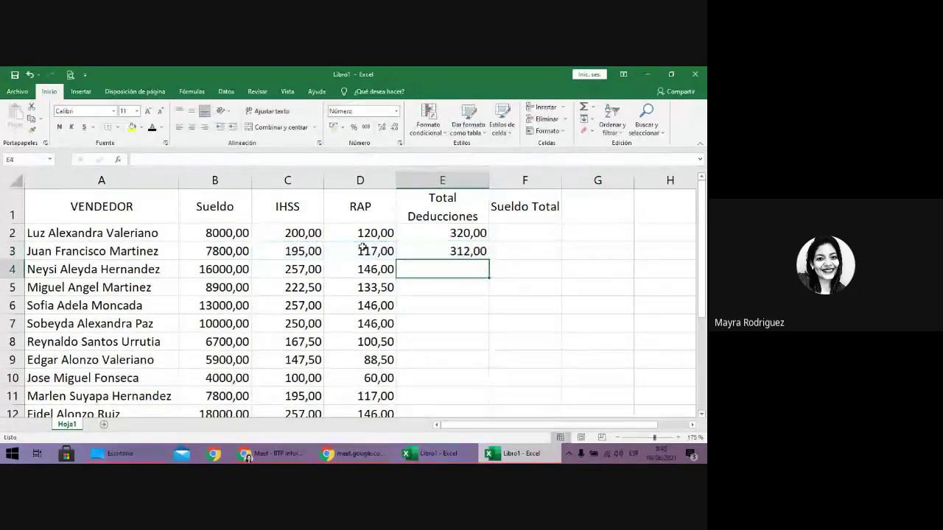
Enter a SUMA formula in E4 that adds the IHSS and RAP amounts in C4:D4
{"action": "type", "text": "=sum"}
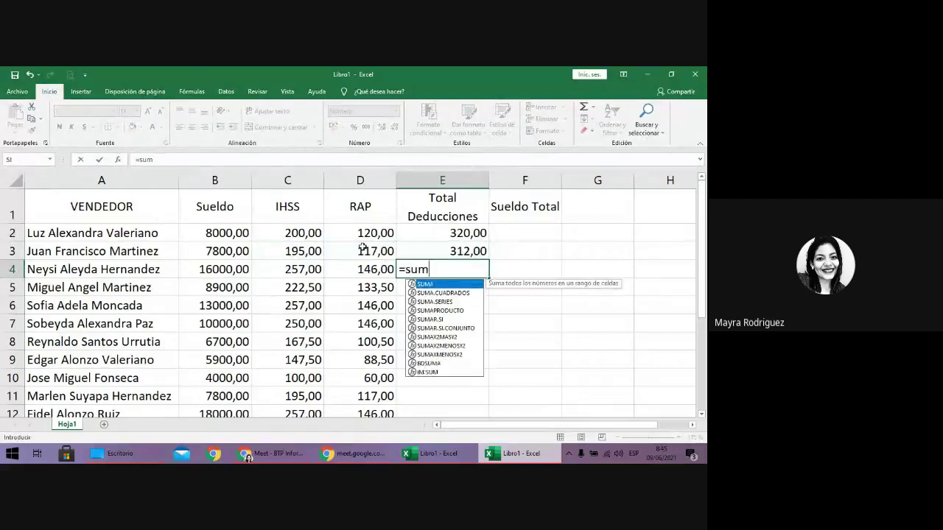
{"action": "type", "text": "a"}
{"action": "key", "text": "Tab"}
{"action": "left_click_drag", "start_coordinate": [306, 270], "coordinate": [348, 272]}
{"action": "key", "text": "Return"}
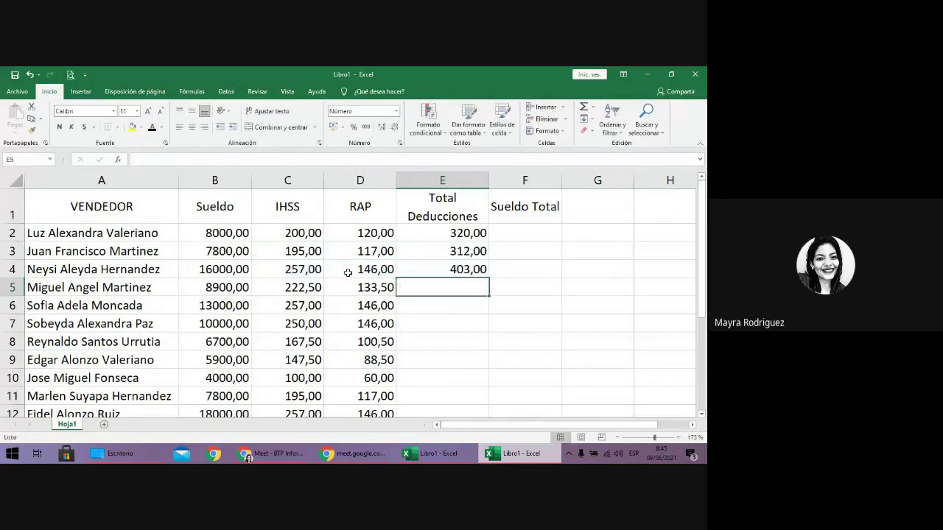
Enter a SUMA formula in E5 of the Total Deducciones column over the IHSS and RAP cells C5:D5
{"action": "type", "text": "=suma"}
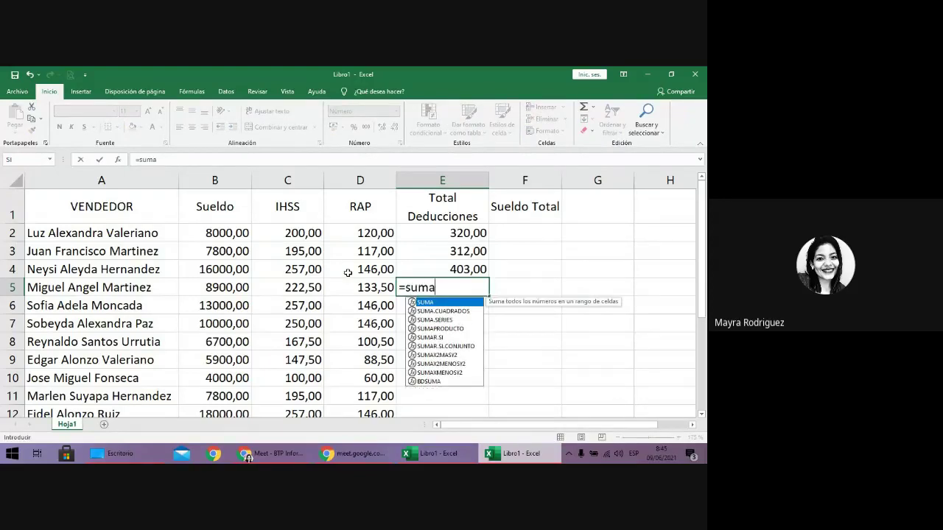
{"action": "key", "text": "Tab"}
{"action": "left_click_drag", "start_coordinate": [294, 287], "coordinate": [361, 287]}
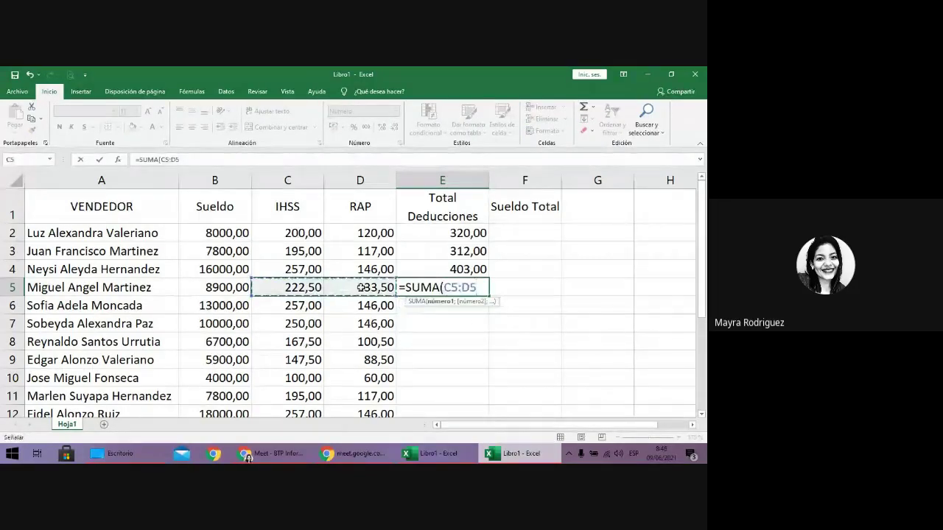
{"action": "key", "text": "Return"}
Enter the addition formula =C6+D6 in E6 for that row's total deductions
{"action": "type", "text": "="}
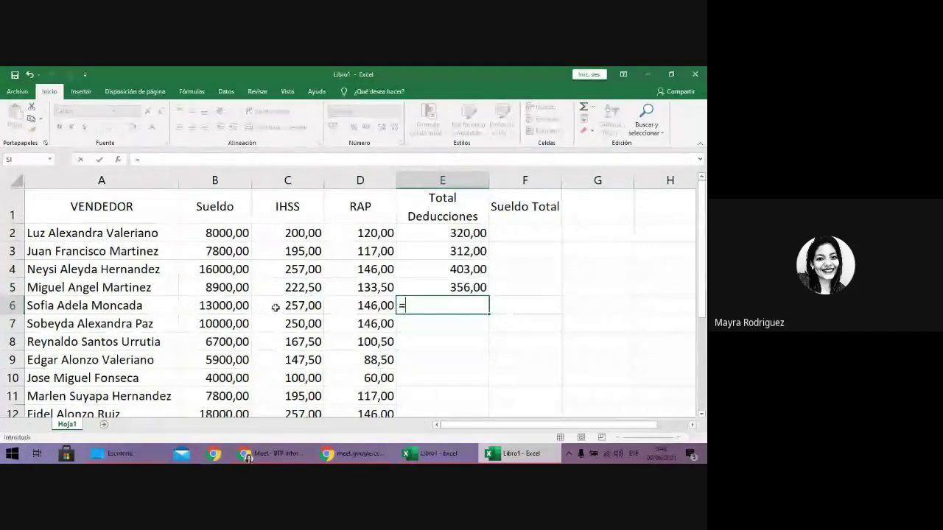
{"action": "left_click", "coordinate": [274, 306]}
{"action": "type", "text": "+"}
{"action": "left_click", "coordinate": [358, 306]}
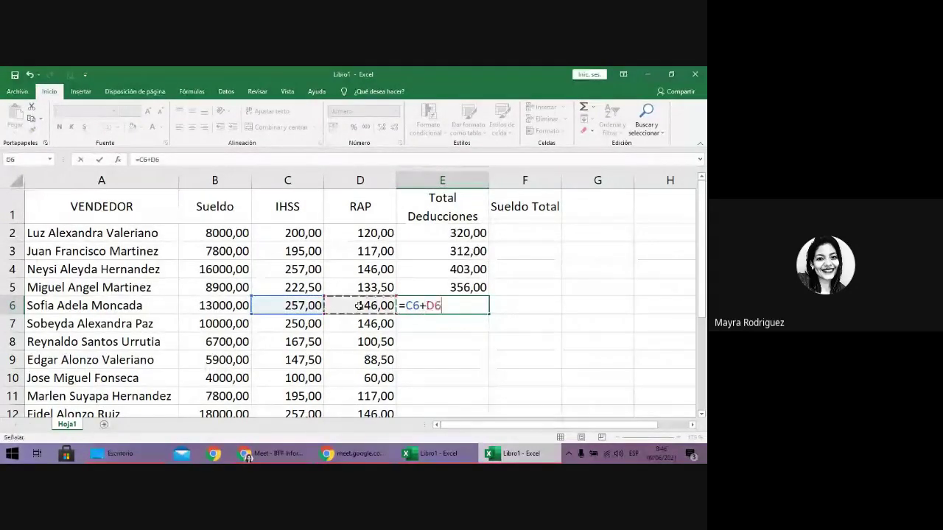
{"action": "key", "text": "Return"}
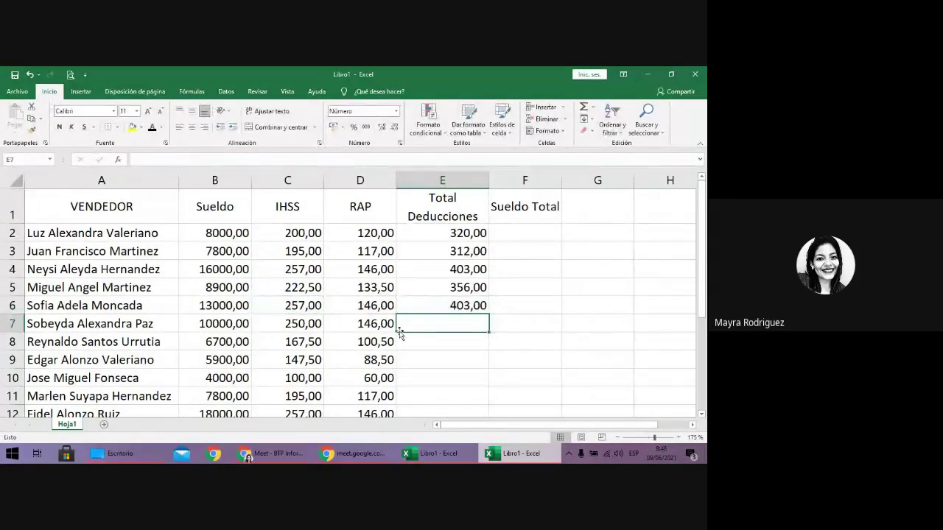
Enter SUMA formulas in E7 and E8 that add IHSS and RAP over C7:D7 and C8:D8
{"action": "type", "text": "=suma("}
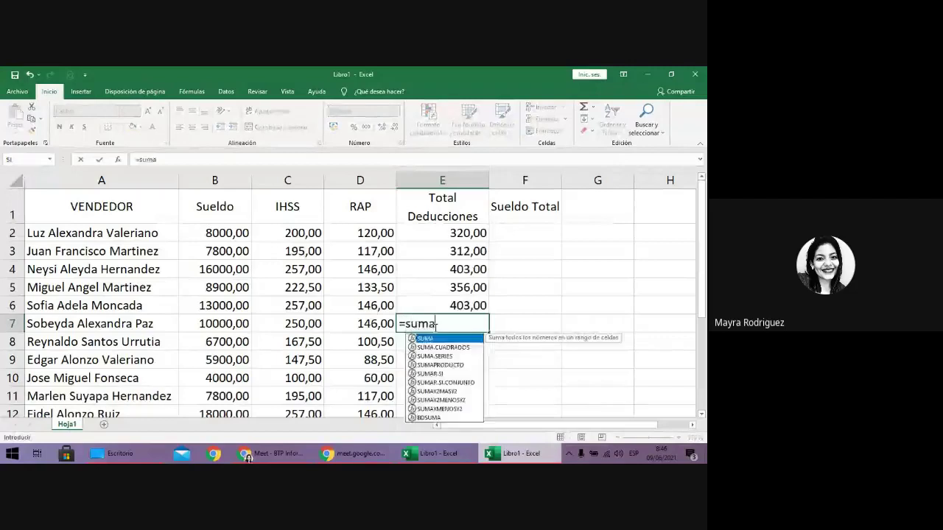
{"action": "left_click_drag", "start_coordinate": [288, 324], "coordinate": [356, 323]}
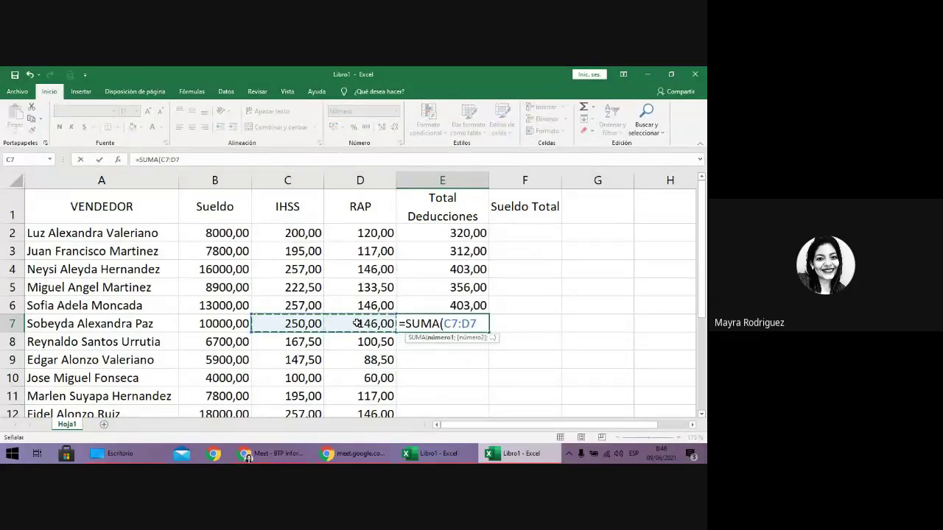
{"action": "key", "text": "Return"}
{"action": "type", "text": "="}
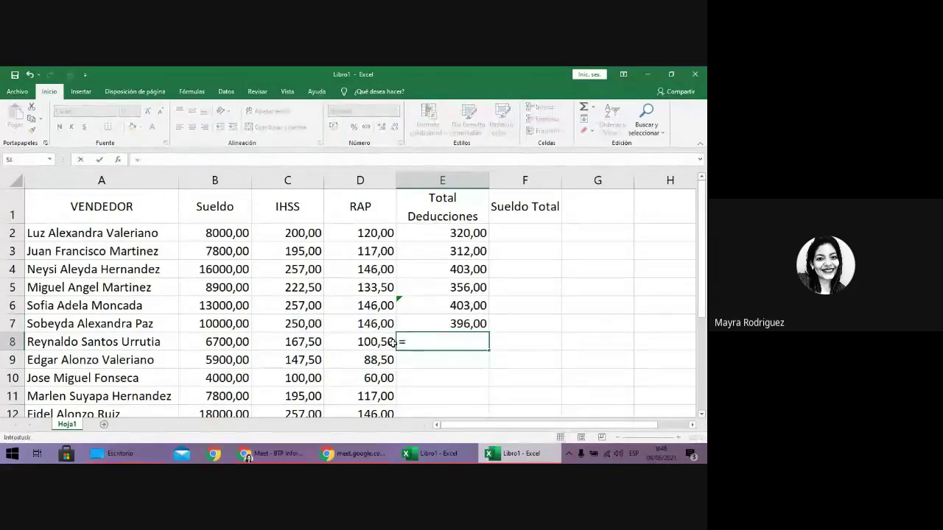
{"action": "type", "text": "suma("}
{"action": "left_click", "coordinate": [319, 341]}
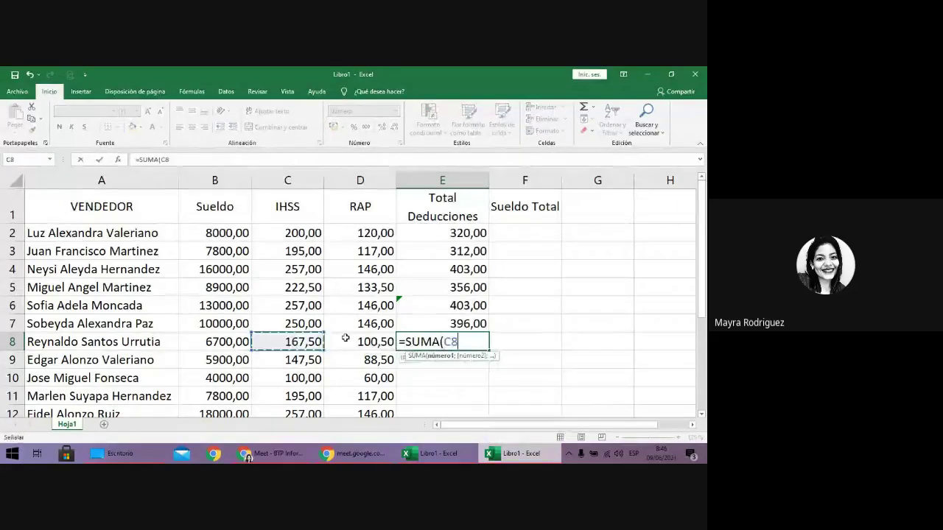
{"action": "left_click_drag", "start_coordinate": [346, 337], "coordinate": [349, 336]}
{"action": "key", "text": "Return"}
Enter SUMA formulas over C9:D9 in E9 and over C10:D10 in E10
{"action": "scroll", "coordinate": [441, 318], "scroll_direction": "down", "scroll_amount": 2}
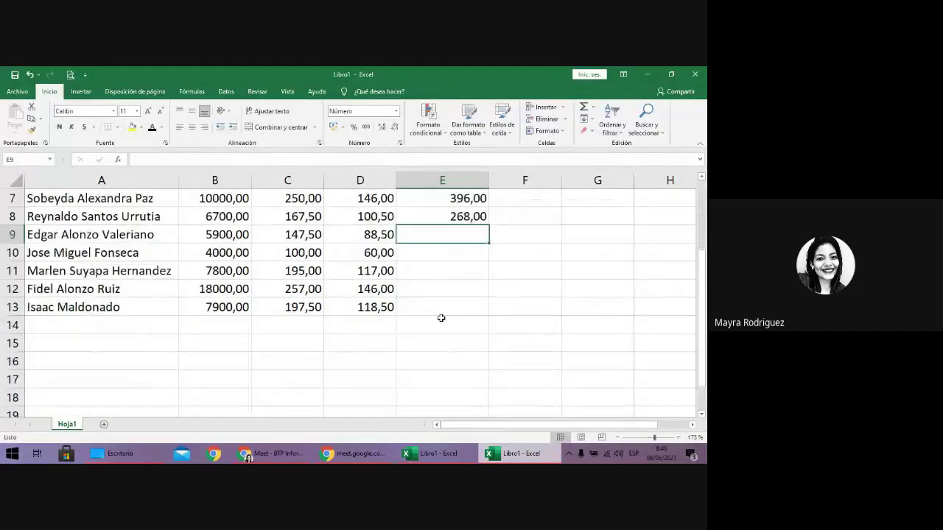
{"action": "type", "text": "=suma("}
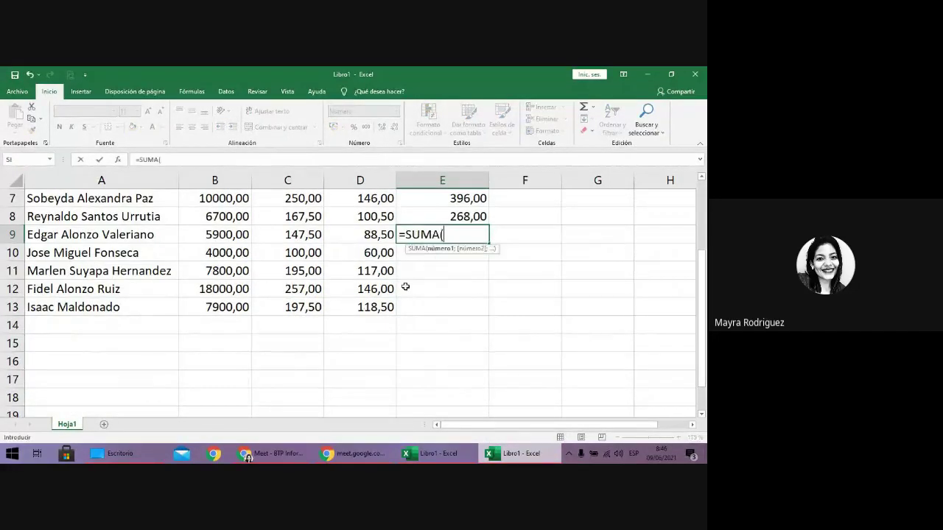
{"action": "left_click_drag", "start_coordinate": [296, 239], "coordinate": [349, 238]}
{"action": "key", "text": "Return"}
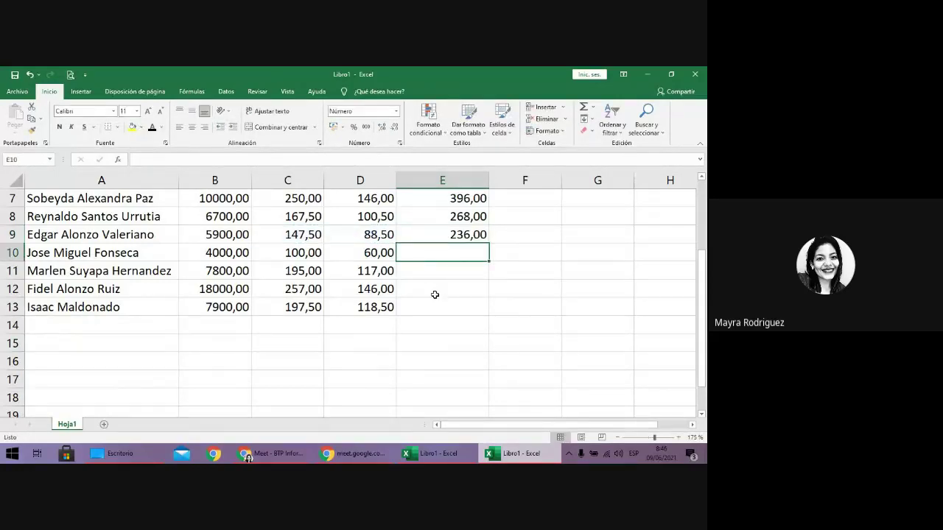
{"action": "type", "text": "=suma"}
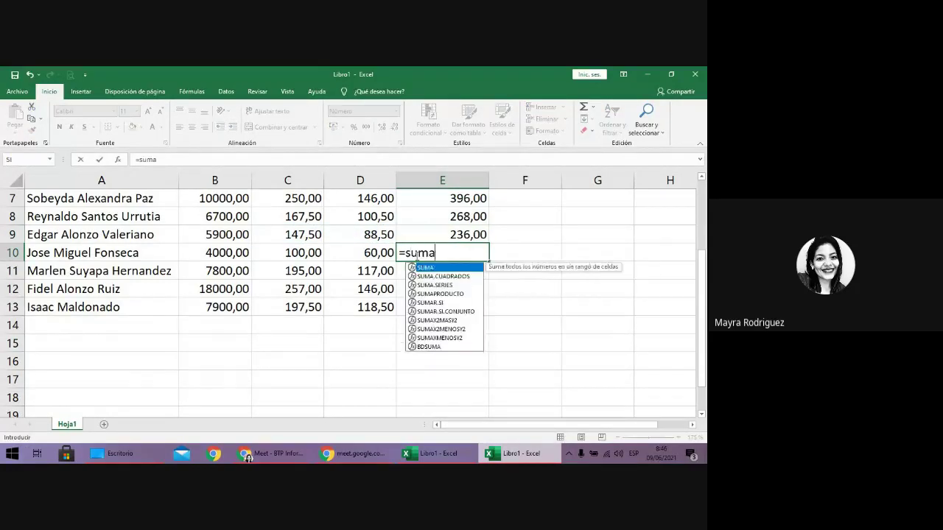
{"action": "key", "text": "Tab"}
{"action": "left_click_drag", "start_coordinate": [313, 253], "coordinate": [335, 255]}
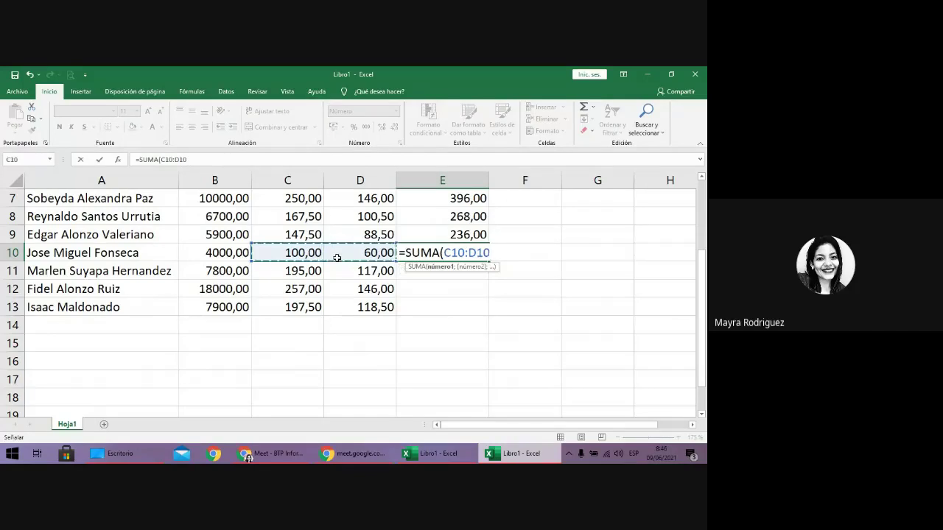
{"action": "key", "text": "Return"}
Enter a SUMA formula in E11 that totals the deductions in C11:D11
{"action": "scroll", "coordinate": [420, 274], "scroll_direction": "up", "scroll_amount": 1}
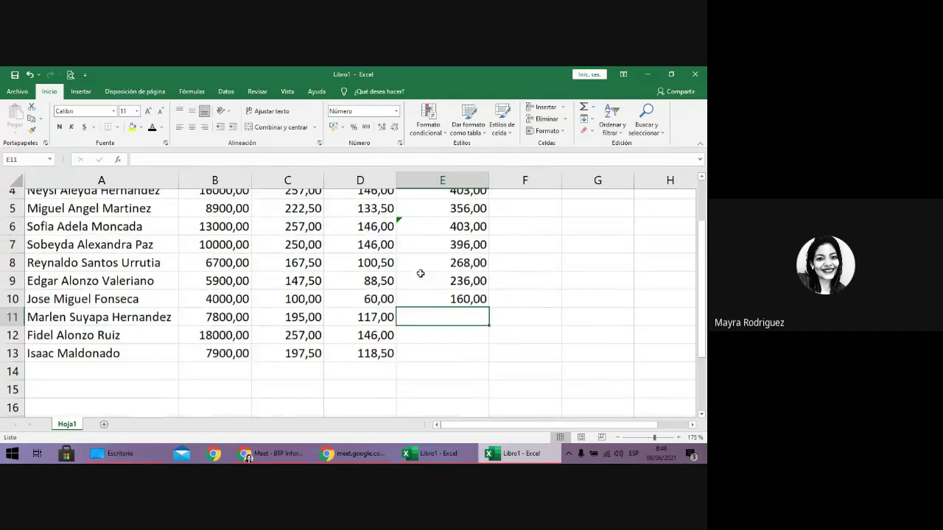
{"action": "type", "text": "=suma"}
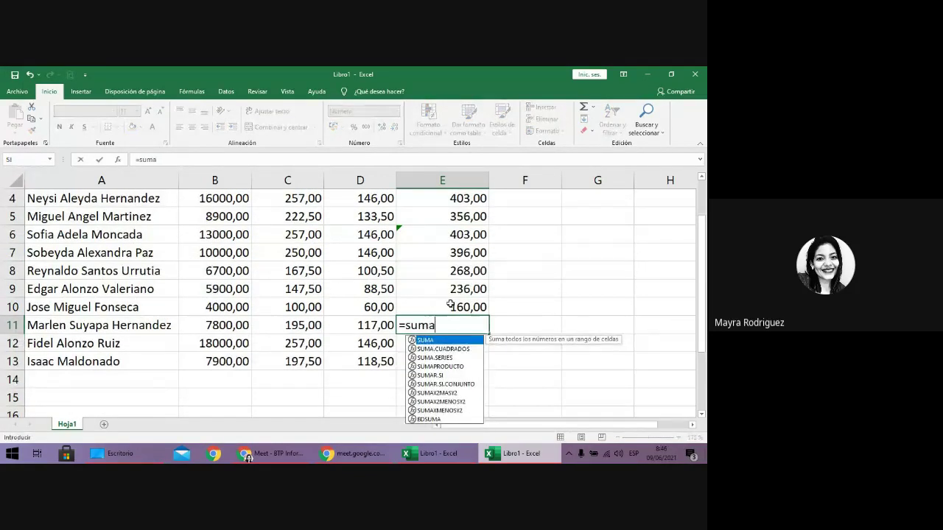
{"action": "key", "text": "Tab"}
{"action": "left_click_drag", "start_coordinate": [298, 325], "coordinate": [362, 319]}
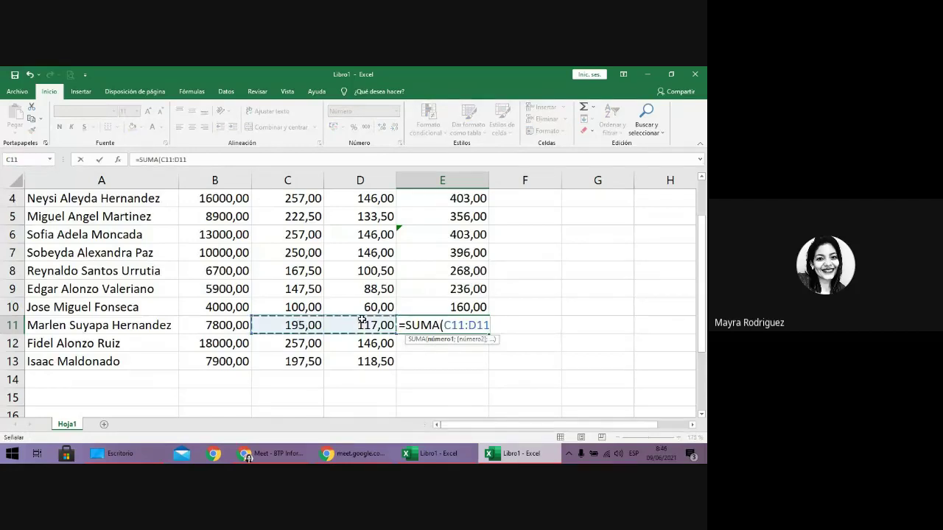
{"action": "key", "text": "Return"}
Complete the Total Deducciones column with SUMA formulas over C12:D12 in E12 and C13:D13 in E13
{"action": "type", "text": "=suma"}
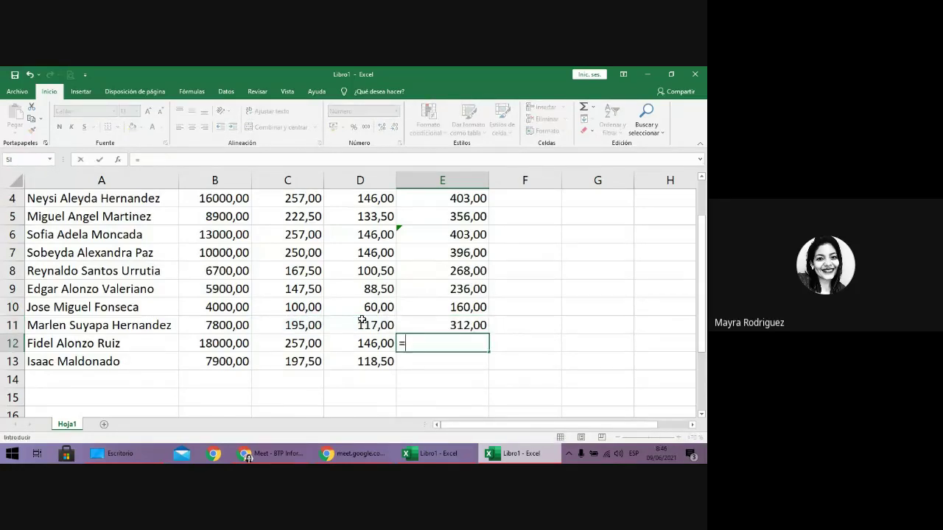
{"action": "key", "text": "Tab"}
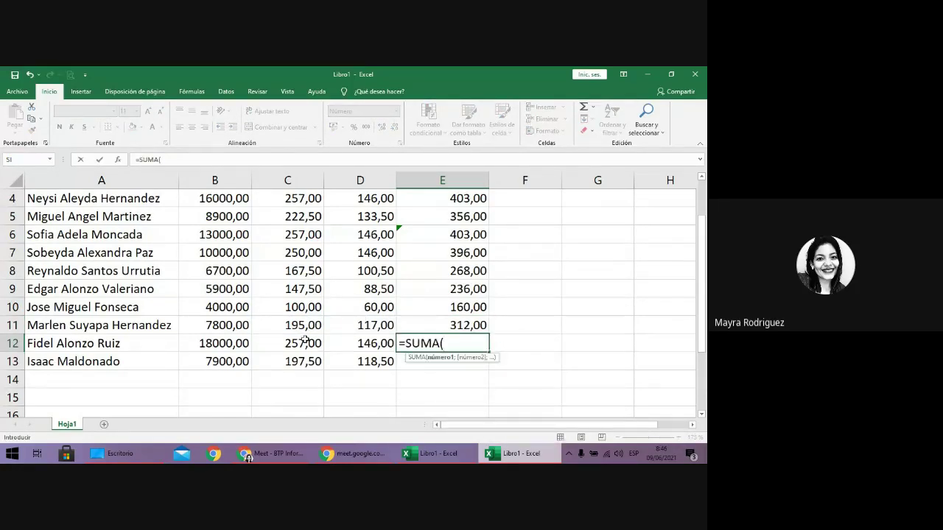
{"action": "left_click_drag", "start_coordinate": [305, 340], "coordinate": [353, 338]}
{"action": "key", "text": "Return"}
{"action": "type", "text": "="}
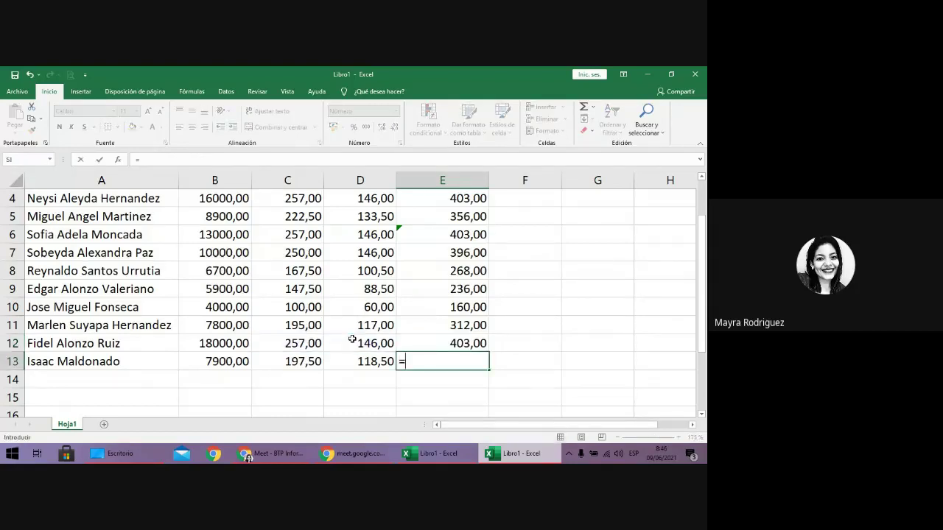
{"action": "type", "text": "suma"}
{"action": "key", "text": "Tab"}
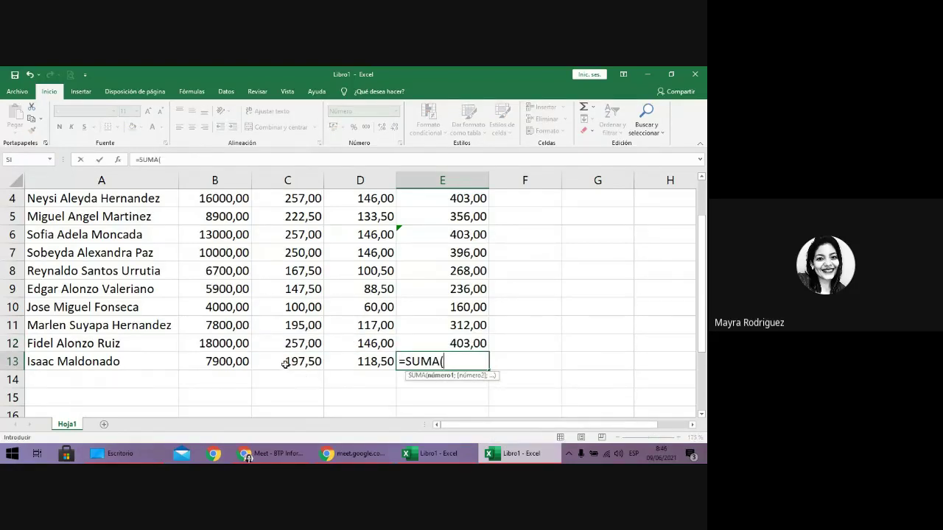
{"action": "left_click_drag", "start_coordinate": [285, 364], "coordinate": [376, 361]}
{"action": "key", "text": "Return"}
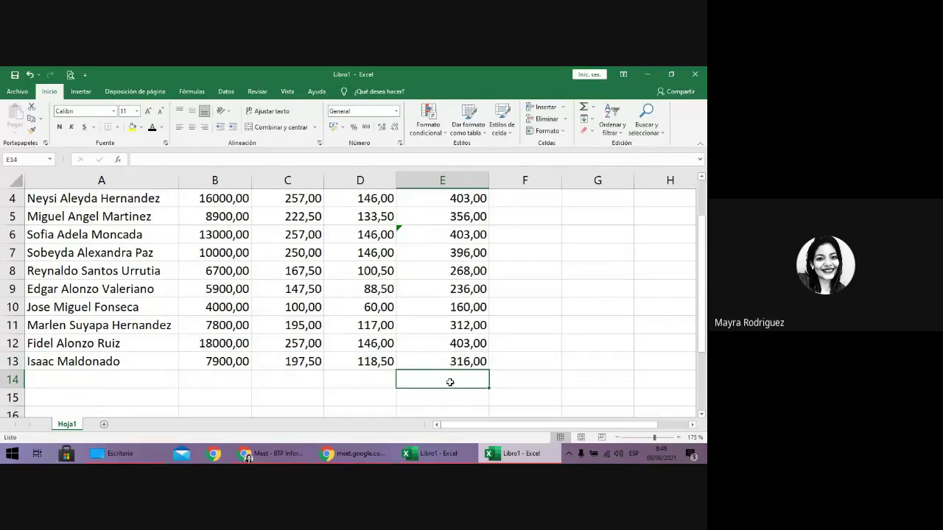
Replace the IHSS formula in C2 with the fixed value 200 and inspect the cell's content
{"action": "scroll", "coordinate": [450, 383], "scroll_direction": "up", "scroll_amount": 1}
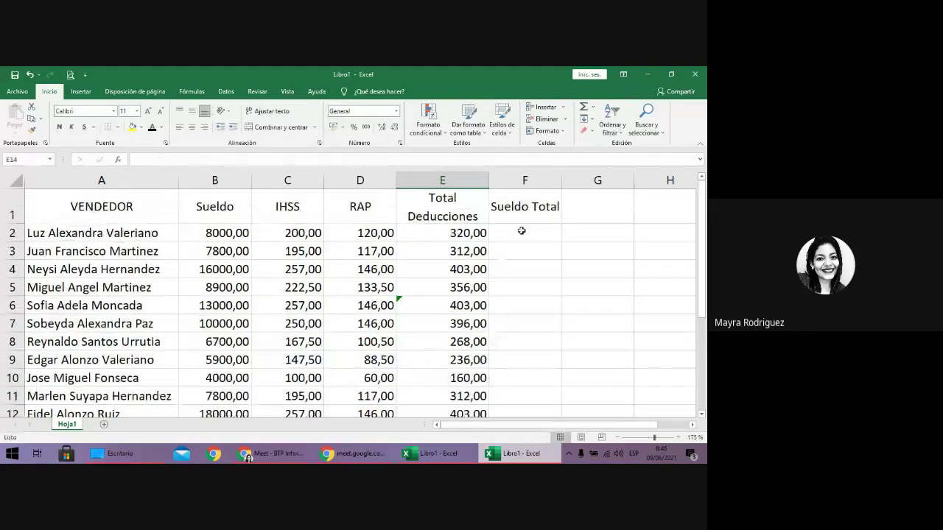
{"action": "left_click", "coordinate": [521, 231]}
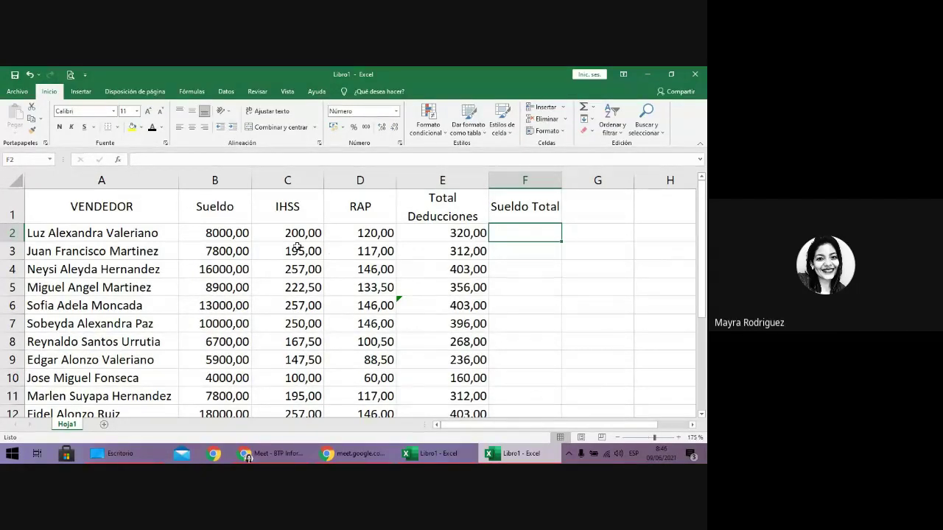
{"action": "left_click", "coordinate": [276, 228]}
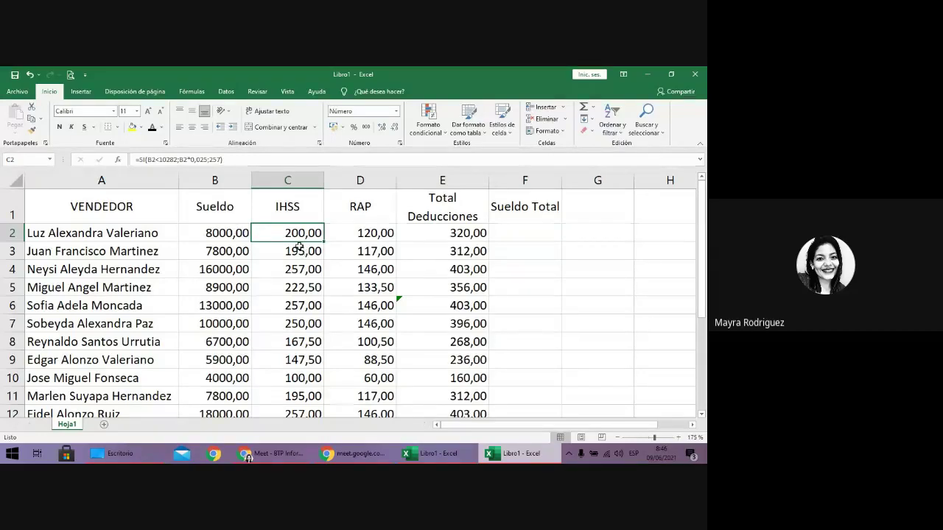
{"action": "type", "text": "200"}
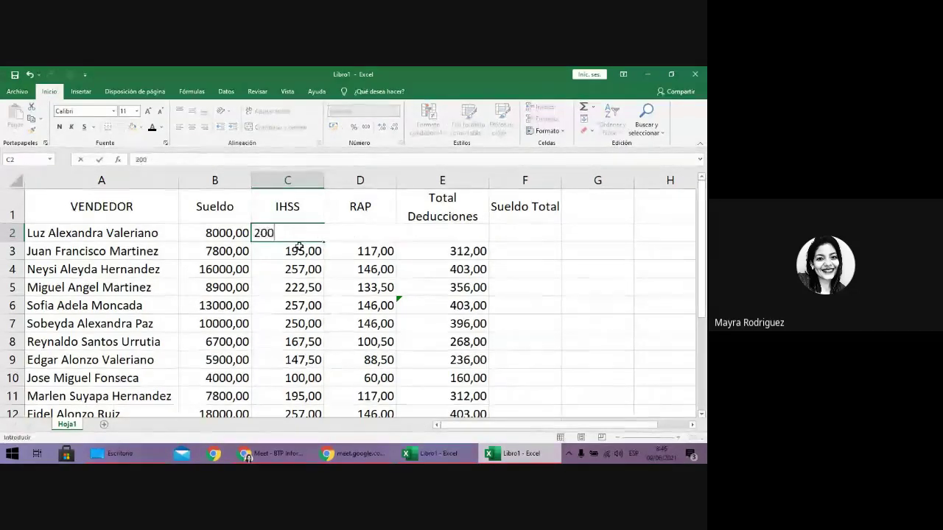
{"action": "key", "text": "Return"}
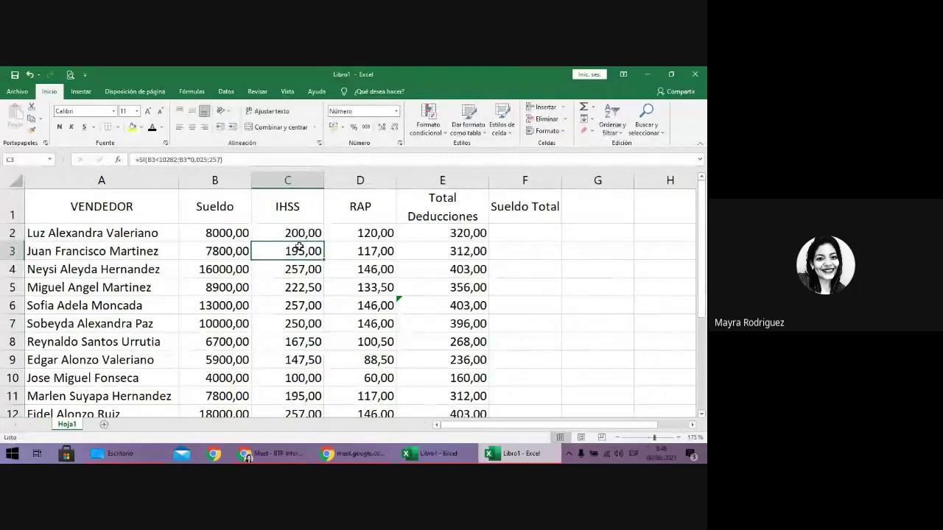
{"action": "key", "text": "Up"}
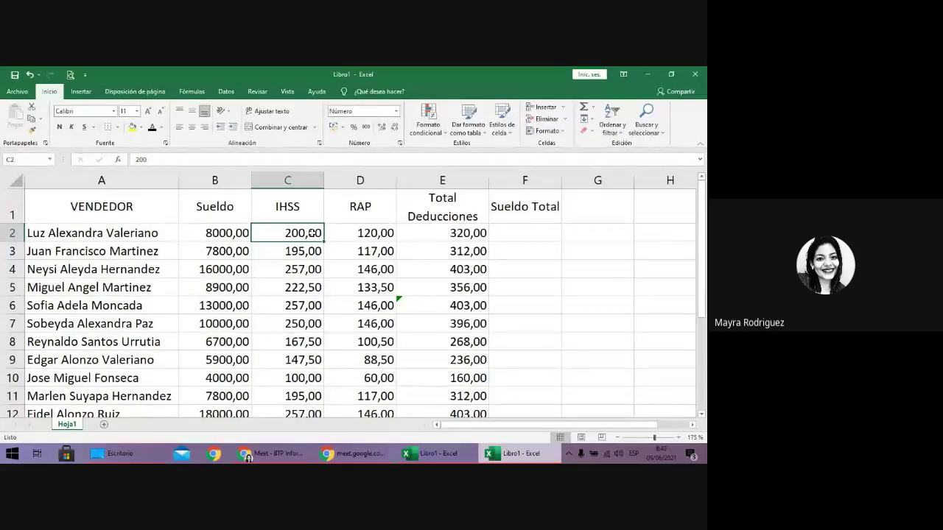
{"action": "double_click", "coordinate": [272, 231]}
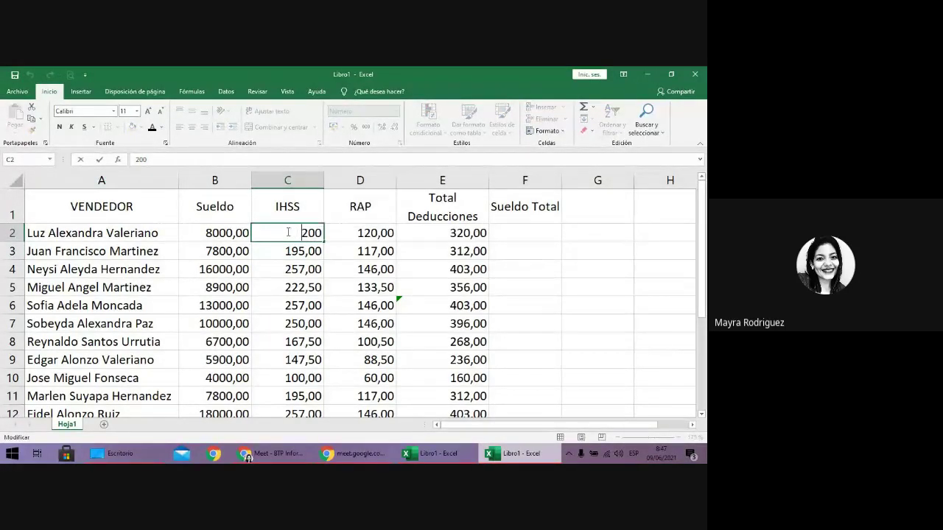
{"action": "left_click", "coordinate": [369, 270]}
{"action": "left_click", "coordinate": [311, 234]}
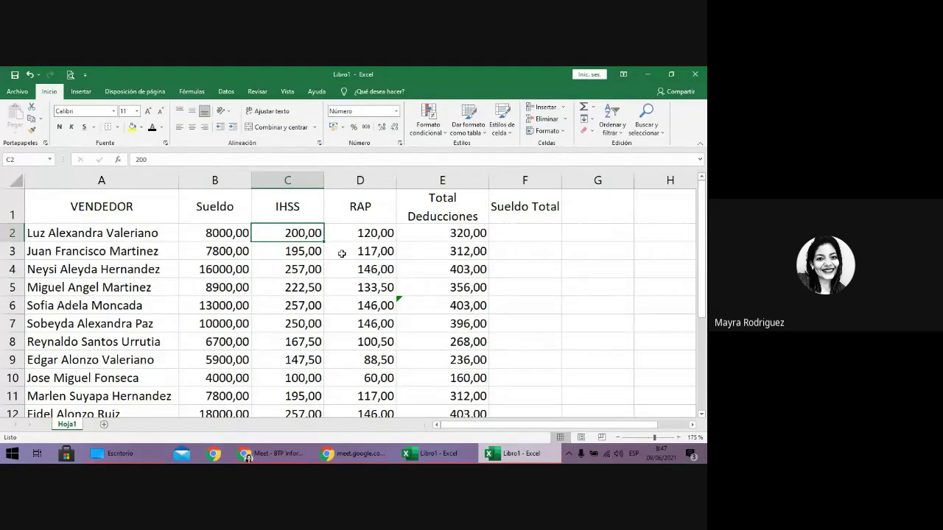
Replace the fixed value in C2 with the IHSS formula =SI(B2<10282;B2*0,025;257)
{"action": "type", "text": "=su"}
{"action": "key", "text": "Return"}
{"action": "key", "text": "BackSpace"}
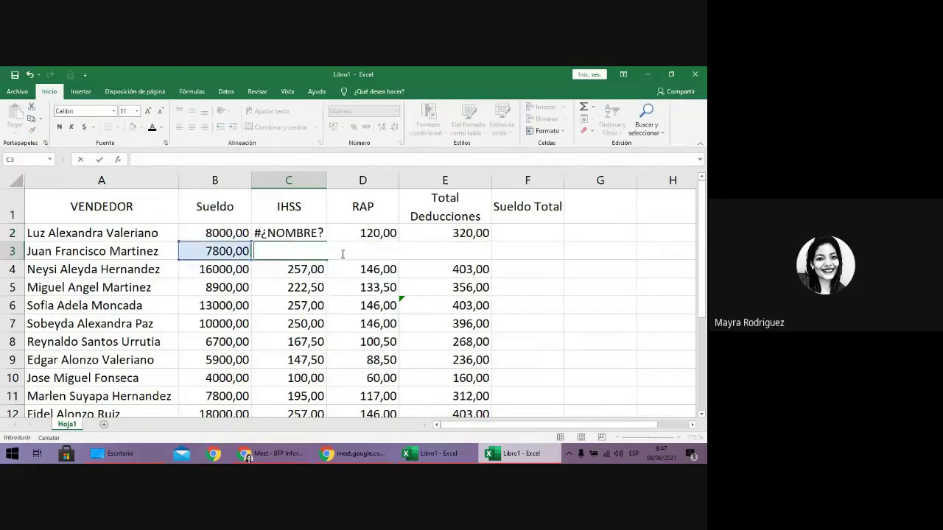
{"action": "key", "text": "Escape"}
{"action": "double_click", "coordinate": [294, 233]}
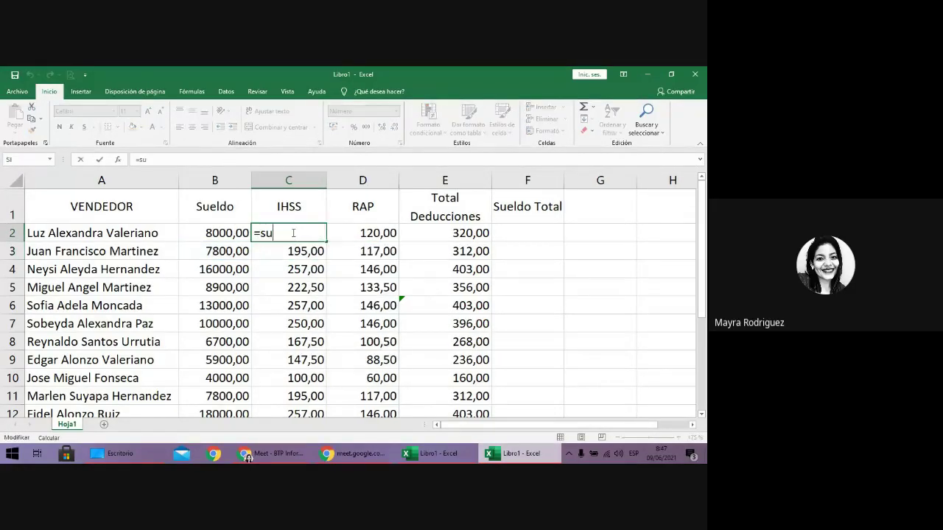
{"action": "key", "text": "BackSpace"}
{"action": "type", "text": "i"}
{"action": "key", "text": "Tab"}
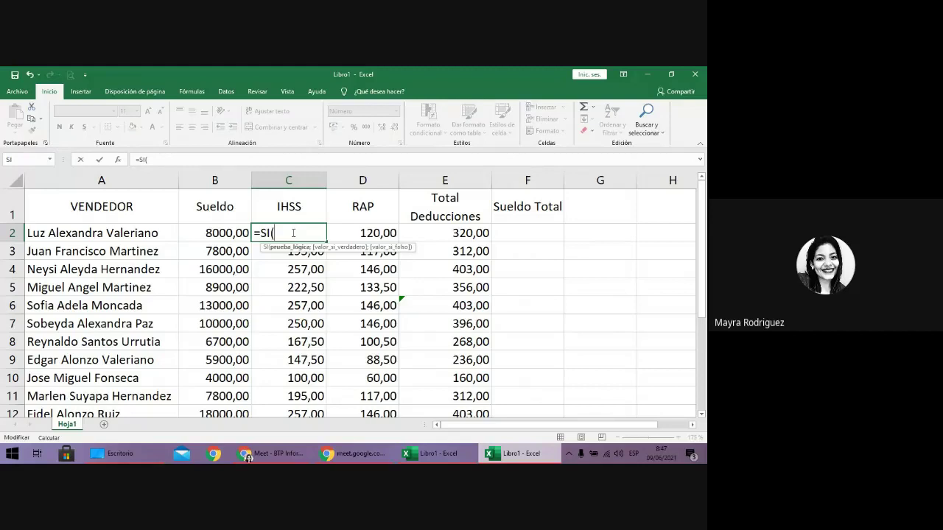
{"action": "left_click", "coordinate": [229, 234]}
{"action": "type", "text": "<1"}
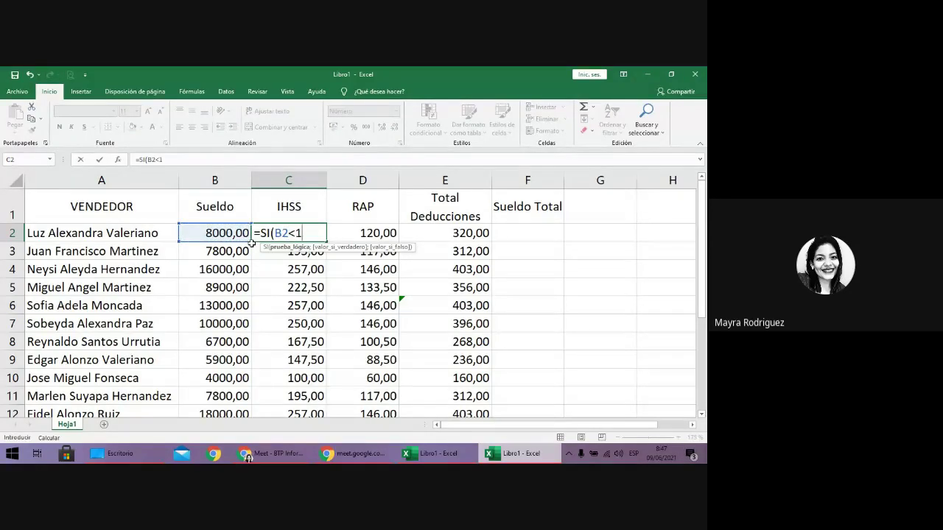
{"action": "type", "text": "0282"}
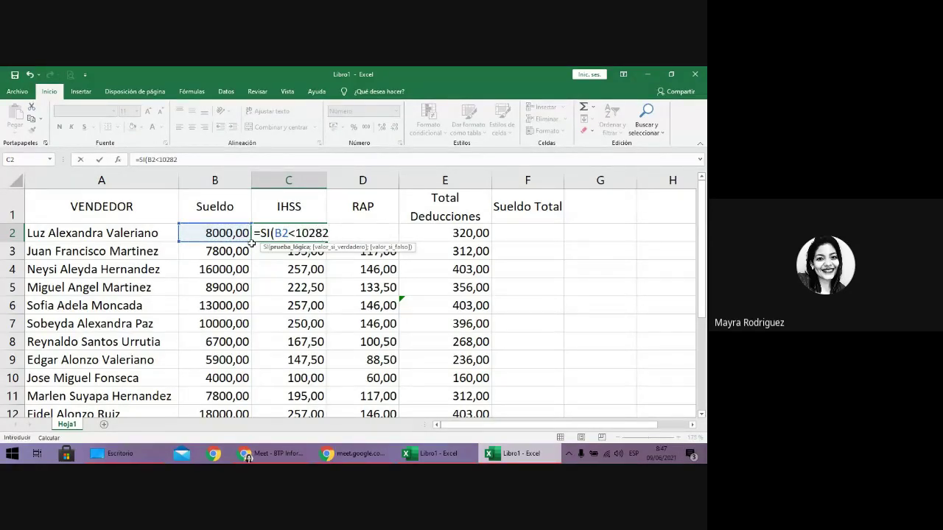
{"action": "type", "text": ";"}
{"action": "left_click", "coordinate": [223, 232]}
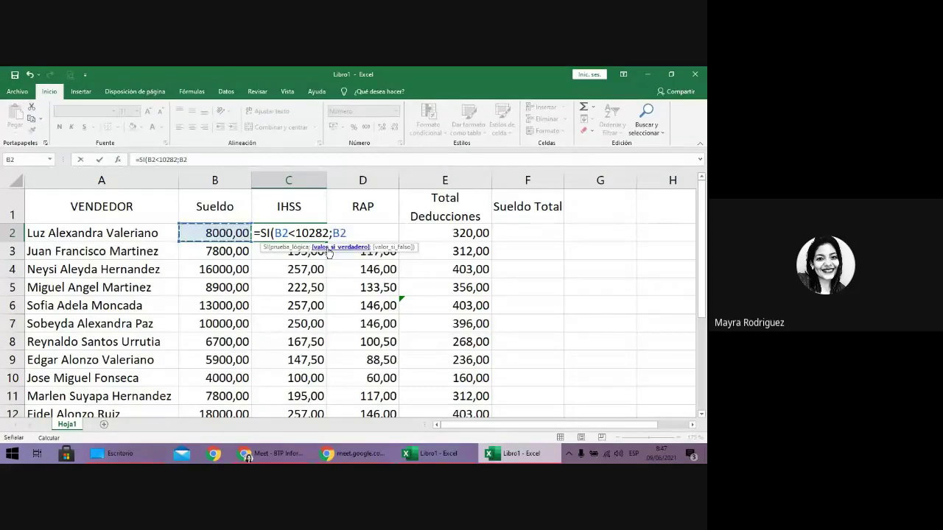
{"action": "type", "text": "*"}
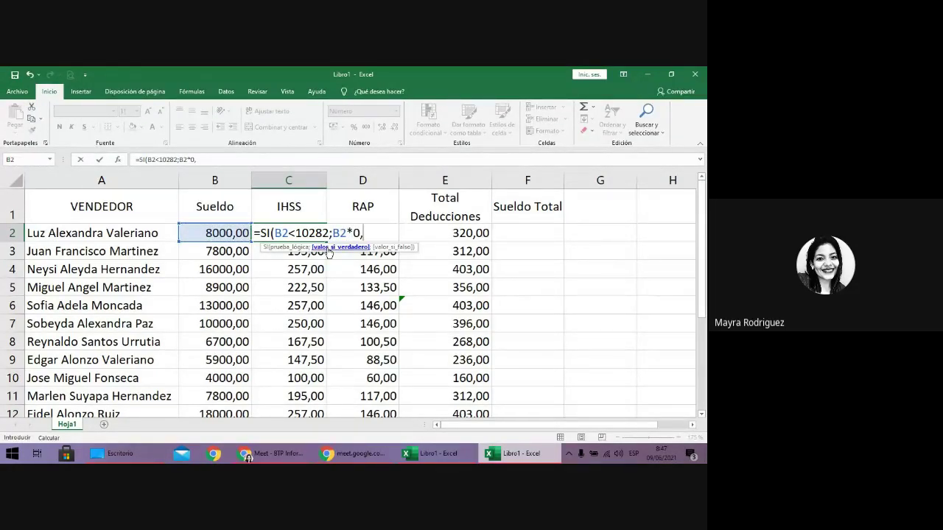
{"action": "type", "text": "0,025;257"}
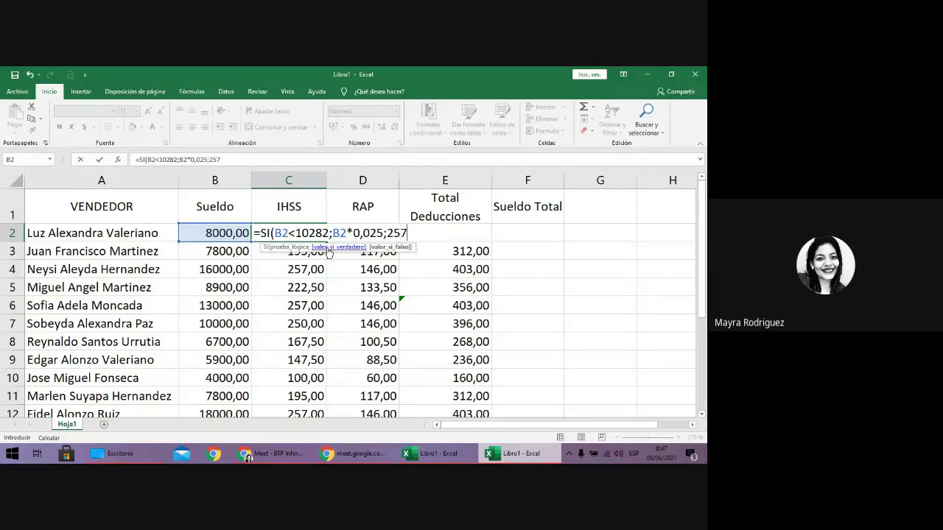
{"action": "type", "text": ")"}
{"action": "key", "text": "Return"}
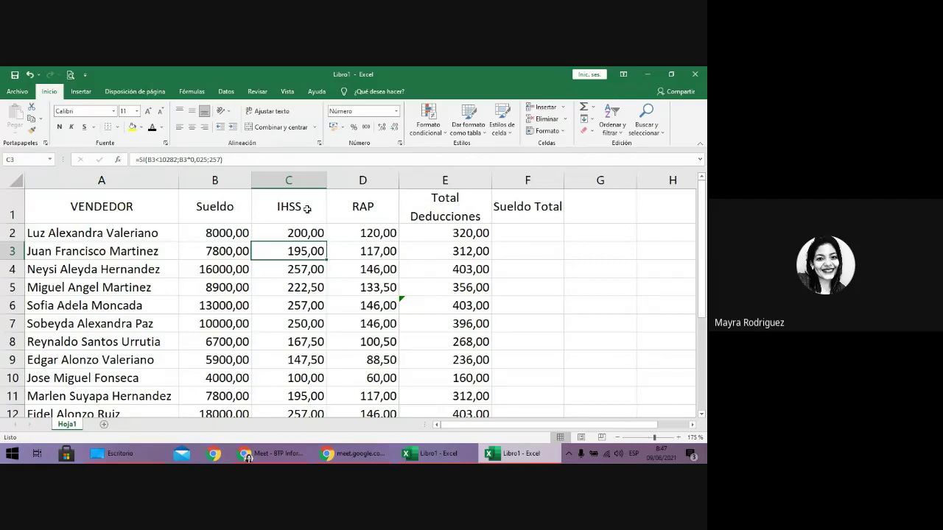
Calculate the first vendor's Sueldo Total in F2 by subtracting total deductions from salary with =B2-E2
{"action": "left_click", "coordinate": [312, 233]}
{"action": "key", "text": "Right"}
{"action": "key", "text": "Right"}
{"action": "key", "text": "Right"}
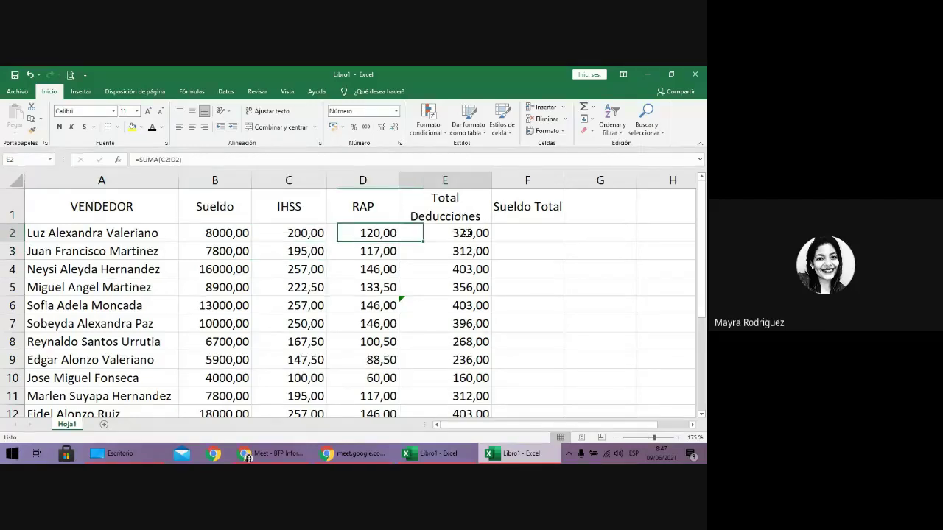
{"action": "type", "text": "="}
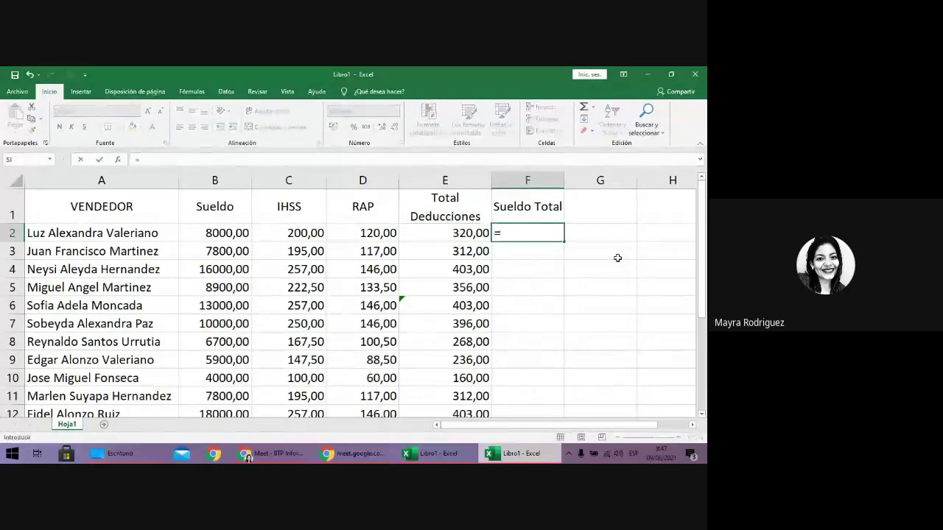
{"action": "left_click", "coordinate": [227, 240]}
{"action": "type", "text": "-"}
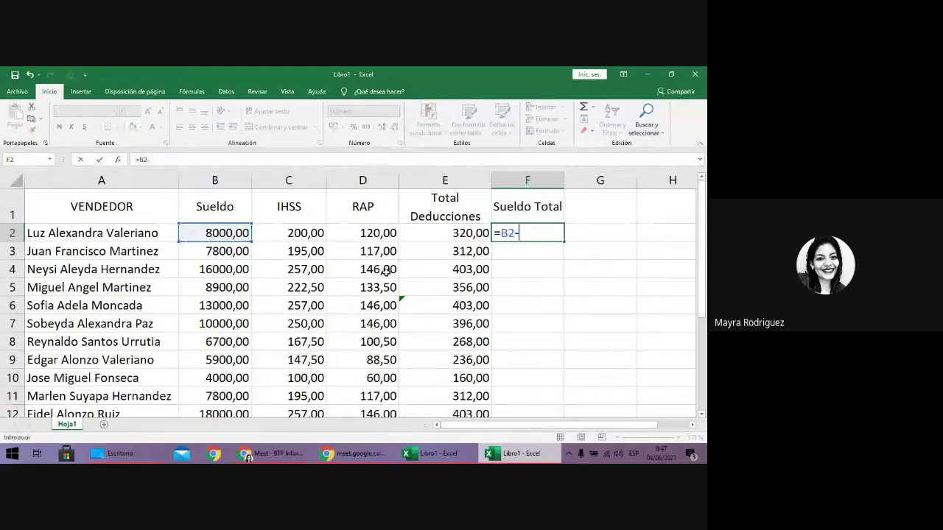
{"action": "left_click", "coordinate": [412, 241]}
{"action": "key", "text": "Return"}
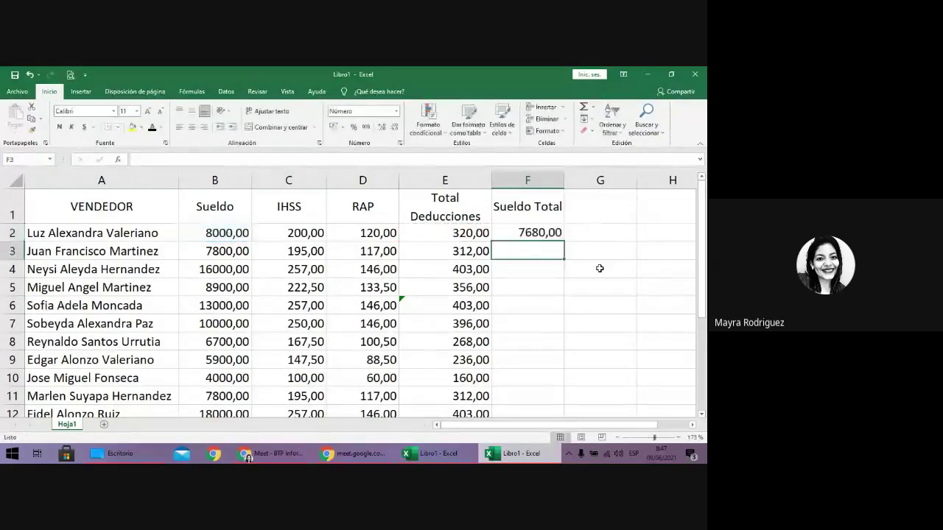
Enter the formula =B3-E3 in F3 for the second vendor's Sueldo Total
{"action": "type", "text": "="}
{"action": "left_click", "coordinate": [226, 250]}
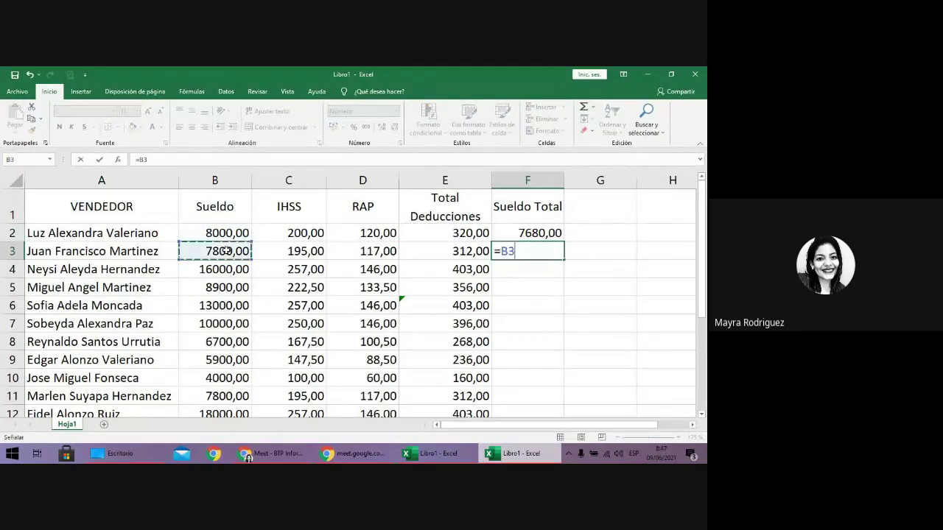
{"action": "type", "text": "-"}
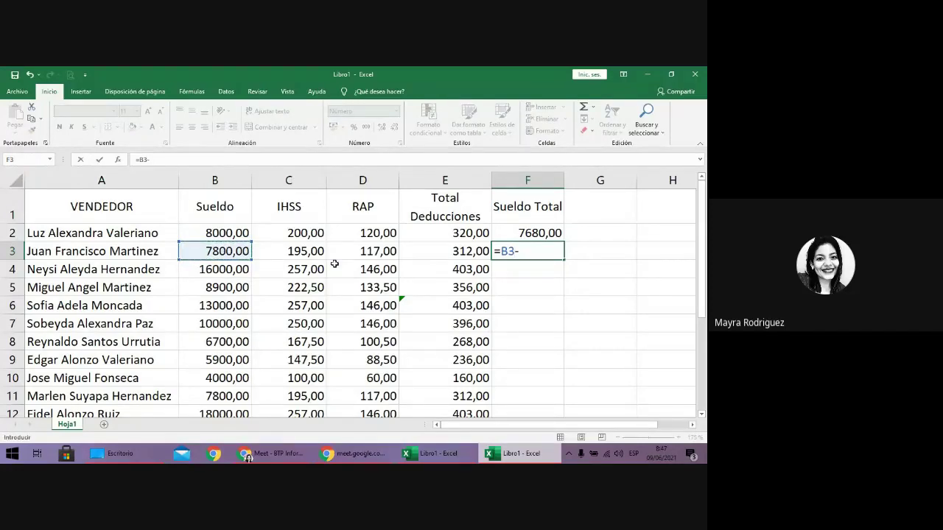
{"action": "left_click", "coordinate": [434, 256]}
{"action": "key", "text": "Return"}
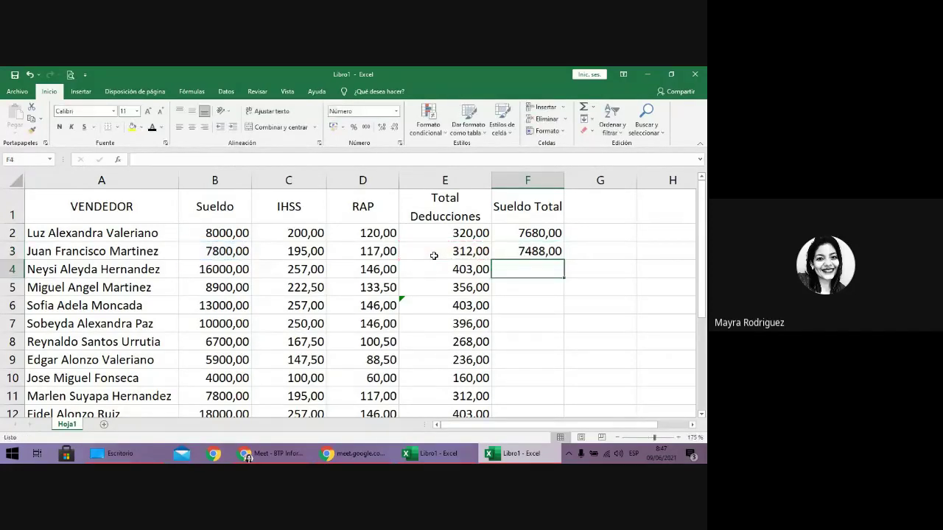
Enter the formula =B4-E4 in F4 to subtract the deductions from the salary
{"action": "type", "text": "="}
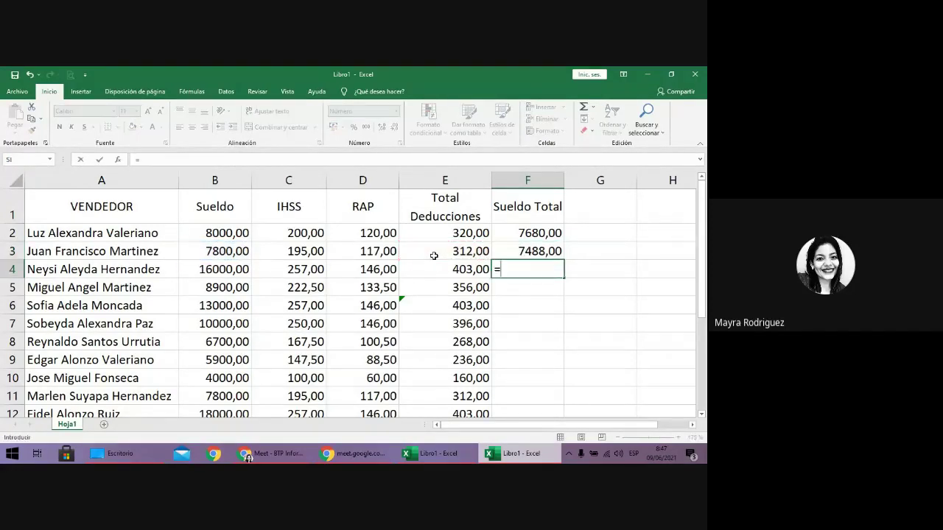
{"action": "left_click", "coordinate": [238, 266]}
{"action": "type", "text": "-"}
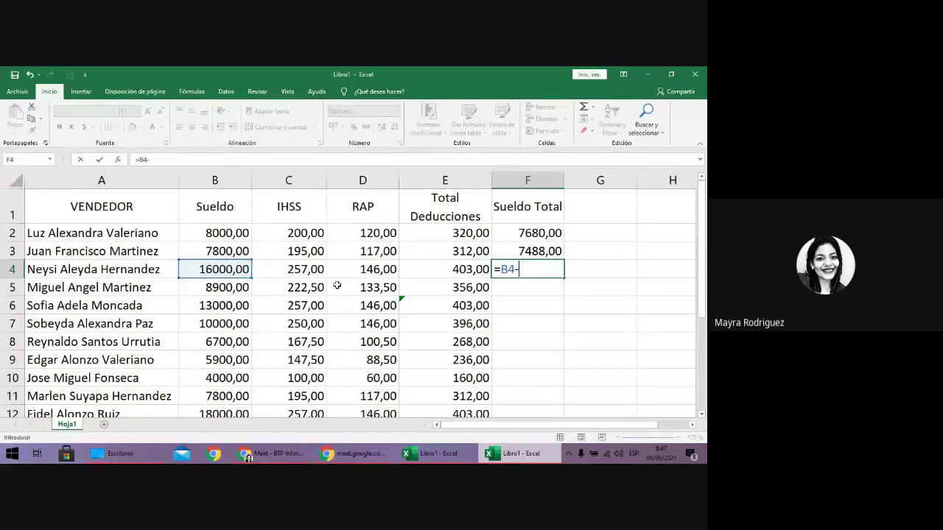
{"action": "left_click", "coordinate": [450, 267]}
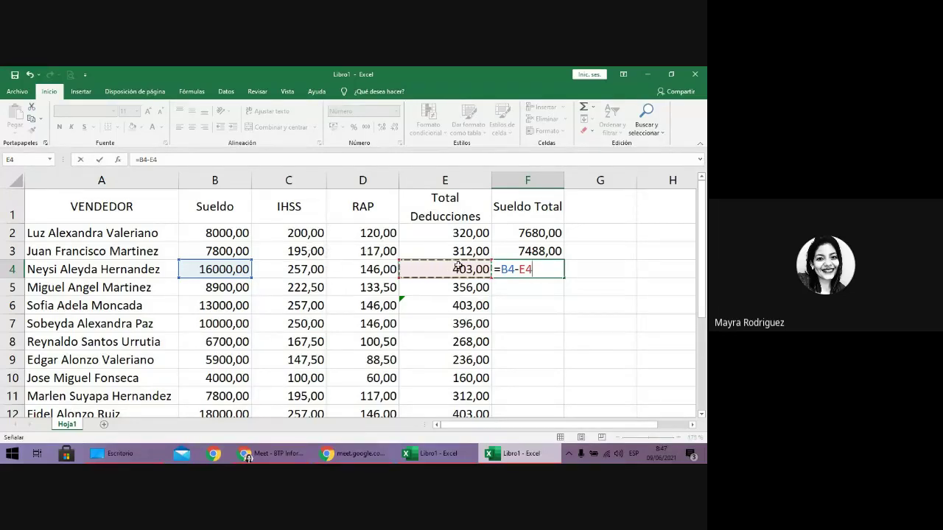
{"action": "key", "text": "Return"}
Enter the formula =B5-E5 in F5 to get the net salary in row 5
{"action": "type", "text": "="}
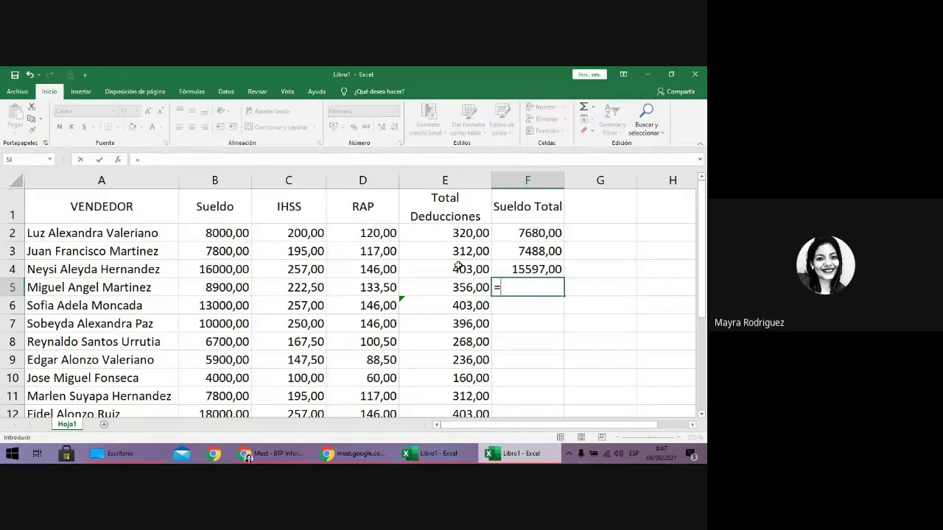
{"action": "left_click", "coordinate": [225, 288]}
{"action": "type", "text": "-"}
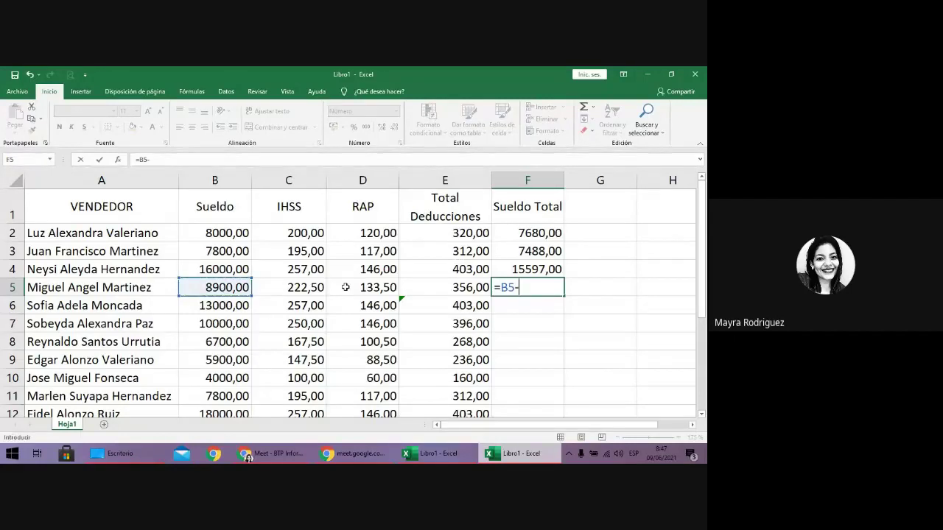
{"action": "left_click", "coordinate": [472, 292]}
{"action": "key", "text": "Return"}
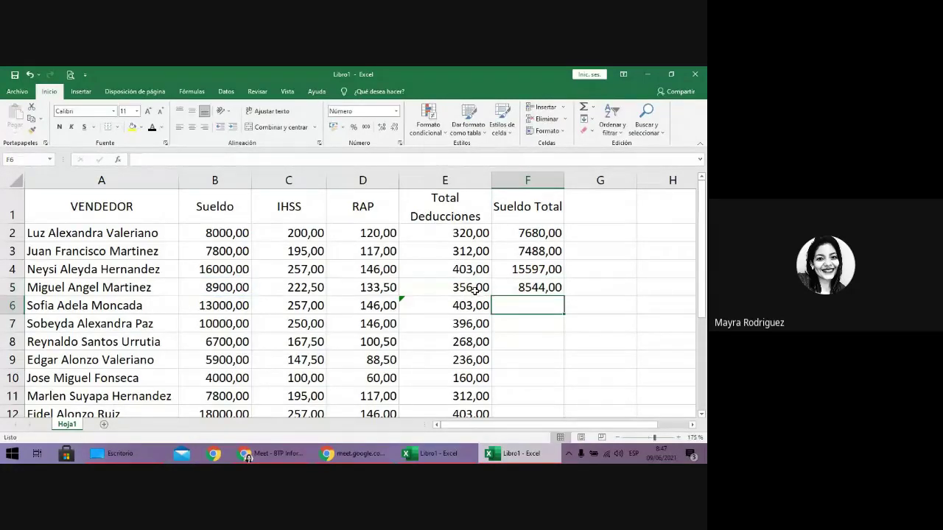
Enter the formula =B6-E6 in F6 to get the net salary in row 6
{"action": "type", "text": "="}
{"action": "left_click", "coordinate": [211, 305]}
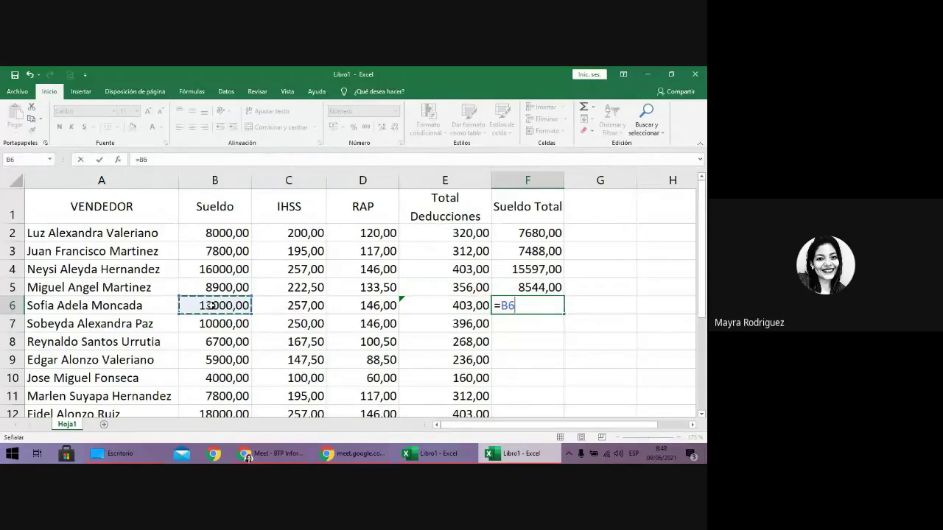
{"action": "type", "text": "-"}
{"action": "left_click", "coordinate": [431, 305]}
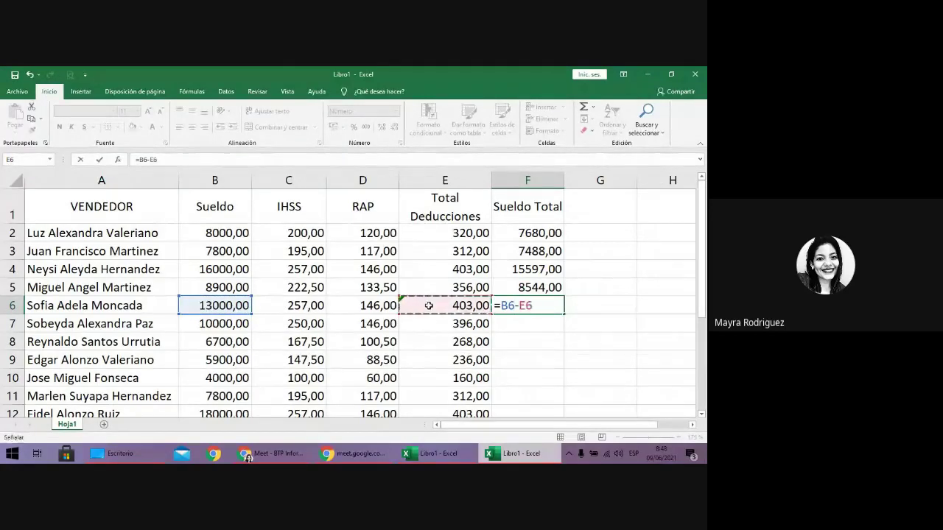
{"action": "key", "text": "Return"}
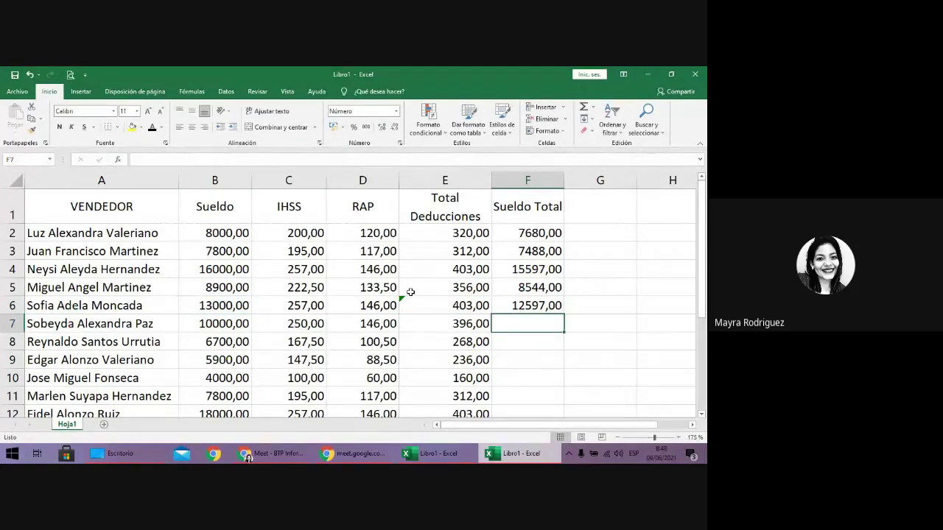
Copy the net salary formula from F6 into F7:F13 to complete the Sueldo Total column
{"action": "scroll", "coordinate": [474, 305], "scroll_direction": "down", "scroll_amount": 1}
{"action": "left_click", "coordinate": [527, 235]}
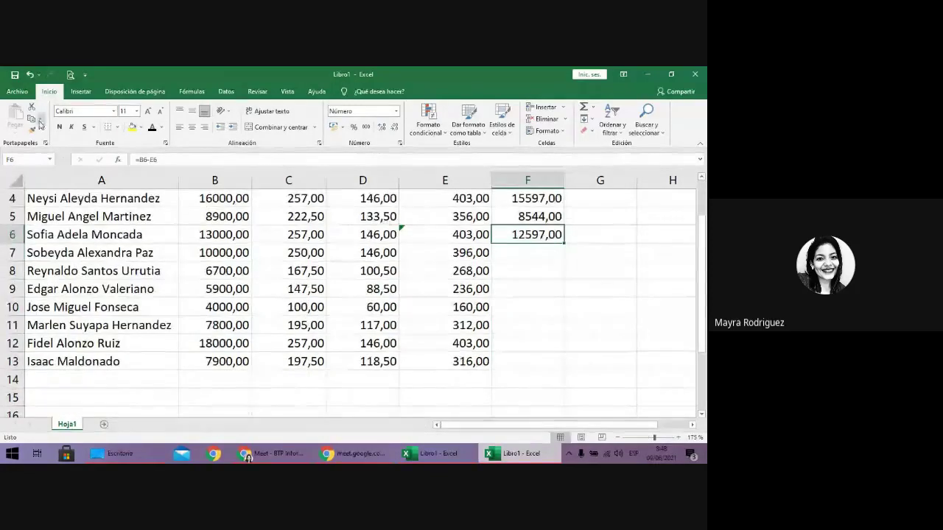
{"action": "key", "text": "ctrl+c"}
{"action": "left_click_drag", "start_coordinate": [535, 250], "coordinate": [528, 361]}
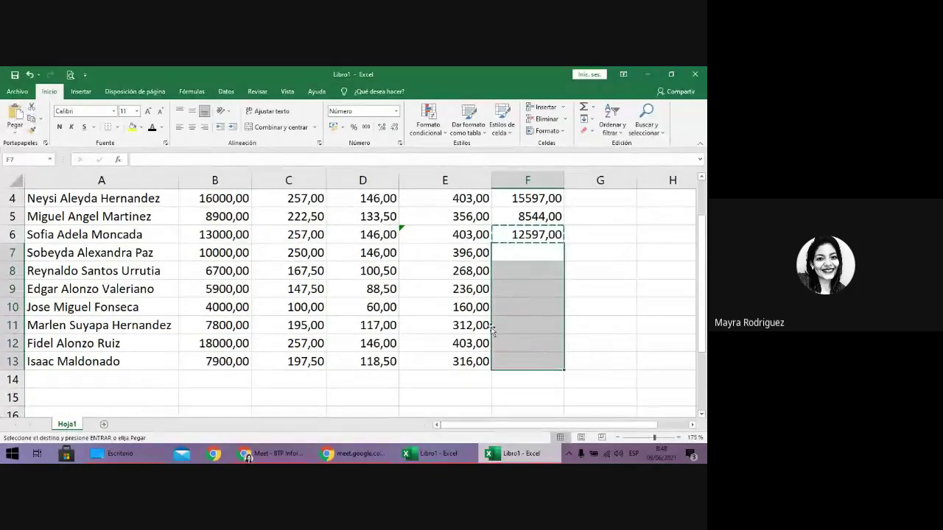
{"action": "left_click", "coordinate": [16, 132]}
{"action": "left_click", "coordinate": [15, 118]}
{"action": "left_click", "coordinate": [527, 307]}
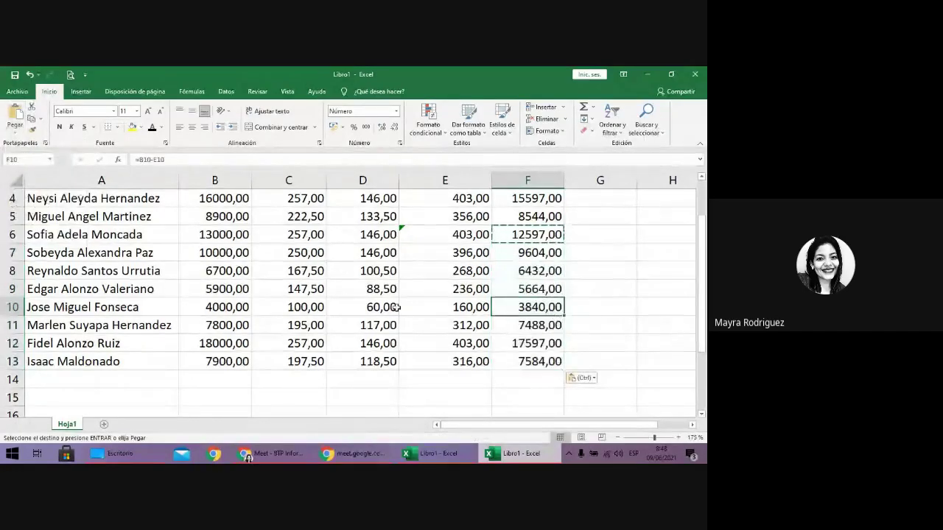
Apply all borders to the payroll table A1:F13 and make the header row A1:F1 bold
{"action": "scroll", "coordinate": [396, 307], "scroll_direction": "up", "scroll_amount": 1}
{"action": "left_click_drag", "start_coordinate": [99, 217], "coordinate": [527, 398]}
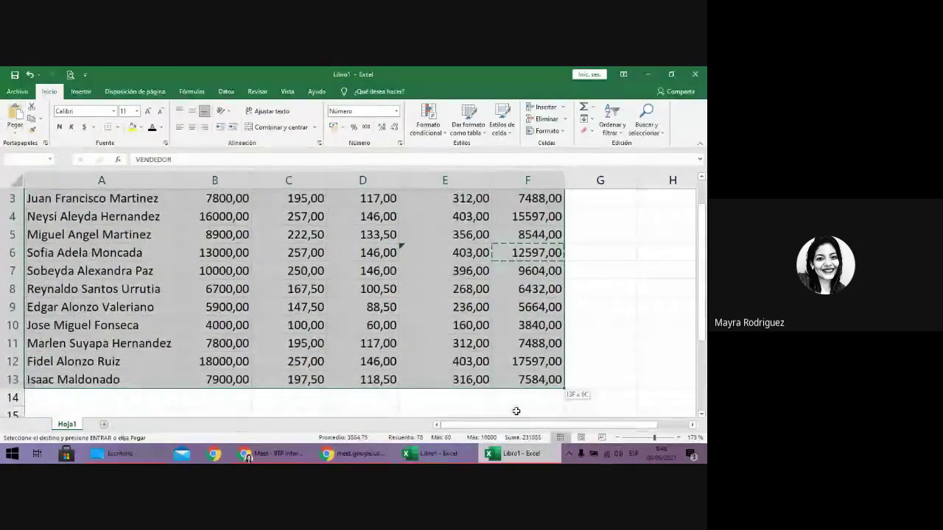
{"action": "left_click", "coordinate": [117, 131]}
{"action": "left_click", "coordinate": [136, 226]}
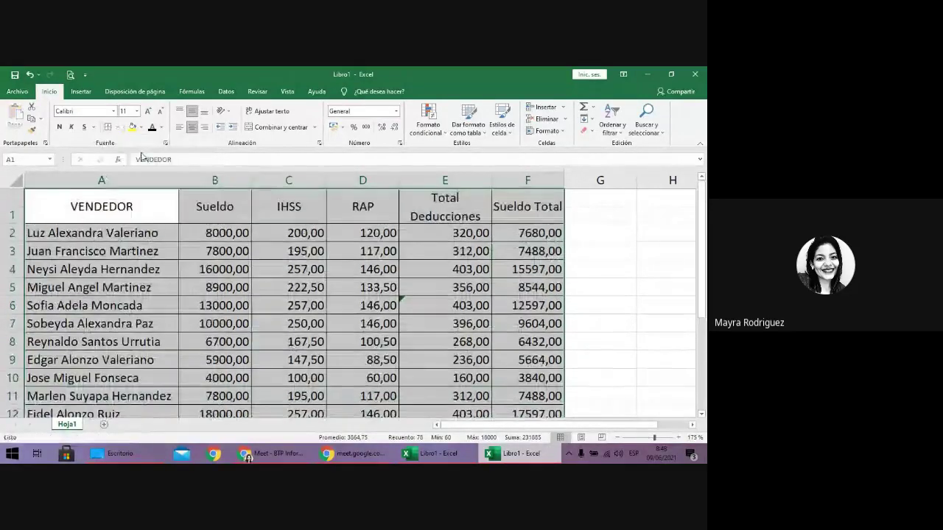
{"action": "left_click_drag", "start_coordinate": [190, 236], "coordinate": [520, 206]}
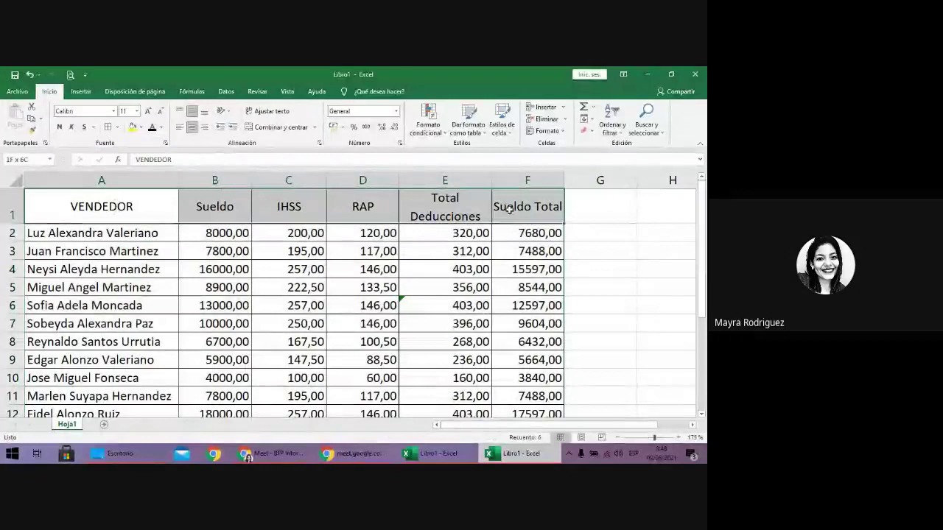
{"action": "left_click", "coordinate": [61, 128]}
Format the amounts in B2:F13 as Moneda with two decimals and the symbol L Español (Honduras)
{"action": "left_click_drag", "start_coordinate": [221, 233], "coordinate": [521, 385]}
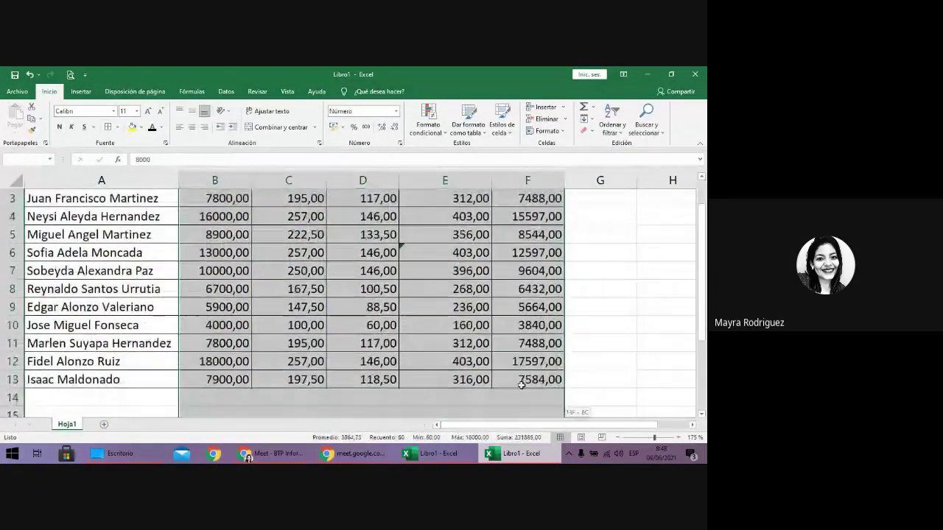
{"action": "right_click", "coordinate": [335, 328]}
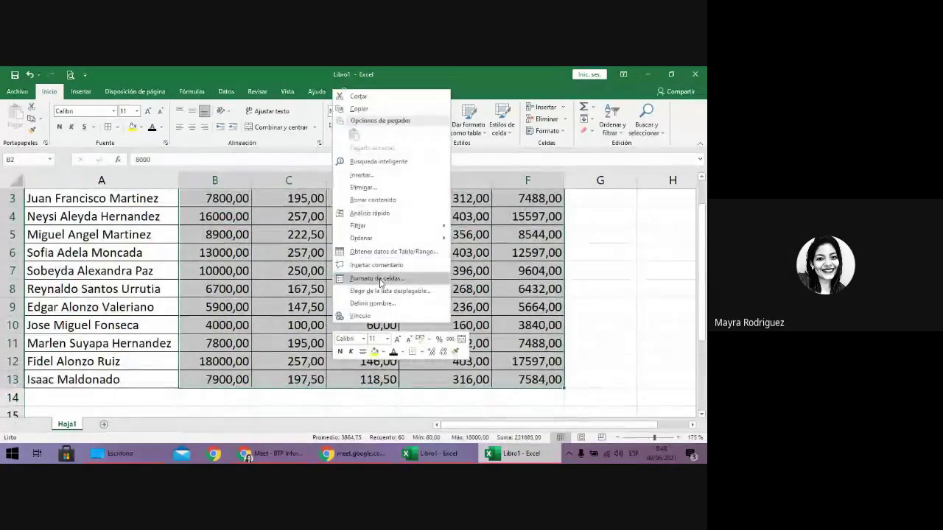
{"action": "left_click", "coordinate": [377, 279]}
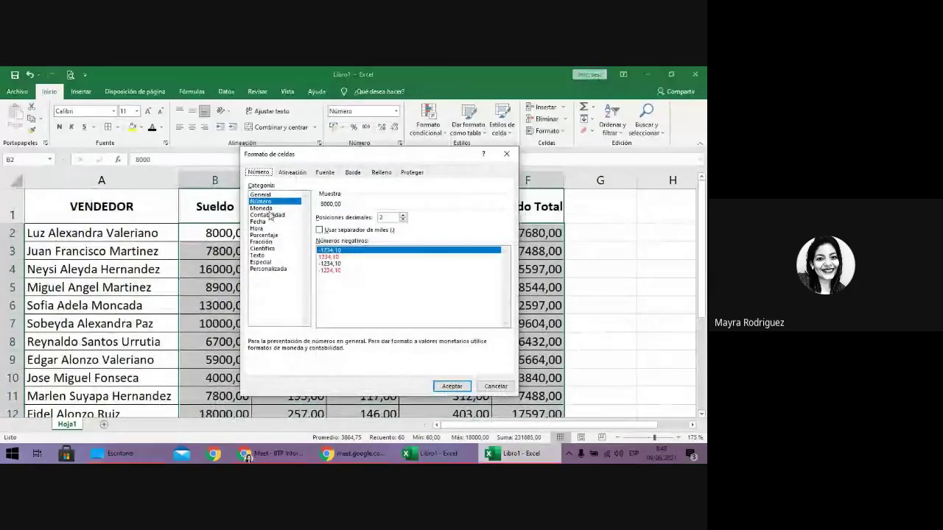
{"action": "left_click", "coordinate": [261, 208]}
{"action": "left_click", "coordinate": [390, 230]}
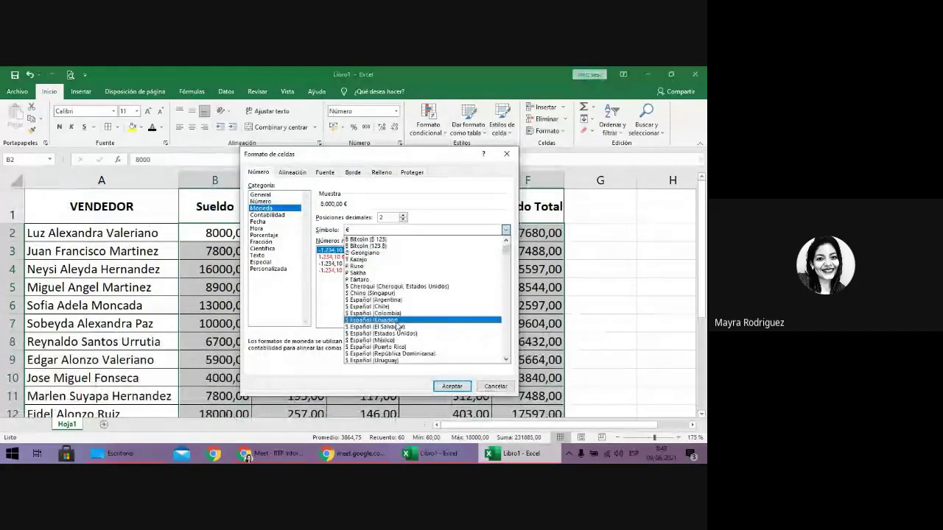
{"action": "scroll", "coordinate": [398, 326], "scroll_direction": "down", "scroll_amount": 10}
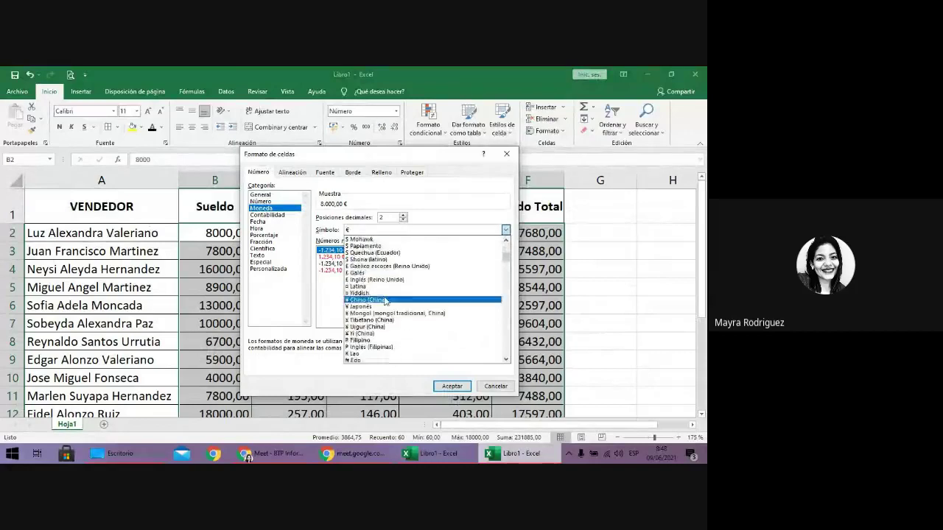
{"action": "scroll", "coordinate": [387, 302], "scroll_direction": "down", "scroll_amount": 10}
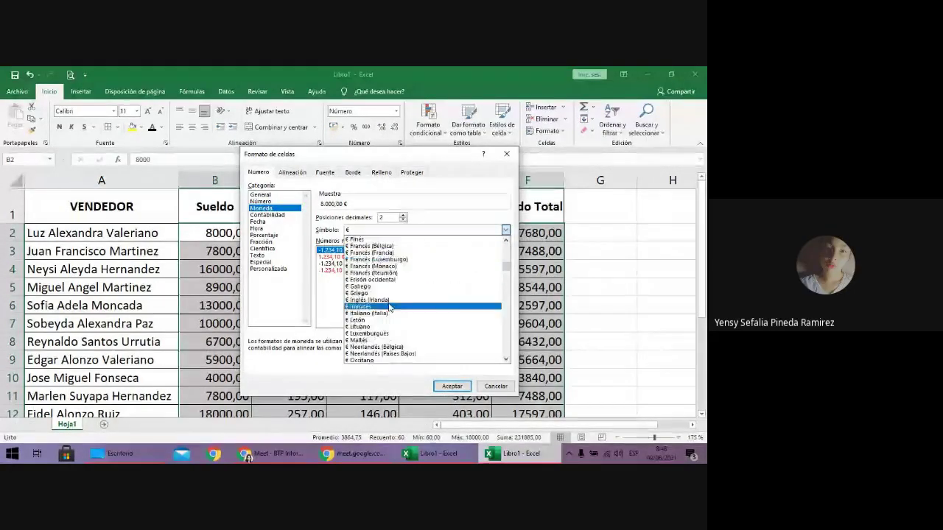
{"action": "scroll", "coordinate": [388, 307], "scroll_direction": "down", "scroll_amount": 6}
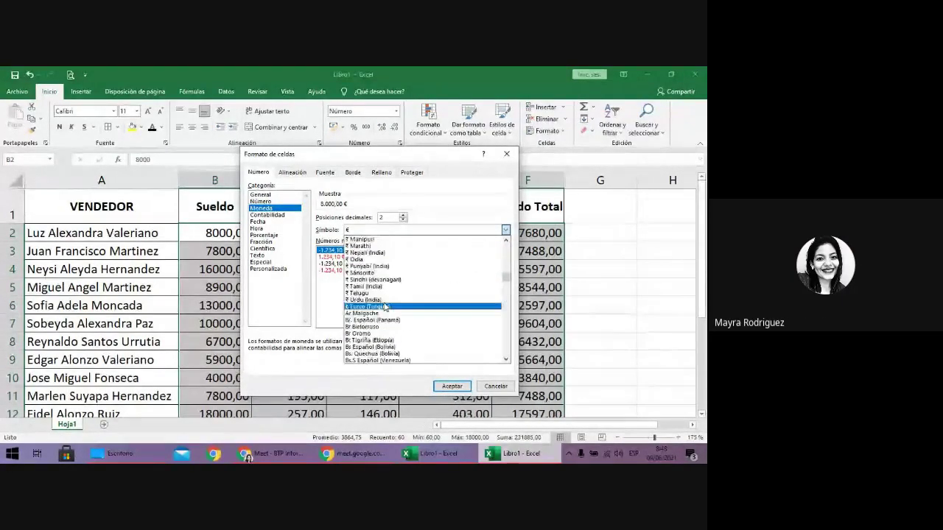
{"action": "scroll", "coordinate": [384, 306], "scroll_direction": "down", "scroll_amount": 10}
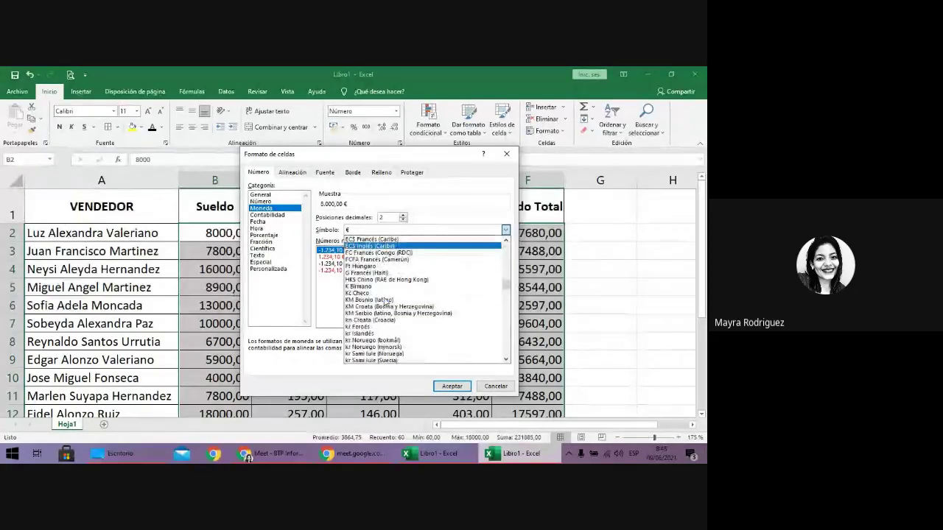
{"action": "scroll", "coordinate": [386, 302], "scroll_direction": "down", "scroll_amount": 4}
{"action": "scroll", "coordinate": [375, 326], "scroll_direction": "down", "scroll_amount": 3}
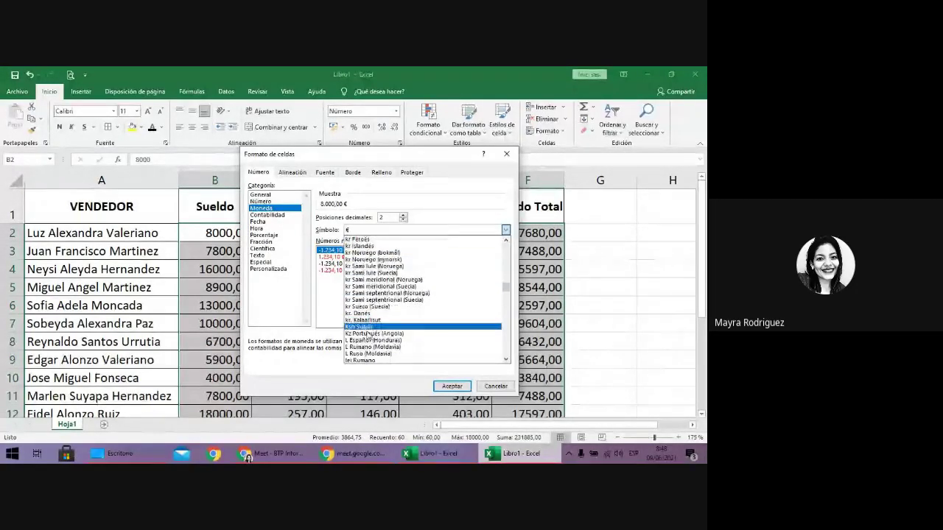
{"action": "left_click", "coordinate": [375, 324]}
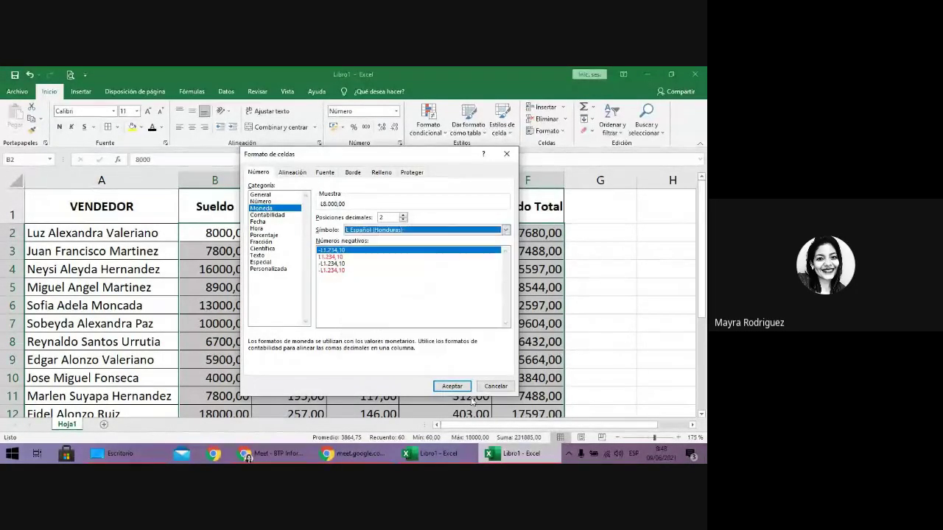
{"action": "left_click", "coordinate": [451, 386]}
{"action": "left_click", "coordinate": [584, 304]}
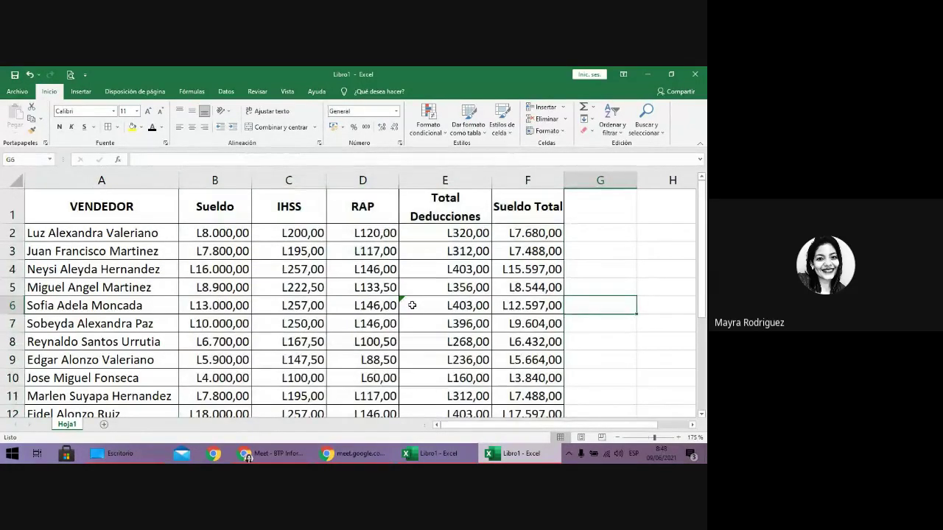
Examine the IHSS formula in C2, going through its logical test, value if true and value if false
{"action": "double_click", "coordinate": [302, 230]}
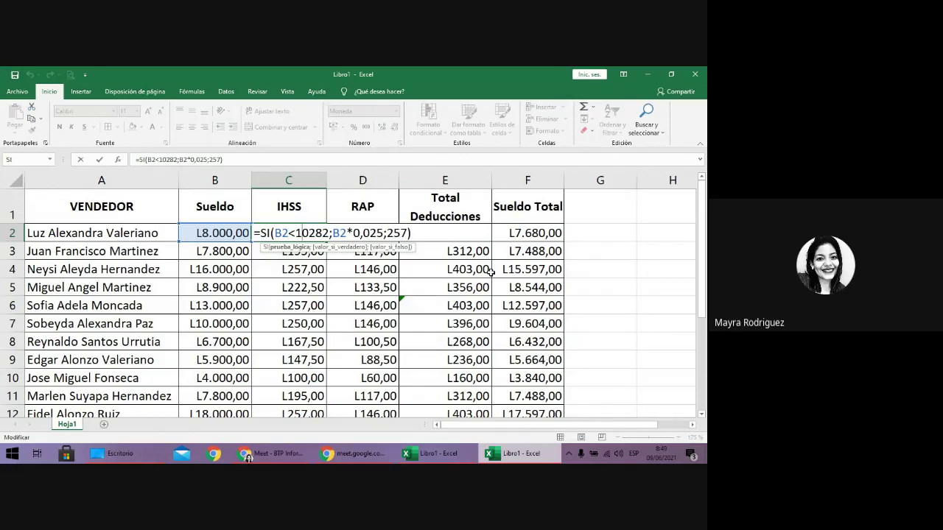
{"action": "key", "text": "ctrl+Return"}
{"action": "left_click", "coordinate": [376, 271]}
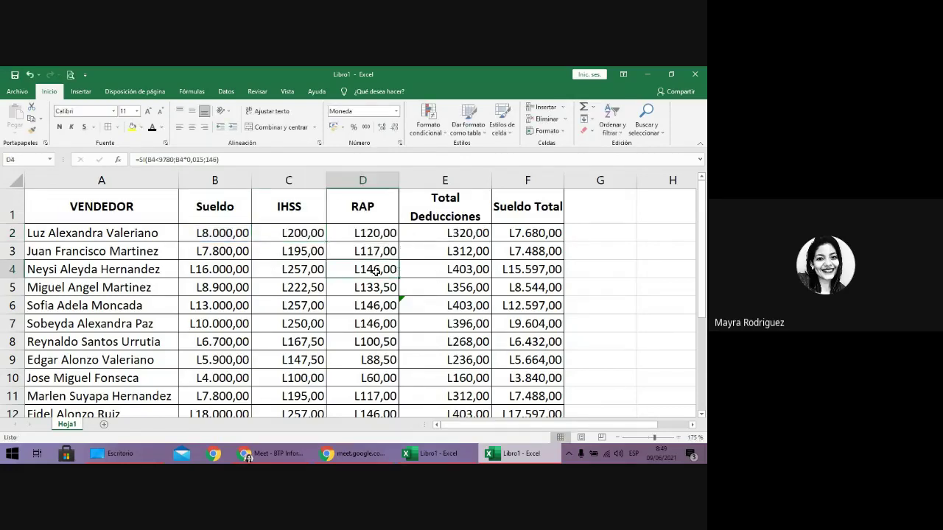
{"action": "left_click", "coordinate": [298, 235]}
{"action": "double_click", "coordinate": [296, 233]}
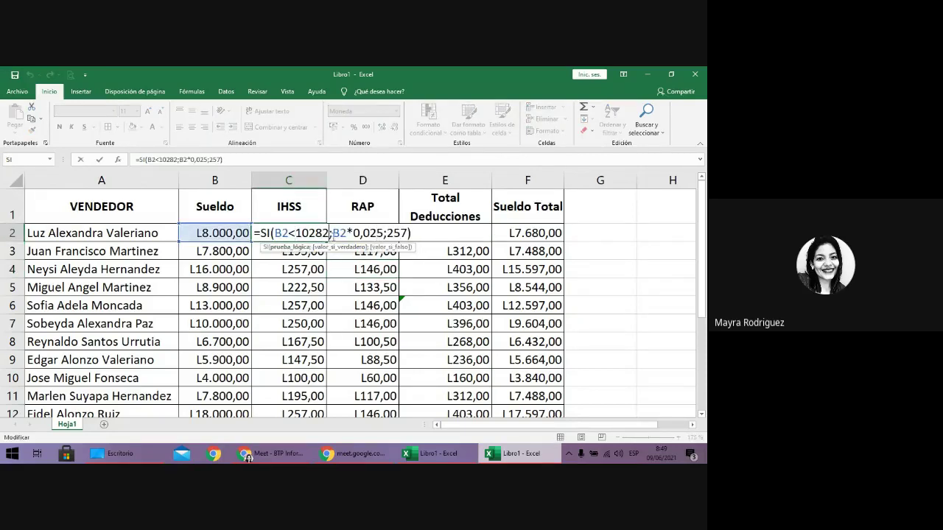
{"action": "key", "text": "Right"}
{"action": "key", "text": "Right"}
{"action": "key", "text": "Right"}
{"action": "key", "text": "Right"}
{"action": "key", "text": "Right"}
{"action": "key", "text": "Right"}
{"action": "key", "text": "Right"}
{"action": "key", "text": "Right"}
{"action": "key", "text": "Right"}
{"action": "key", "text": "Right"}
{"action": "key", "text": "Right"}
{"action": "key", "text": "Right"}
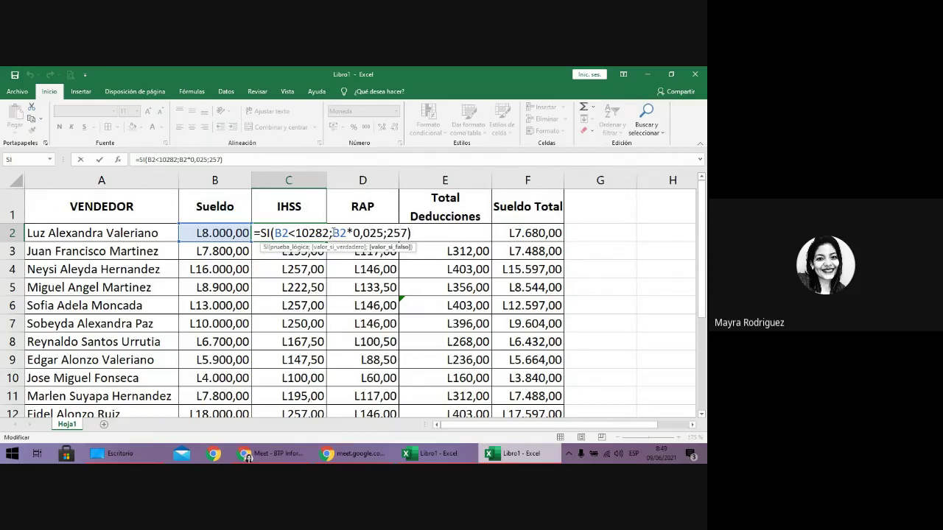
{"action": "left_click", "coordinate": [331, 232]}
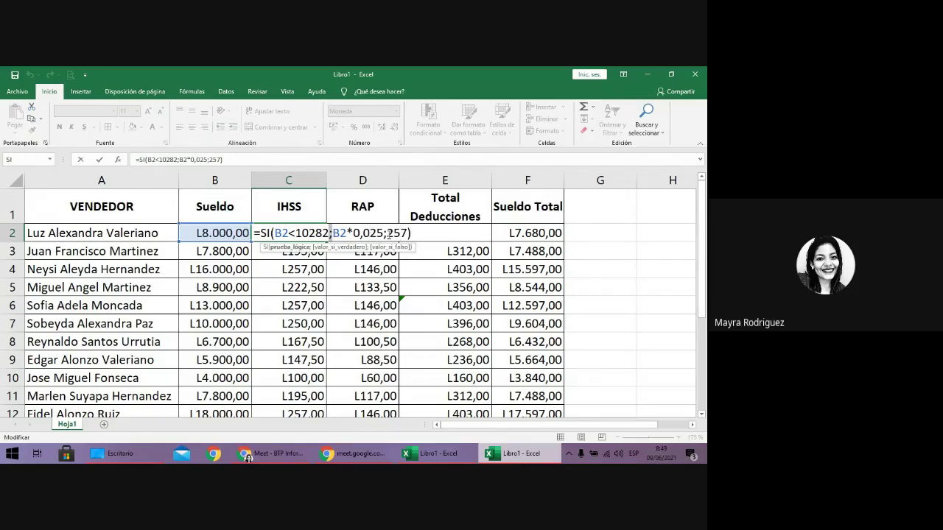
{"action": "left_click", "coordinate": [385, 232]}
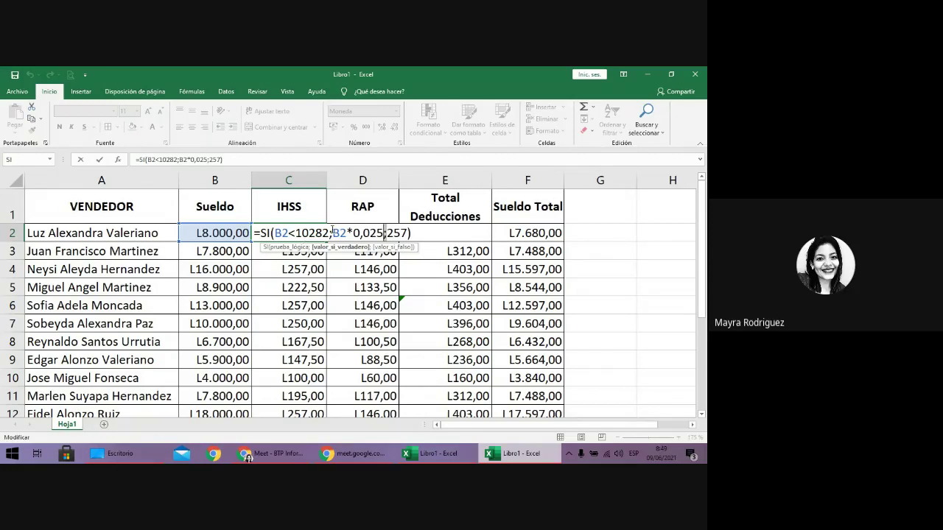
{"action": "left_click_drag", "start_coordinate": [332, 233], "coordinate": [272, 232]}
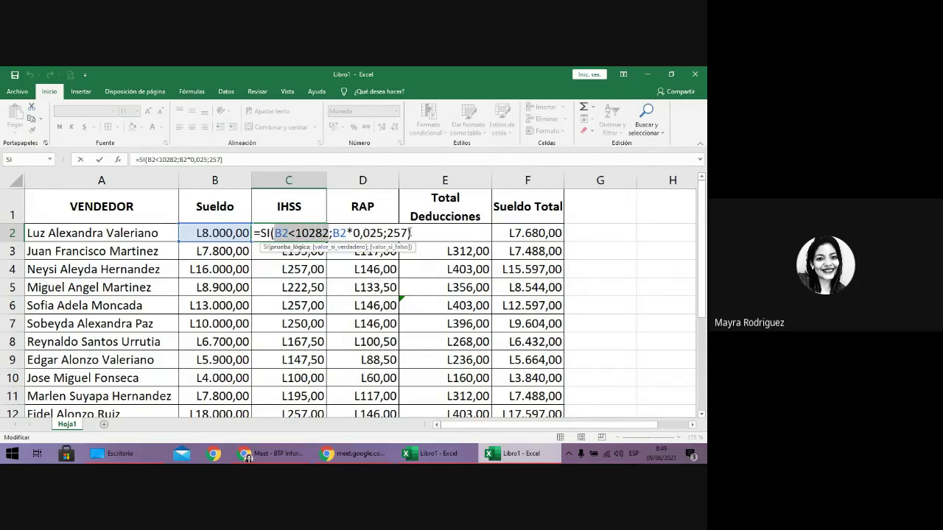
{"action": "type", "text": ")"}
{"action": "left_click", "coordinate": [333, 234]}
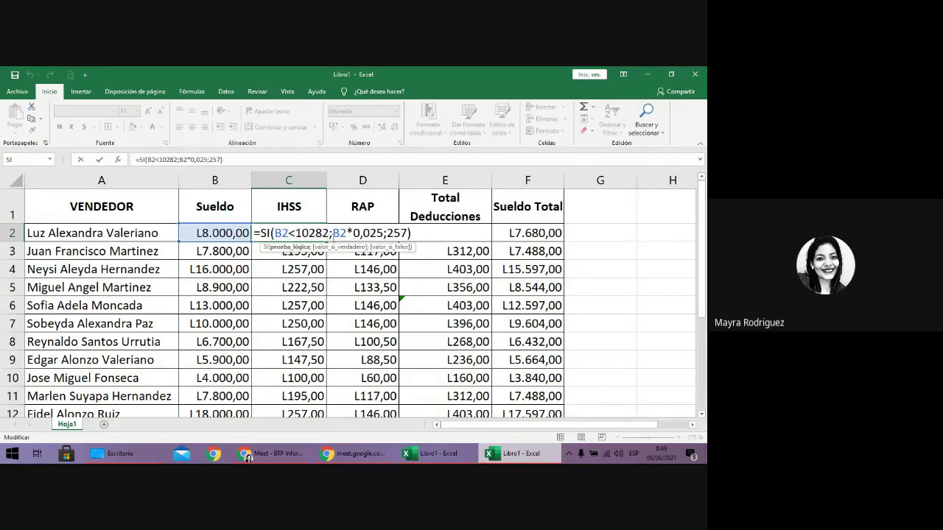
{"action": "left_click_drag", "start_coordinate": [335, 234], "coordinate": [283, 234]}
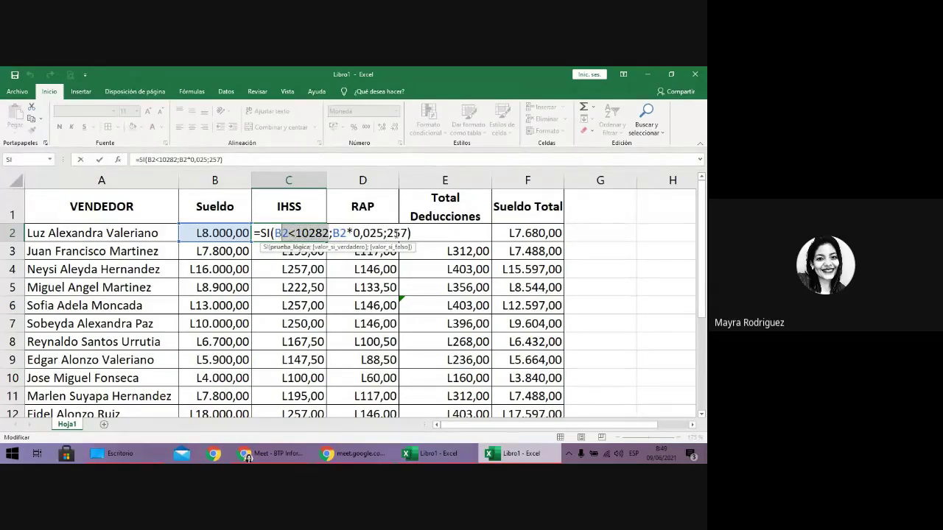
{"action": "left_click_drag", "start_coordinate": [409, 234], "coordinate": [386, 233]}
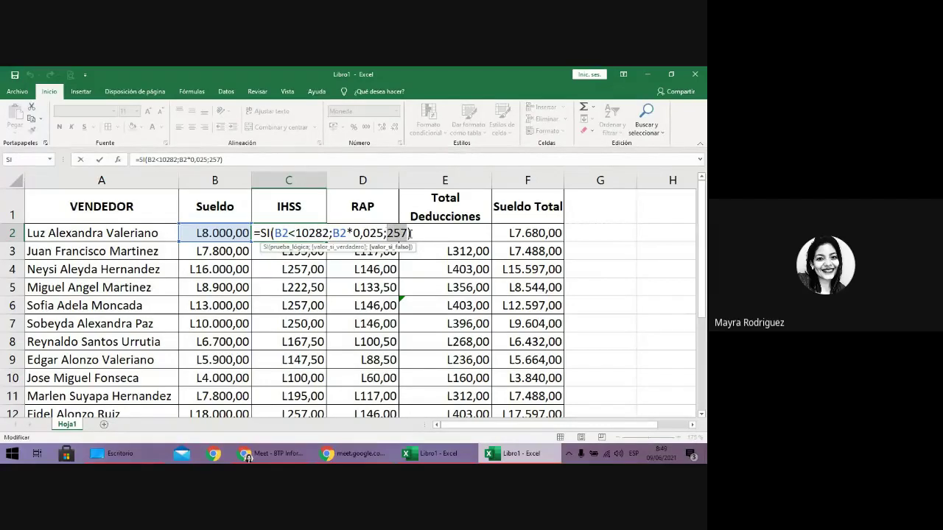
{"action": "key", "text": "Return"}
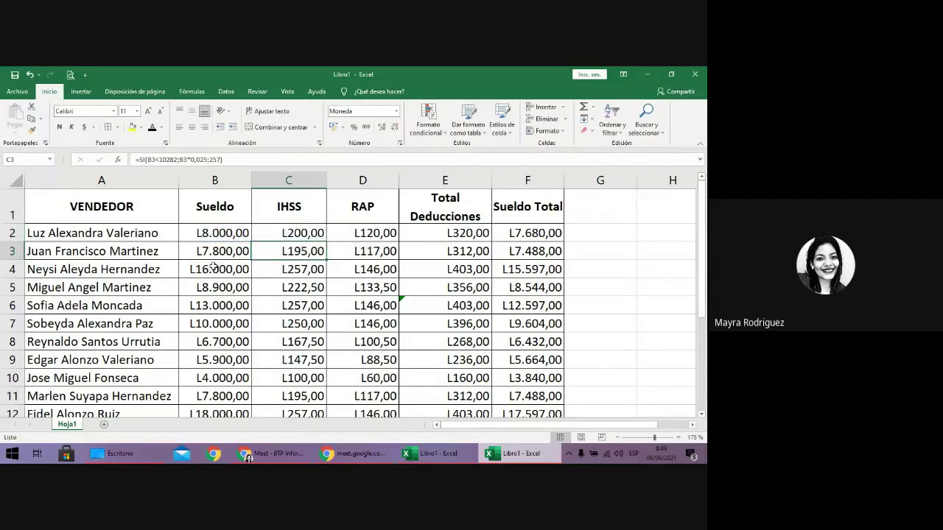
Set the Sueldo in B2 to 18000 and select C2 to check the recalculated IHSS deduction
{"action": "double_click", "coordinate": [207, 236]}
{"action": "type", "text": "18000"}
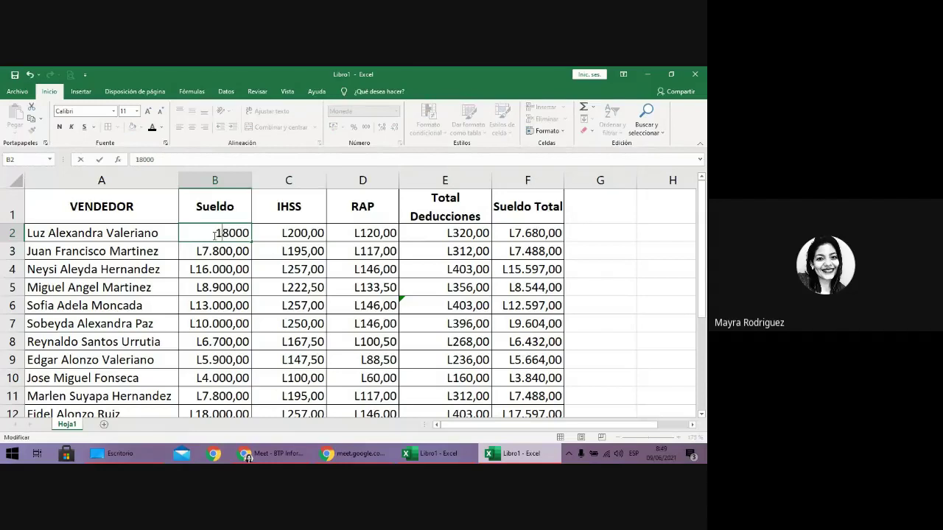
{"action": "key", "text": "Return"}
{"action": "left_click", "coordinate": [302, 232]}
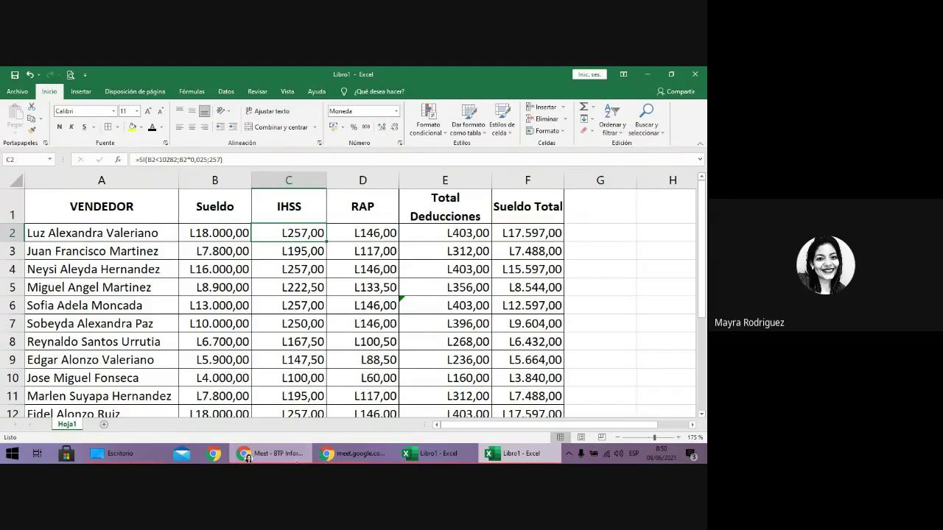
Switch to the Google Meet call and request to stop the meeting recording from its recording activity
{"action": "left_click", "coordinate": [247, 453]}
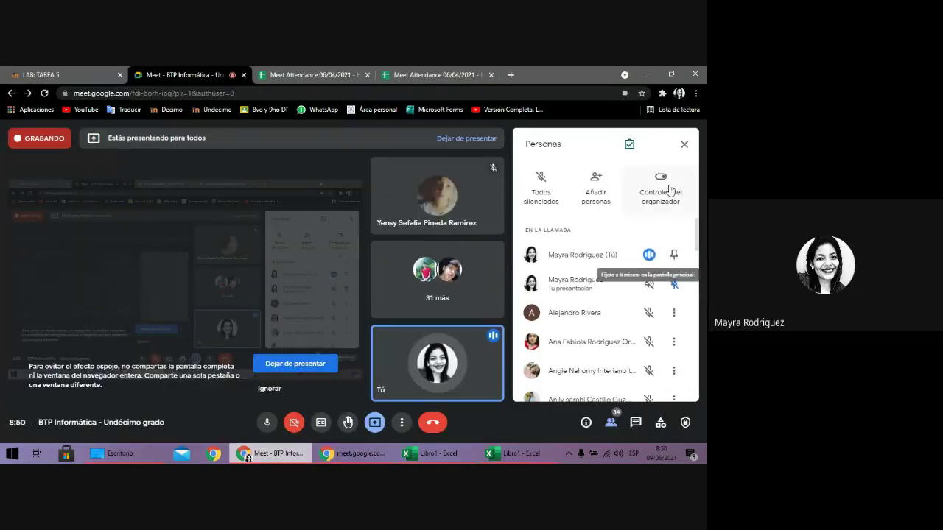
{"action": "left_click", "coordinate": [661, 422]}
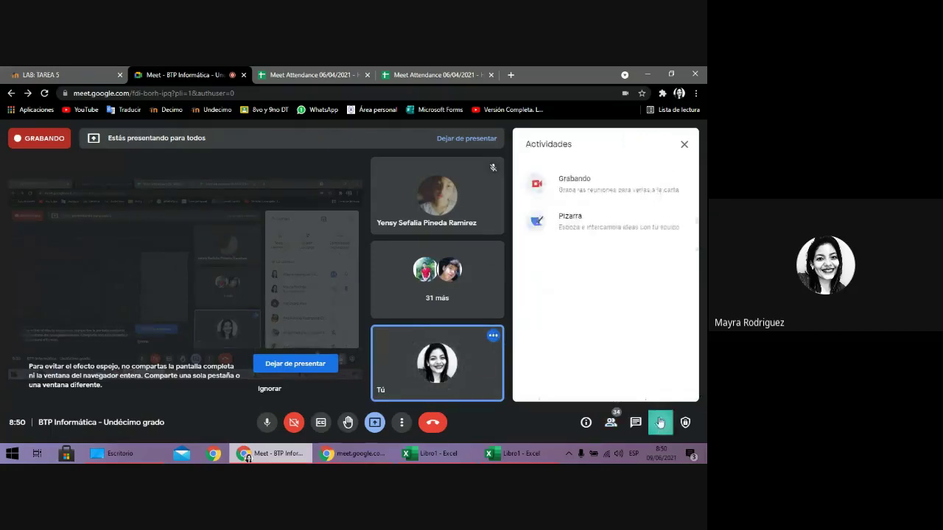
{"action": "left_click", "coordinate": [574, 182]}
{"action": "left_click", "coordinate": [603, 357]}
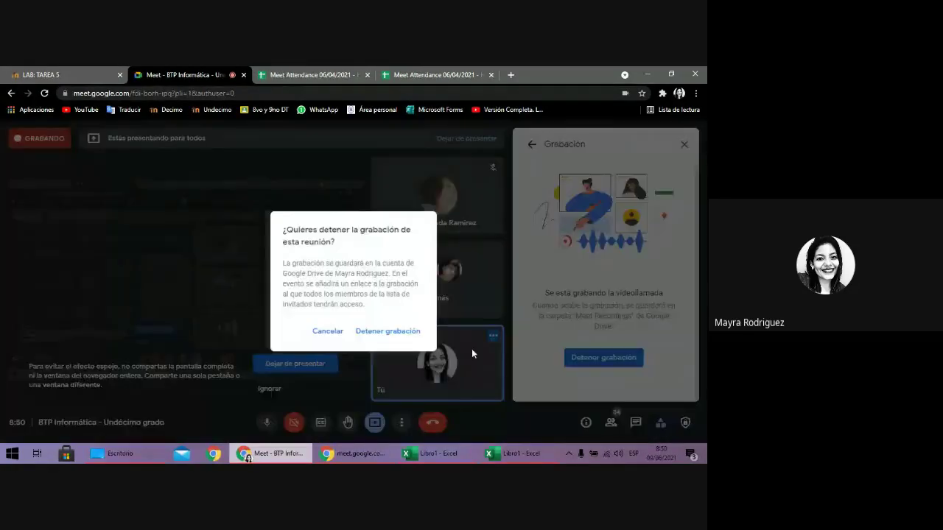